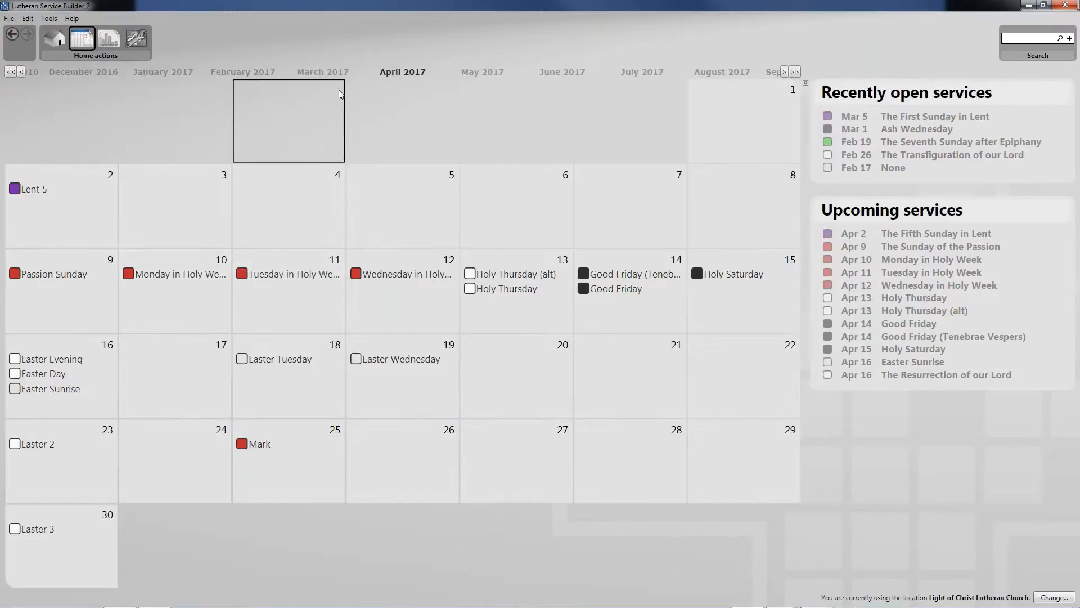
- View the March 2017 church calendar and return to April 2017
left_click(336, 72)
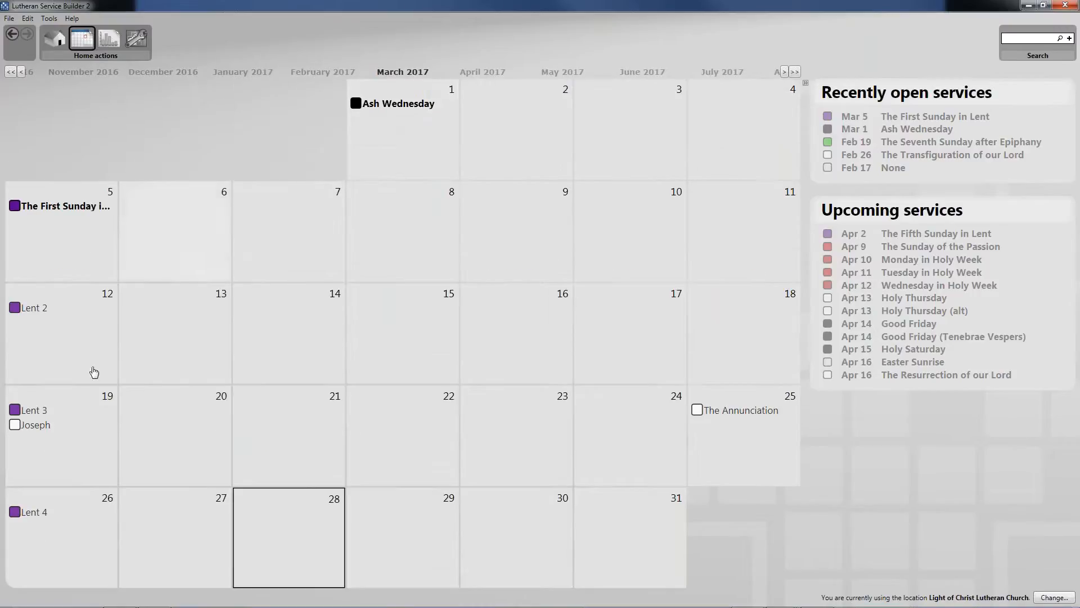
left_click(493, 71)
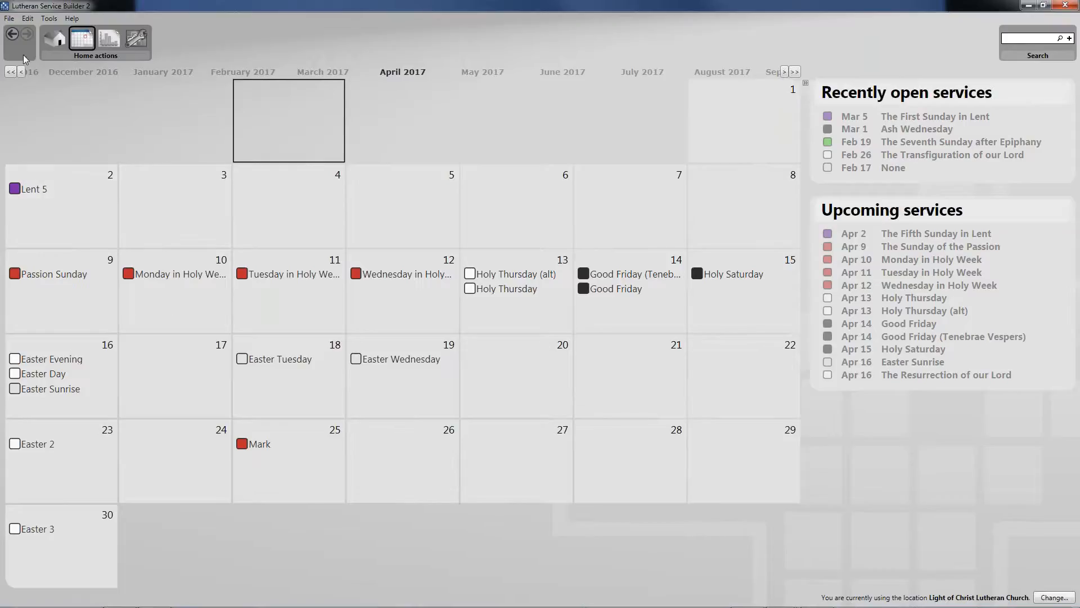
- Review the preferences for the location's lectionary choices and the service schedule, closing them without saving
left_click(9, 19)
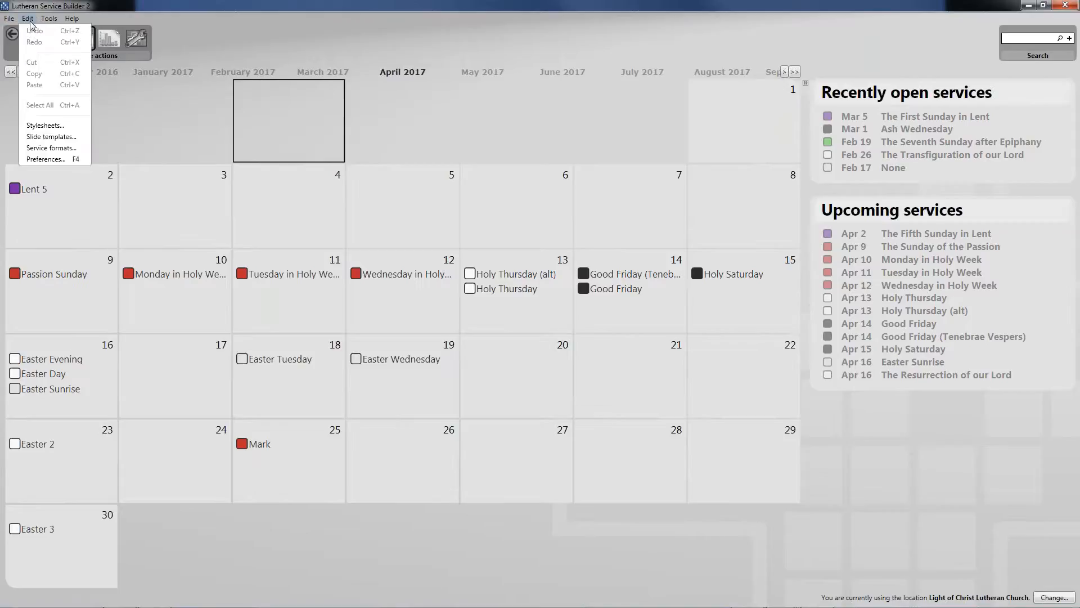
left_click(83, 162)
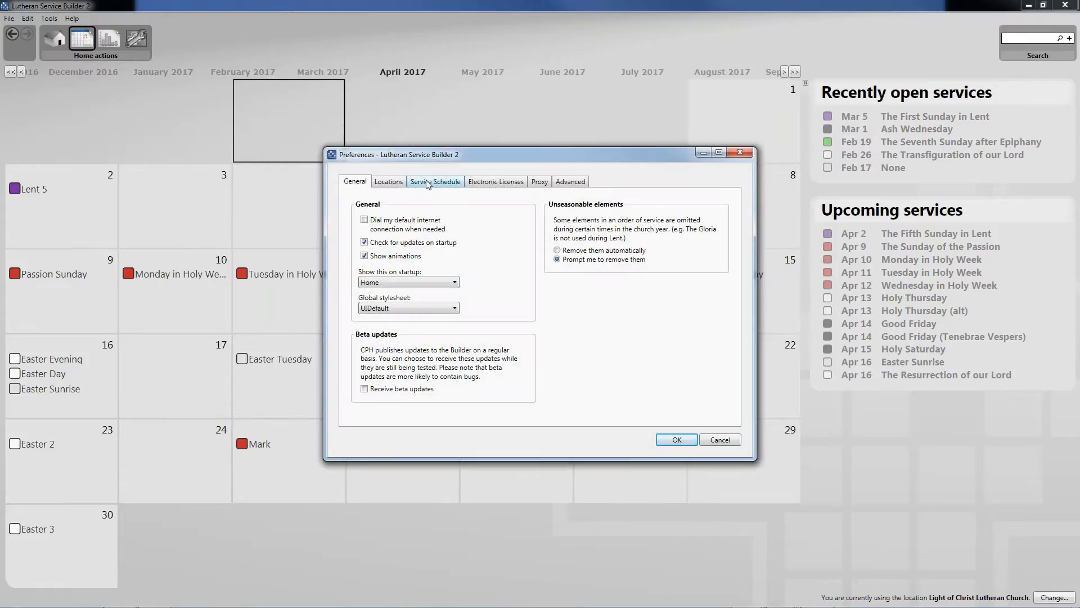
left_click(430, 183)
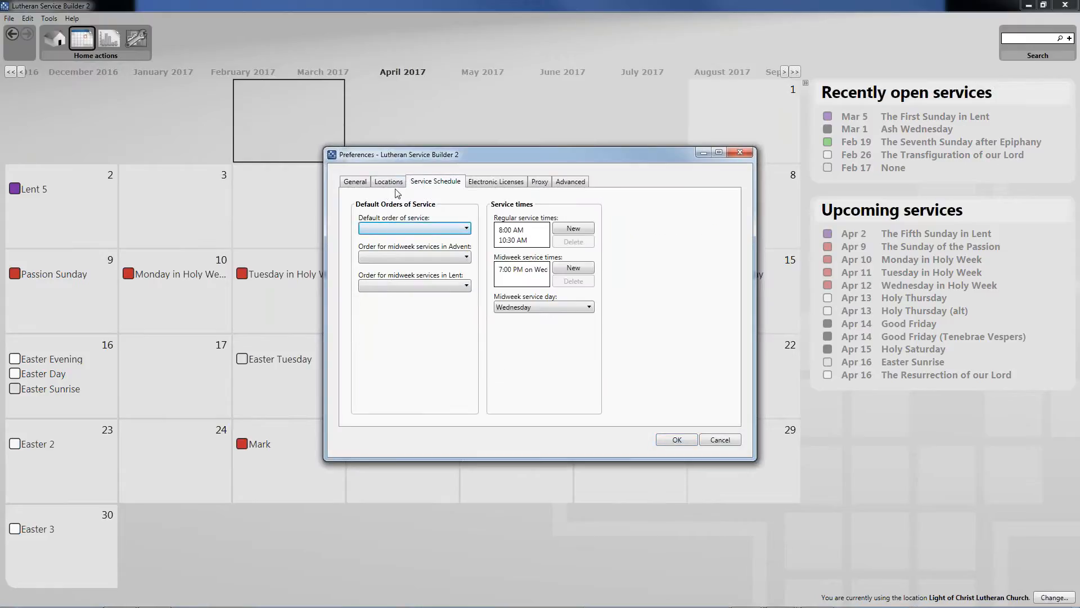
left_click(396, 186)
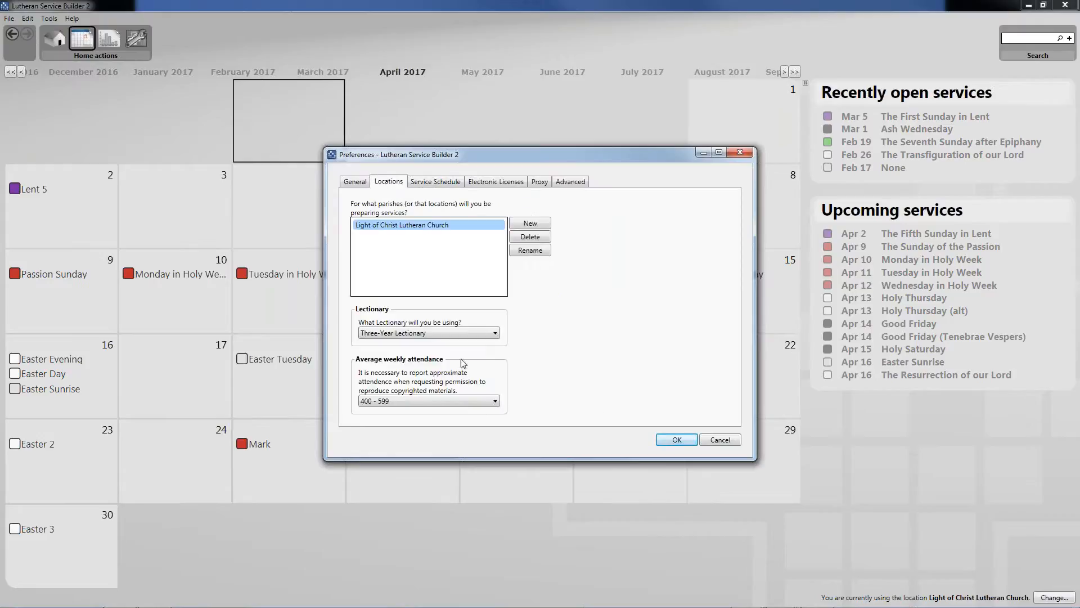
left_click(438, 337)
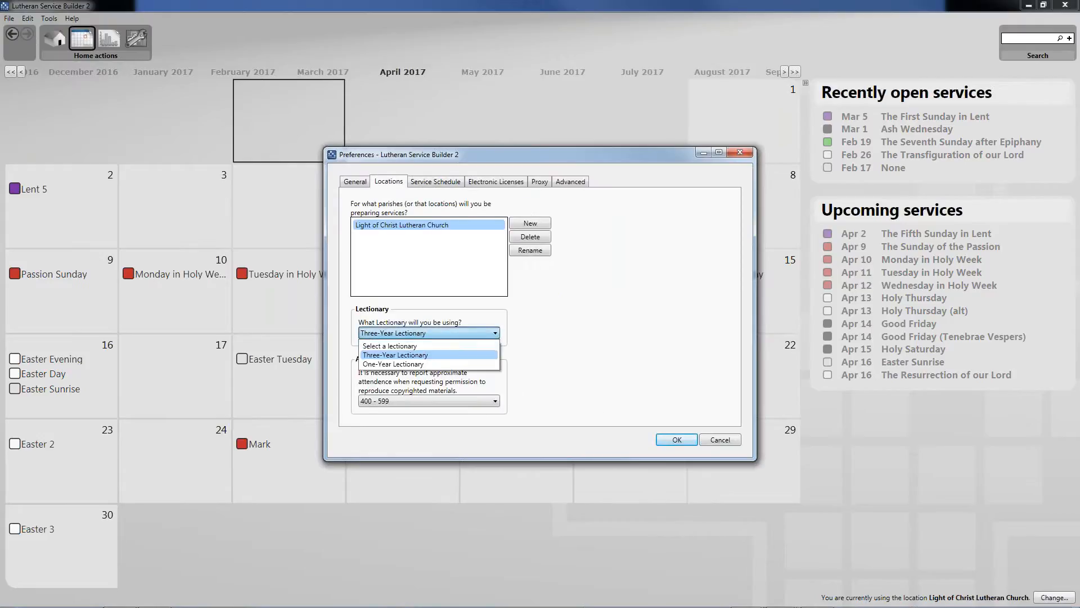
left_click(412, 355)
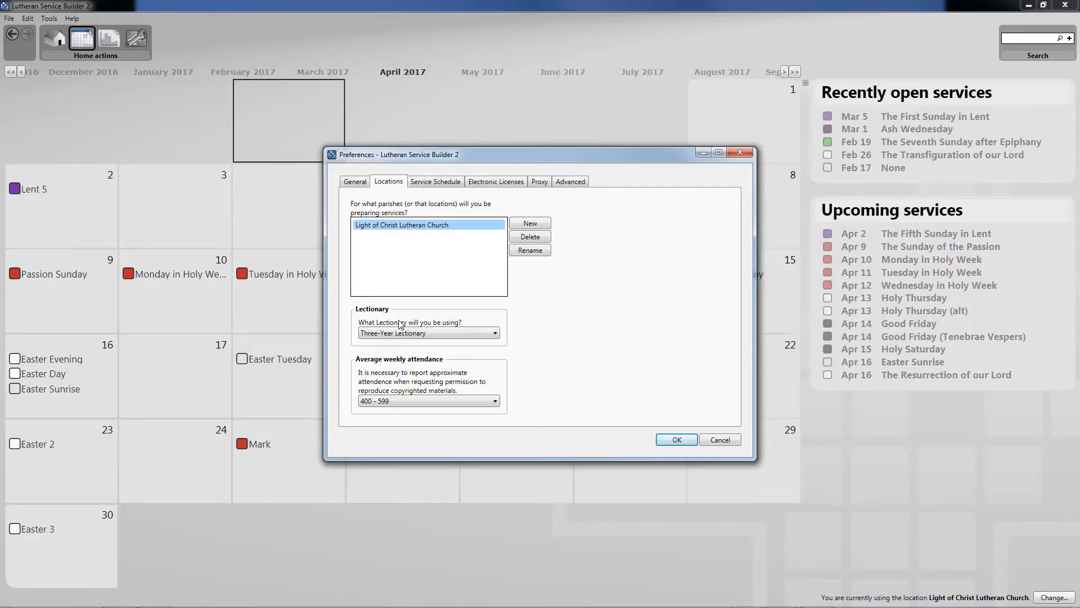
left_click(438, 179)
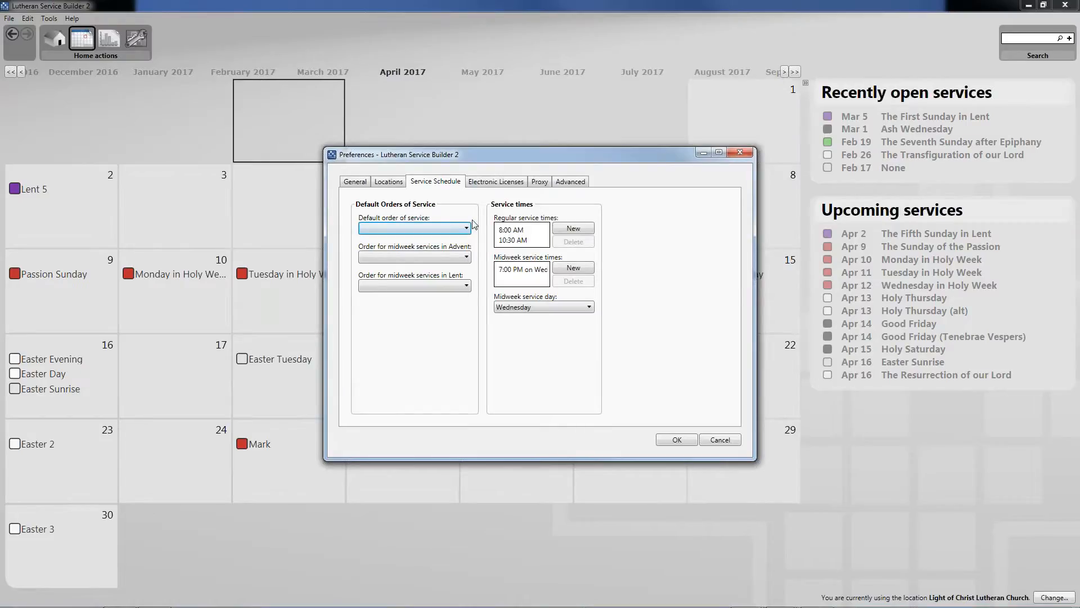
left_click(713, 443)
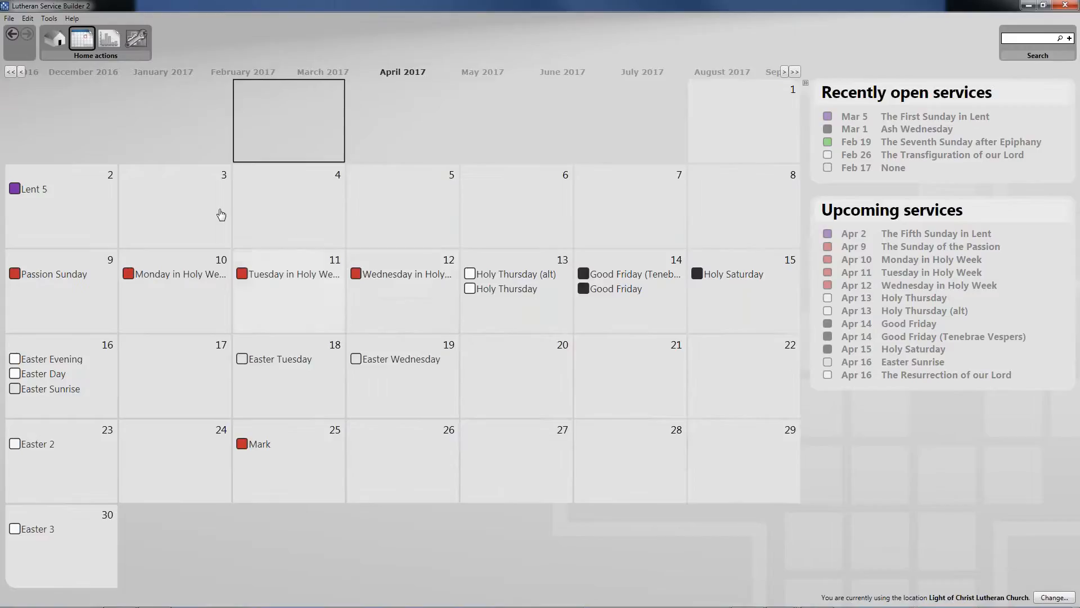
- Create a service on Sunday, April 2, 2017 for The Fifth Sunday in Lent and dismiss the order of service selection
left_click(53, 217)
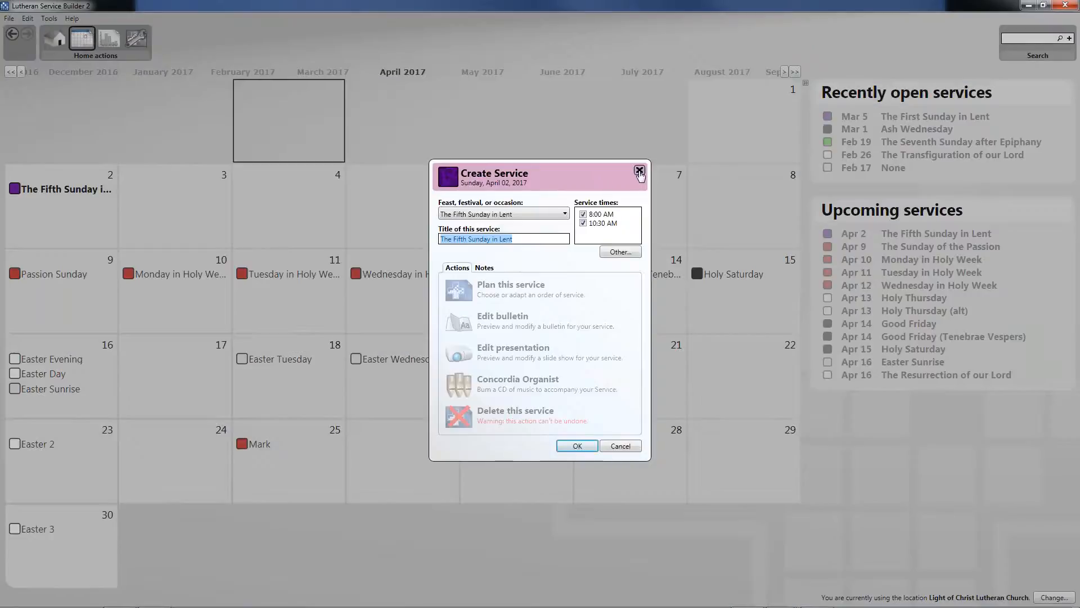
type("Lent 5")
key("Return")
left_click(31, 192)
left_click(561, 213)
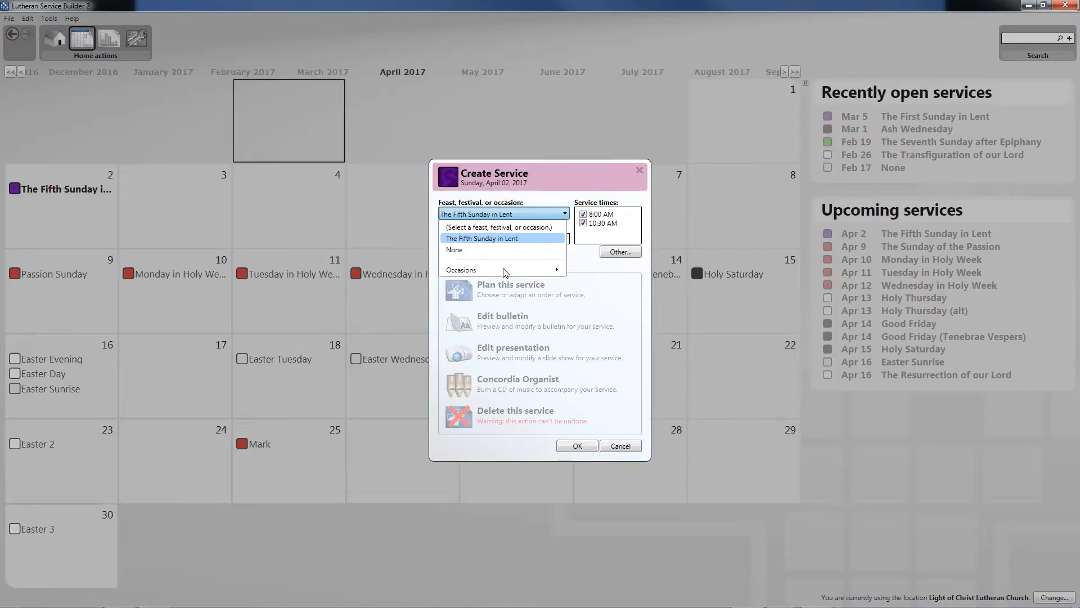
left_click(511, 239)
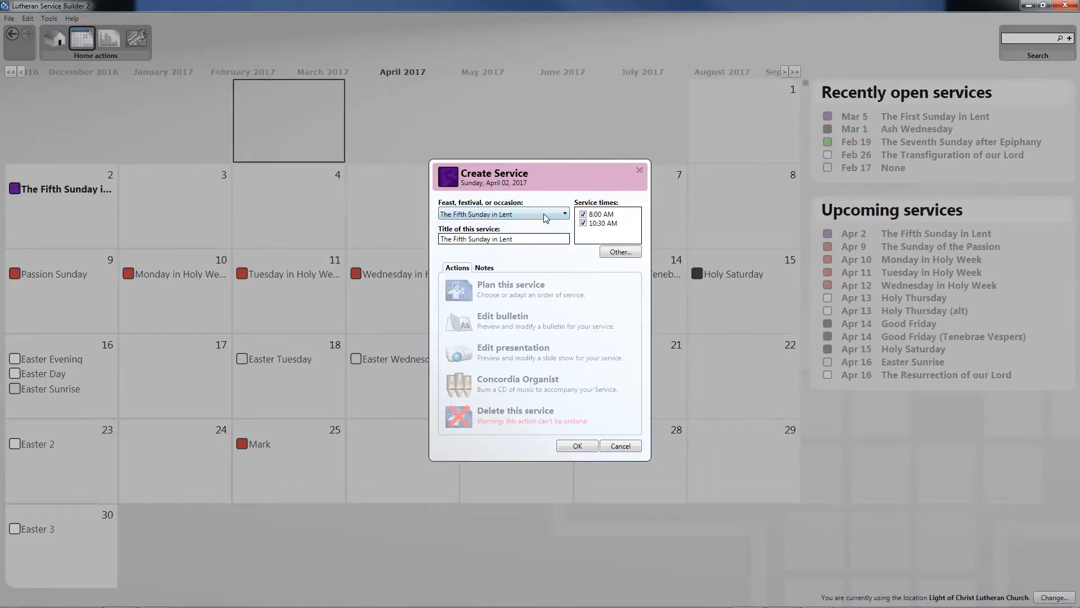
left_click(525, 215)
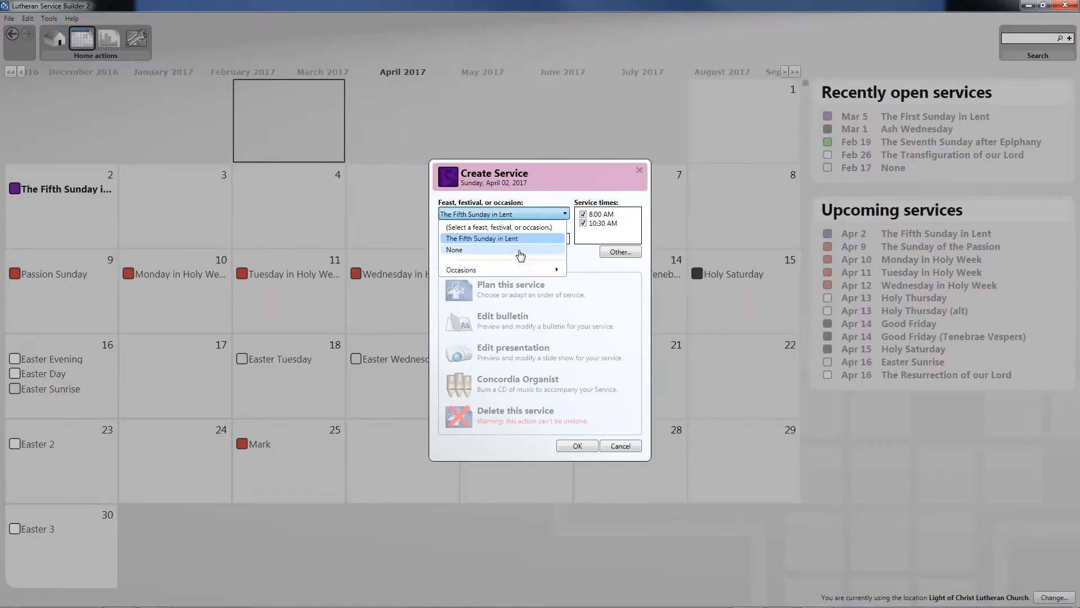
mouse_move(510, 273)
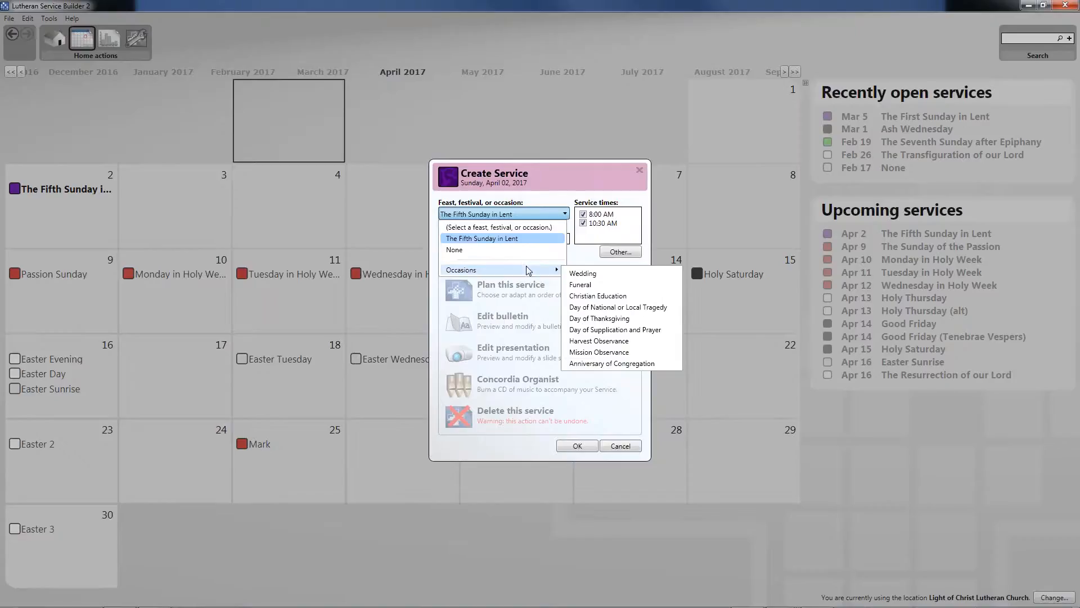
left_click(512, 279)
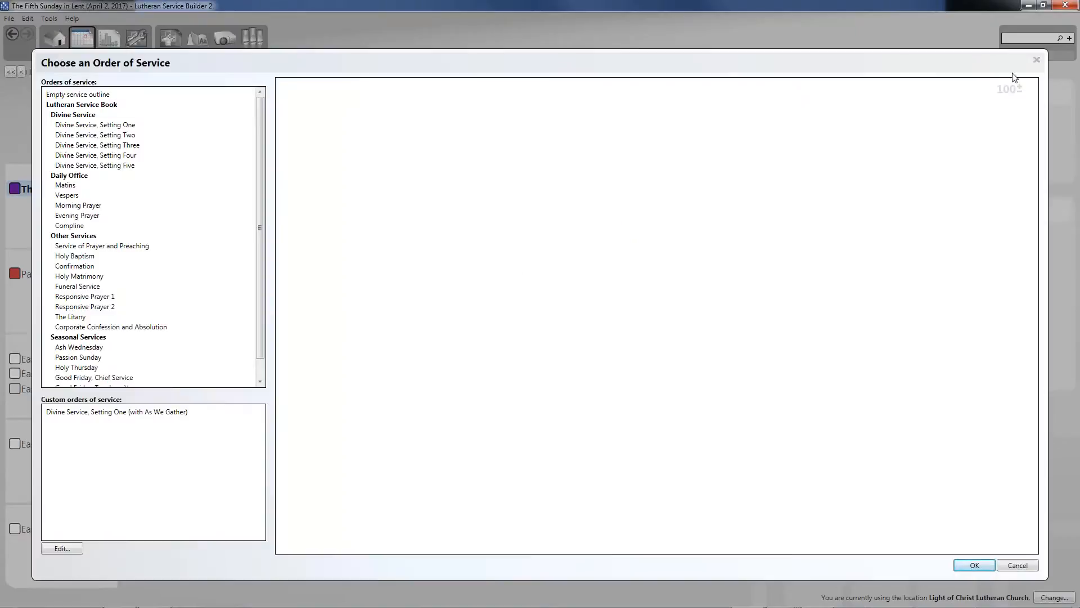
left_click(1037, 60)
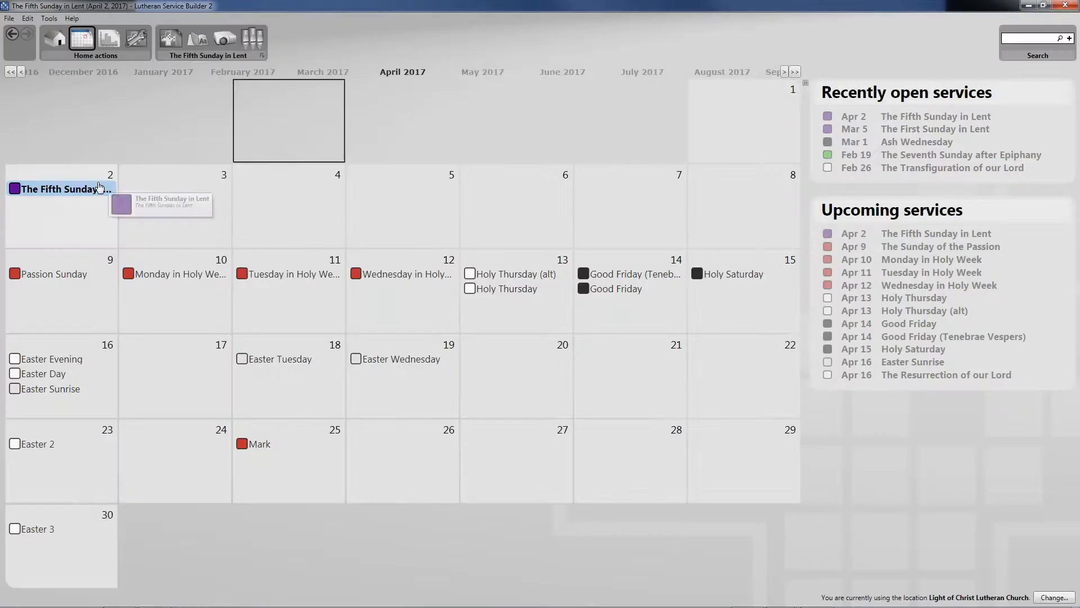
- Start planning the April 2 service and preview Divine Service, Settings One, Two, Three and Five
double_click(98, 187)
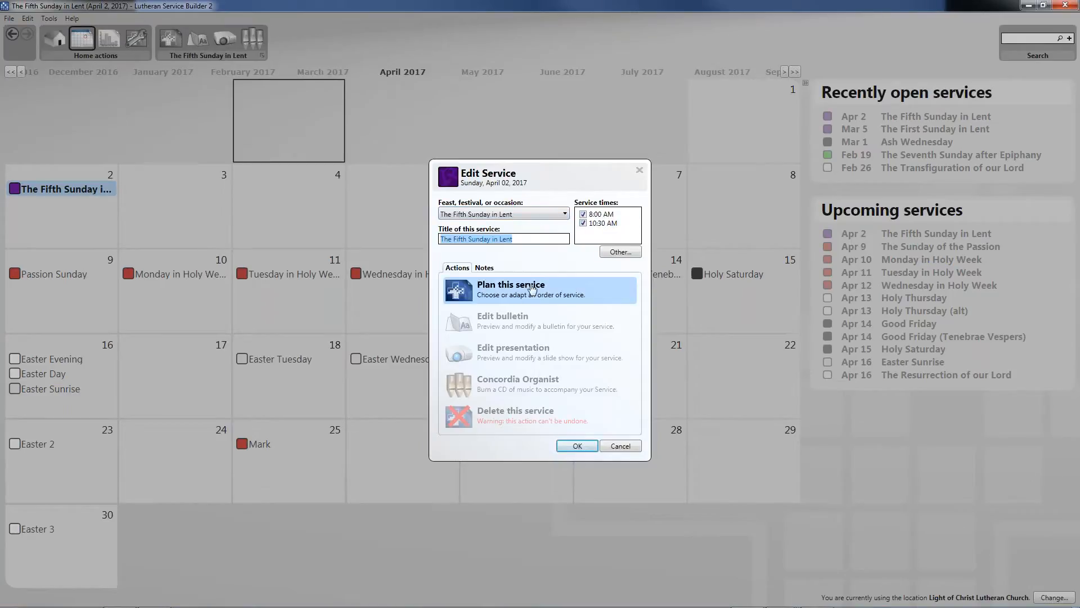
left_click(481, 293)
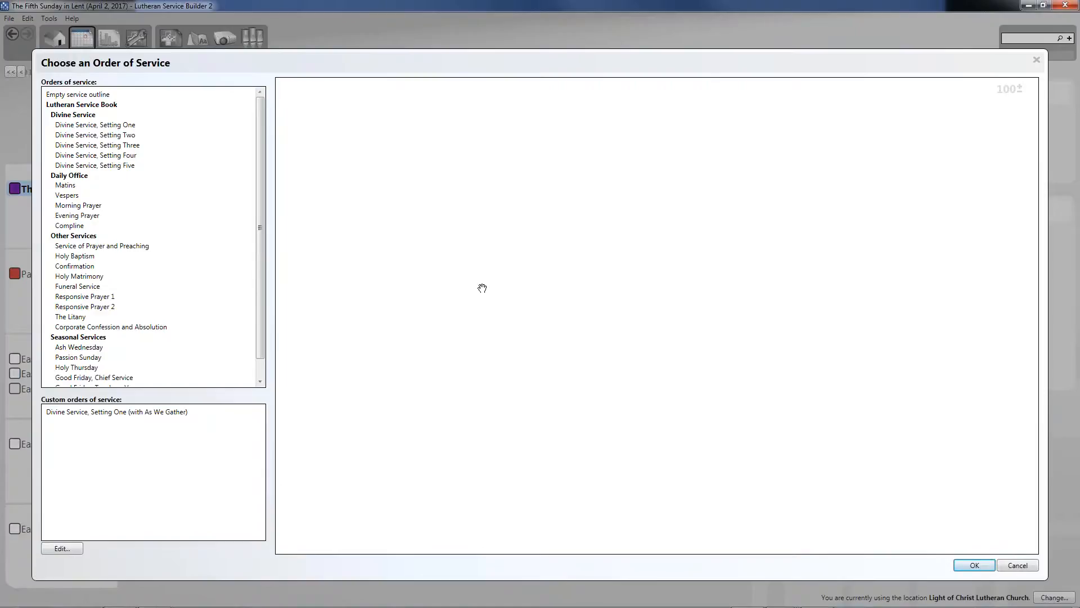
left_click(138, 124)
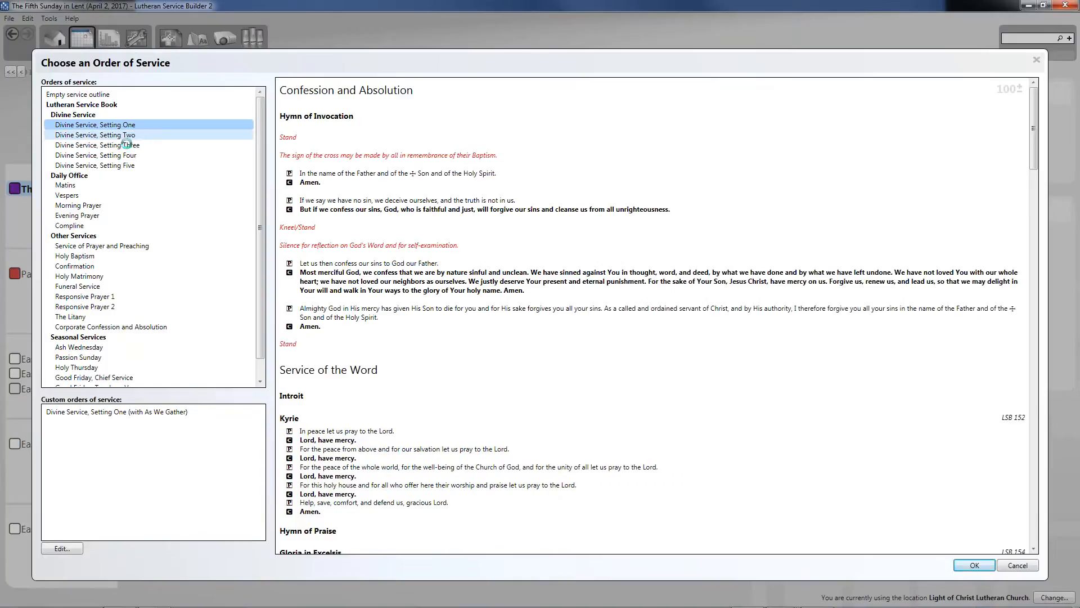
left_click(128, 137)
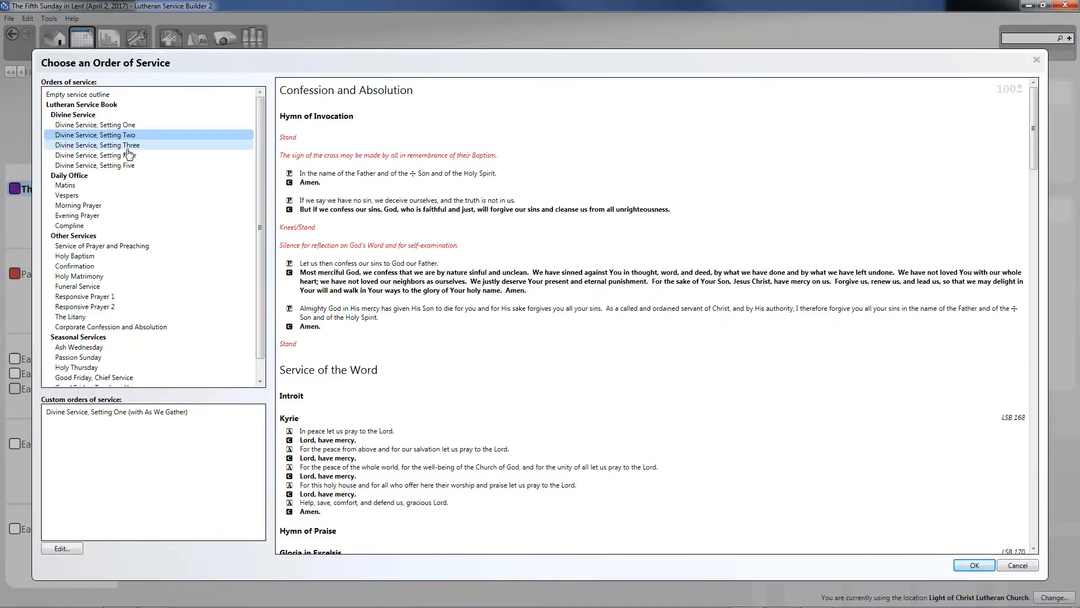
left_click(124, 145)
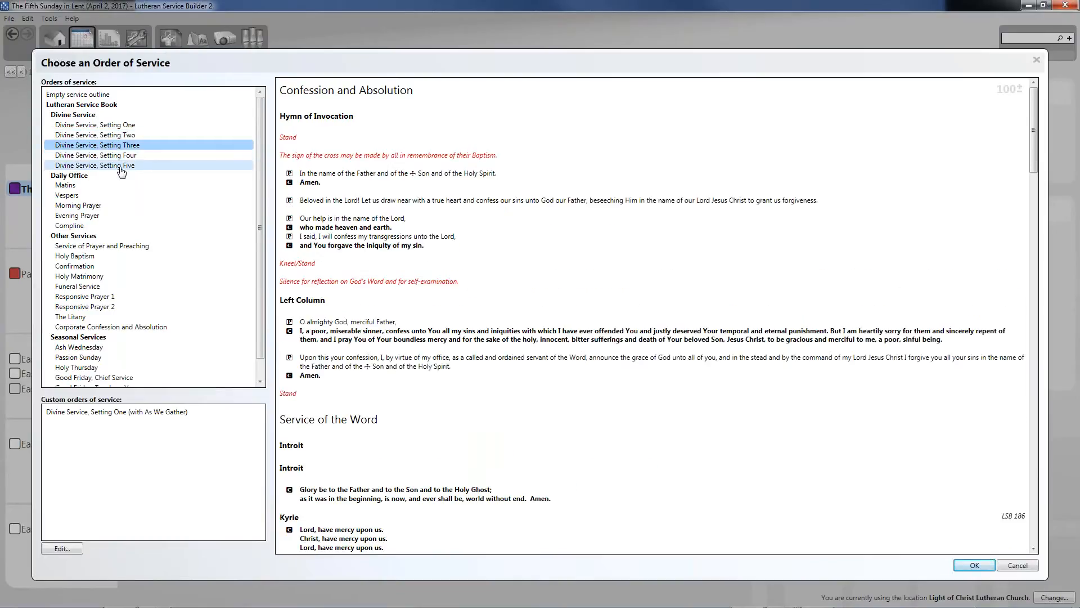
left_click(90, 165)
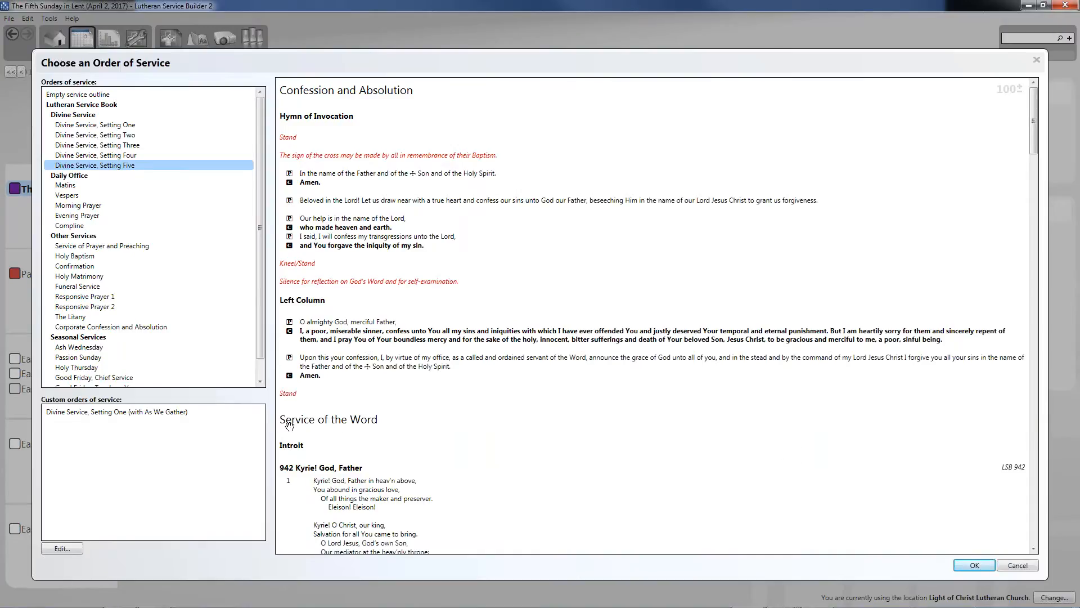
- Preview the Matins, Vespers, Morning Prayer, Evening Prayer and Service of Prayer and Preaching orders
left_click(121, 186)
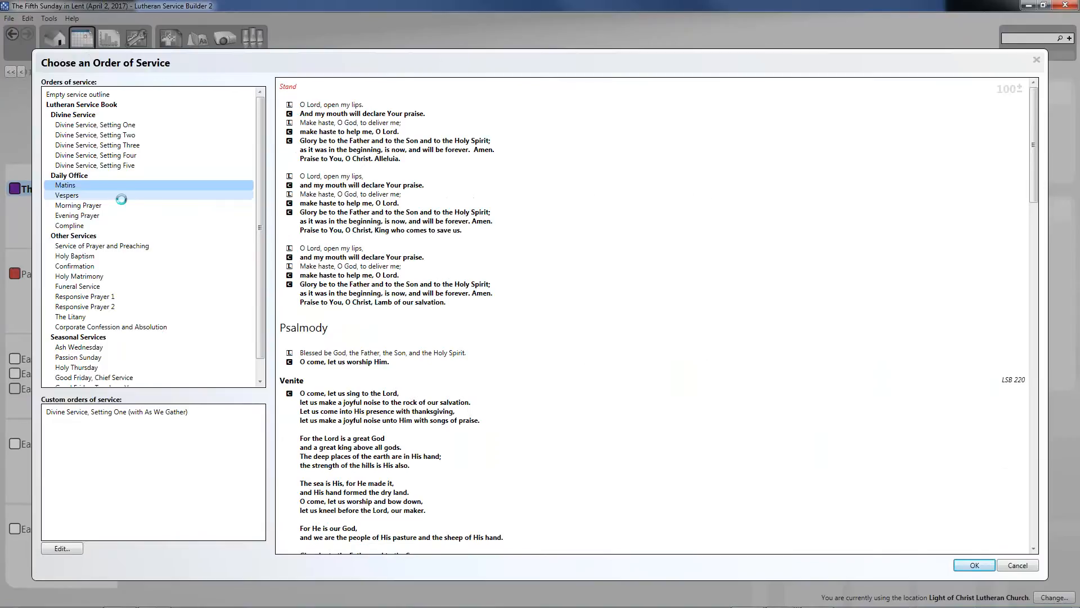
left_click(123, 196)
left_click(125, 206)
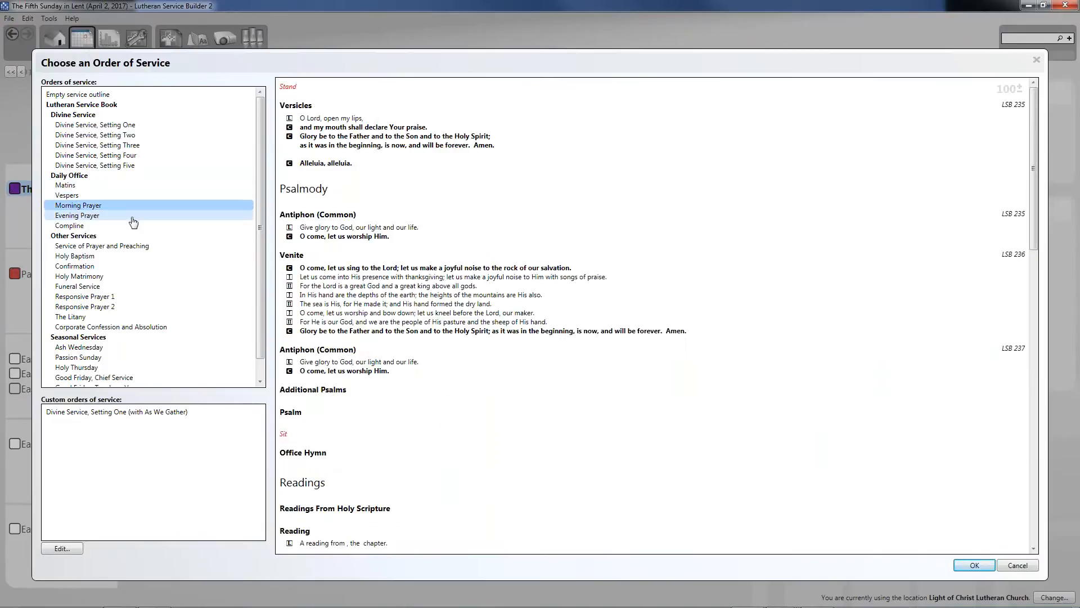
left_click(130, 216)
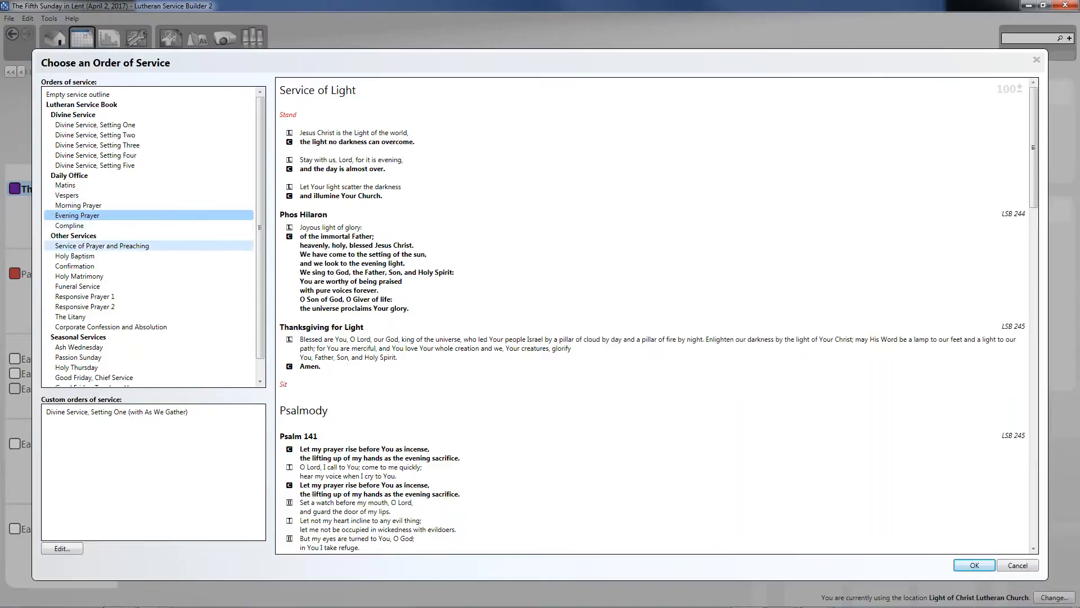
left_click(118, 246)
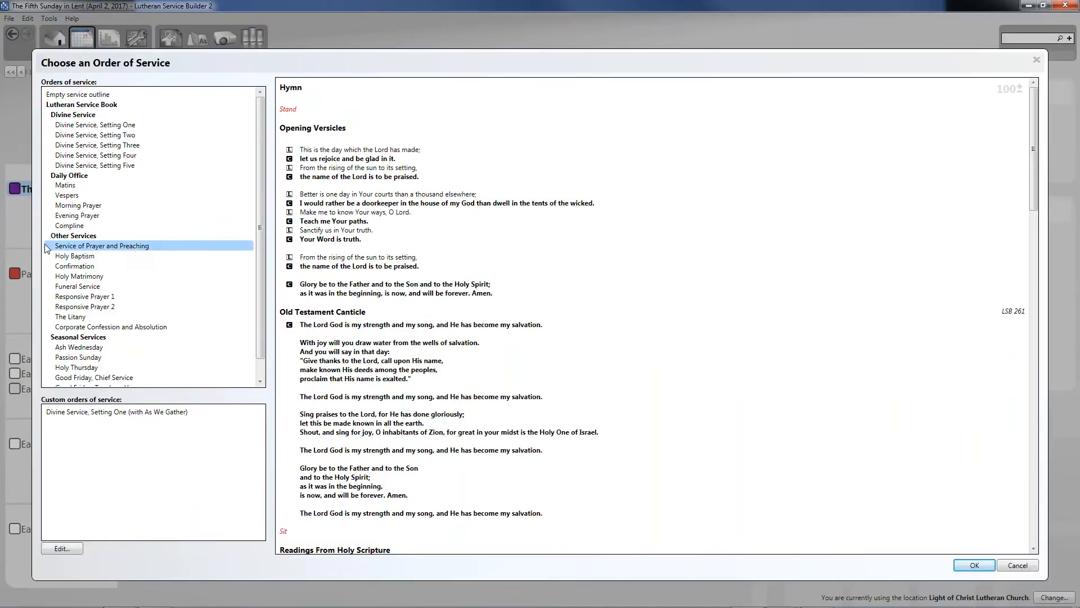
scroll(598, 330, "down", 1)
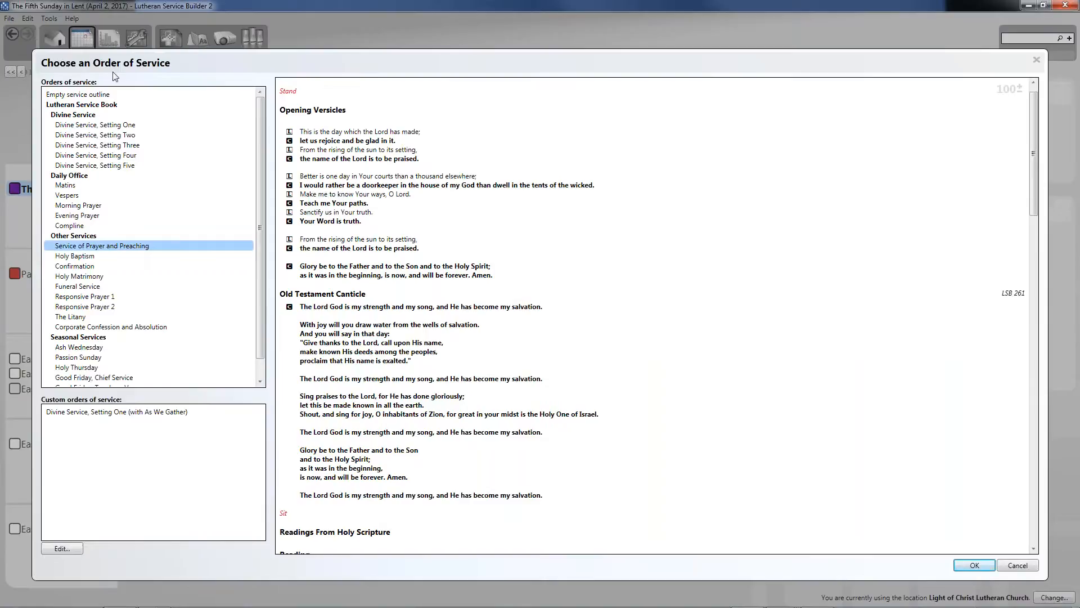
- Base the April 2 service on the order Divine Service, Setting One
left_click(129, 129)
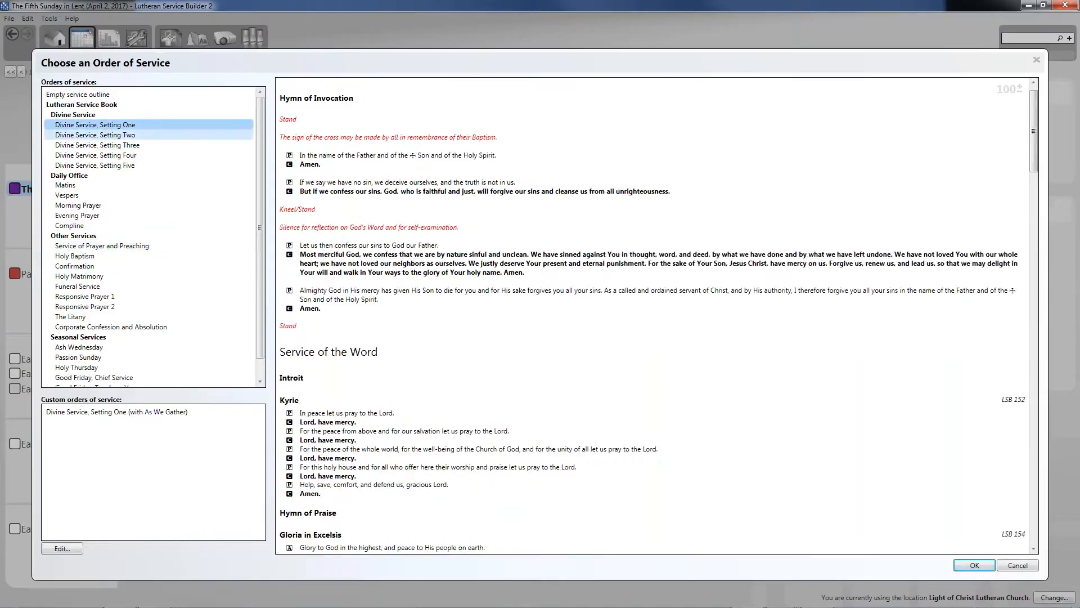
left_click(976, 565)
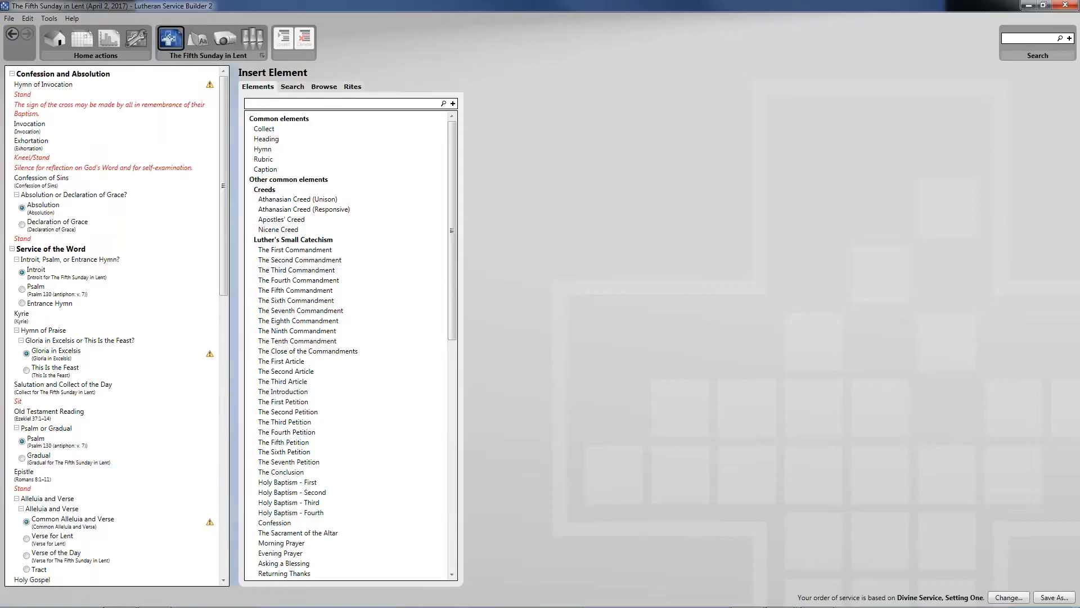
- Collapse the Service of the Word and Service of the Sacrament sections of the outline, keeping only Confession and Absolution expanded
left_click_drag(223, 266, 234, 216)
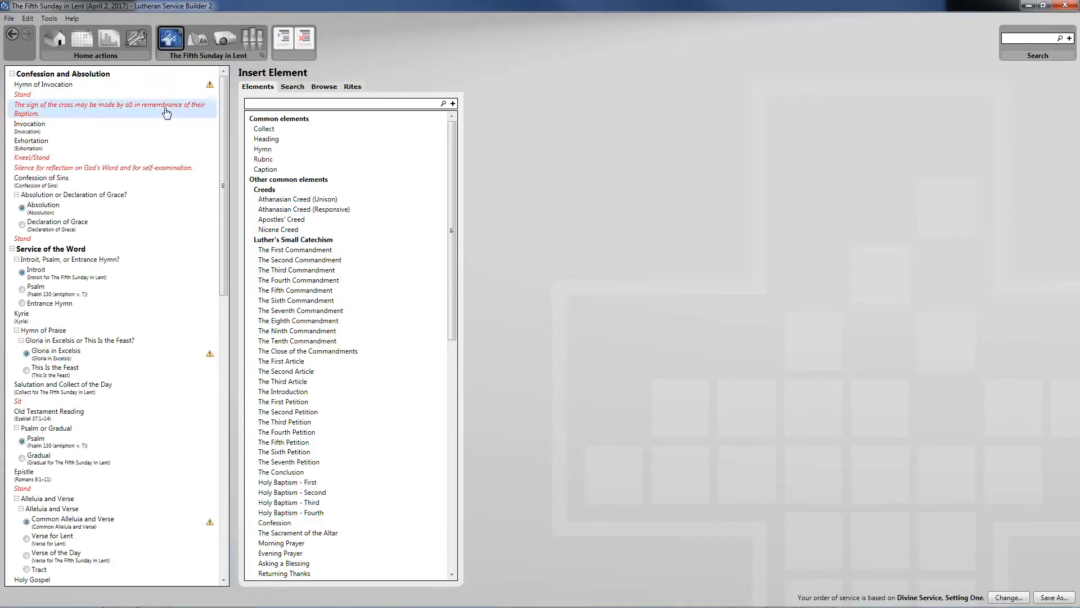
left_click(12, 74)
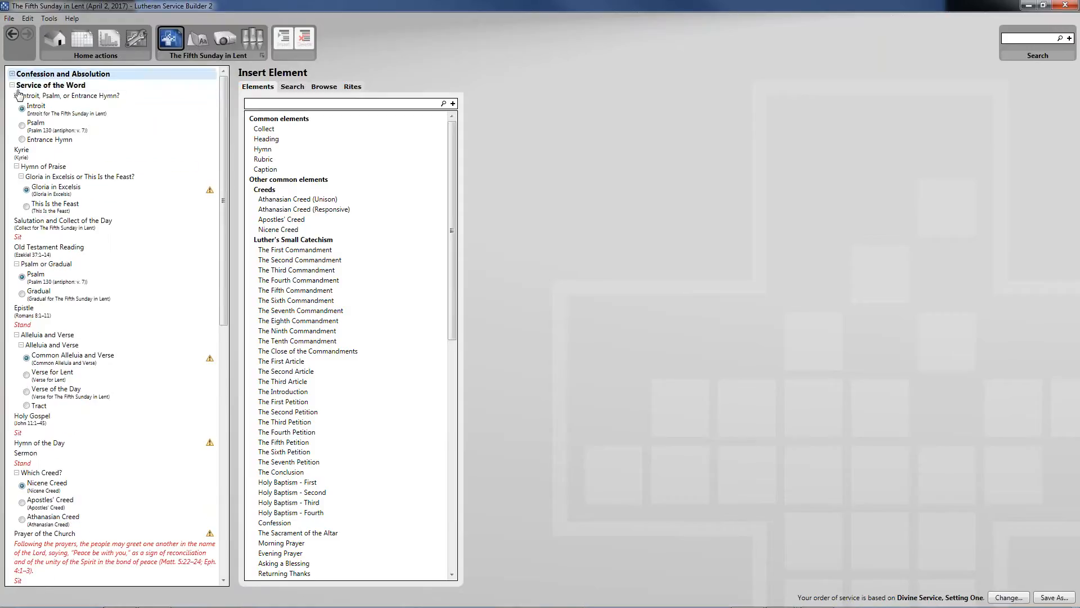
left_click(12, 85)
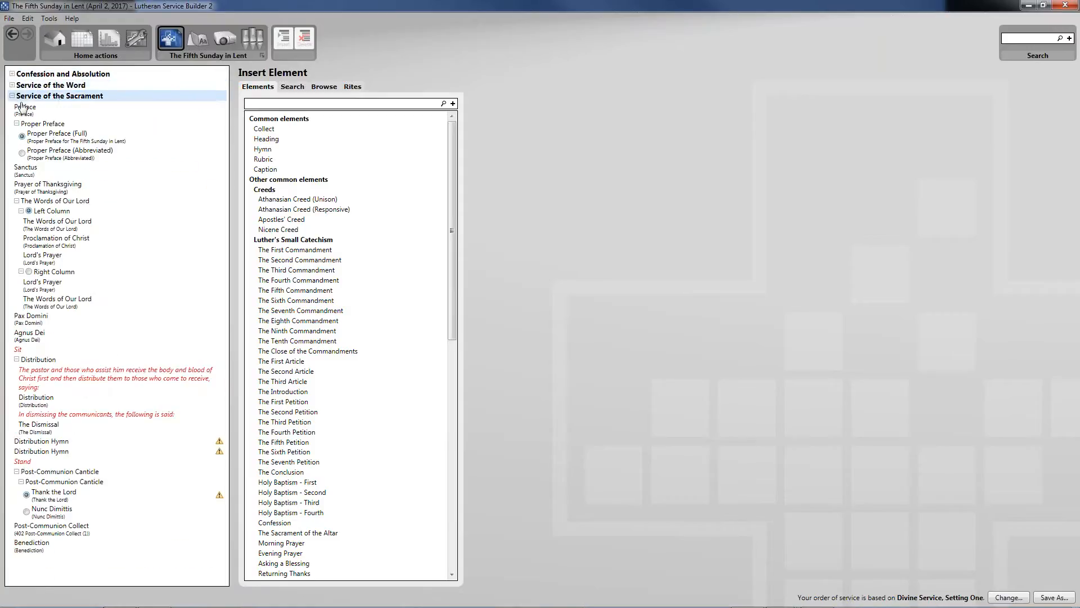
left_click(13, 97)
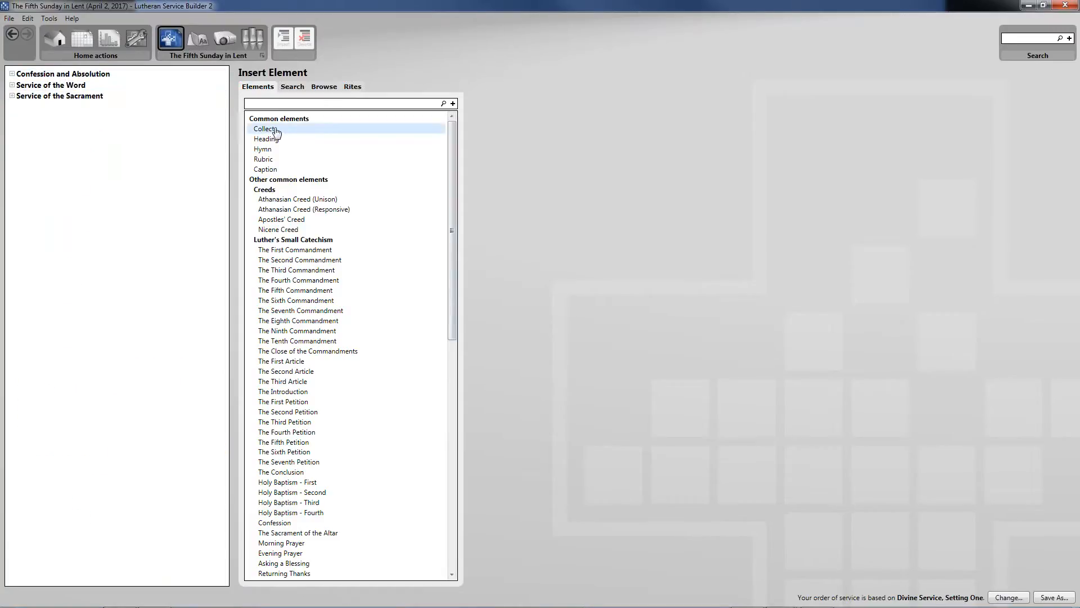
left_click(12, 74)
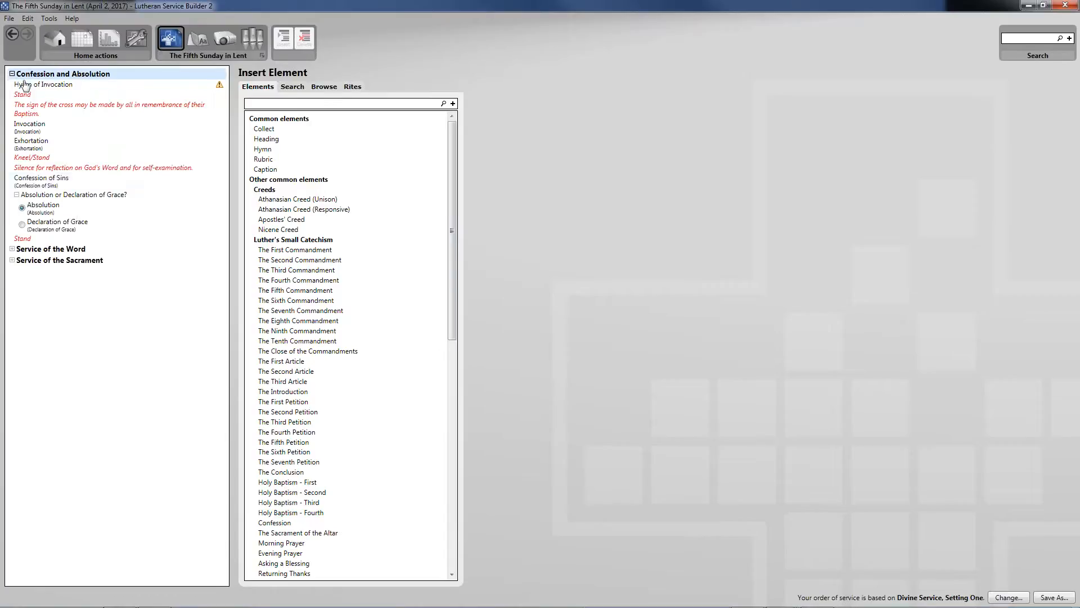
- Preview suggested hymn 819 for the Hymn of Invocation, and view the Old Testament Reading within the expanded Service of the Word
left_click(85, 84)
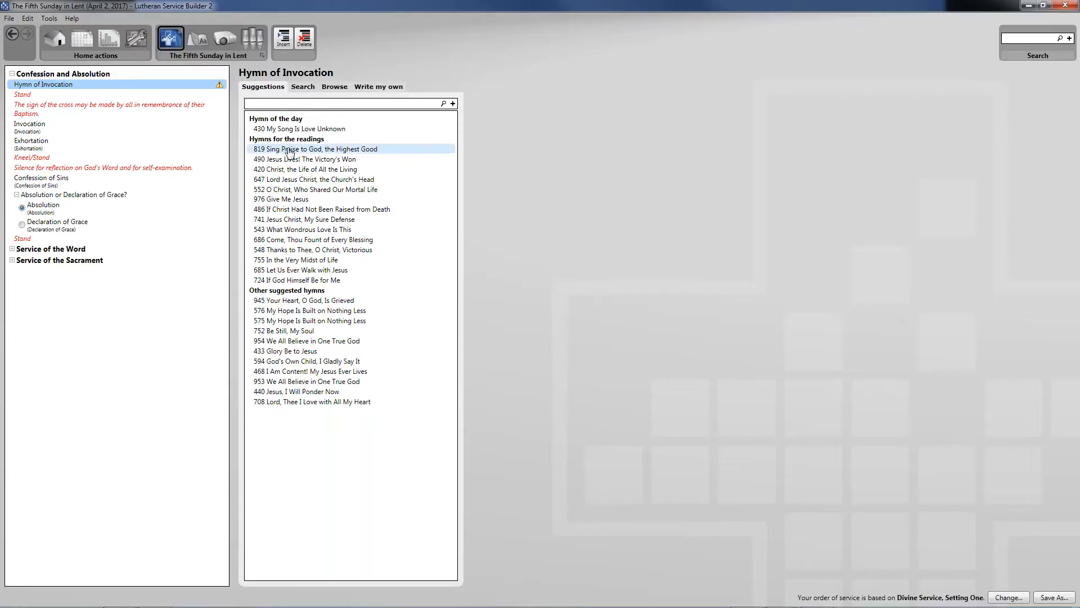
left_click(337, 150)
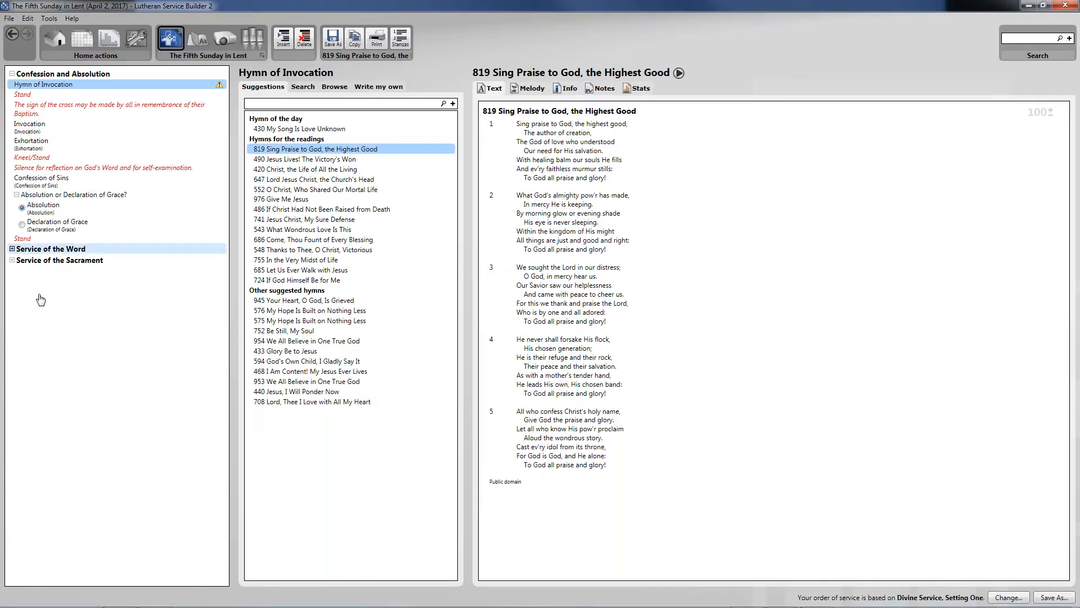
left_click(12, 249)
left_click(95, 414)
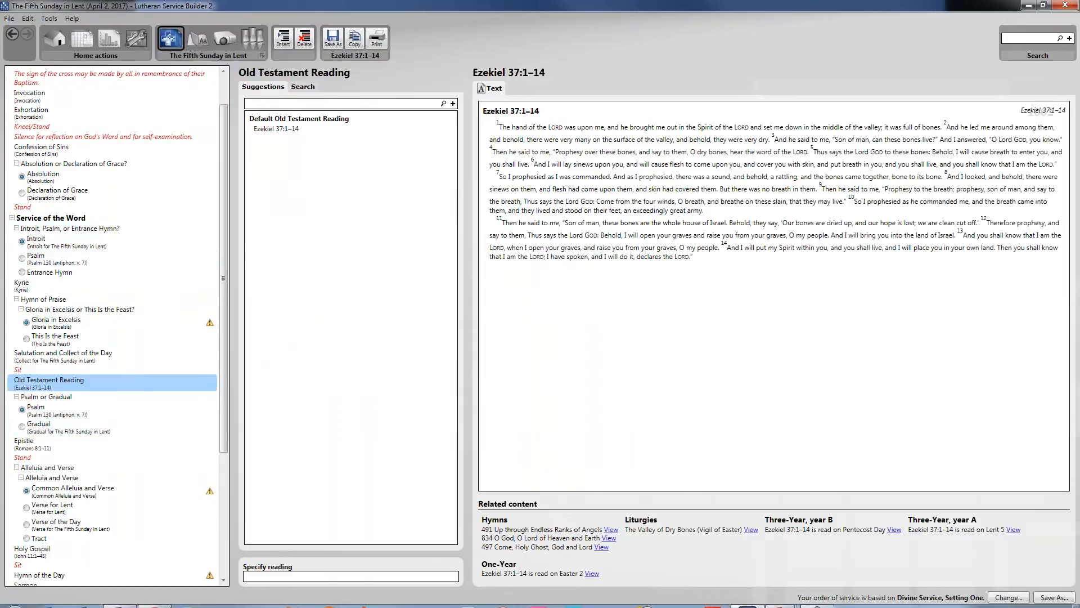
- Switch to the web browser and show the Lutheran Calendar page with its list of church-year days
key("alt+Tab")
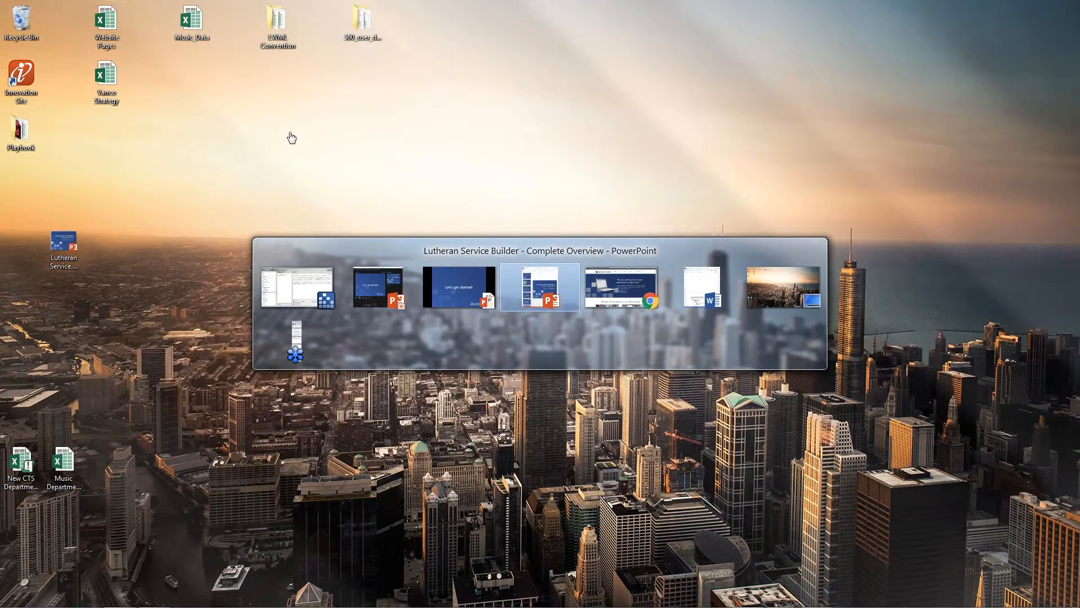
key("alt+Tab")
key("alt+Tab")
key("alt+Tab")
left_click(290, 7)
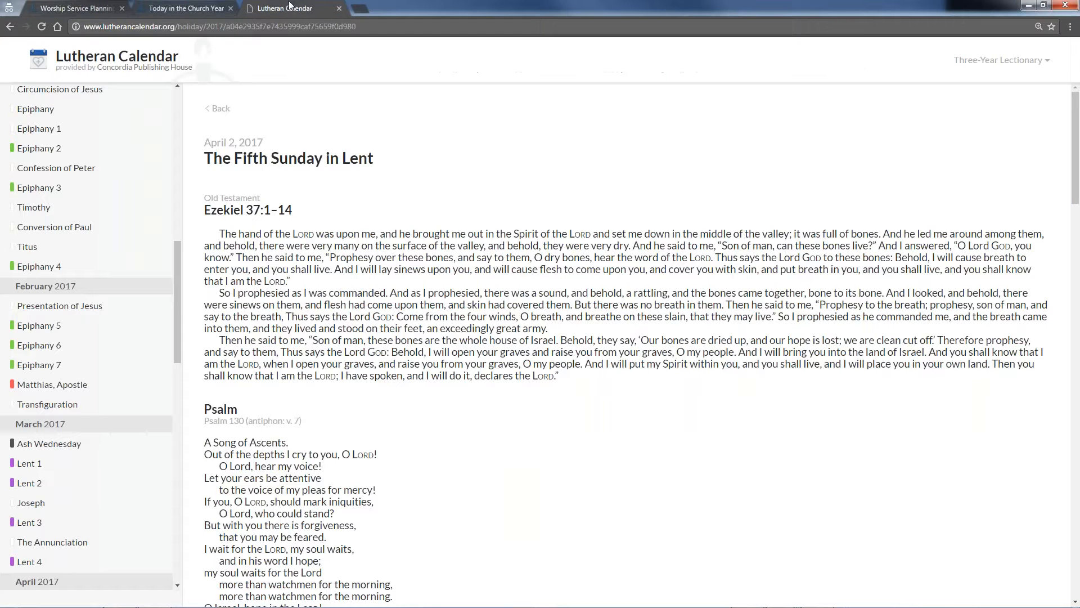
scroll(132, 186, "up", 6)
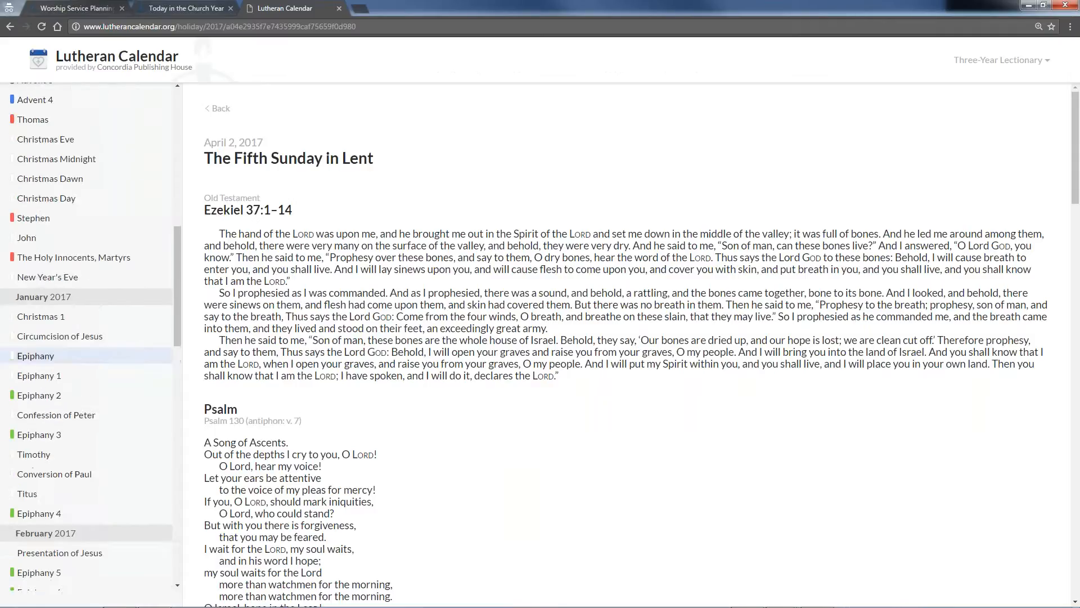
- Return to the monthly calendar, advance from December 2016 to April 2017, and open the Lent 5 entry
left_click(227, 108)
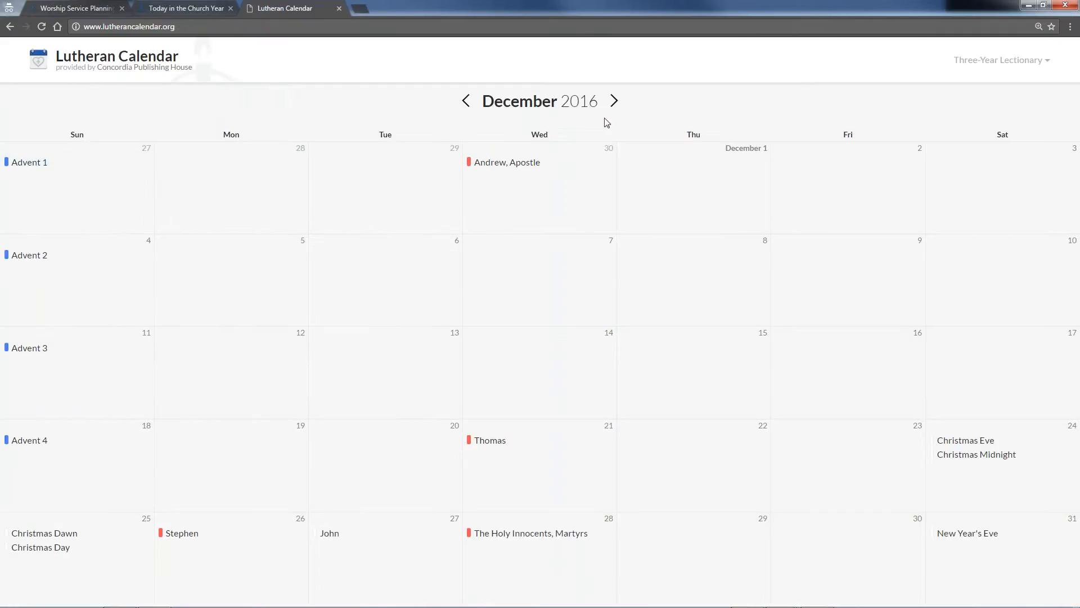
left_click(614, 101)
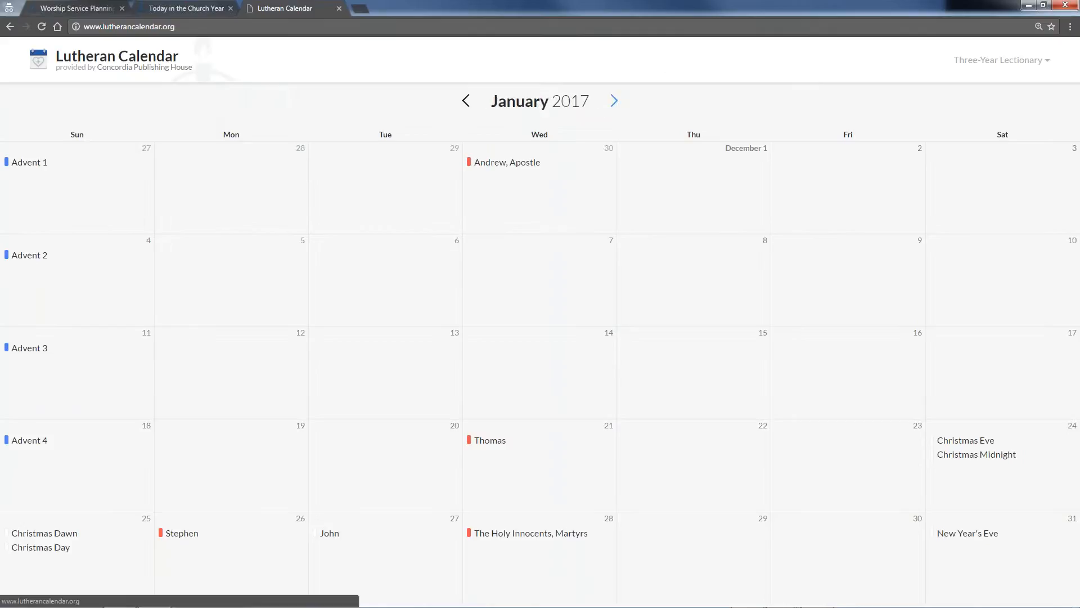
left_click(616, 103)
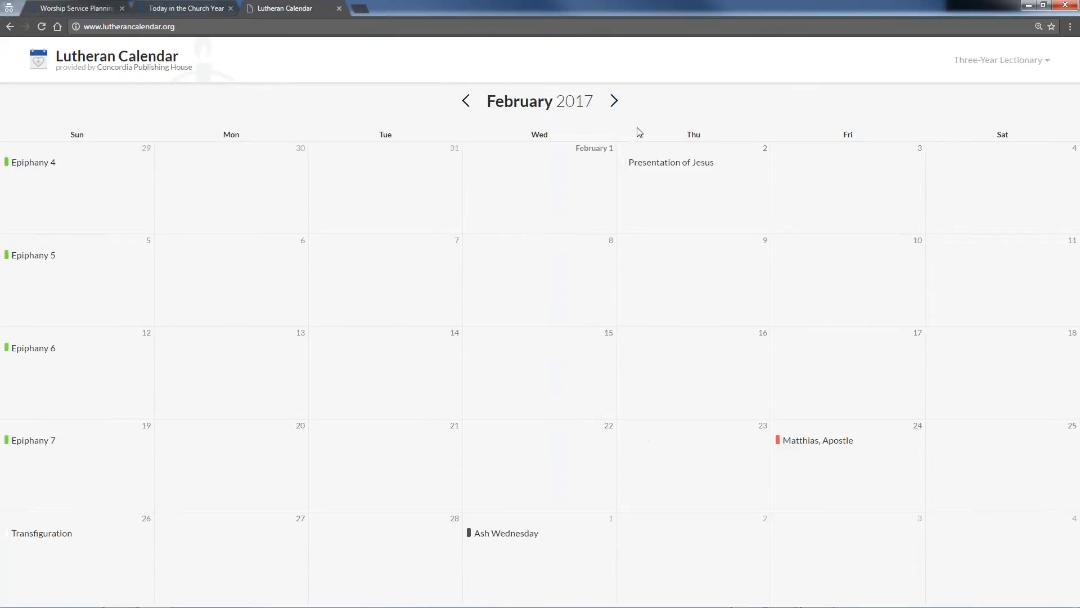
left_click(614, 102)
left_click(614, 103)
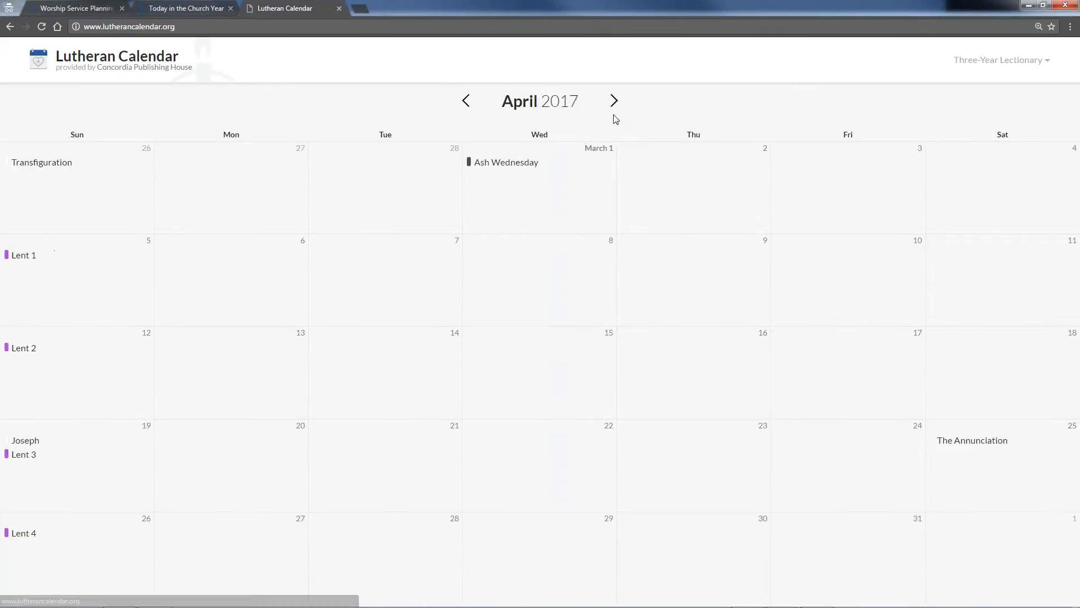
left_click(32, 256)
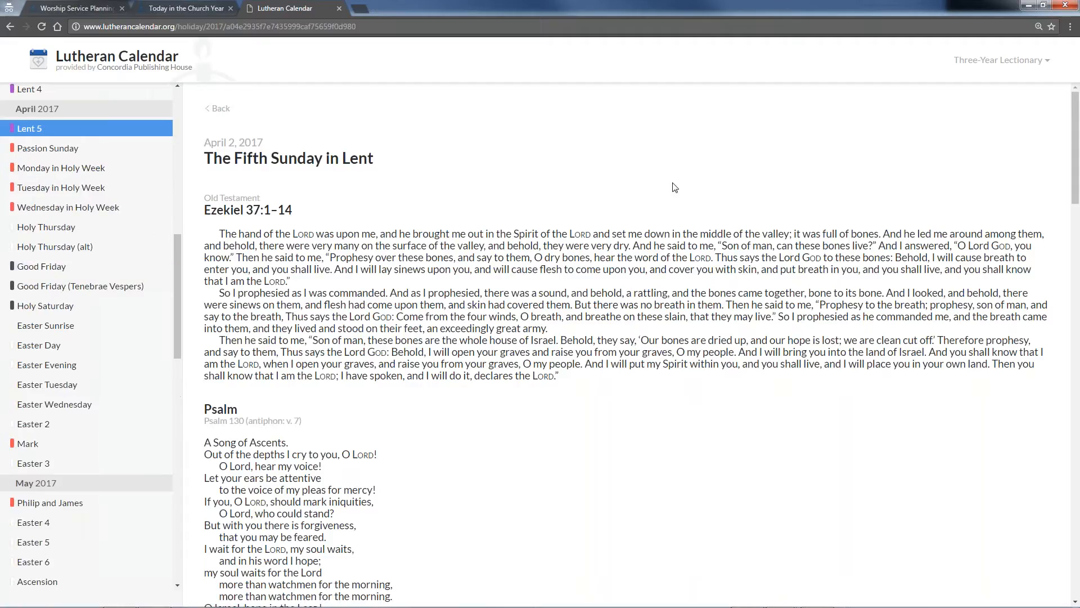
- Examine the readings, Introit, Collect, Gradual and Verse listed for The Fifth Sunday in Lent
scroll(604, 202, "down", 2)
scroll(604, 203, "down", 5)
scroll(585, 215, "down", 7)
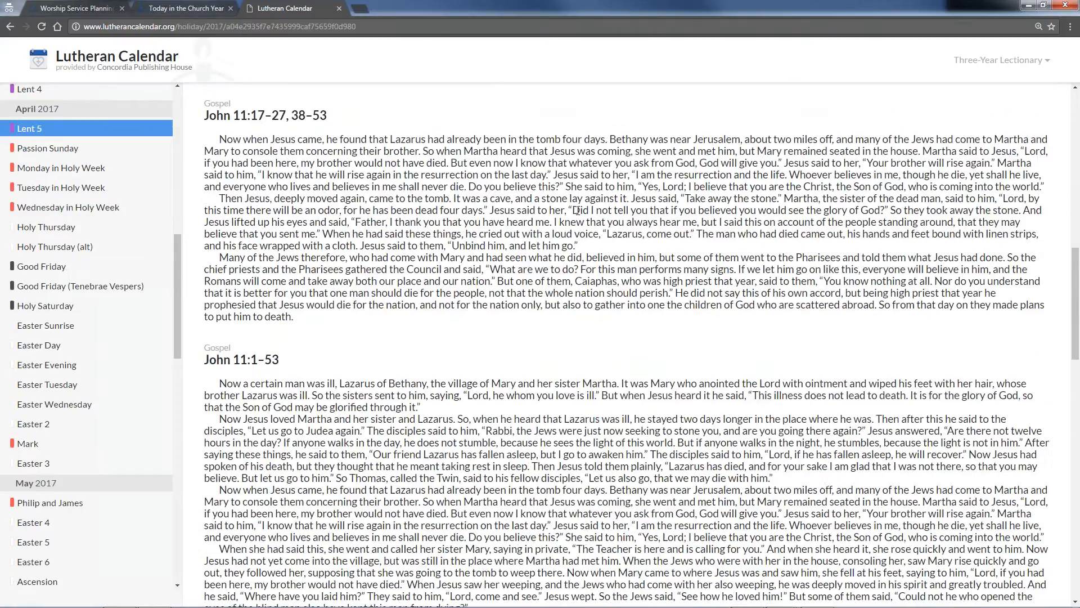
scroll(577, 210, "down", 20)
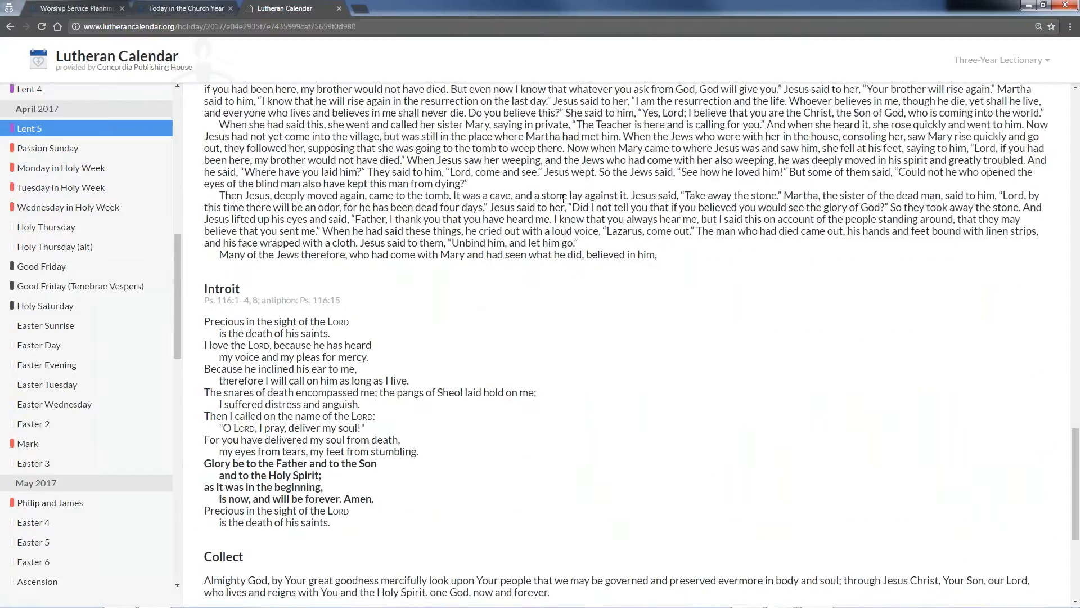
scroll(422, 444, "down", 2)
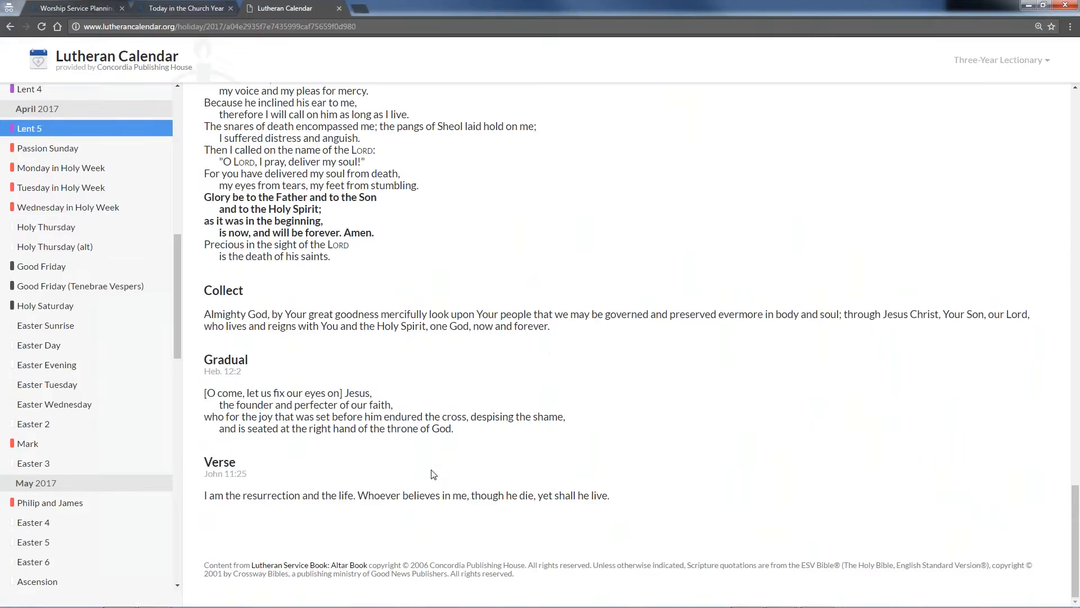
scroll(383, 457, "up", 3)
scroll(375, 461, "up", 2)
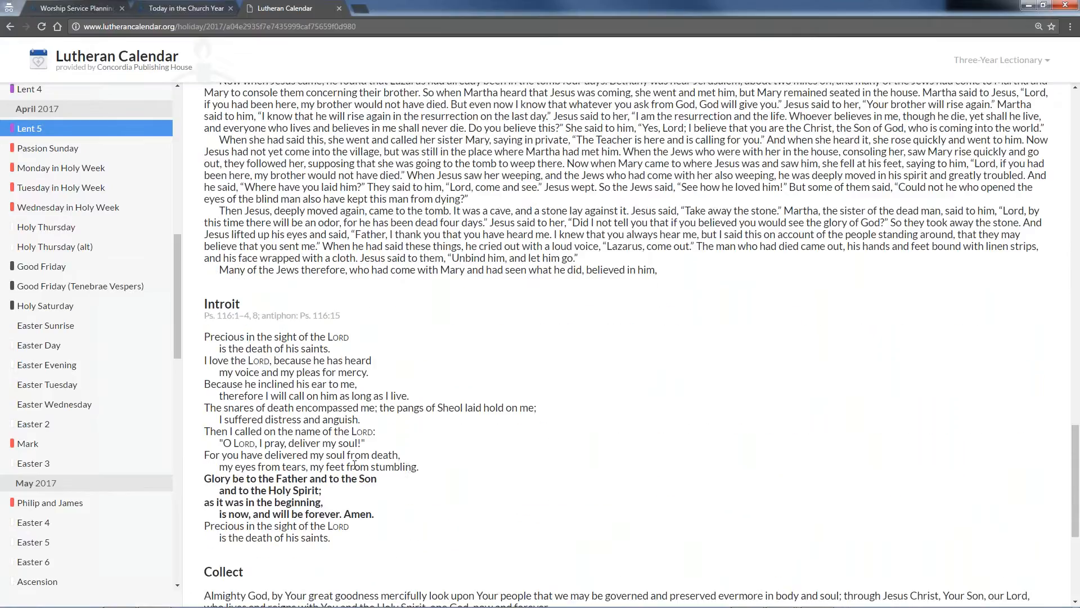
scroll(626, 343, "up", 6)
scroll(499, 473, "down", 1)
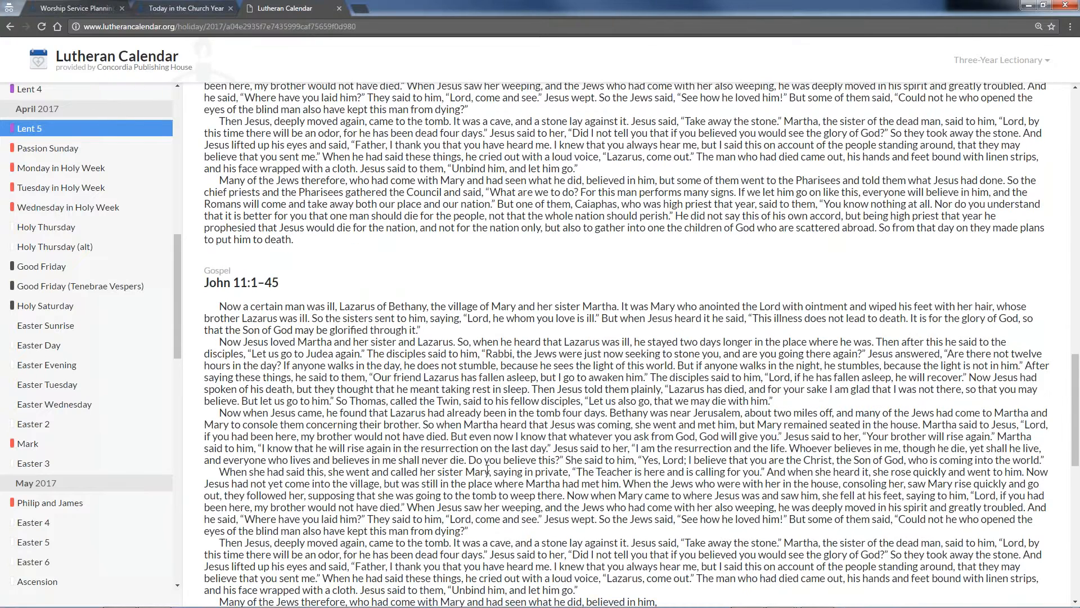
scroll(487, 470, "down", 7)
scroll(487, 469, "up", 6)
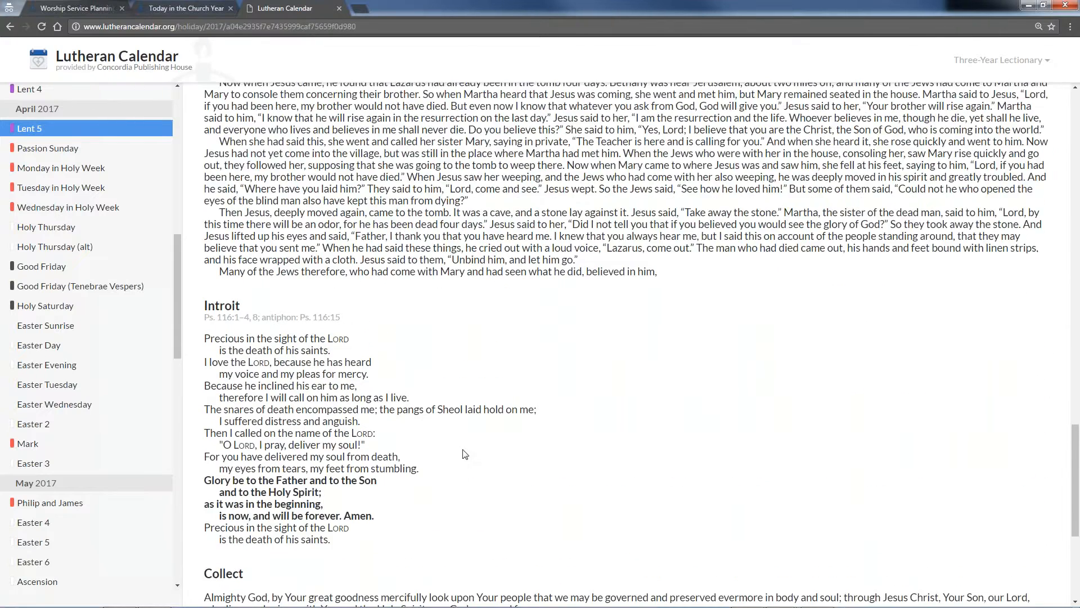
scroll(536, 508, "up", 7)
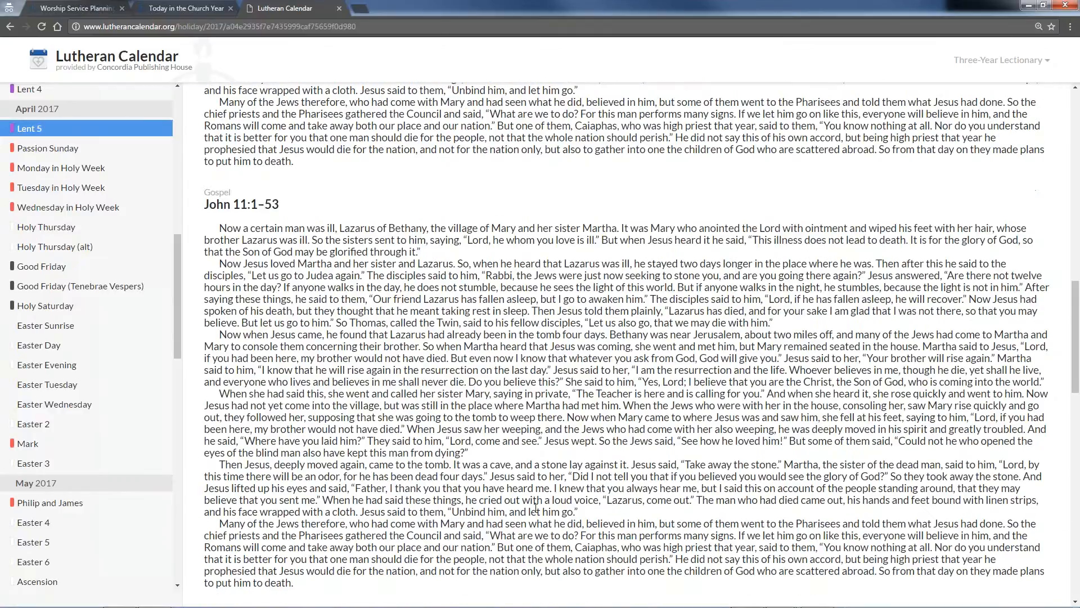
scroll(816, 531, "up", 4)
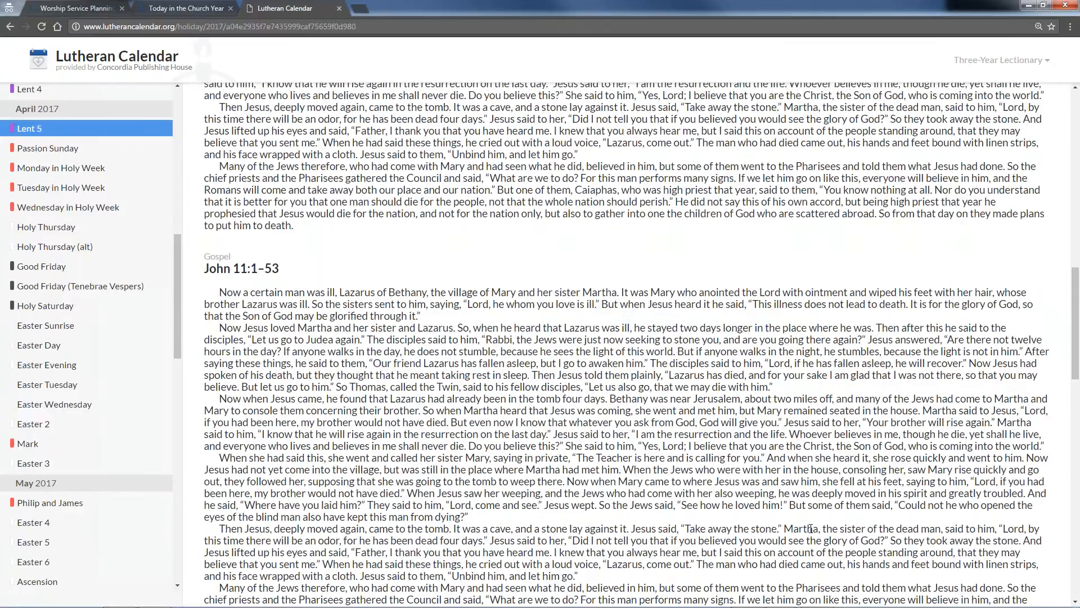
scroll(617, 491, "up", 13)
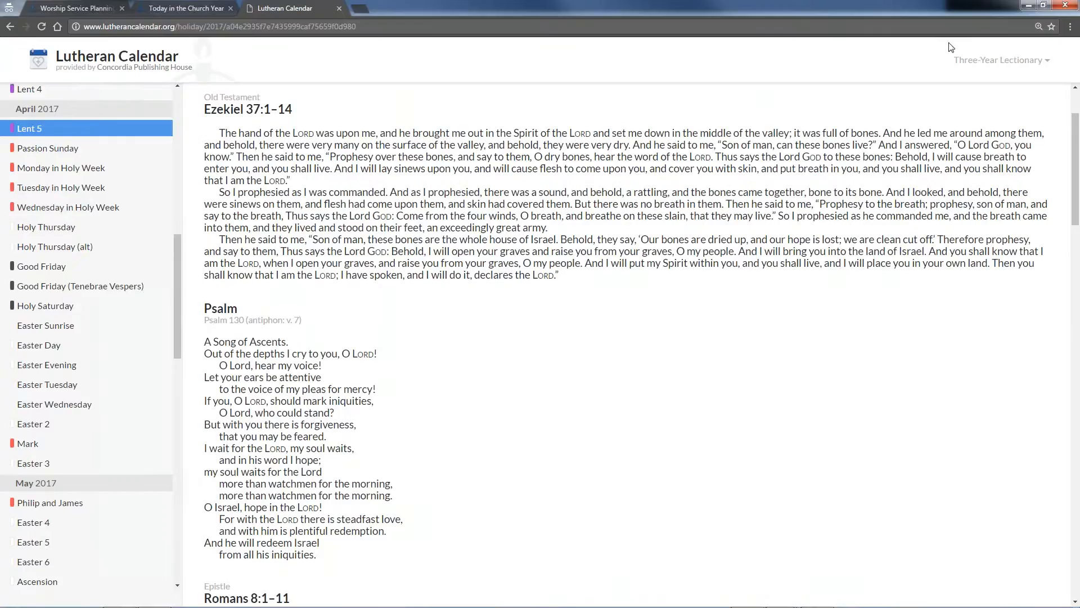
- Change the calendar to the One-Year Lectionary, restore the Three-Year Lectionary, and reopen Lent 5 under April 2017
left_click(1000, 65)
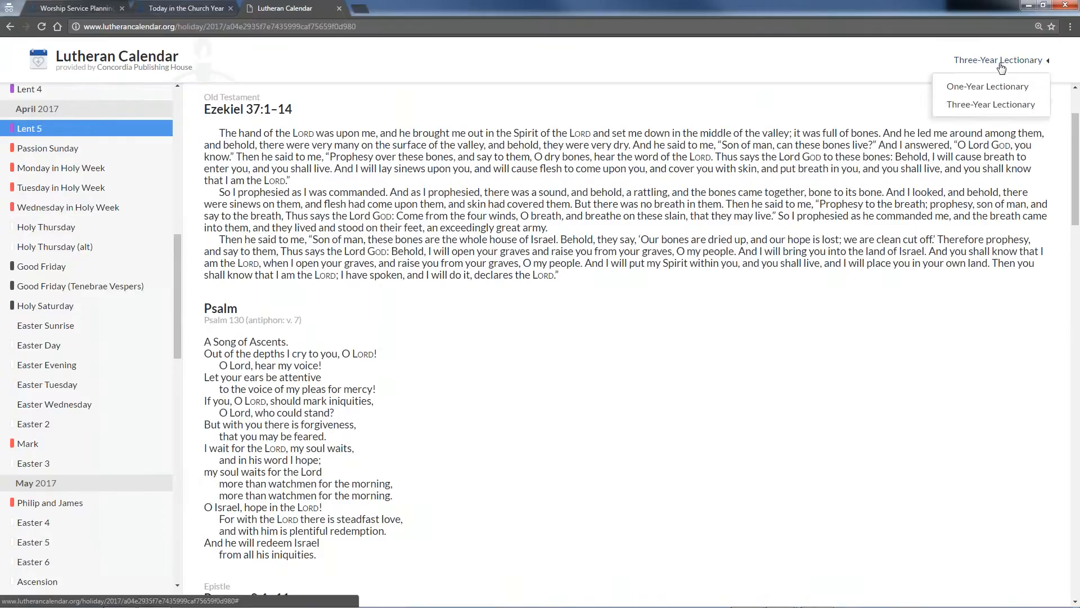
left_click(996, 89)
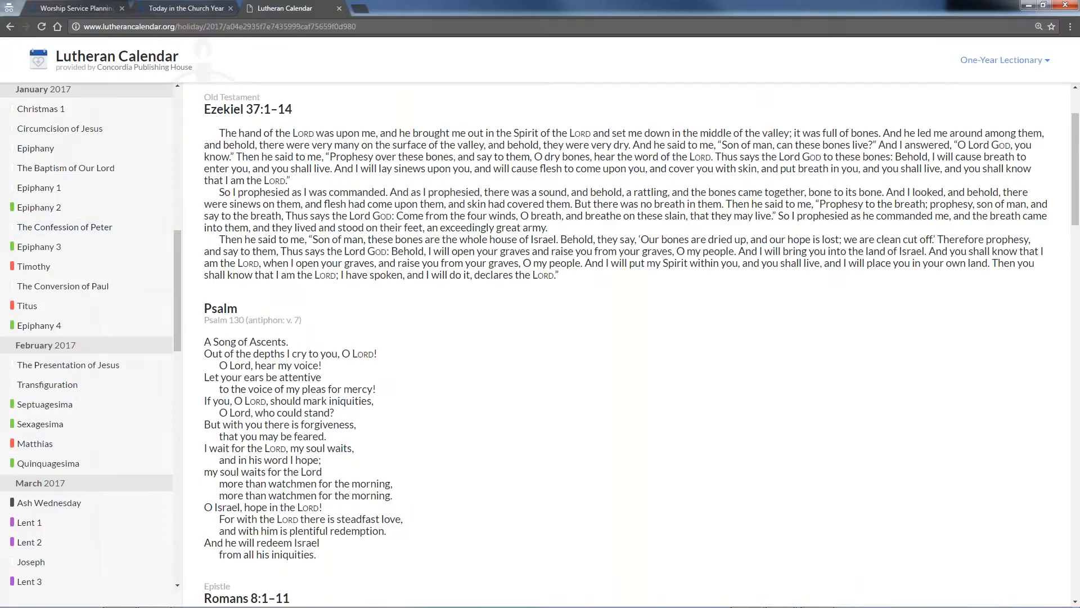
left_click(1032, 59)
left_click(1013, 106)
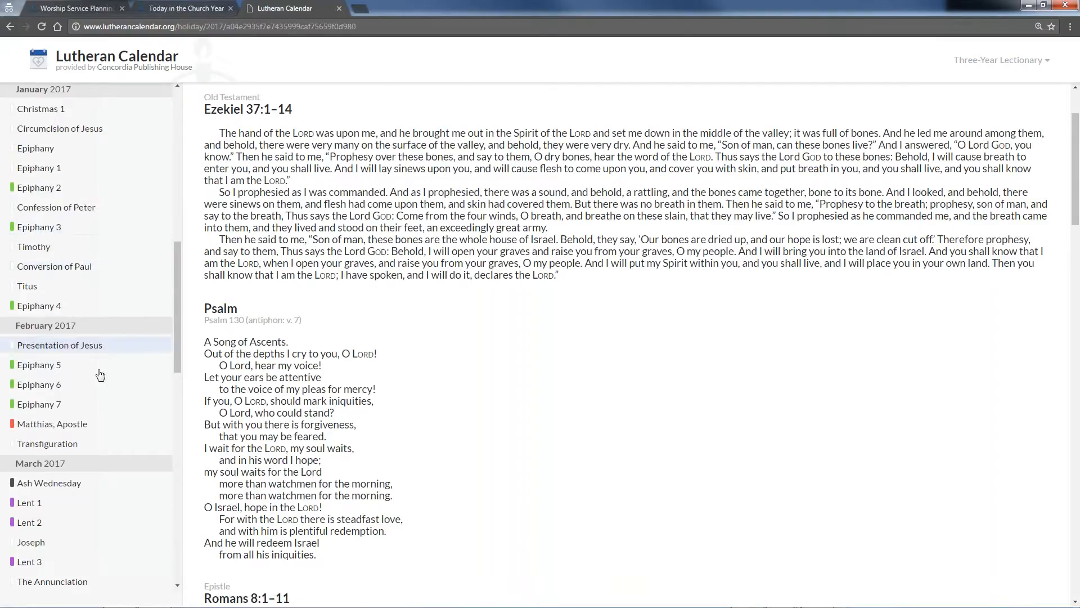
scroll(100, 394, "down", 4)
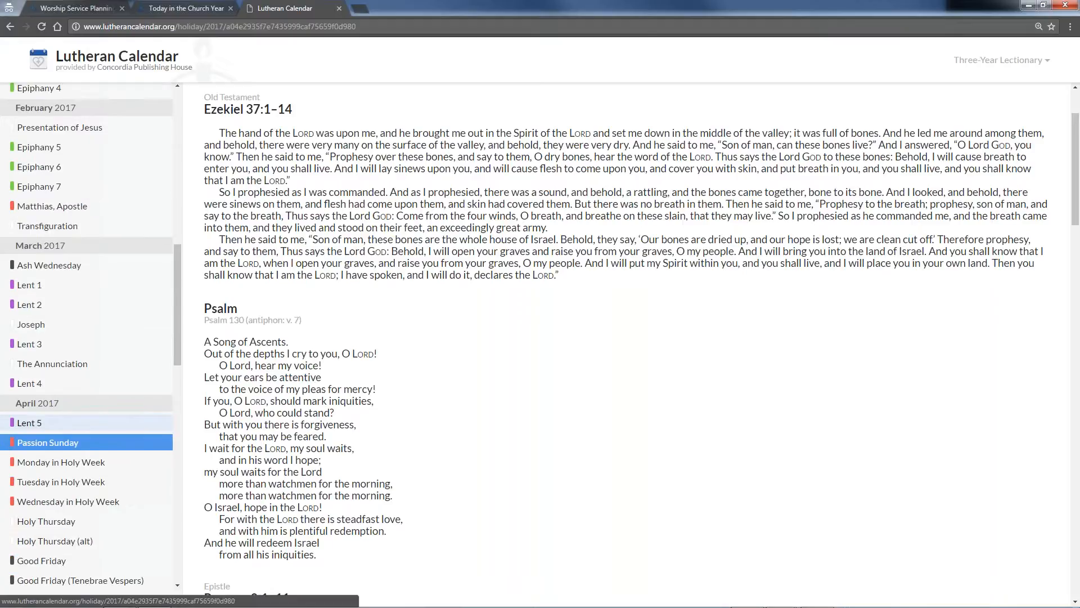
left_click(61, 427)
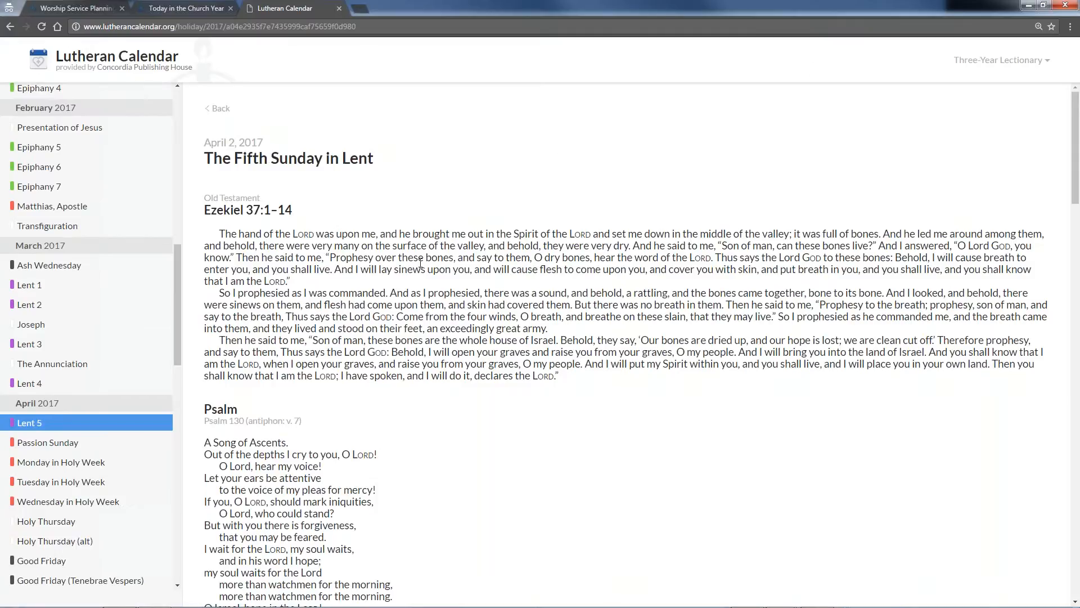
- Switch back to Lutheran Service Builder and preview suggested hymn 420, Christ, the Life of All the Living, for the Hymn of Invocation
key("alt+Tab")
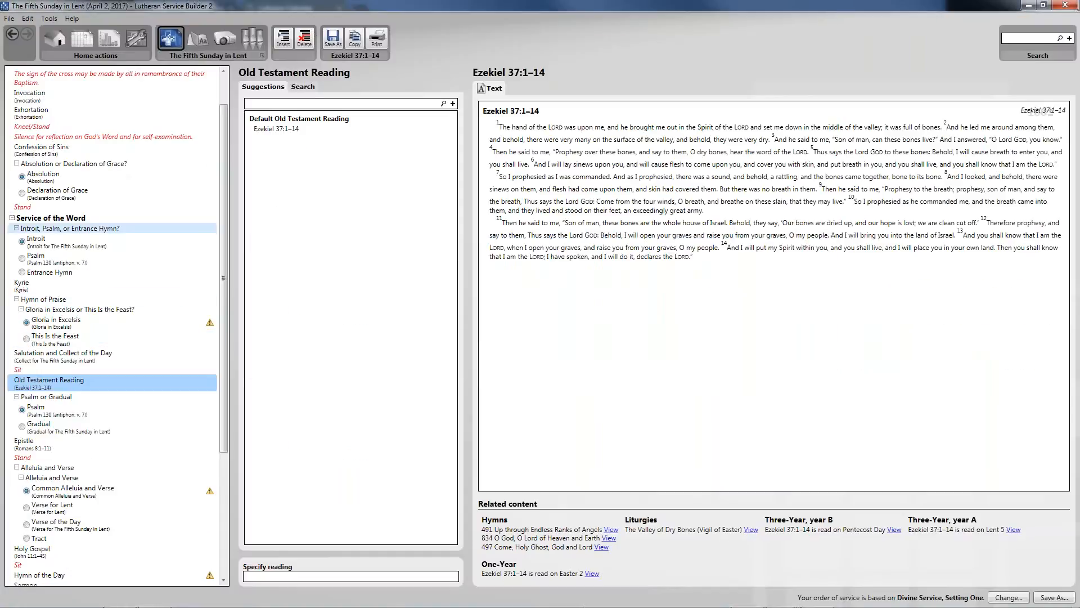
left_click_drag(223, 206, 224, 62)
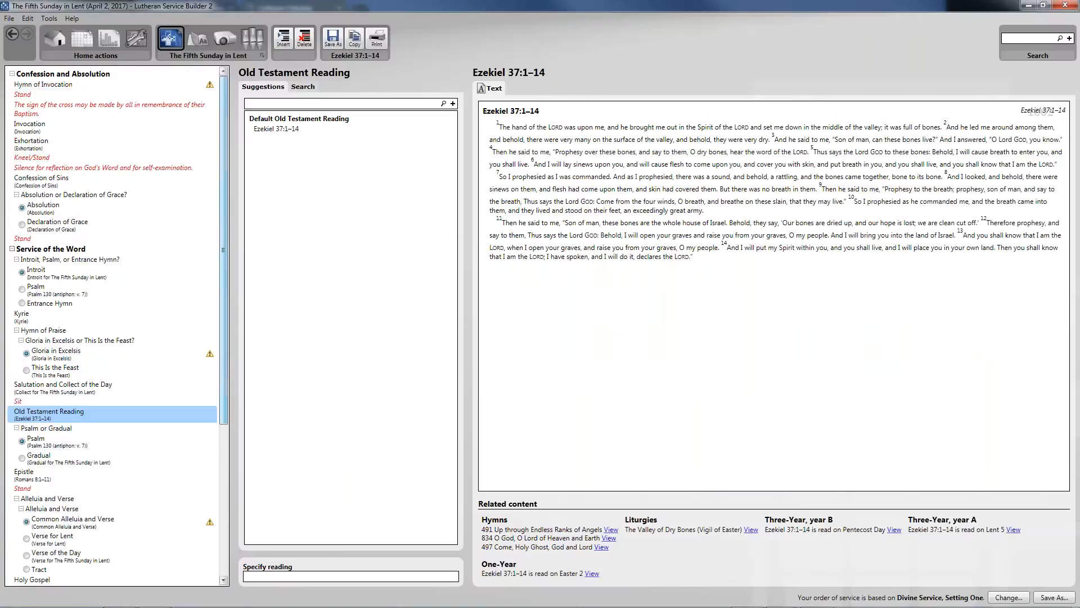
left_click(148, 95)
left_click(125, 85)
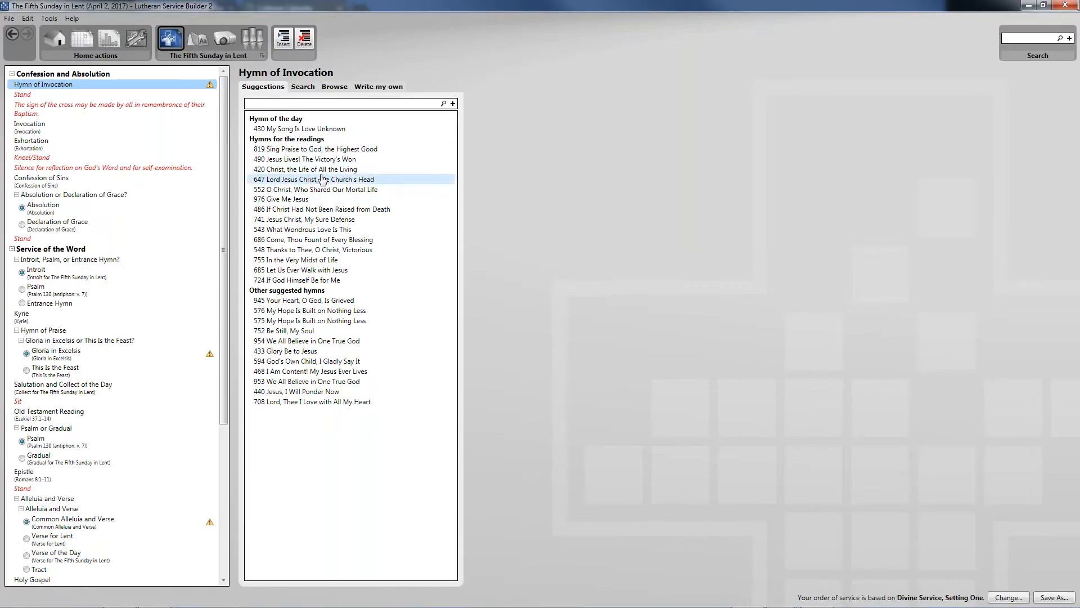
left_click(277, 172)
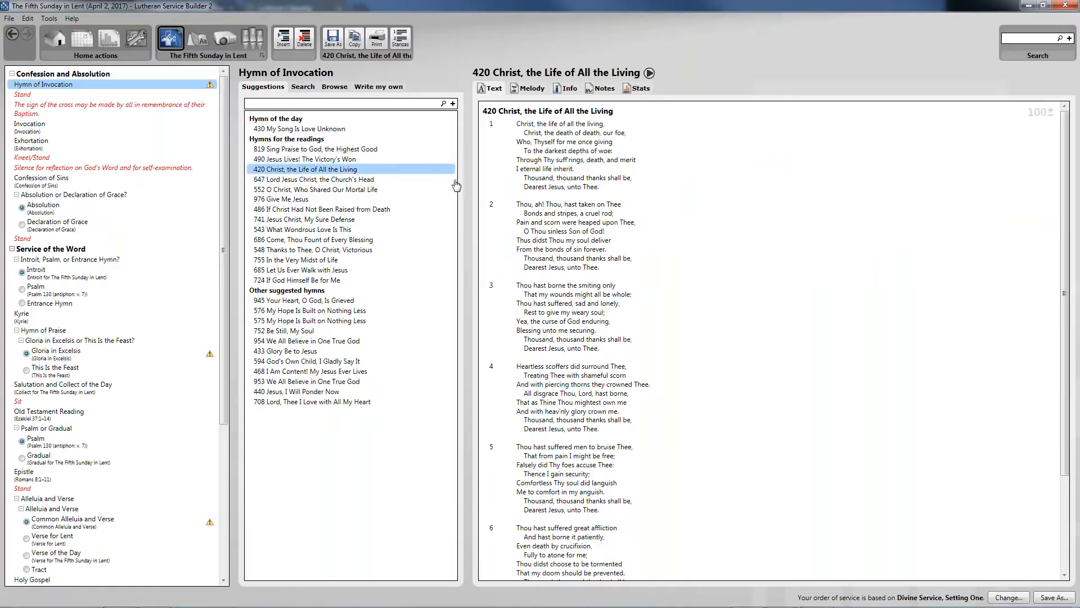
- Examine hymn 420's melody, its author, tune, topic and related scripture information, and its notes
left_click(524, 90)
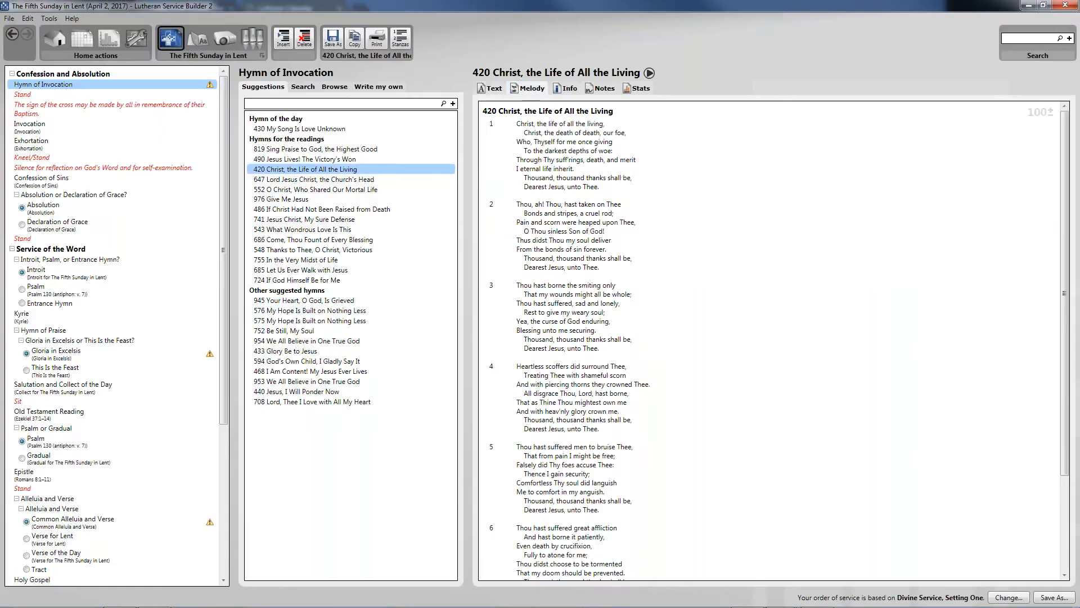
left_click(562, 91)
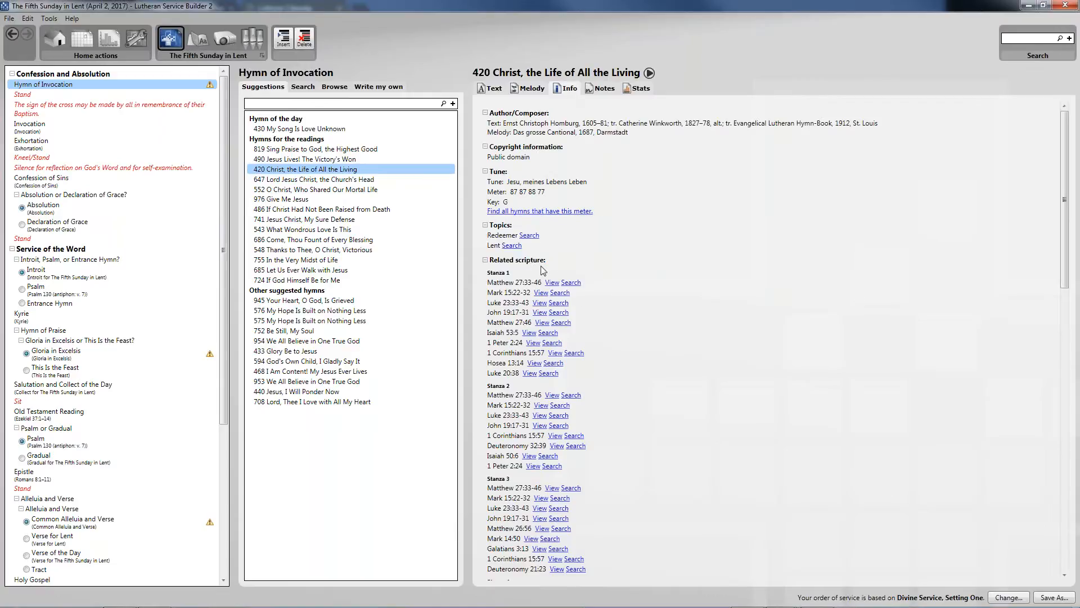
scroll(579, 298, "down", 10)
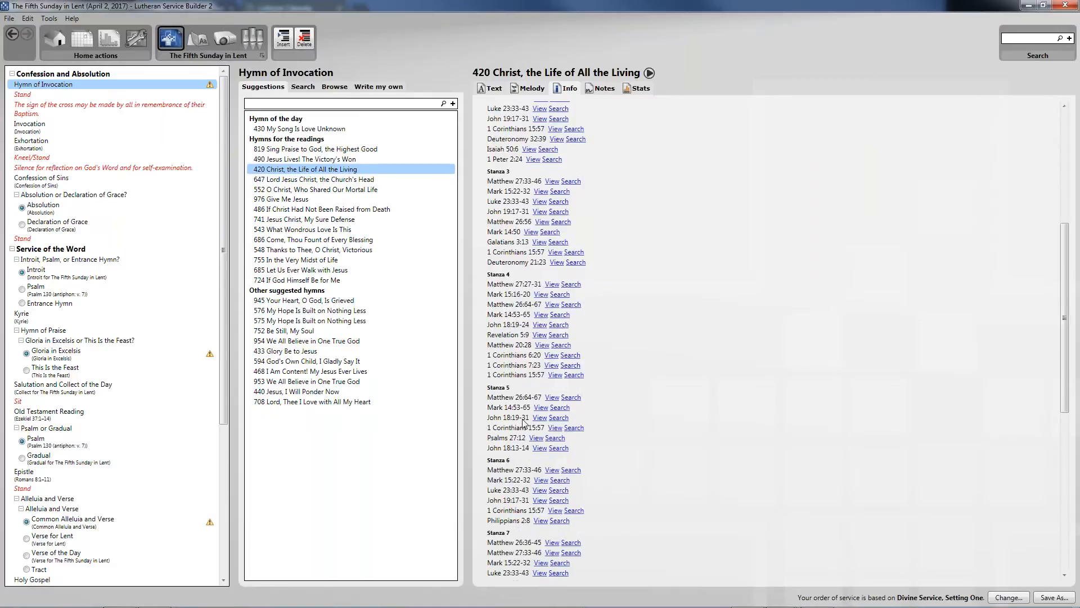
scroll(532, 290, "down", 3)
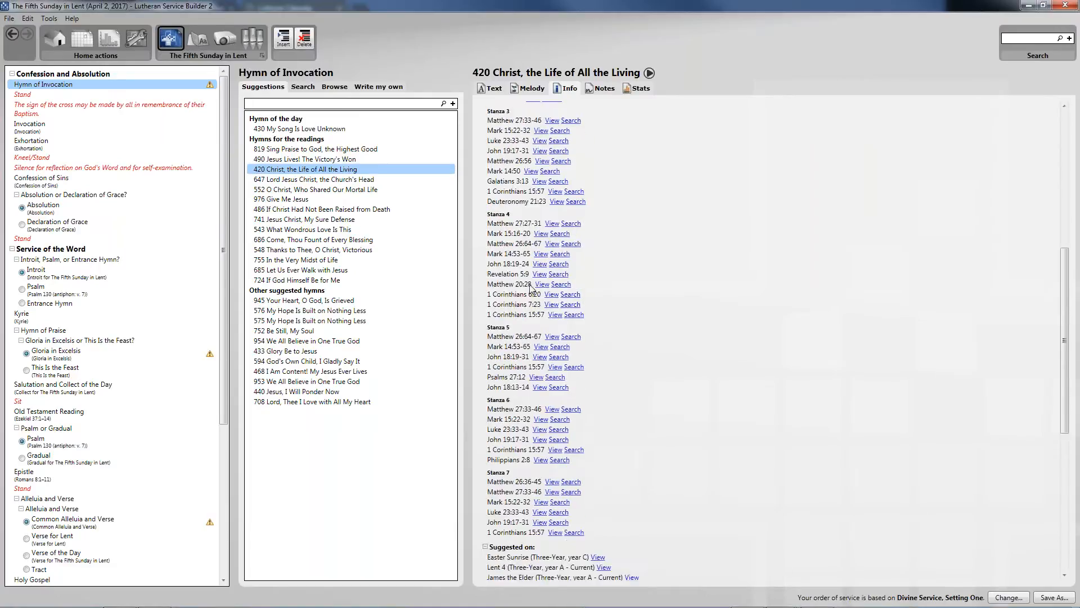
scroll(532, 290, "up", 6)
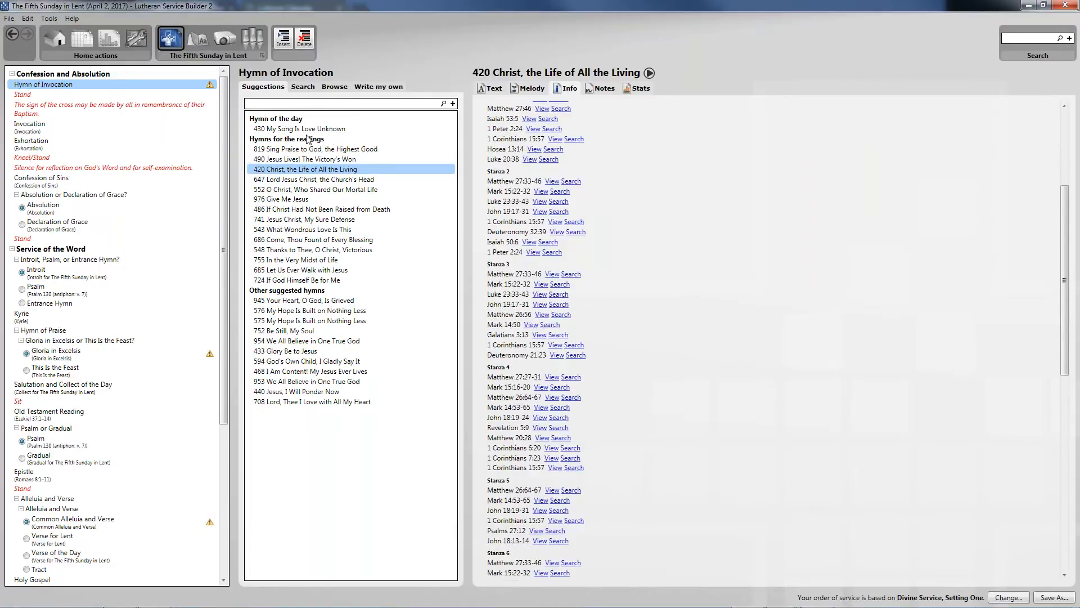
scroll(980, 267, "up", 1)
scroll(979, 267, "up", 3)
left_click(603, 88)
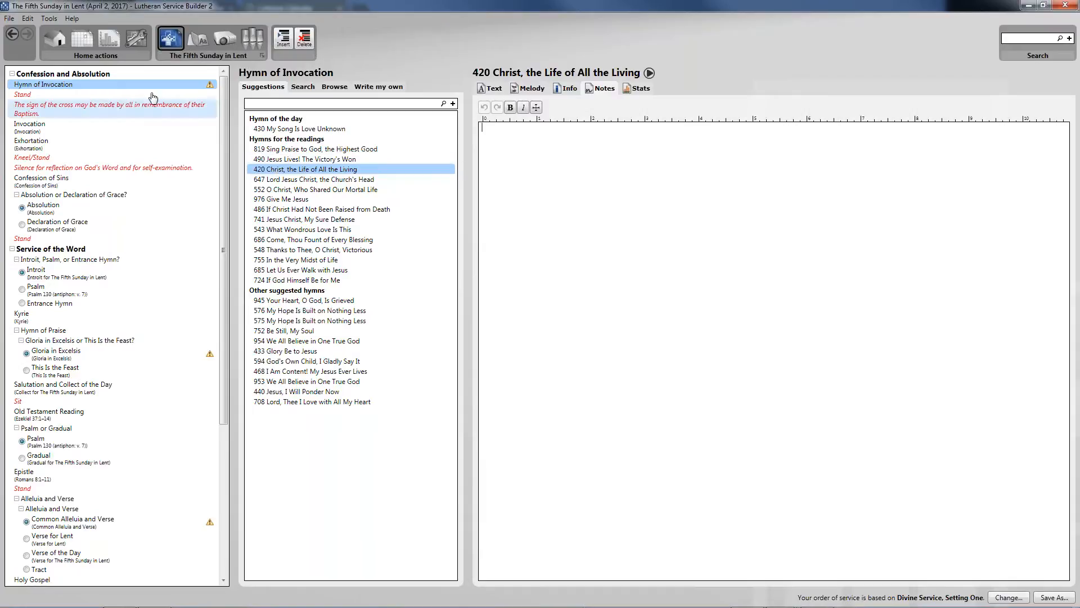
- Preview suggested hymn 976, Give Me Jesus, and assign 420, Christ, the Life of All the Living, as the Hymn of Invocation
left_click(130, 94)
left_click(170, 86)
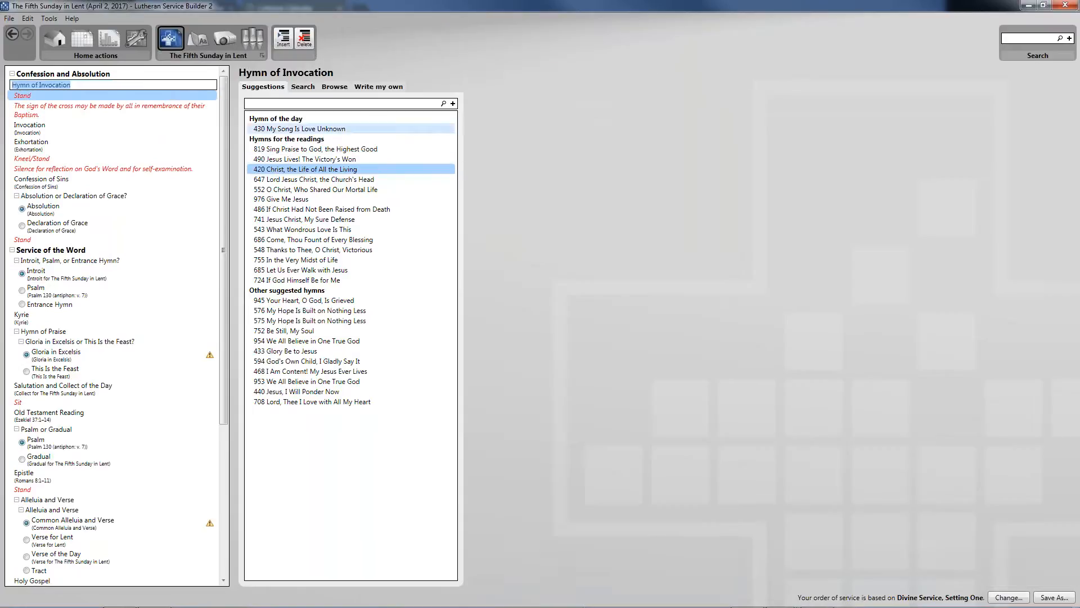
left_click(296, 169)
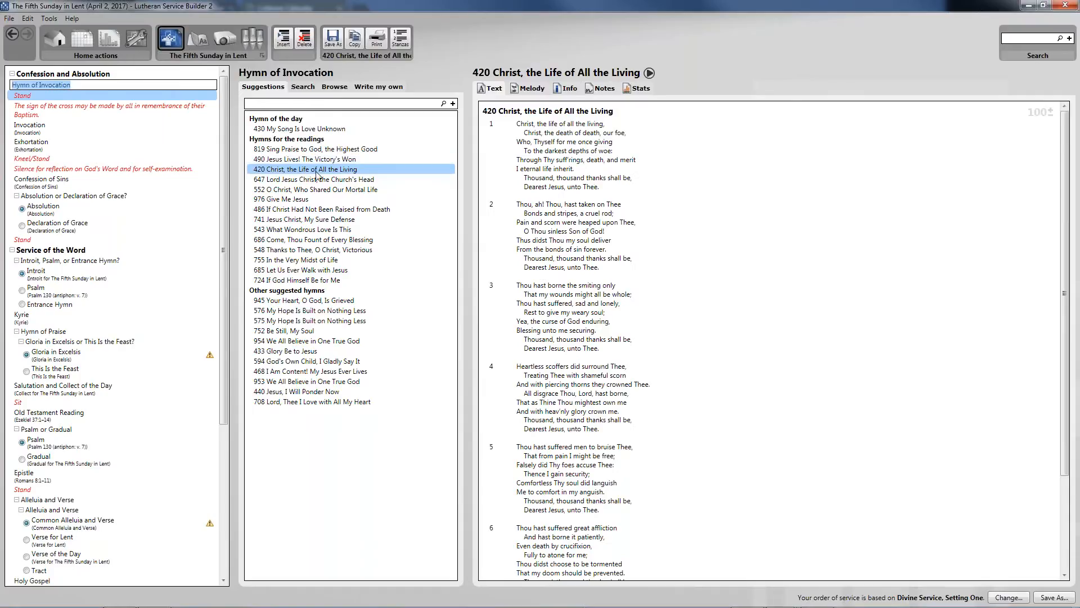
left_click(350, 199)
left_click(179, 115)
left_click(151, 86)
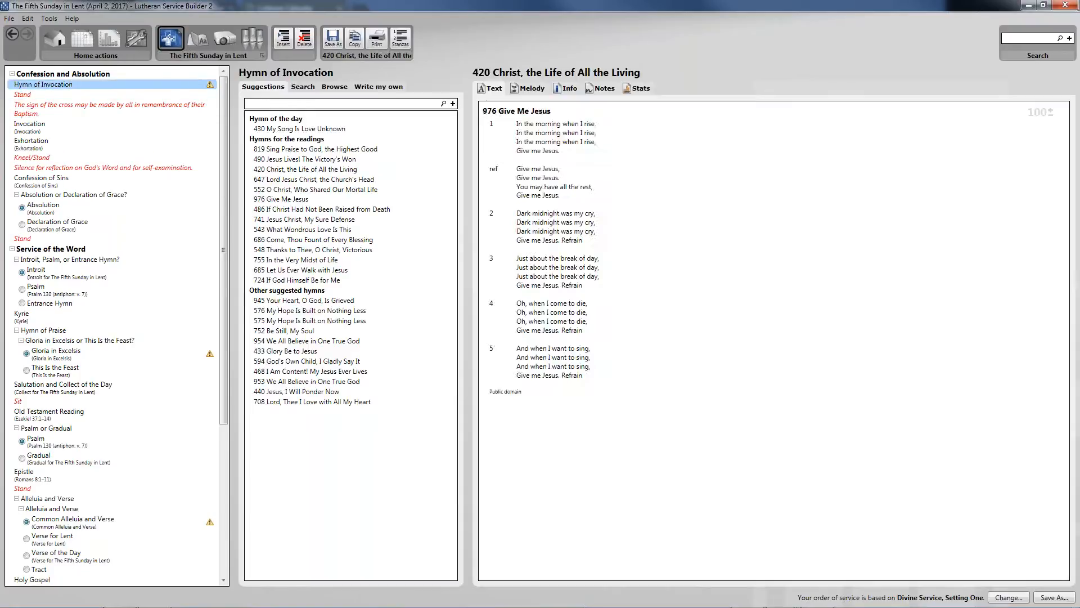
left_click(337, 180)
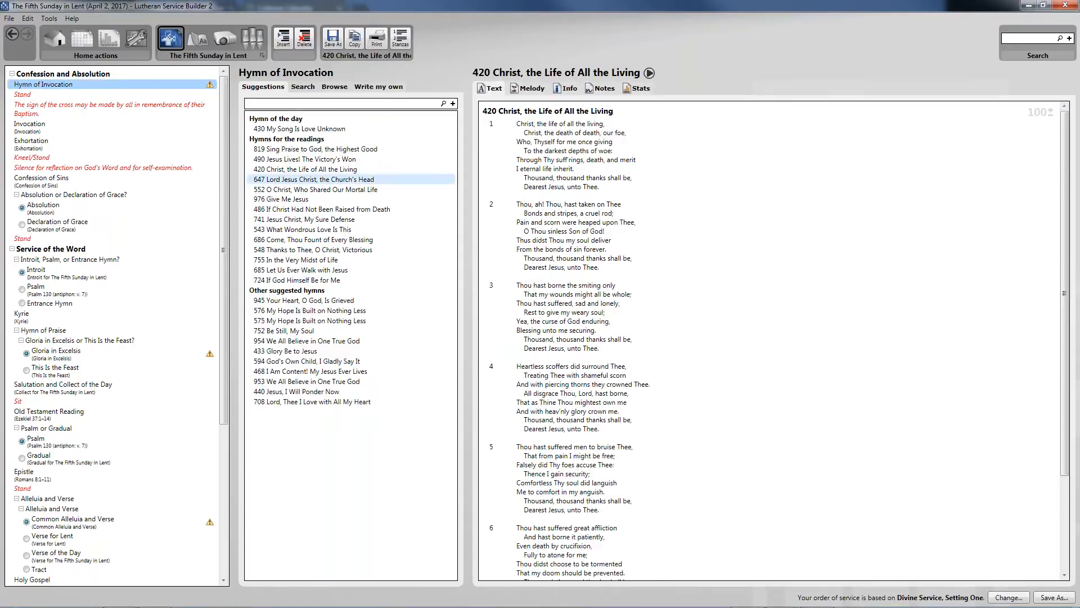
left_click(283, 169)
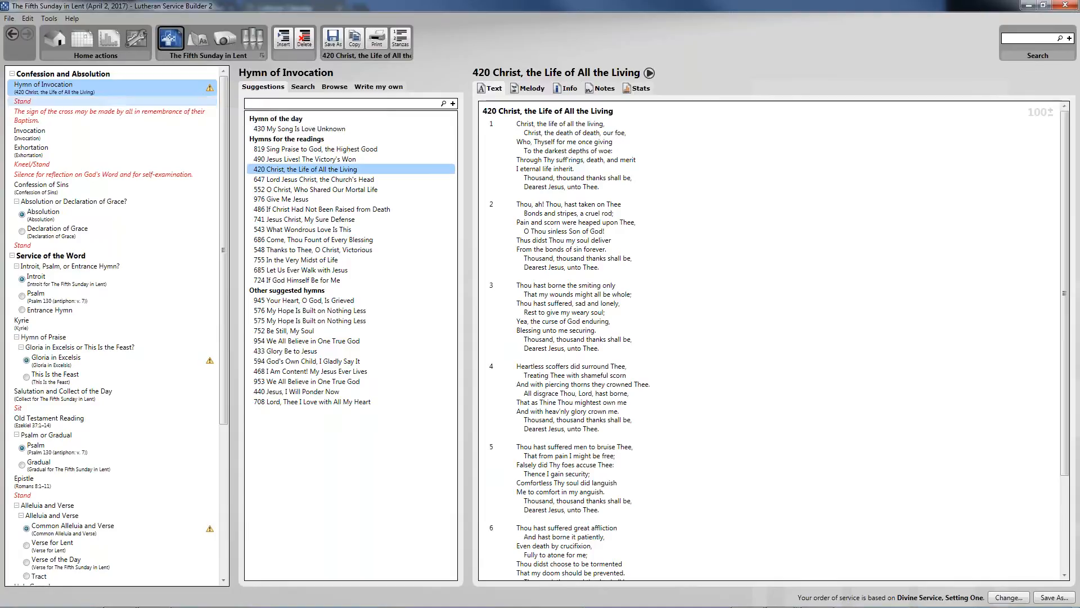
- Check the alert on the Hymn of Invocation and listen briefly to the tune of hymn 420
left_click(182, 103)
left_click(112, 92)
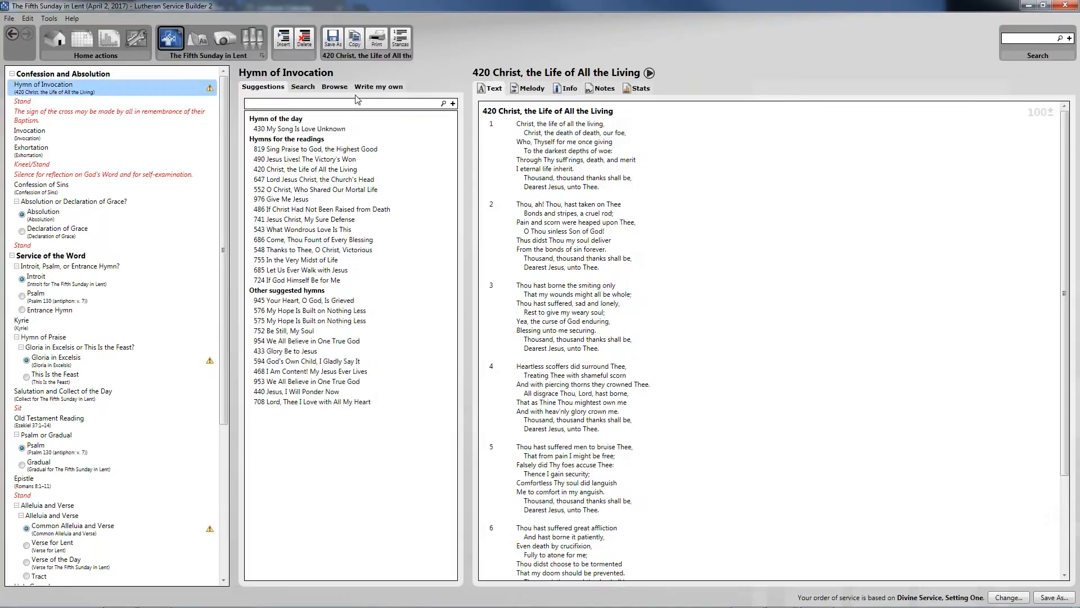
mouse_move(211, 91)
left_click(650, 73)
left_click(649, 74)
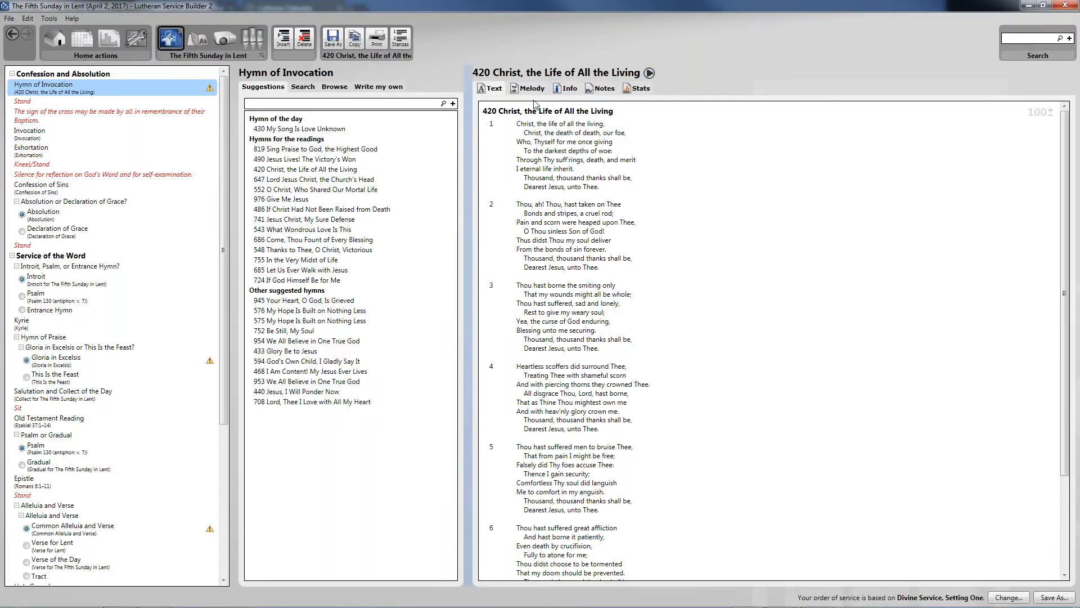
- Examine the Stand and sign-of-the-cross rubrics and the default Invocation text in Confession and Absolution
left_click(49, 116)
left_click(42, 101)
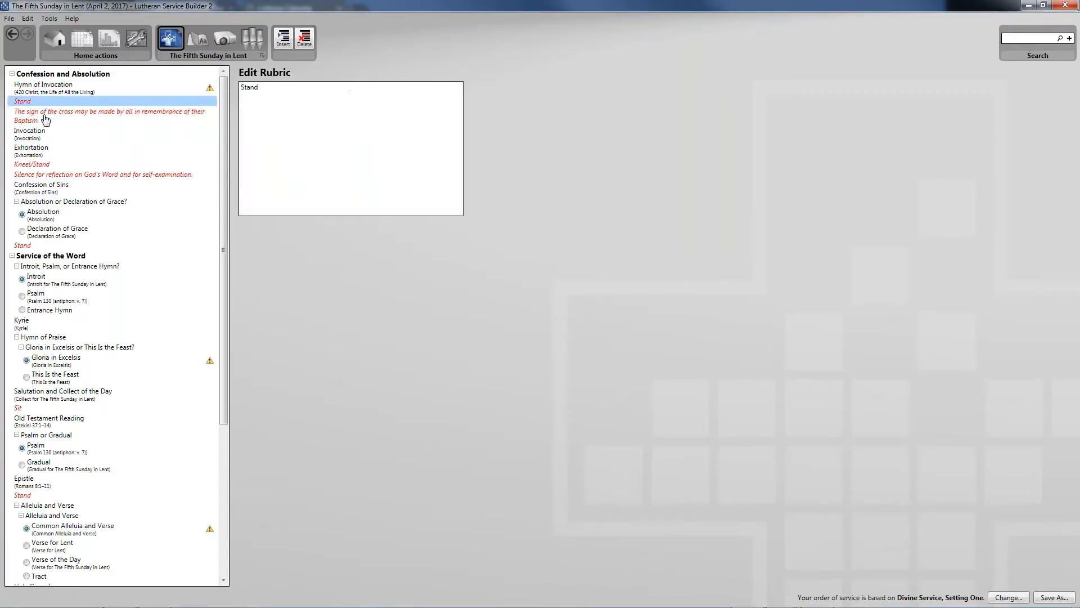
left_click(48, 119)
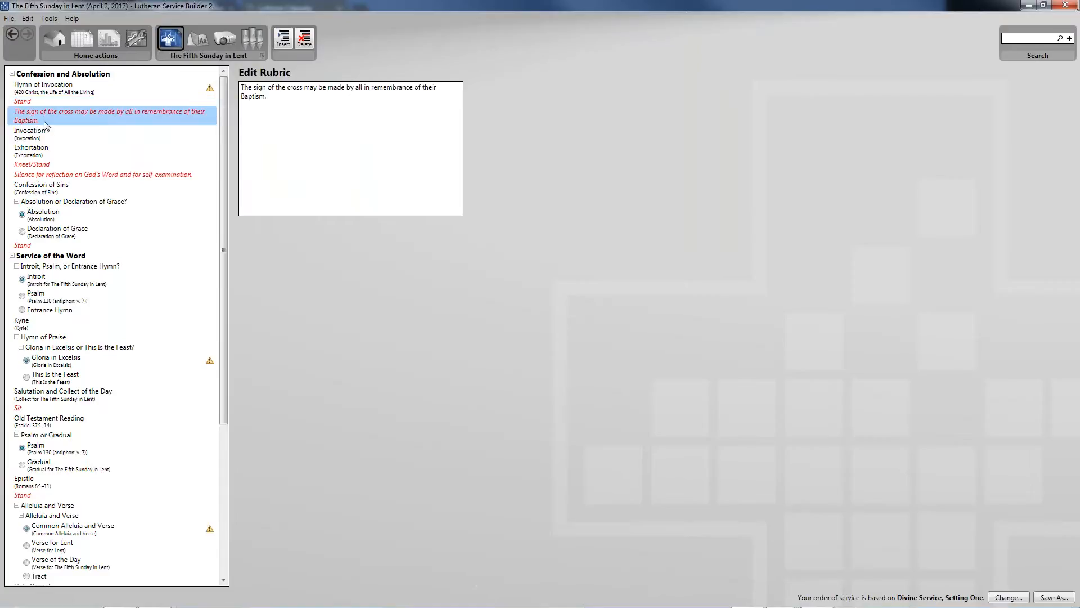
left_click(54, 138)
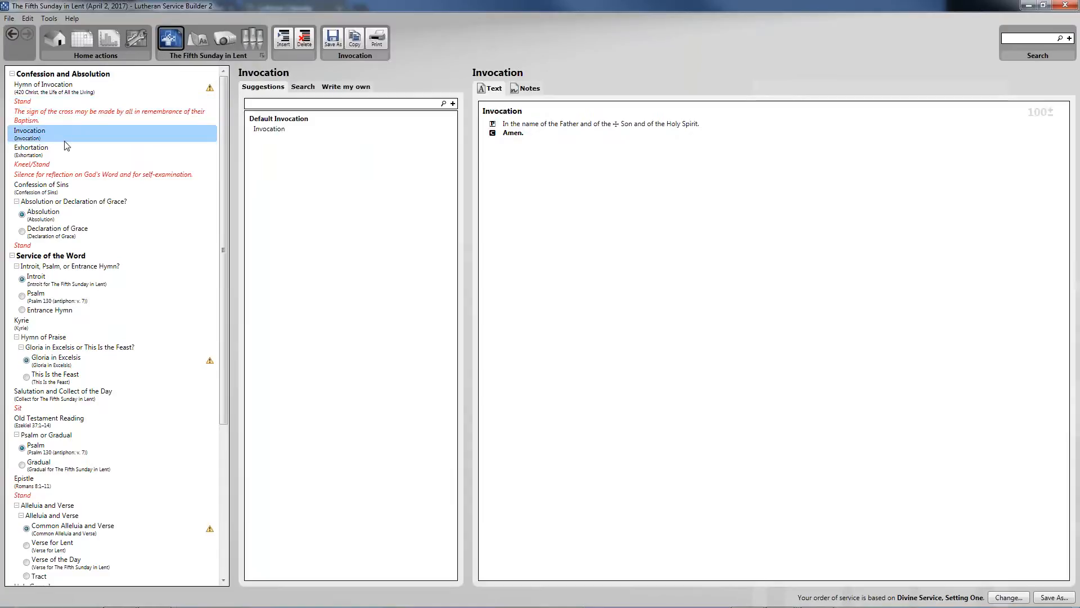
left_click(295, 132)
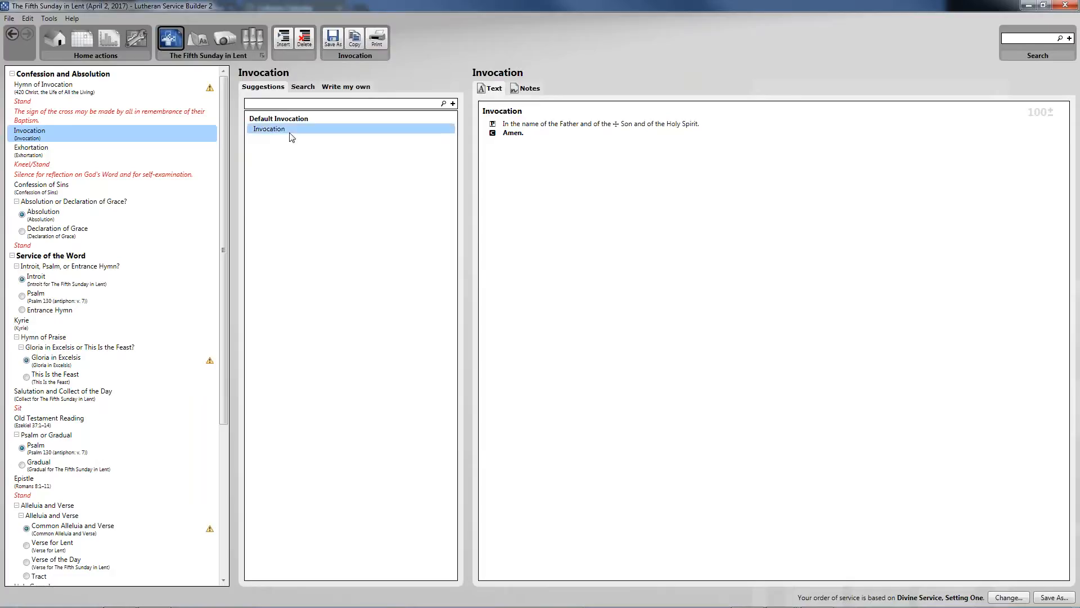
- Compare the Exhortation texts from other Divine Service settings, including Setting Four, and return to the default Exhortation
left_click(150, 153)
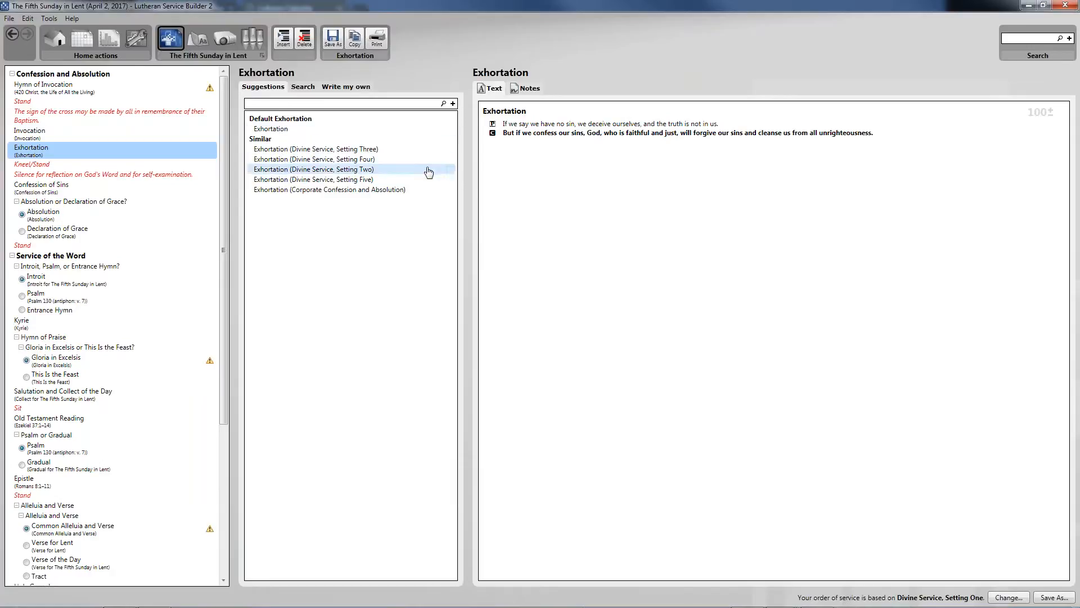
left_click(413, 169)
left_click(408, 158)
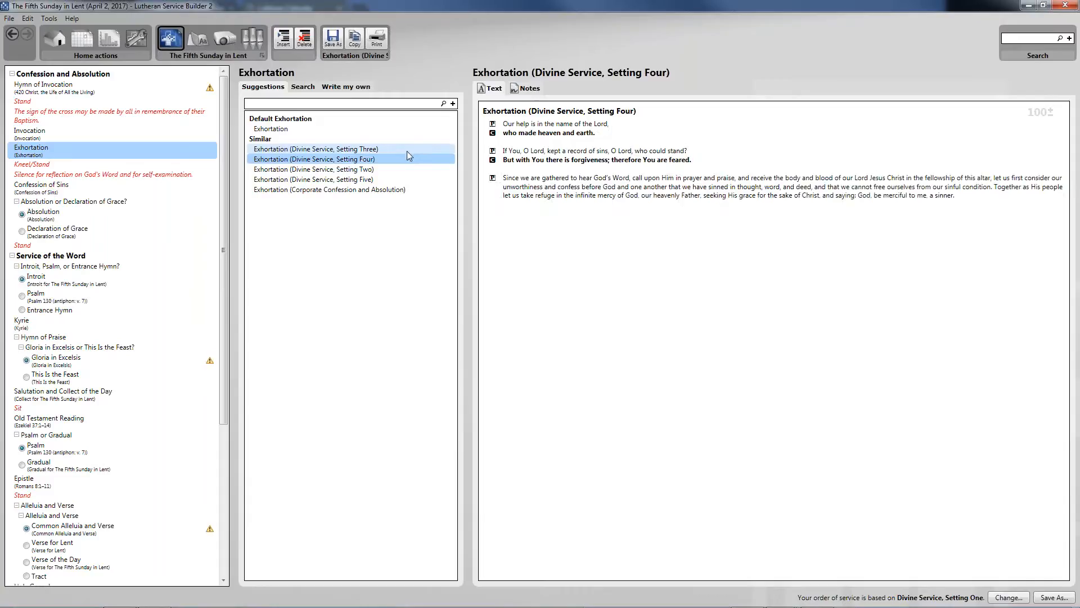
left_click(407, 149)
left_click(287, 128)
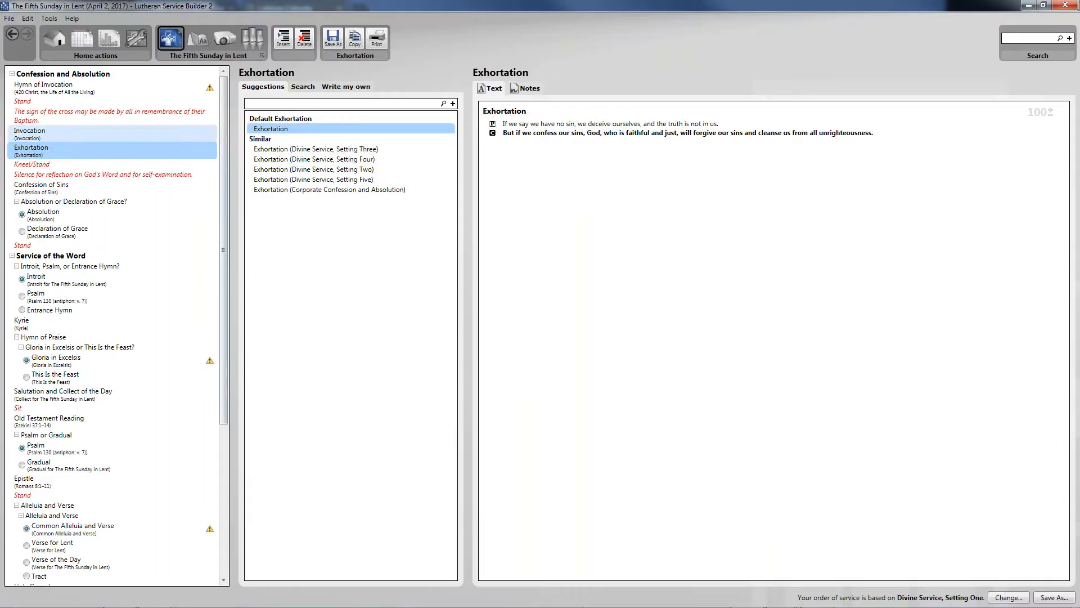
- Review the Confession of Sins, compare the Absolution with the Declaration of Grace, and reselect the default Absolution
left_click(67, 194)
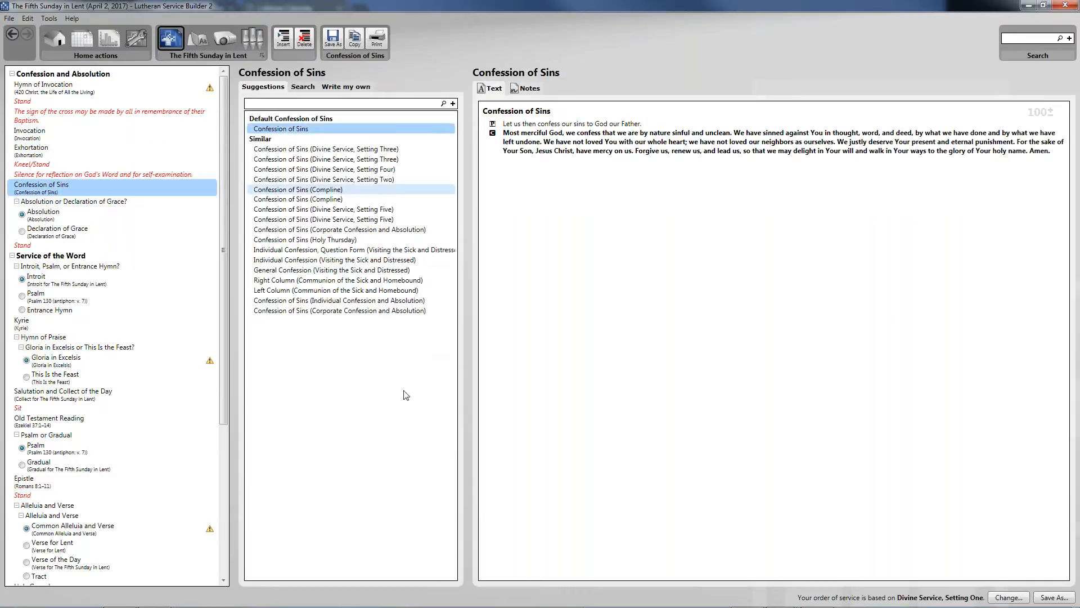
left_click(108, 206)
left_click(106, 215)
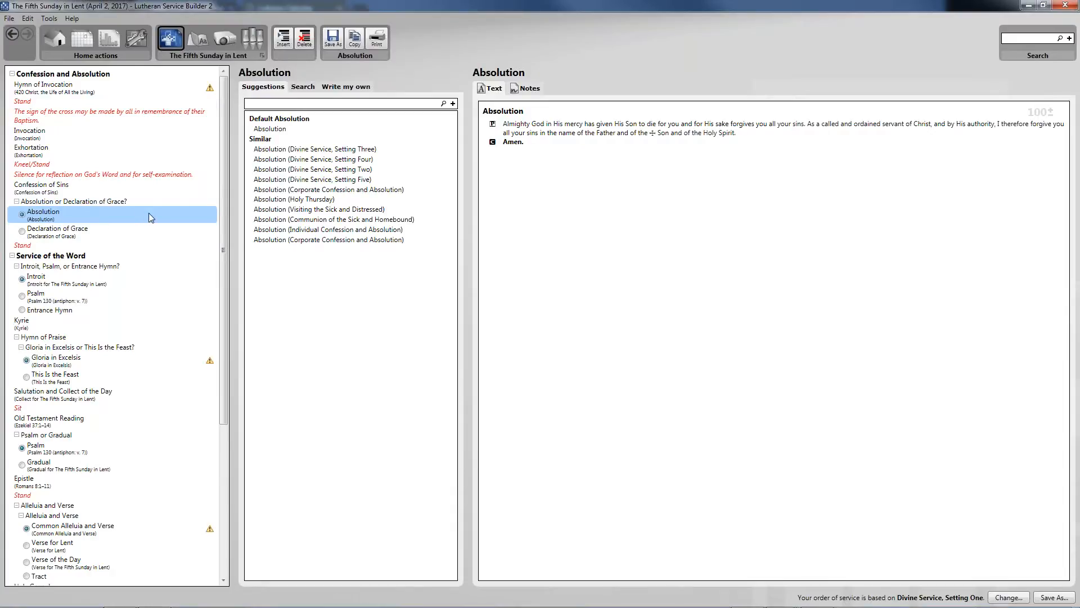
left_click(209, 235)
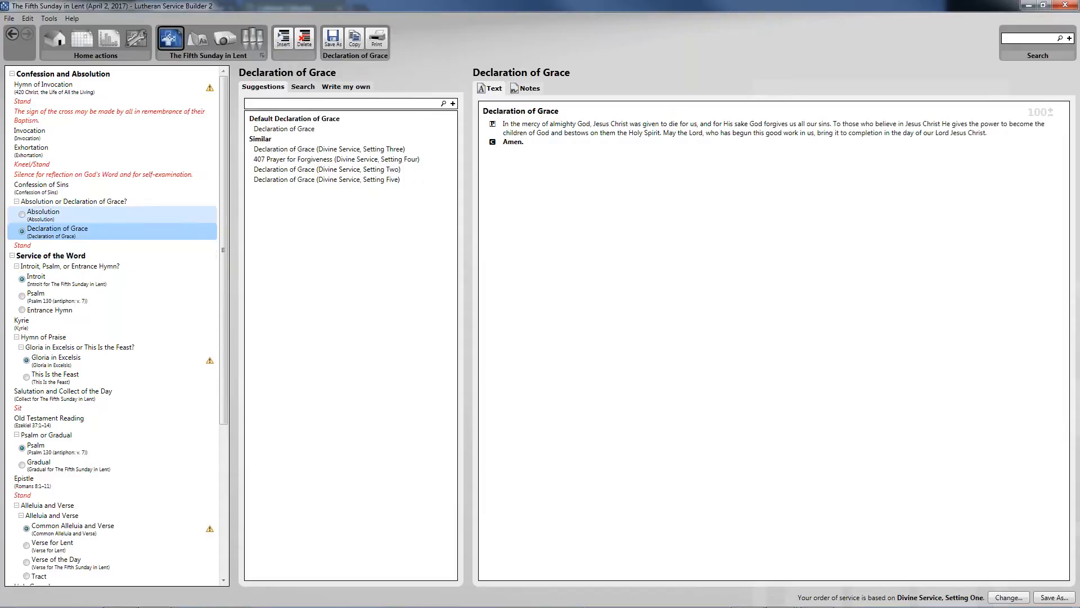
left_click(64, 212)
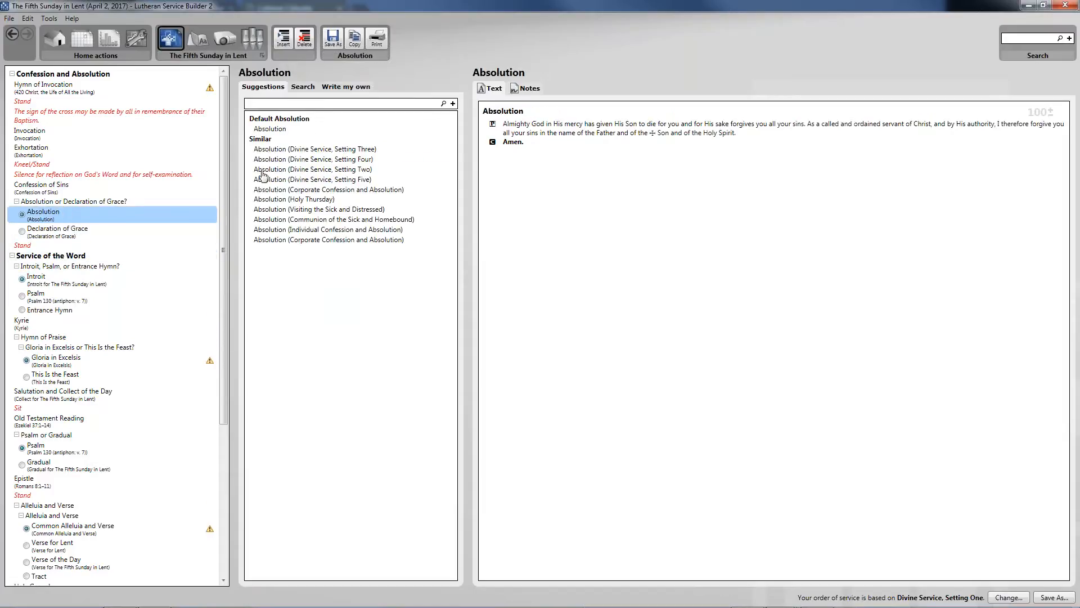
left_click(264, 132)
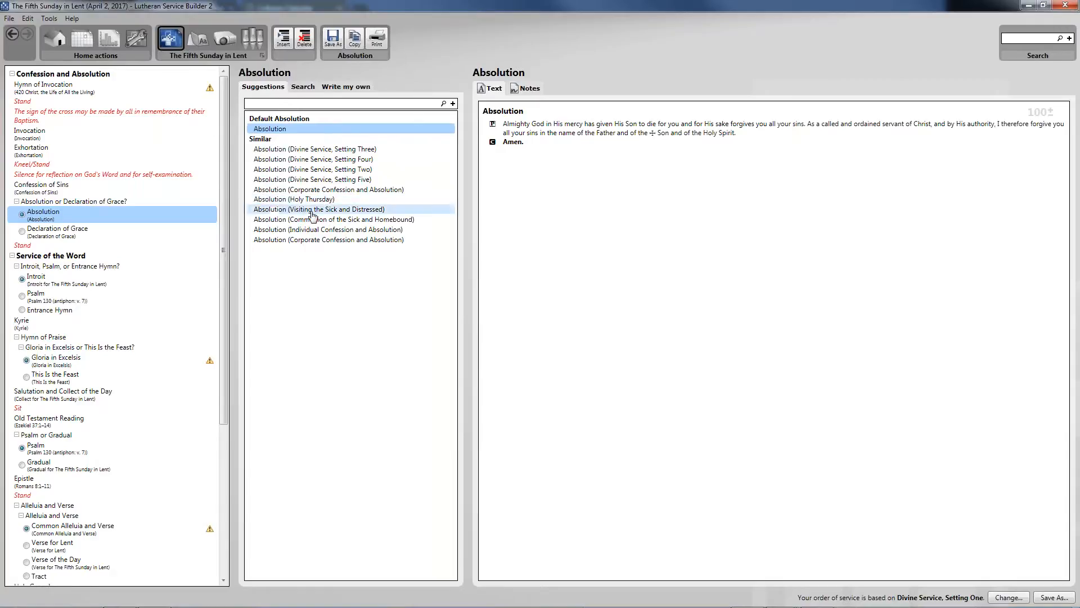
- Compare the Introit, Psalm and Entrance Hymn options, and reselect the default Introit for The Fifth Sunday in Lent
left_click(70, 271)
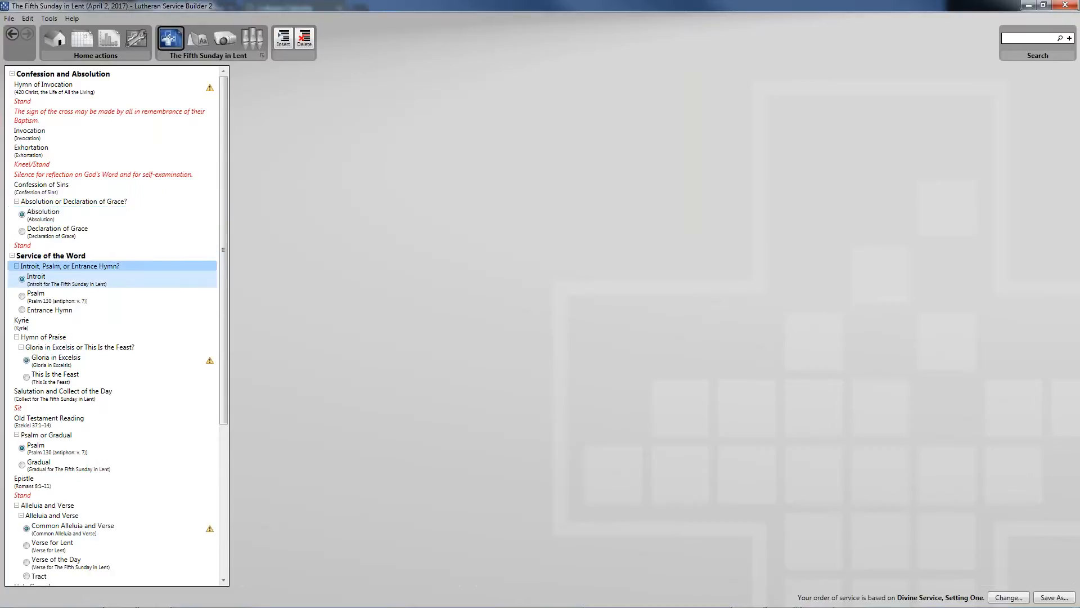
left_click(67, 279)
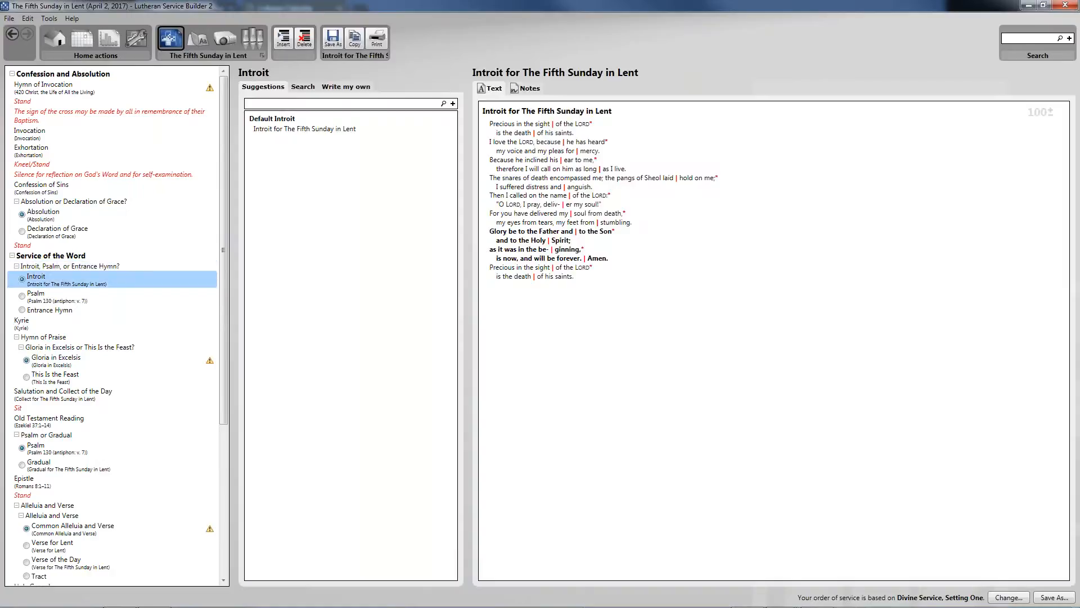
left_click(64, 301)
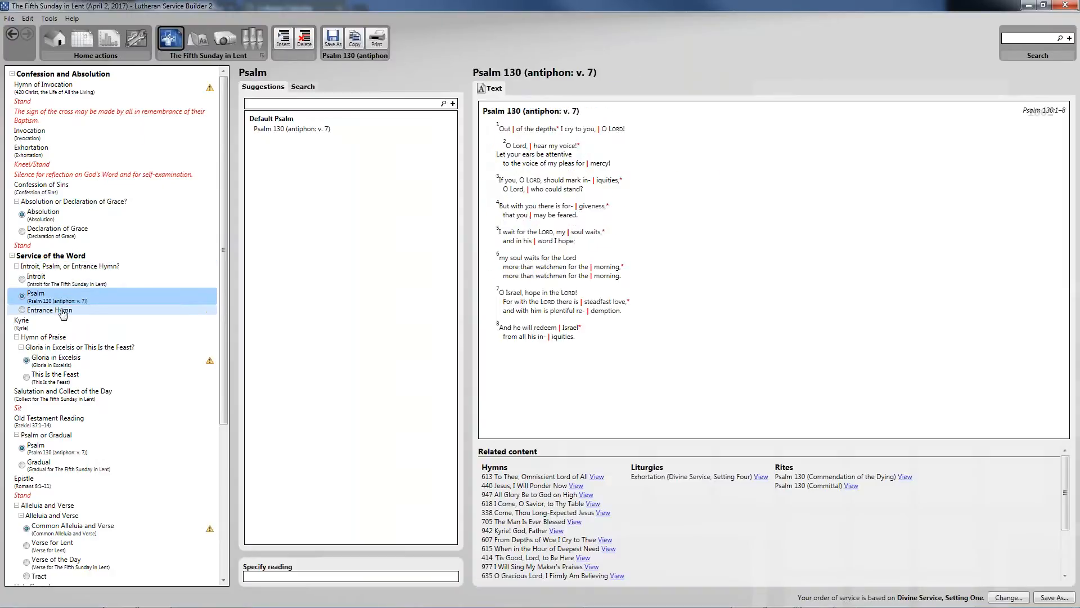
left_click(63, 313)
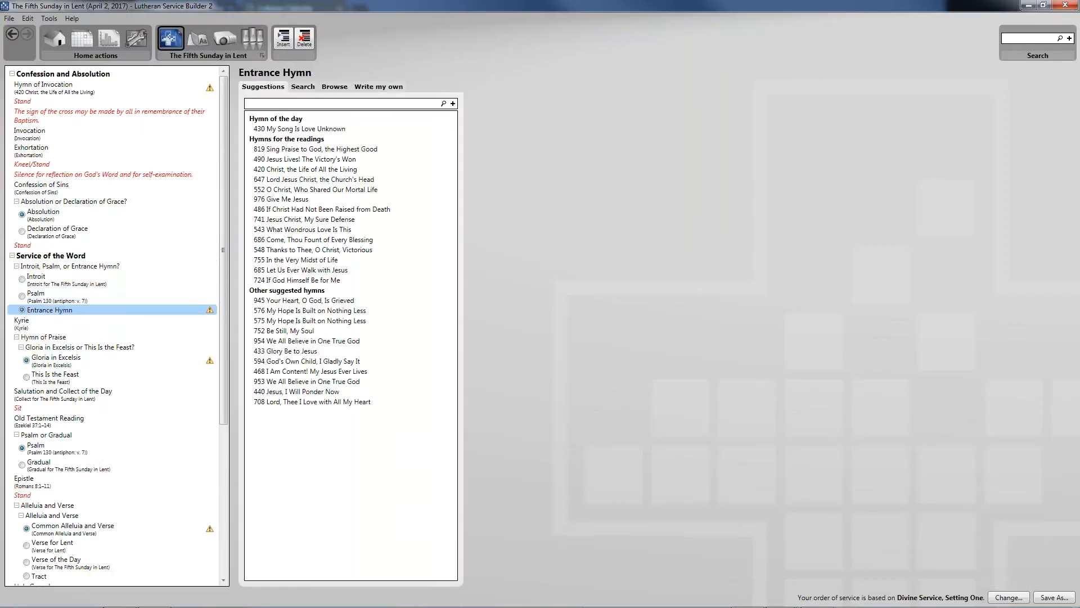
left_click(56, 304)
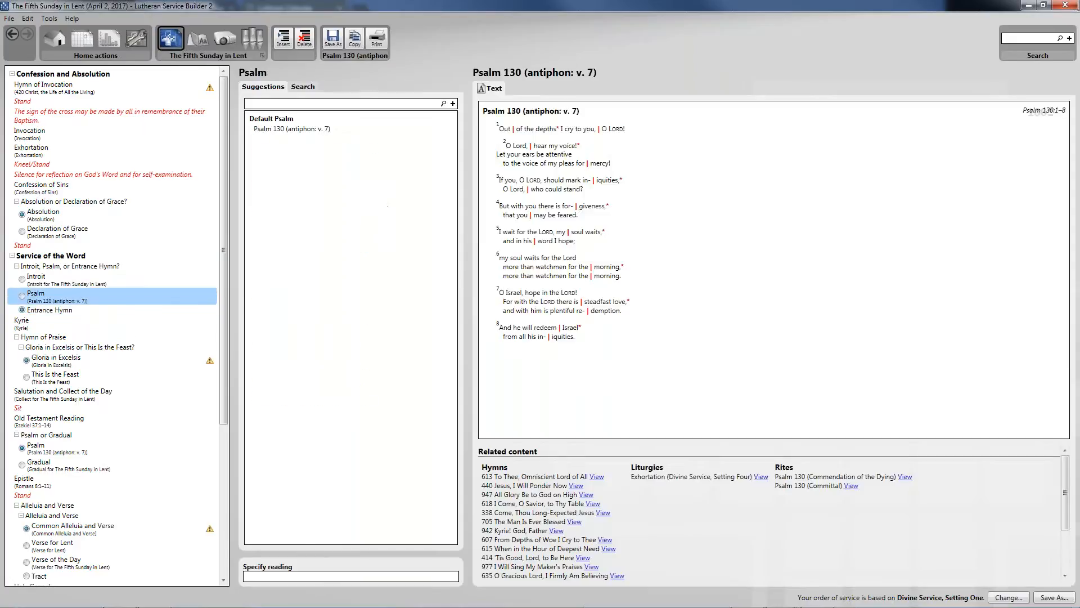
left_click(56, 281)
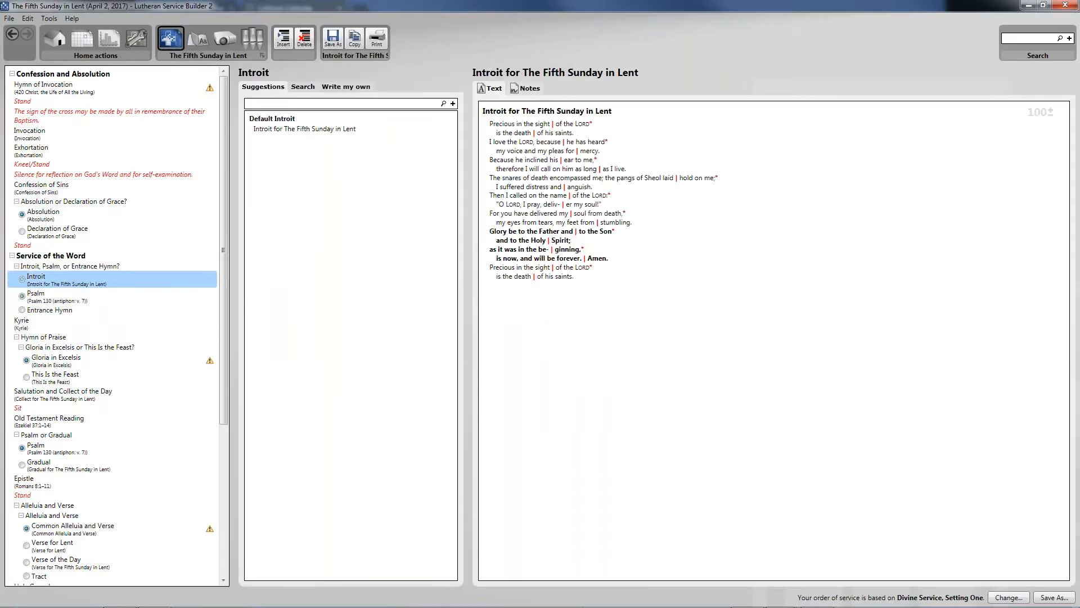
left_click(334, 133)
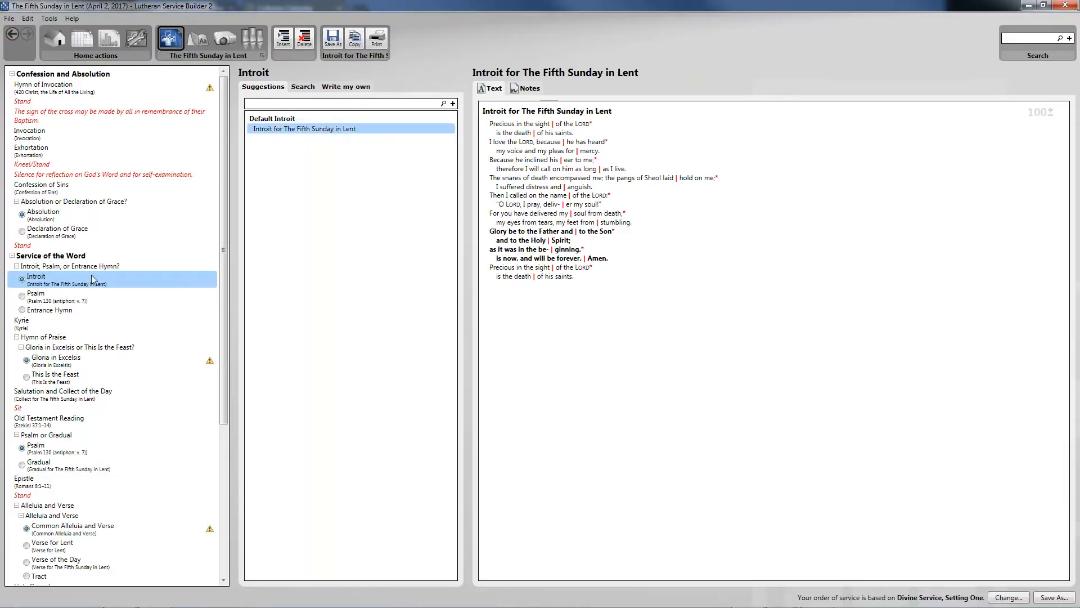
- Preview alternative Kyries, including 943, 945, Divine Service, Setting Three and 942, and return to the default Kyrie
left_click(94, 319)
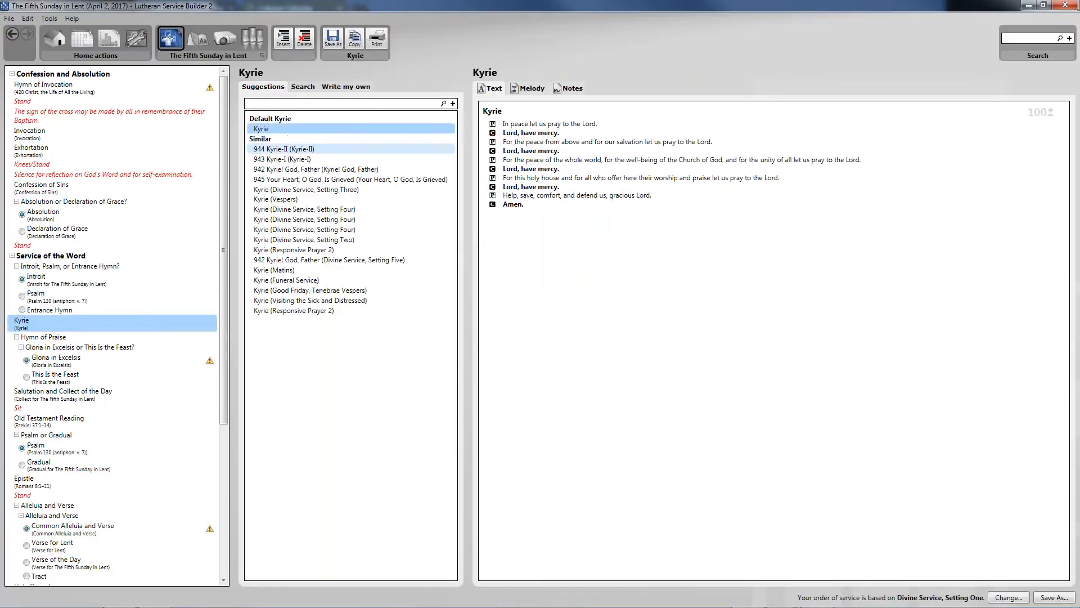
left_click(317, 149)
left_click(322, 159)
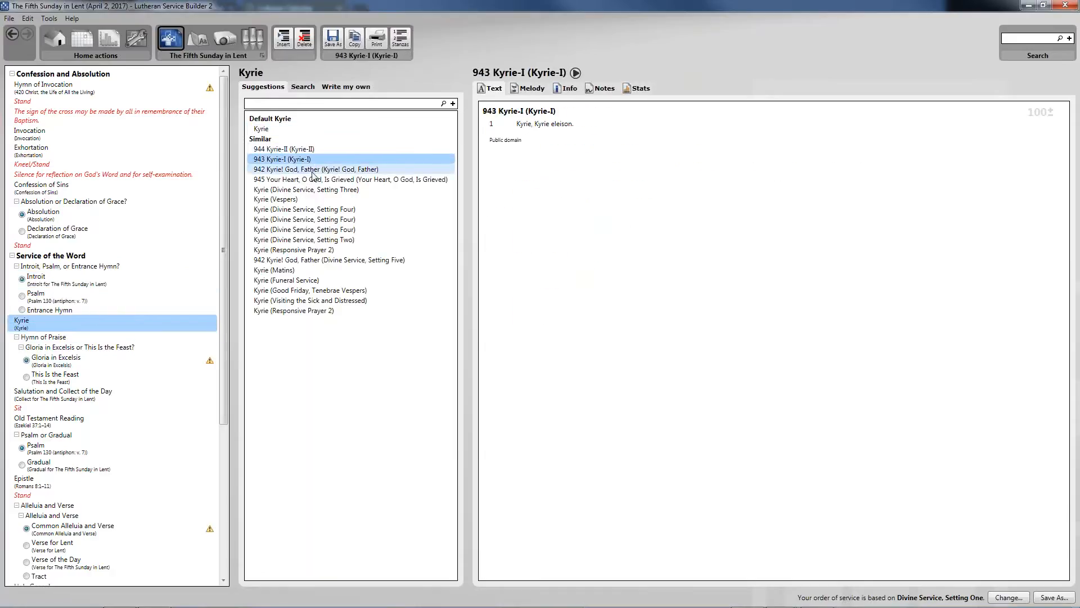
left_click(314, 168)
left_click(306, 177)
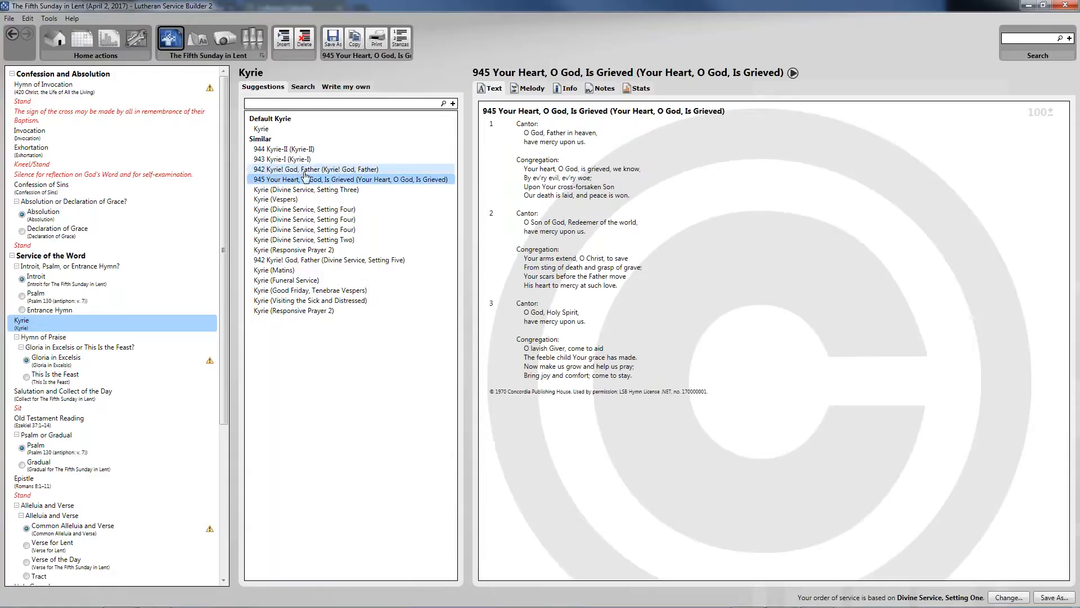
left_click(296, 190)
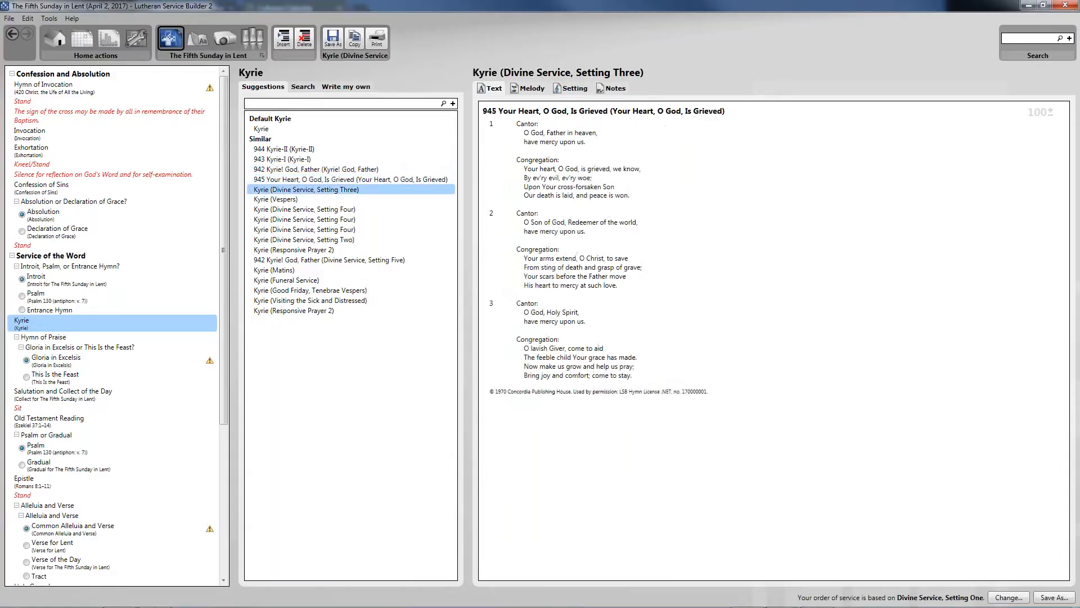
left_click(298, 170)
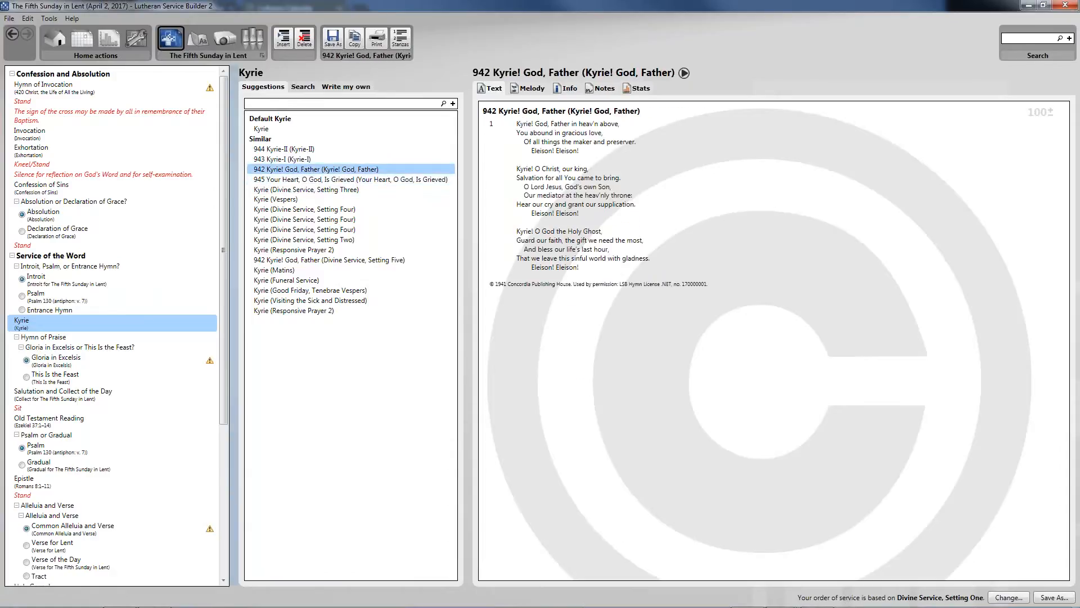
left_click(304, 130)
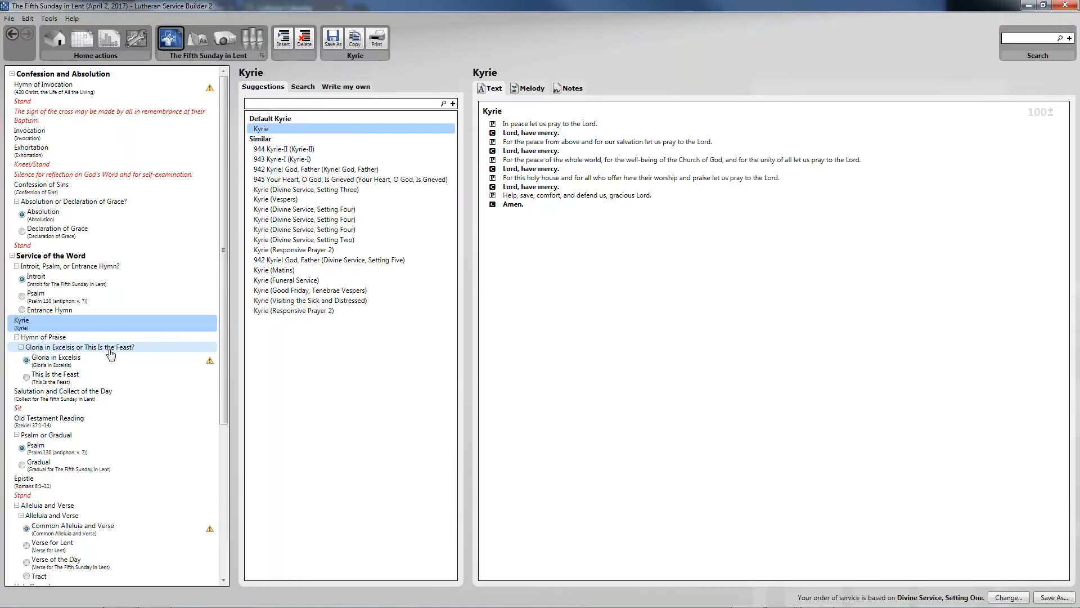
- Compare Gloria in Excelsis with This Is the Feast, check the Lent alert, and reselect Gloria in Excelsis as the Hymn of Praise
left_click(93, 357)
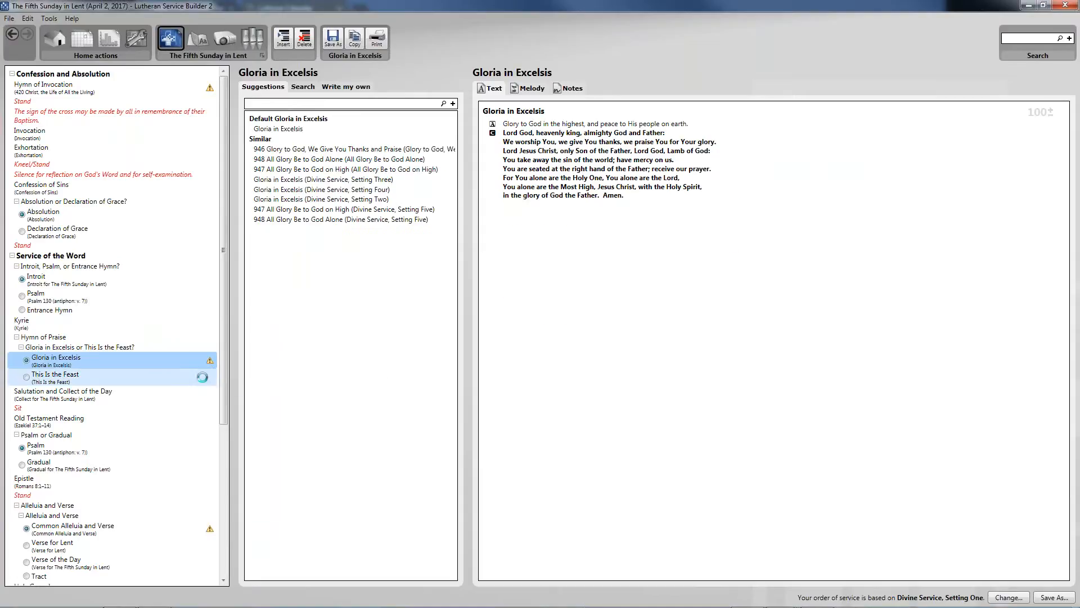
left_click(202, 376)
mouse_move(208, 378)
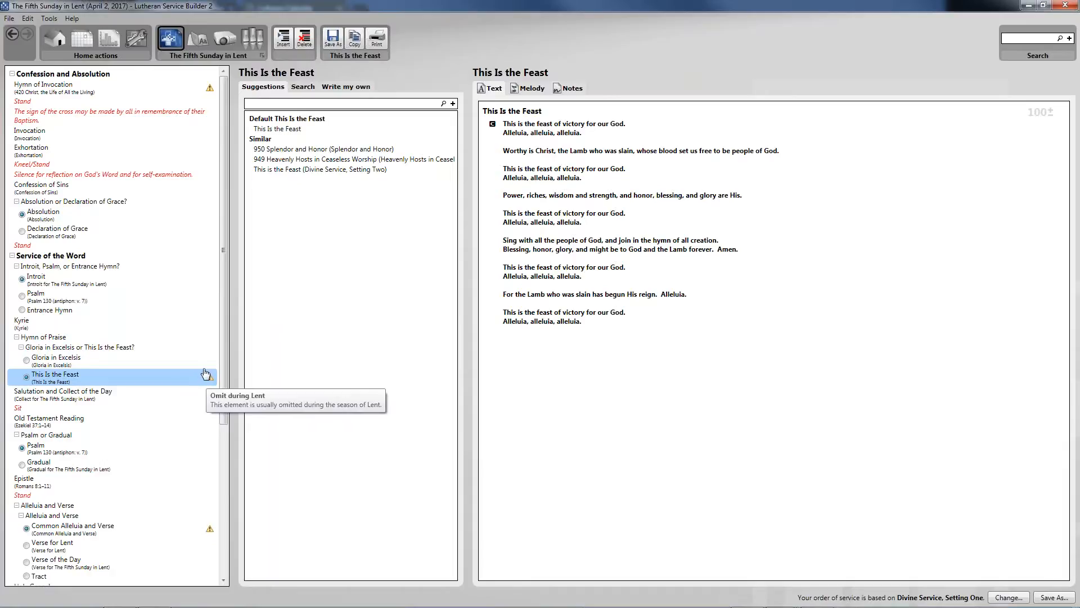
left_click(184, 362)
left_click(136, 348)
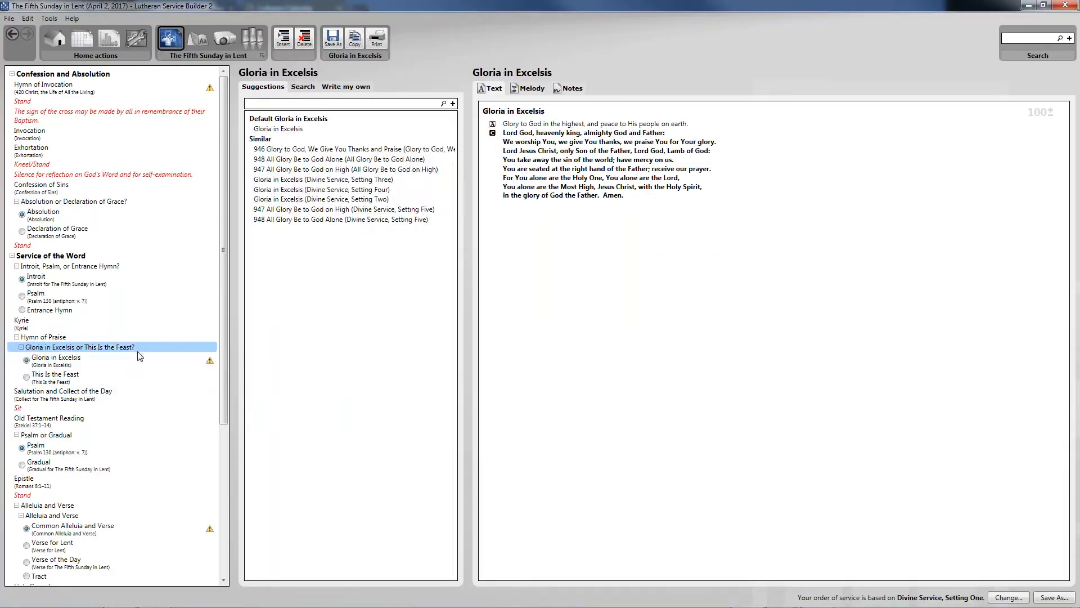
- Delete the Gloria in Excelsis or This Is the Feast? group and the Hymn of Praise caption from the Service of the Word
right_click(137, 356)
left_click(136, 349)
right_click(115, 349)
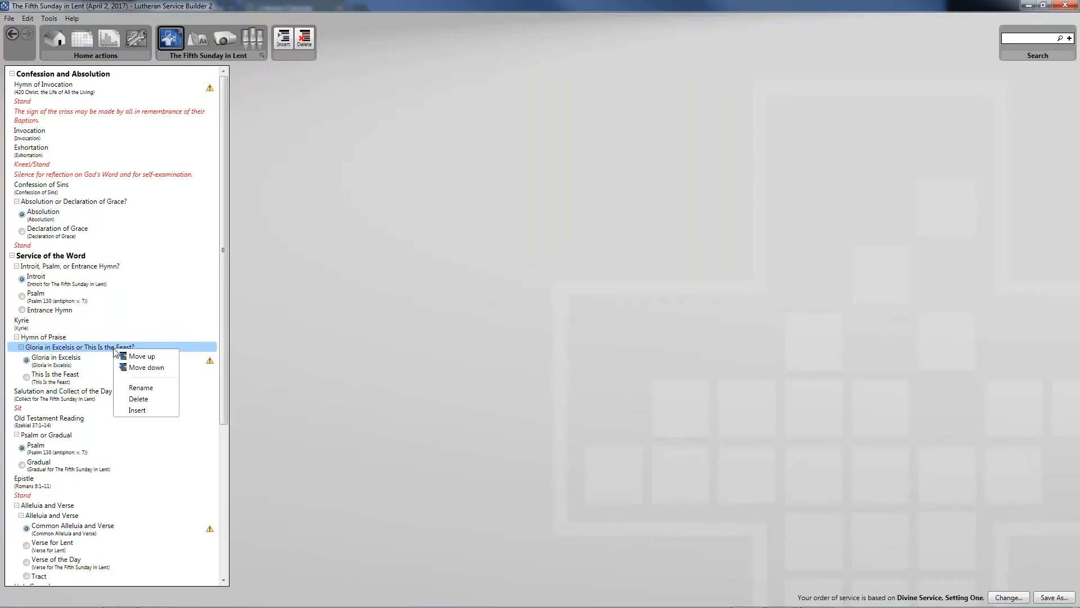
left_click(139, 399)
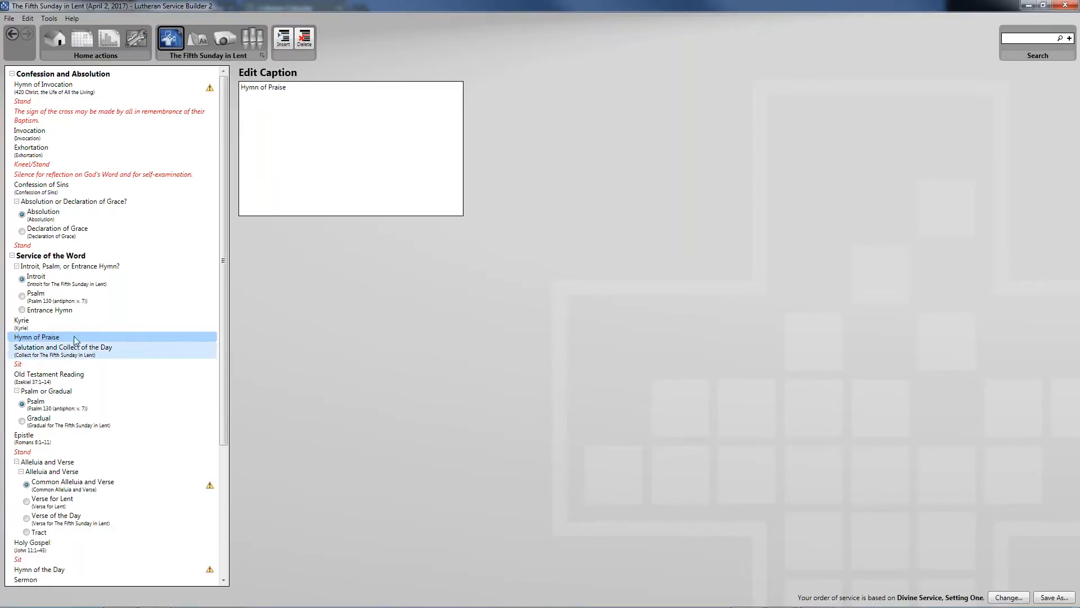
right_click(63, 338)
left_click(89, 388)
- Review the default Collect for The Fifth Sunday in Lent and the Old Testament Reading, Ezekiel 37:1–14
left_click(82, 342)
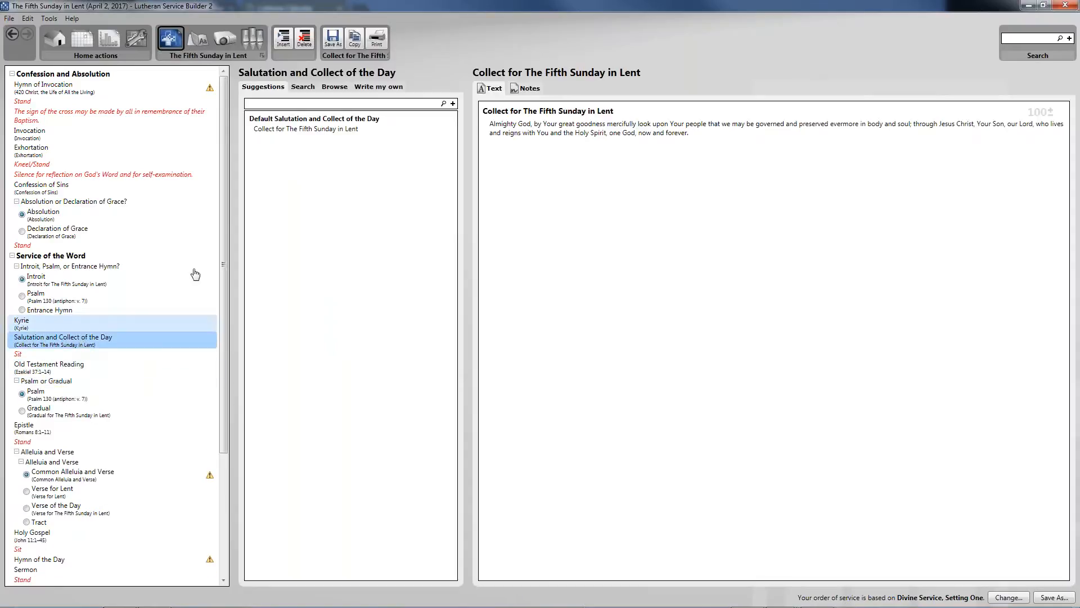
left_click(301, 132)
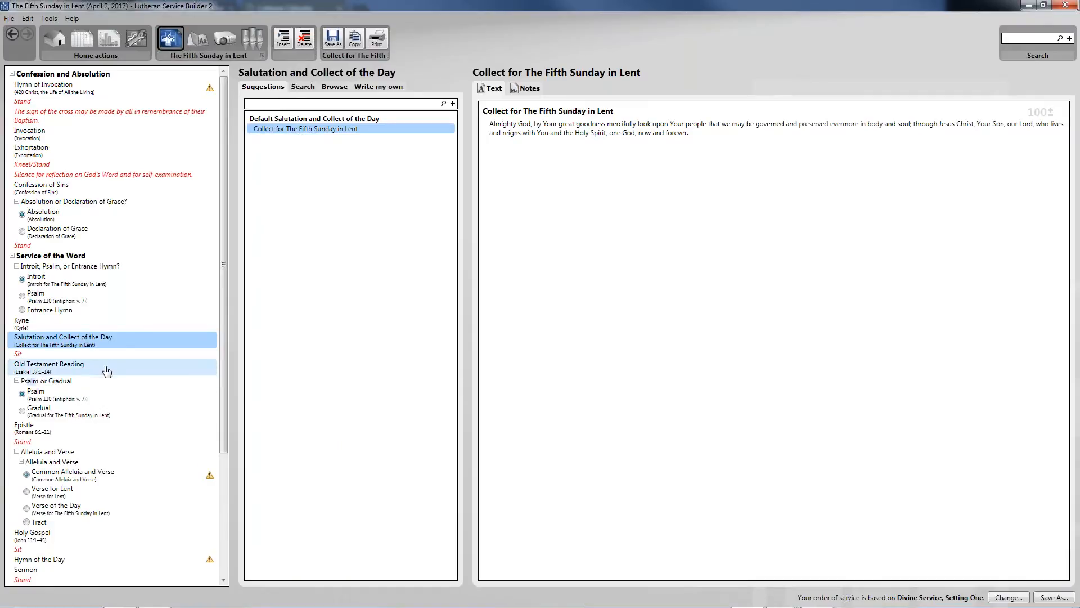
left_click(71, 366)
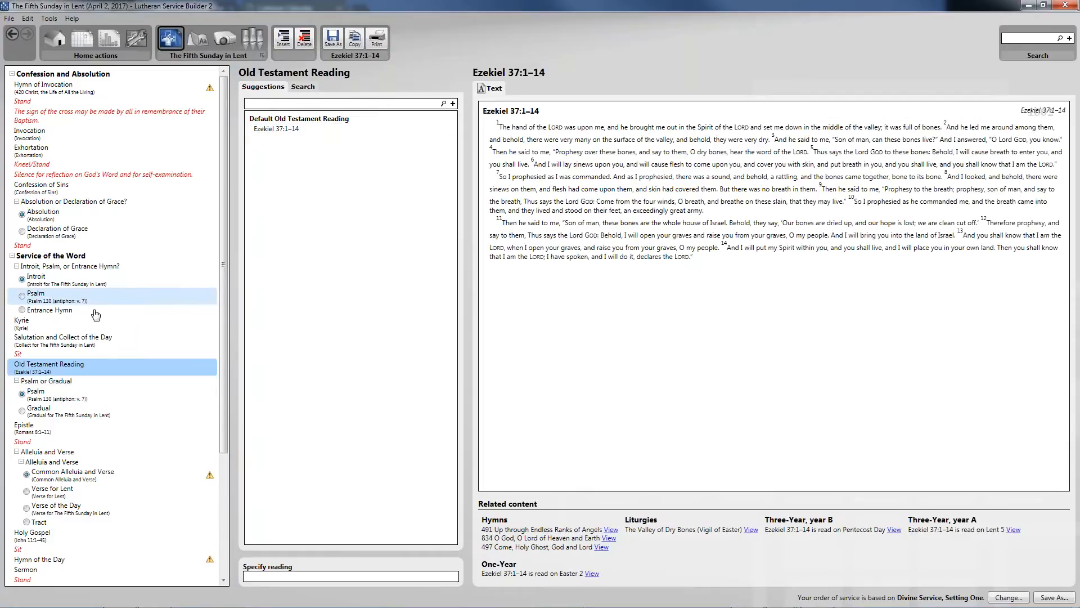
- Choose the Gradual instead of the Psalm, using the default Gradual for The Fifth Sunday in Lent
left_click(82, 399)
left_click(75, 414)
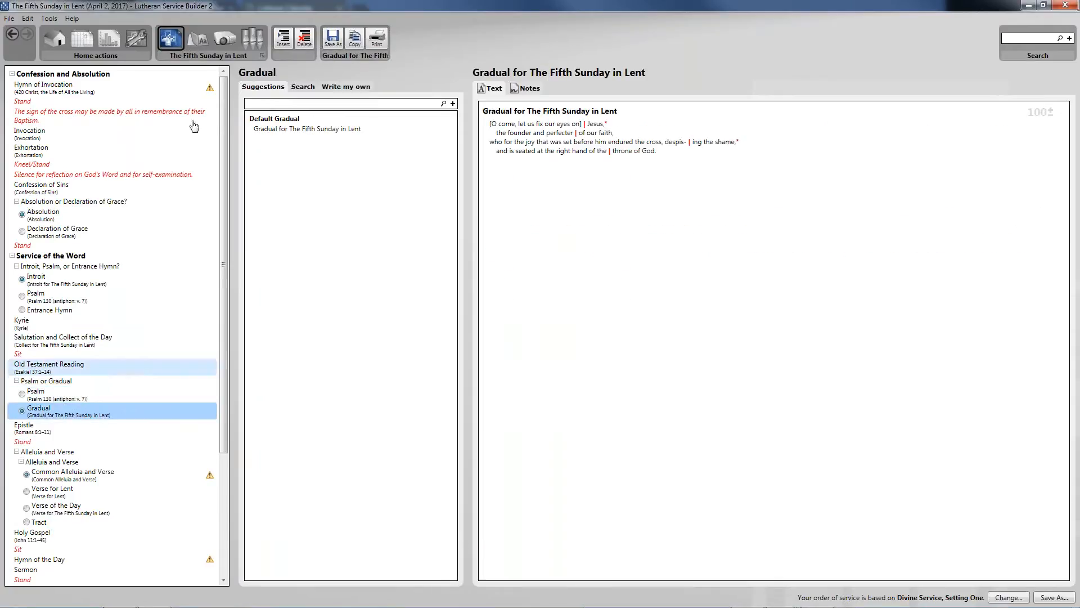
left_click(358, 131)
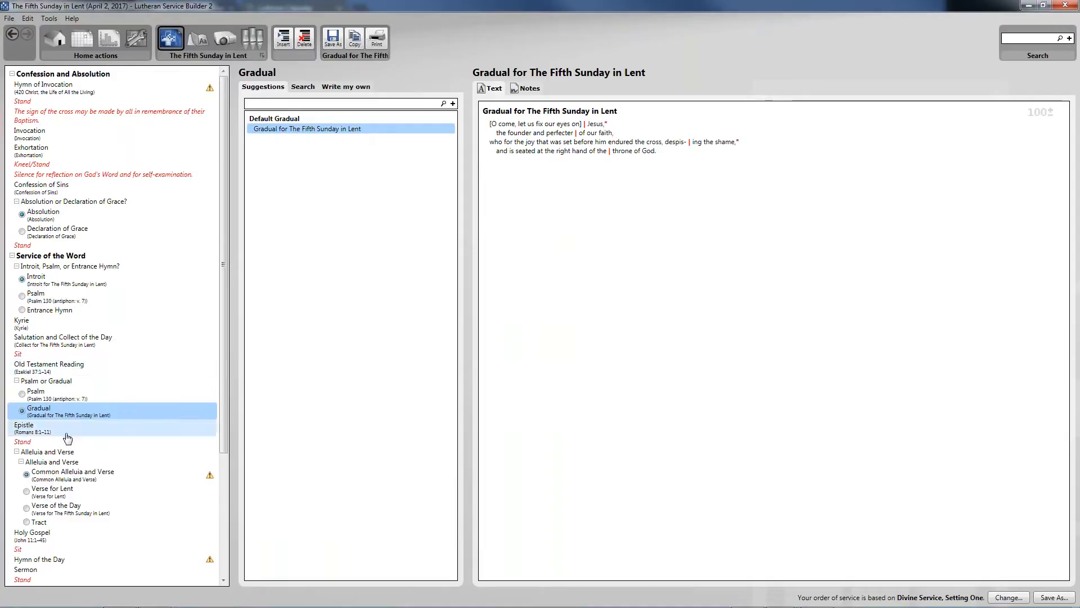
- Check the alert on the Common Alleluia and Verse, and choose the default Verse for Lent in its place
scroll(116, 364, "down", 3)
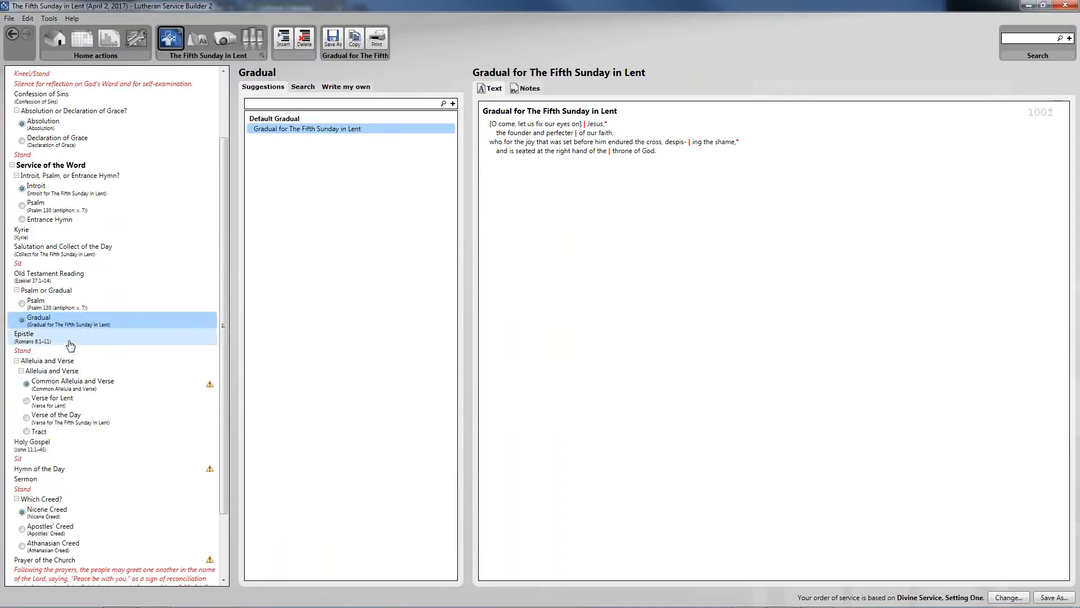
left_click(86, 385)
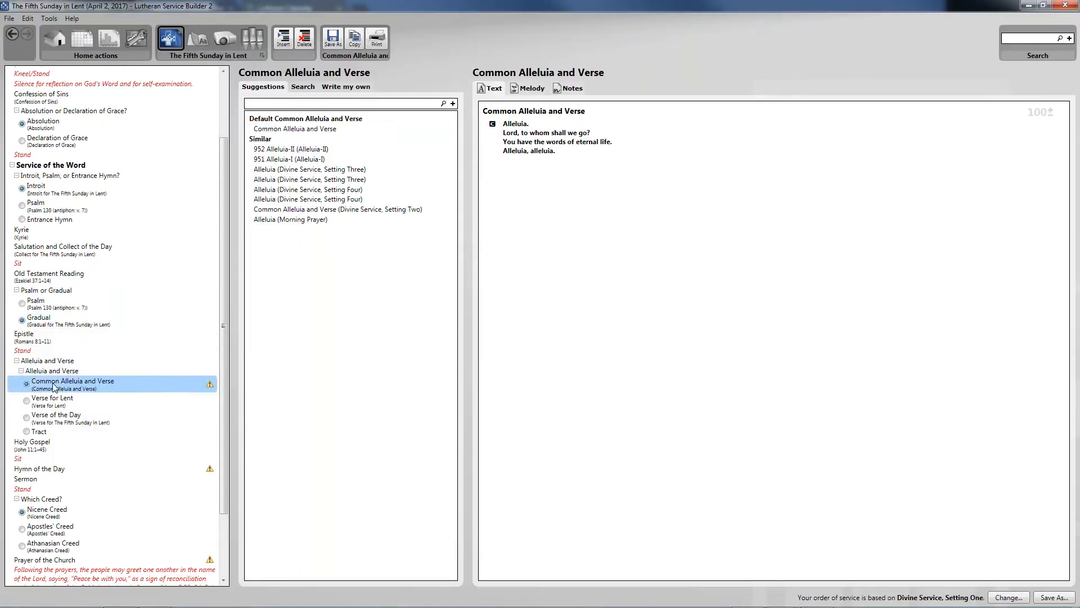
left_click(210, 385)
key("Escape")
mouse_move(207, 383)
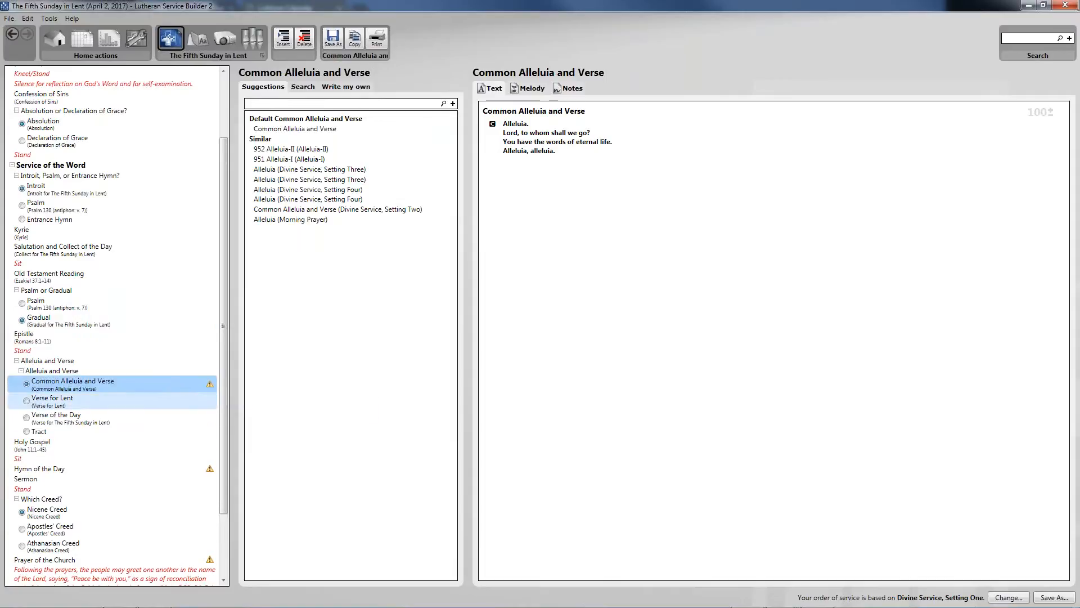
left_click(38, 399)
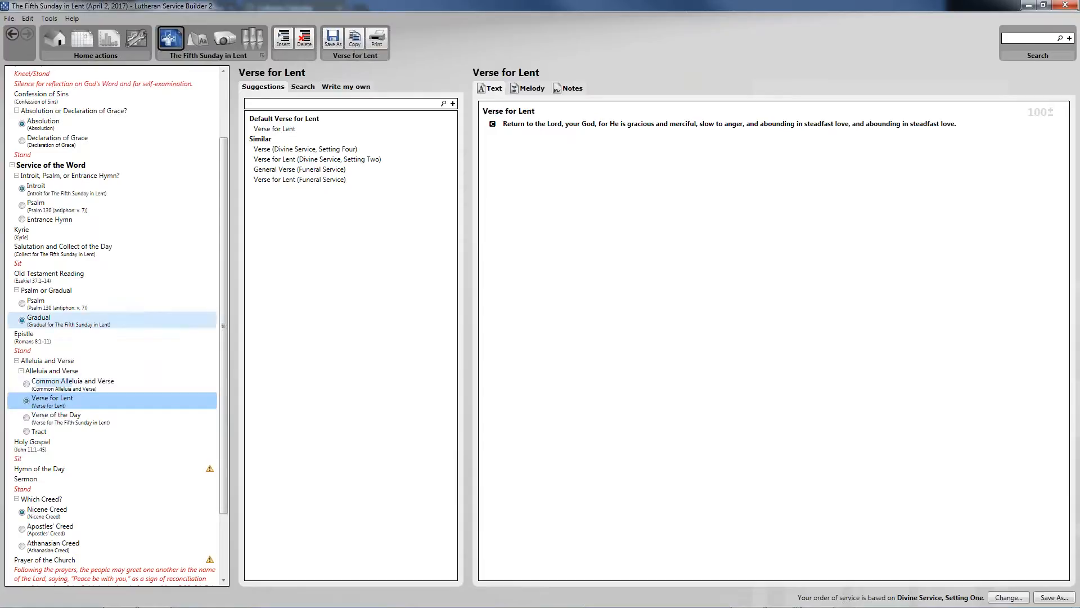
left_click(321, 129)
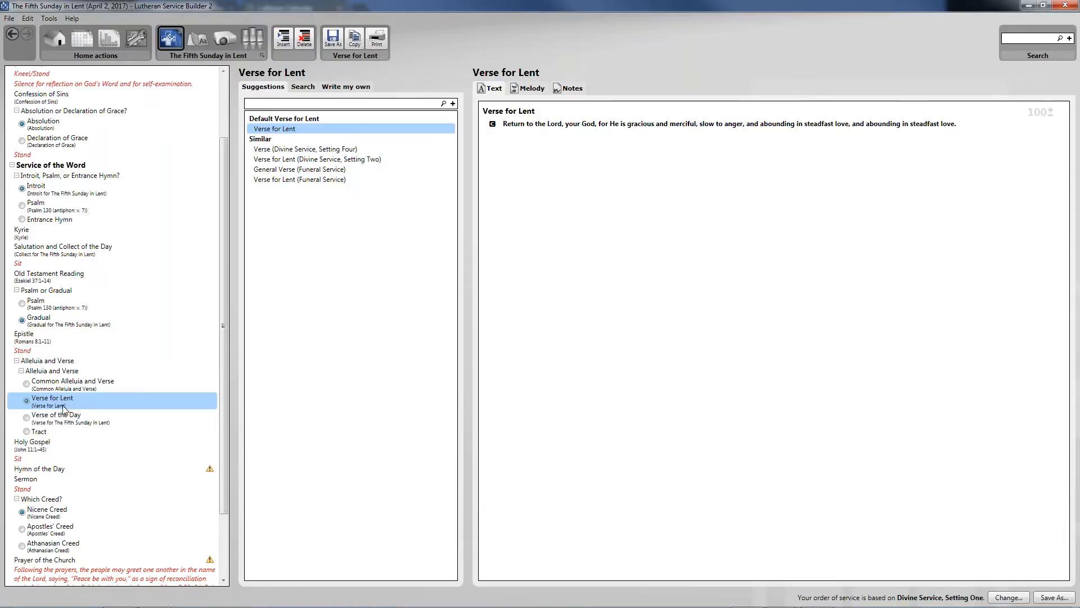
- Compare the Holy Gospel readings John 11:1–45, John 11:1–53 and John 11:17–27, 38–53, and reselect John 11:1–45
left_click(60, 447)
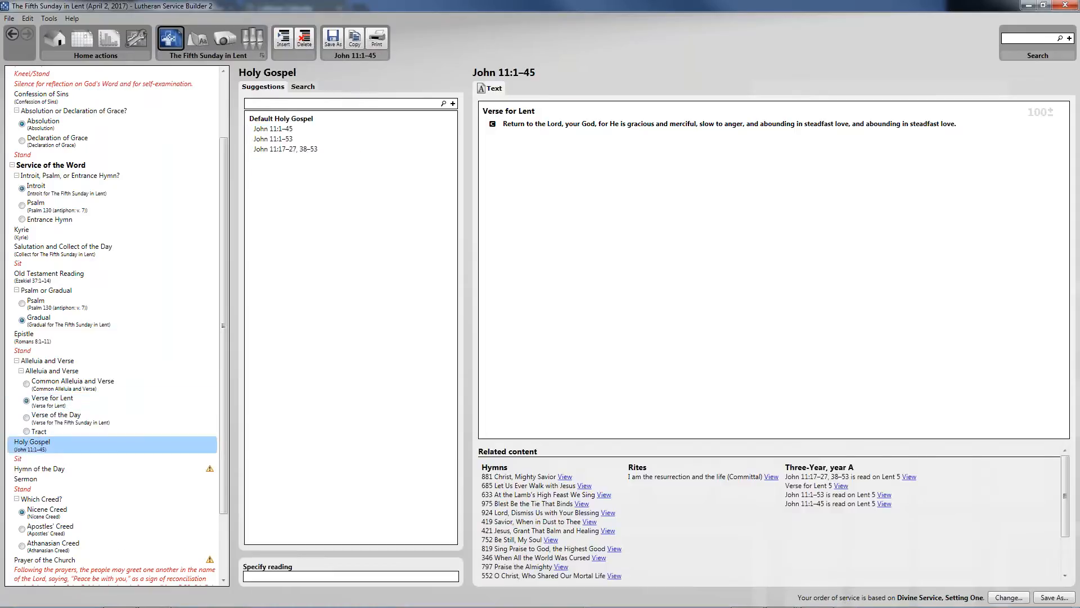
left_click(329, 130)
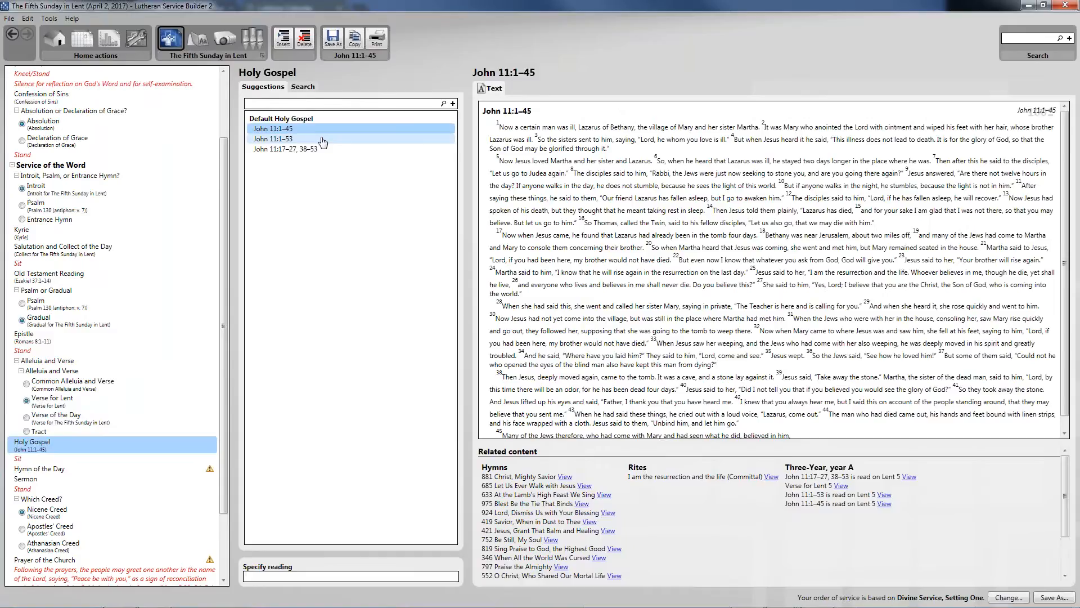
left_click(322, 140)
left_click(319, 153)
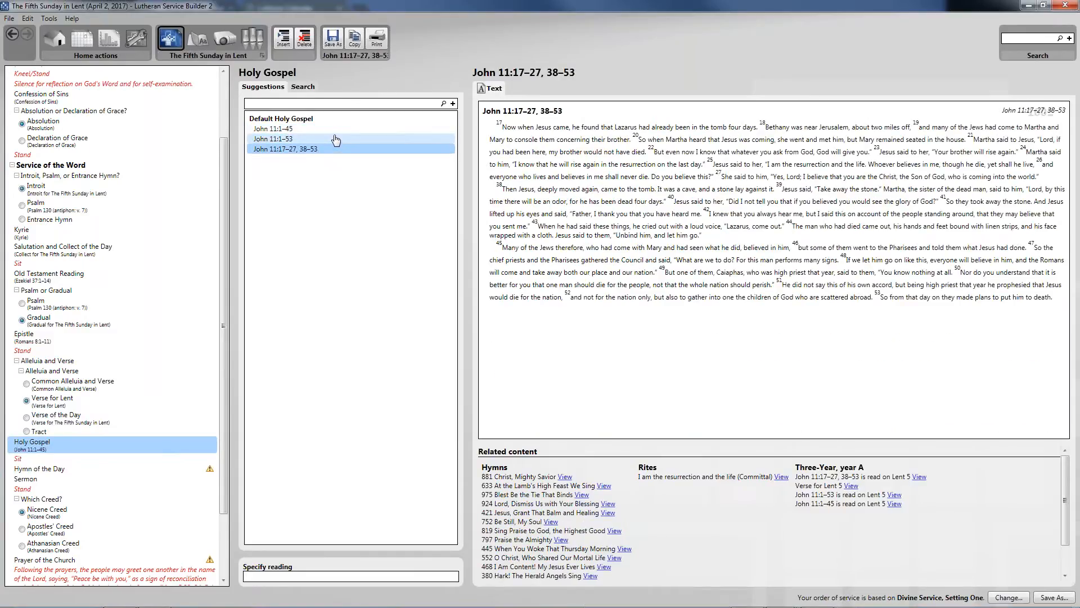
left_click(332, 141)
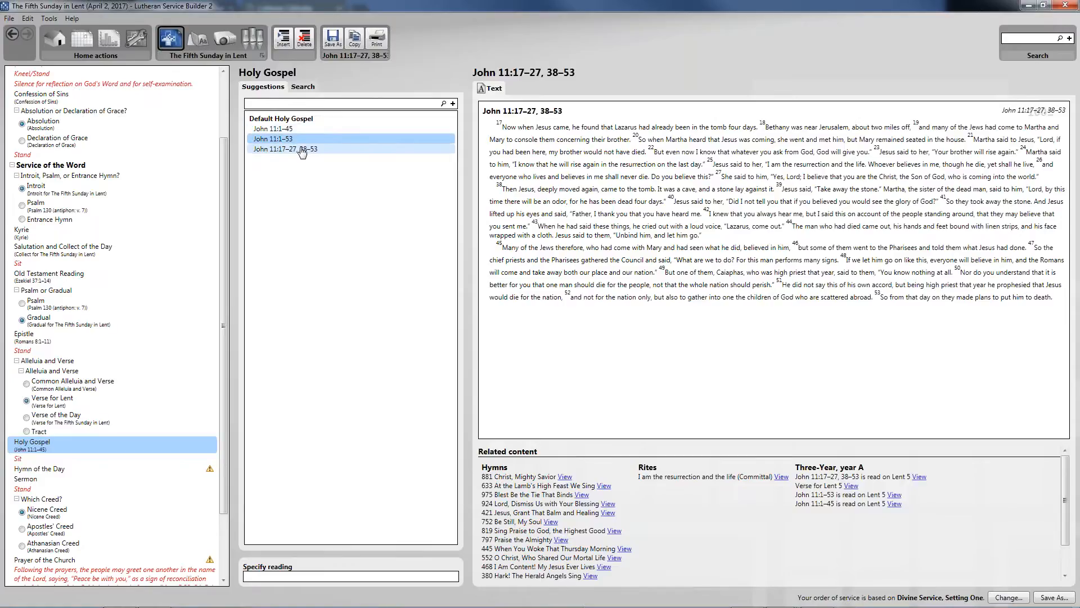
left_click(338, 130)
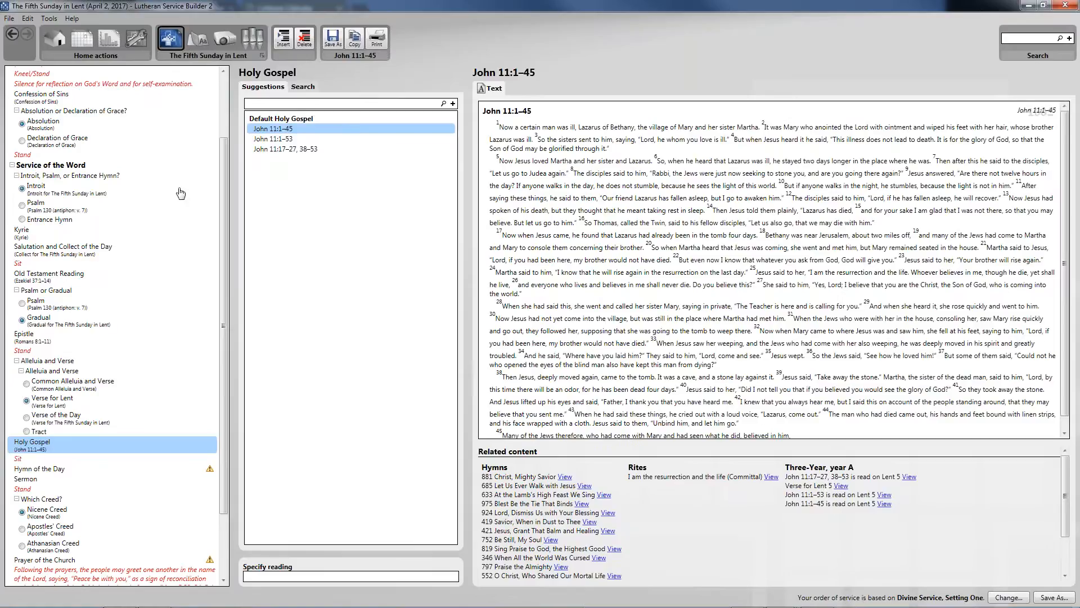
- Set the Hymn of the Day to 430 My Song Is Love Unknown
left_click(154, 474)
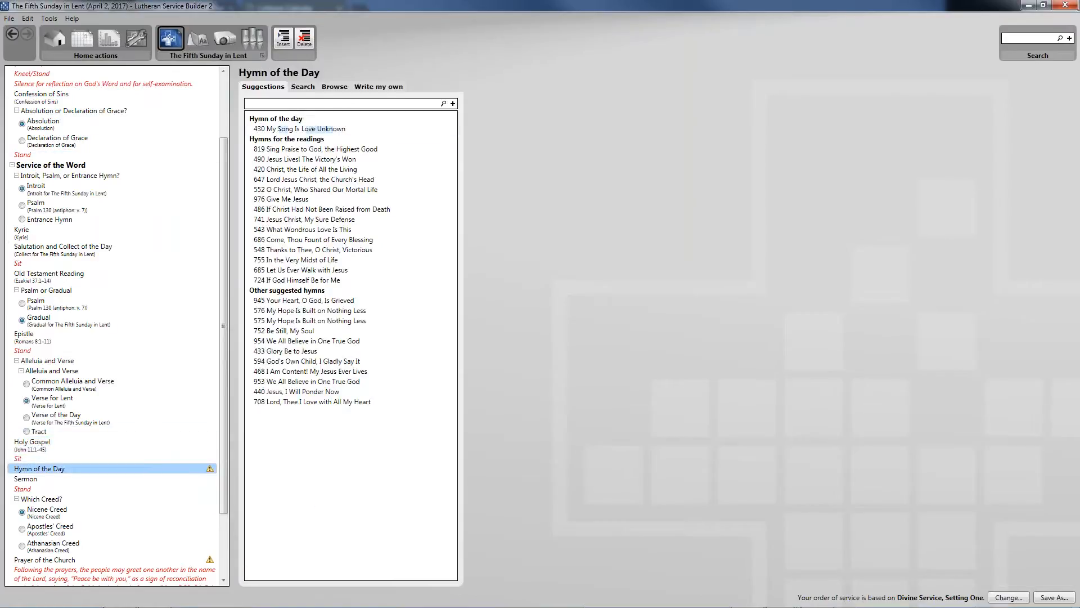
left_click(307, 130)
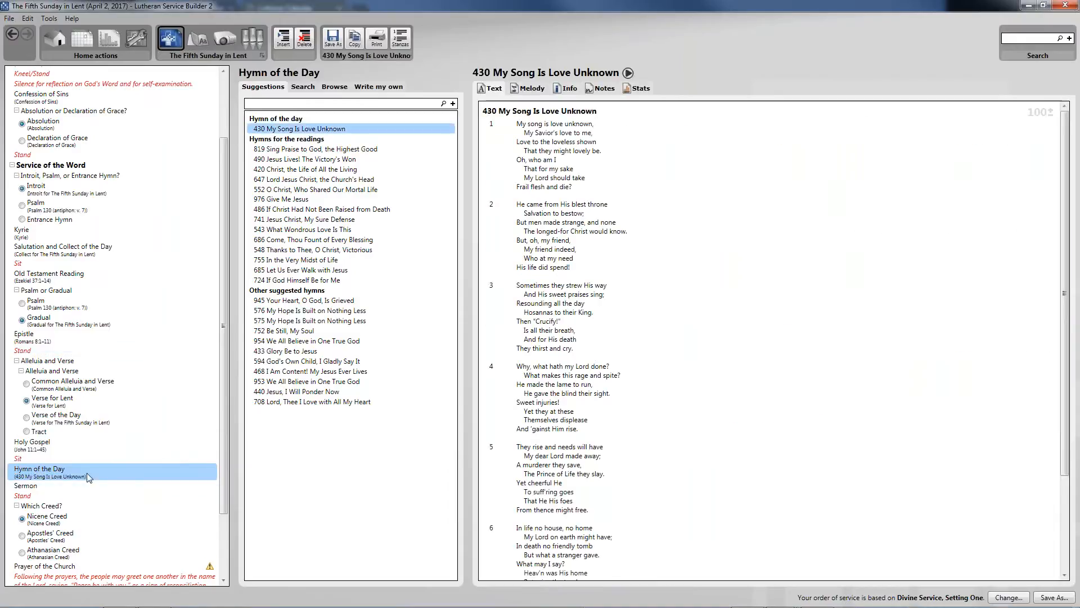
scroll(125, 412, "down", 2)
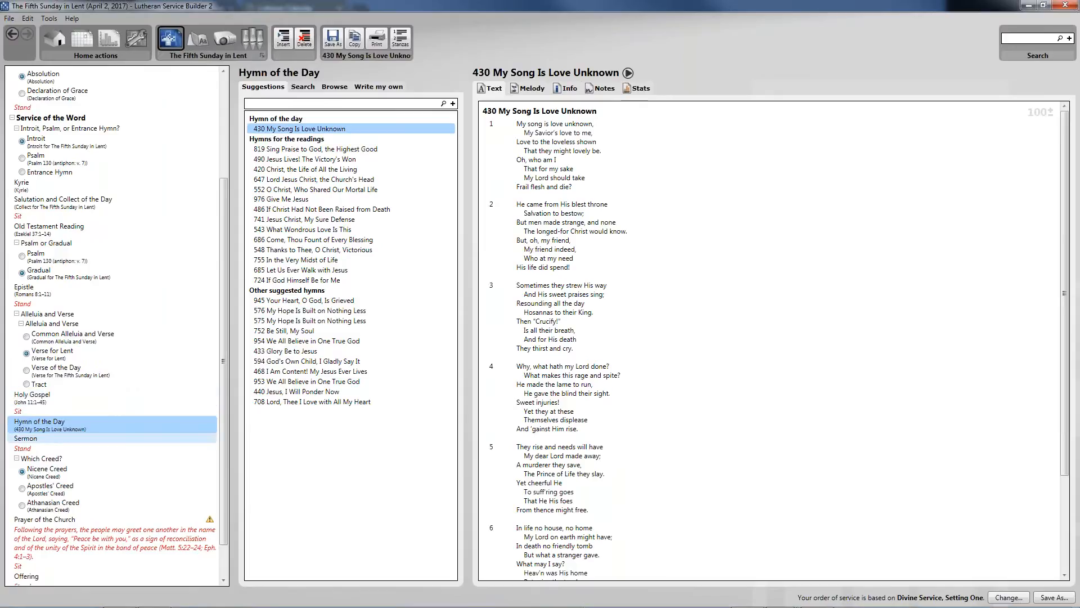
- View the Sermon caption, compare the Nicene Creed with the Apostles' Creed, and reselect the Nicene Creed
left_click(89, 438)
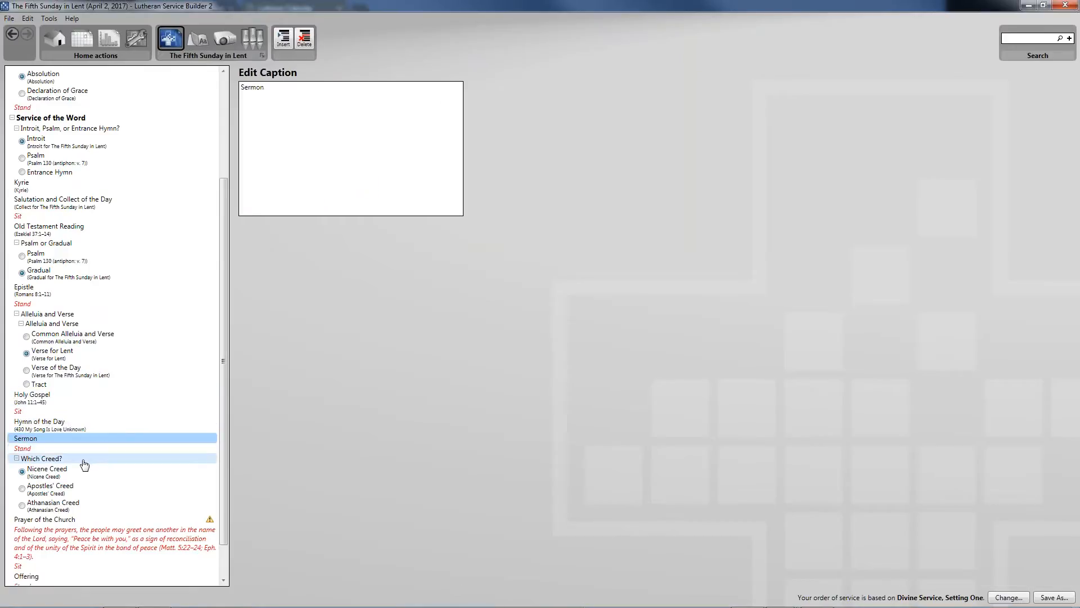
left_click(66, 470)
scroll(100, 417, "down", 2)
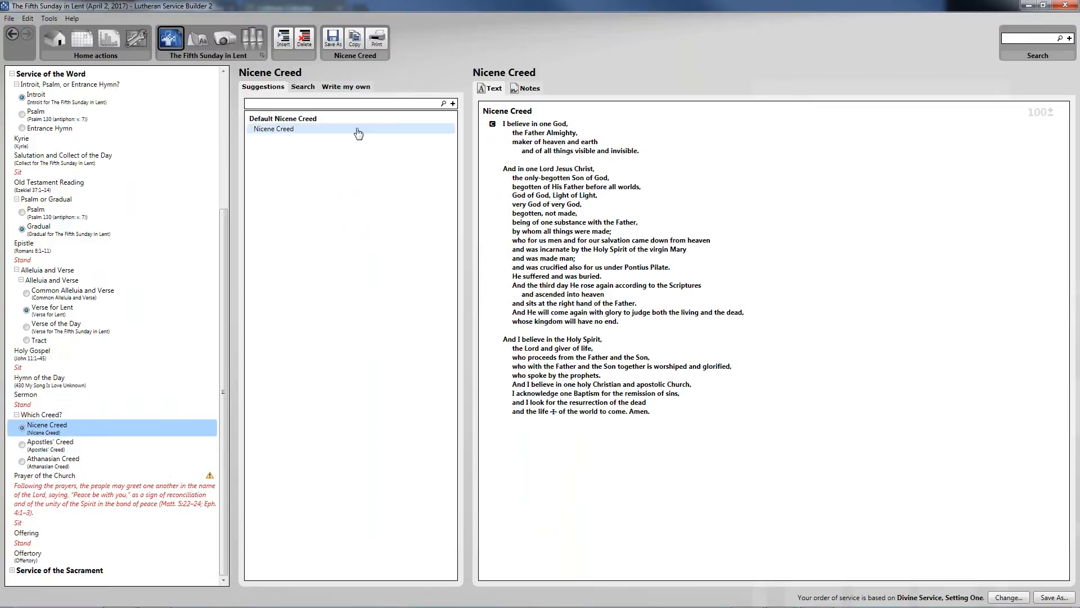
left_click(68, 451)
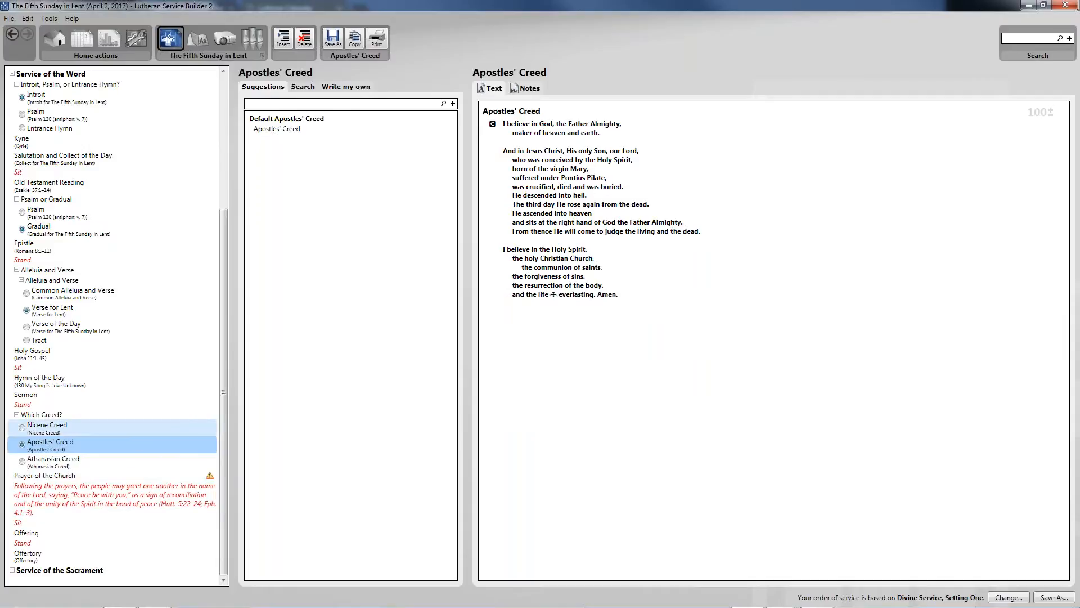
left_click(135, 428)
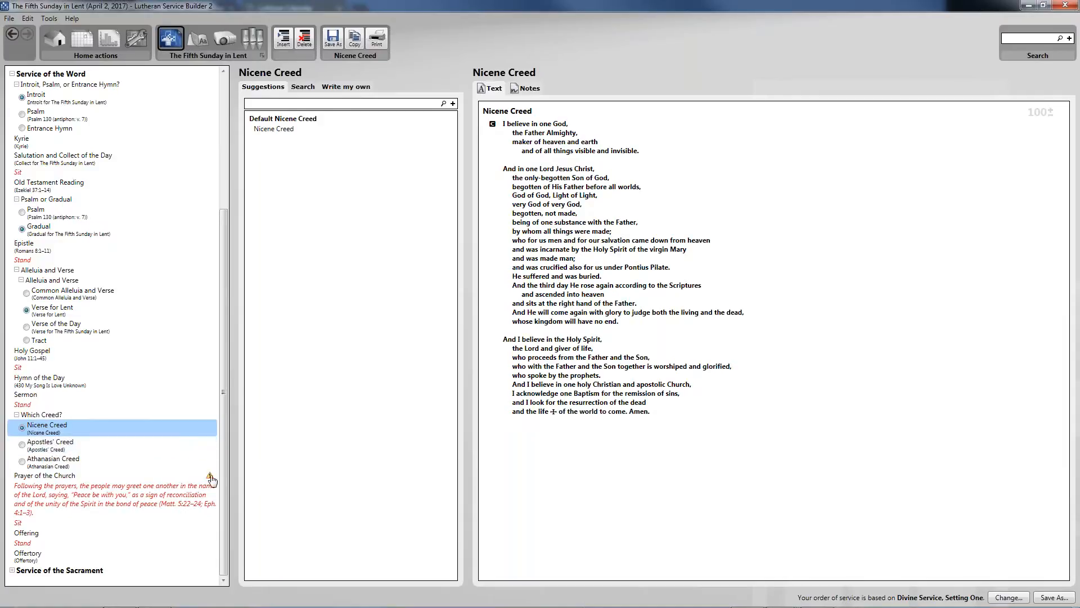
- Examine the suggestions and custom-written elements available for the Prayer of the Church
left_click(108, 478)
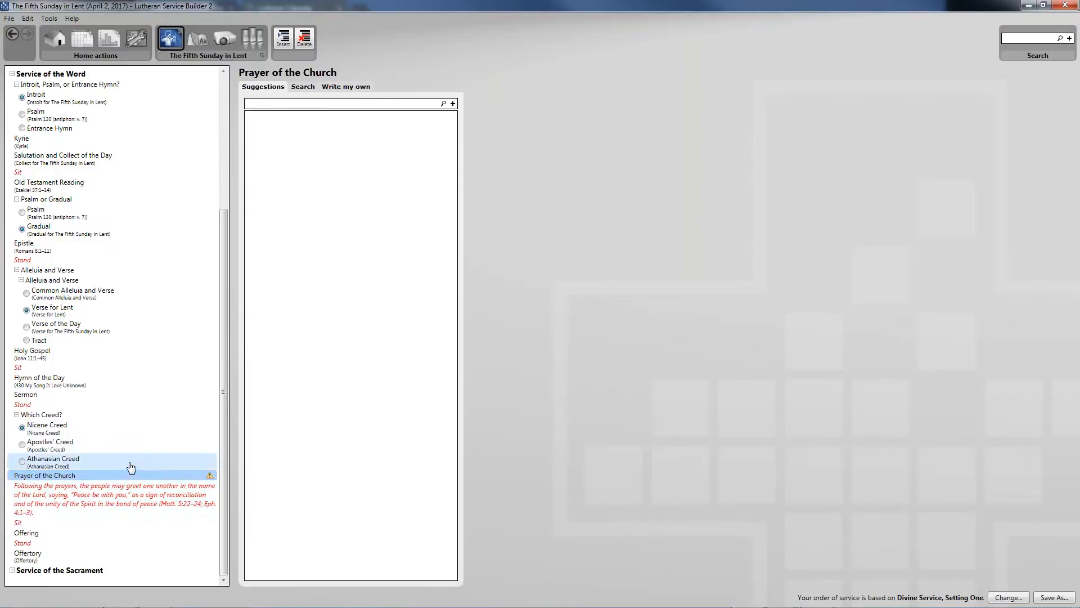
left_click(353, 88)
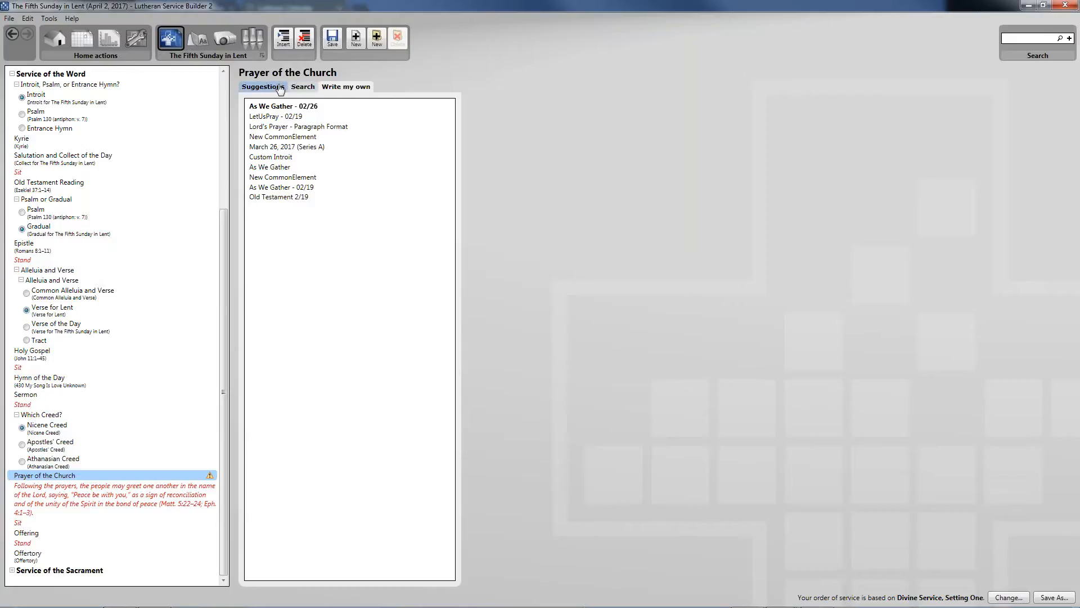
left_click(313, 157)
left_click(322, 107)
- Switch to the Chrome browser and open the Downloads page of the Lutheran Service Builder website
mouse_move(149, 604)
left_click(154, 598)
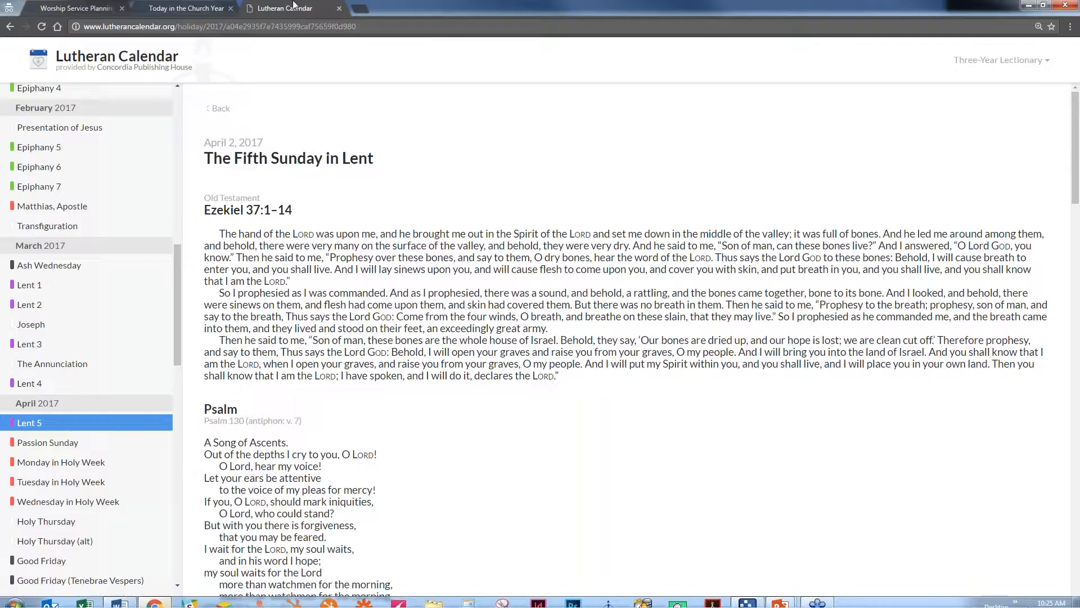
left_click(79, 8)
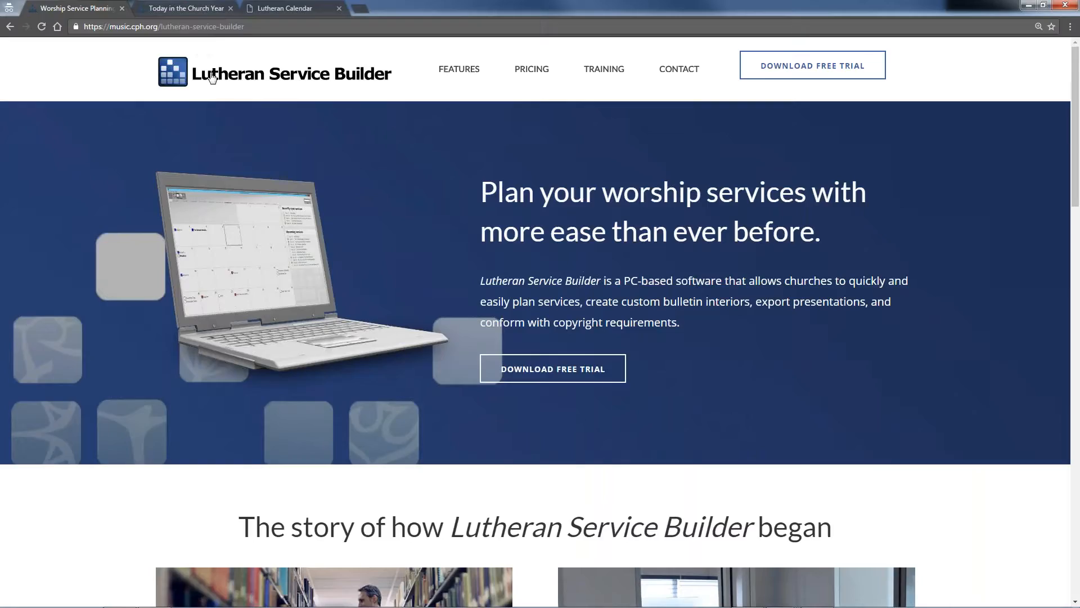
scroll(419, 110, "down", 1)
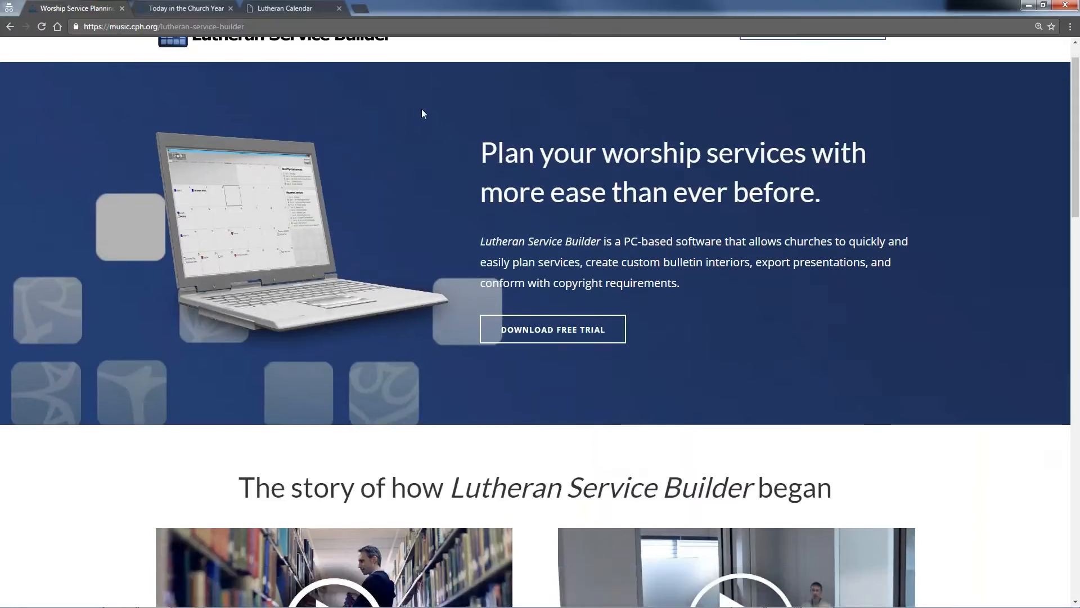
scroll(423, 114, "down", 15)
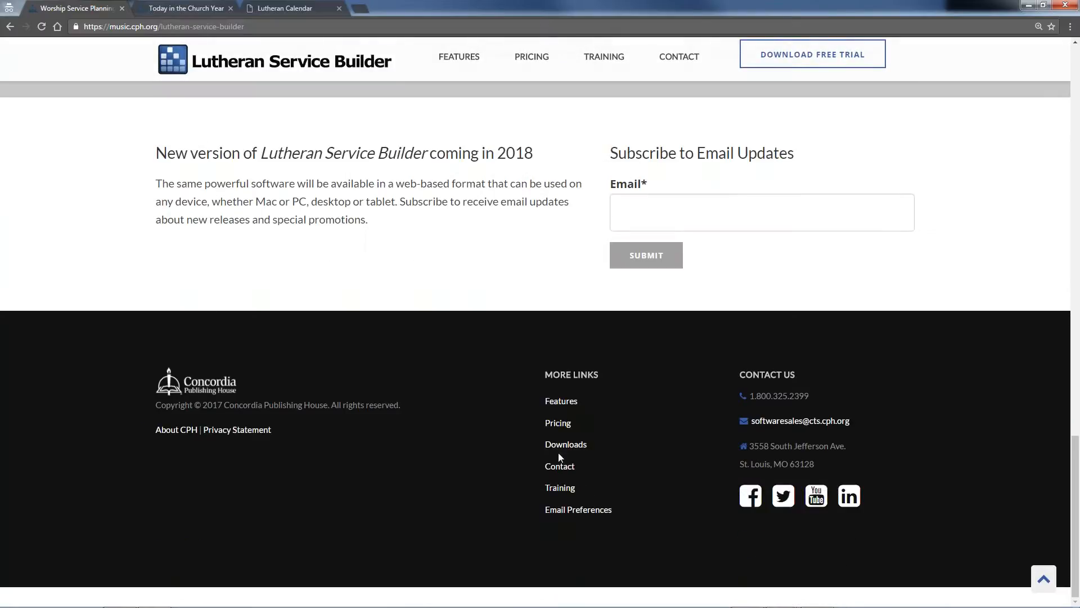
left_click(567, 444)
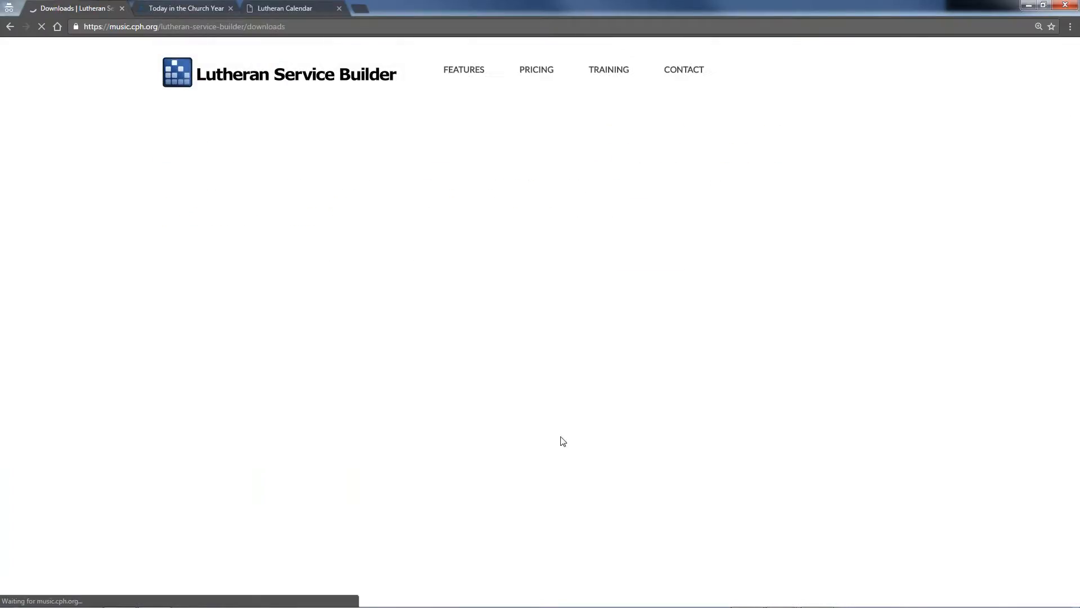
- Download the three-year LetUsPray file for April 2, 2017, Fifth Sunday in Lent
scroll(528, 372, "down", 3)
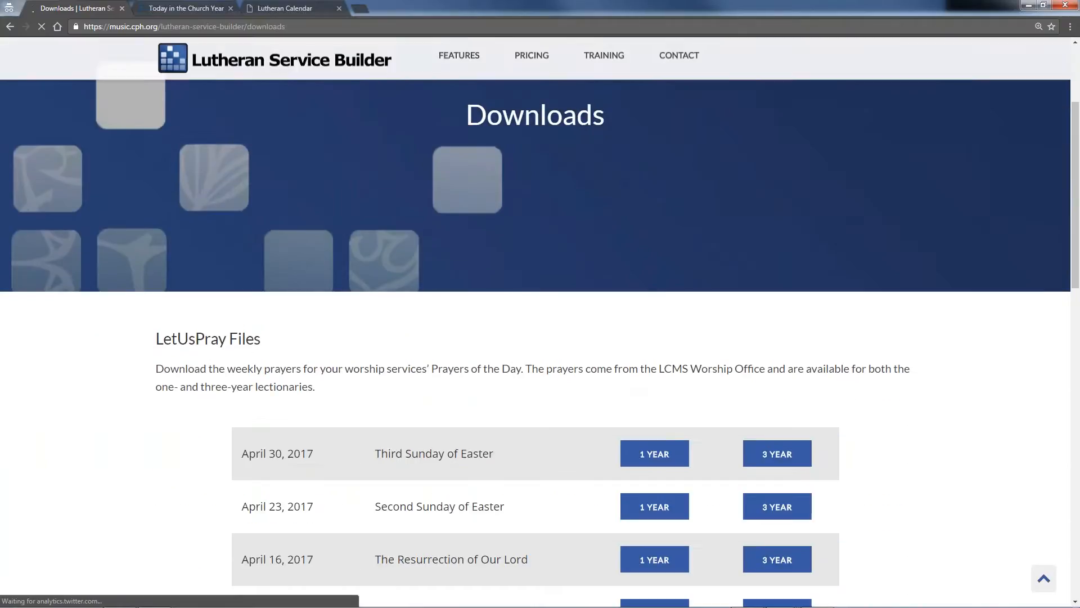
scroll(630, 342, "down", 4)
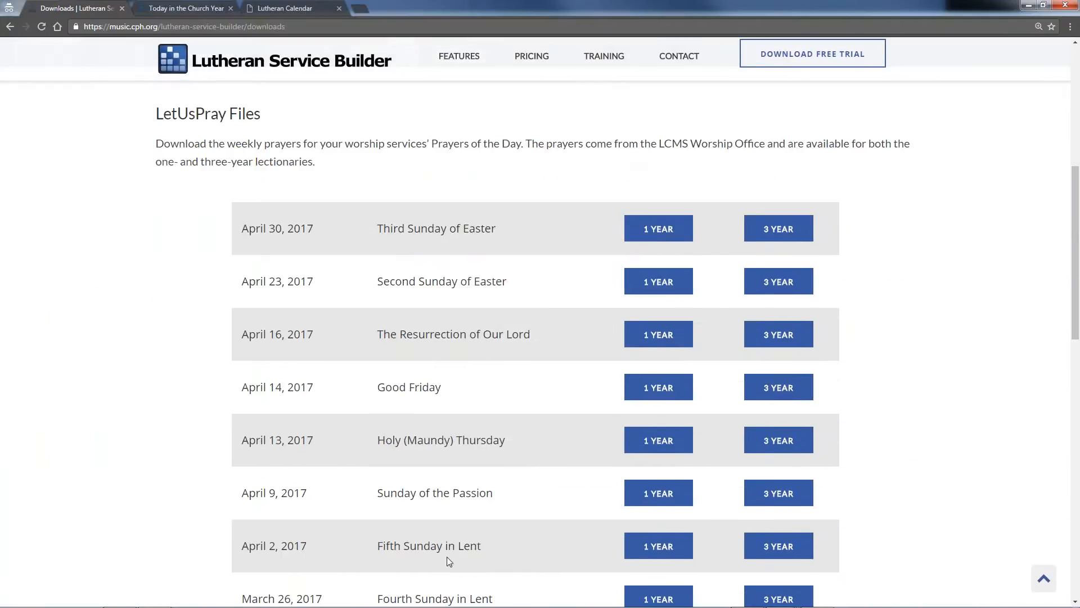
scroll(585, 428, "down", 1)
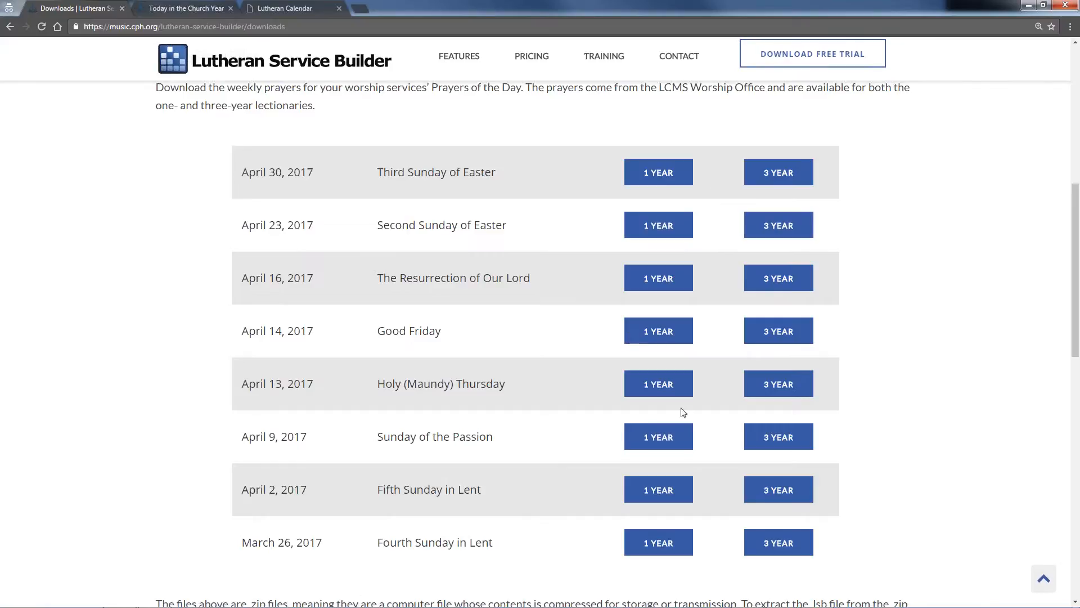
left_click(787, 489)
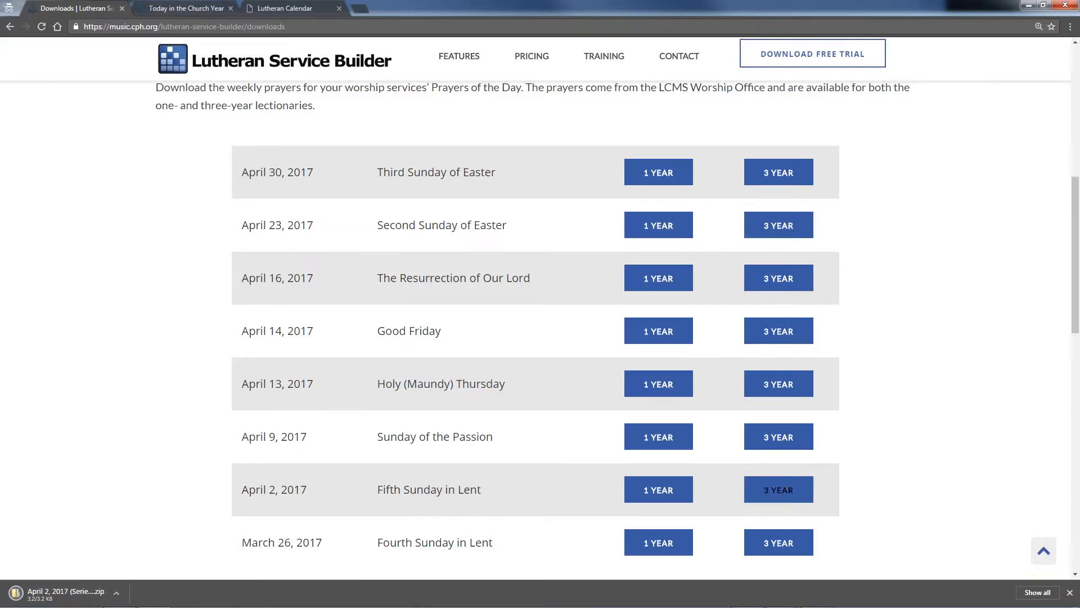
- Open the downloaded archive, open the April 2, 2017 (Series A) file inside it, and switch to Lutheran Service Builder
left_click(66, 594)
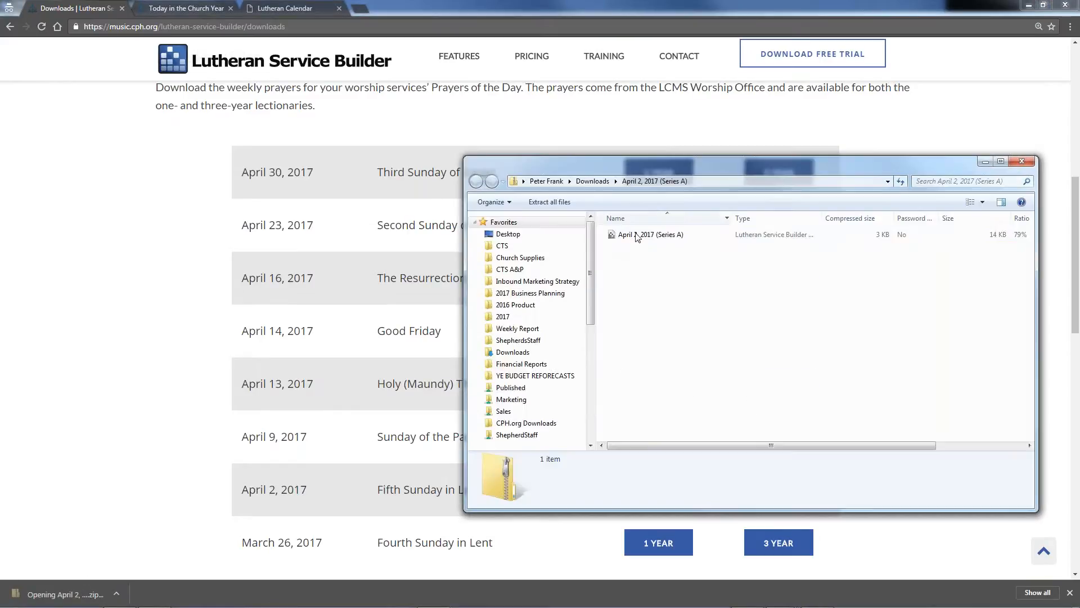
left_click(665, 235)
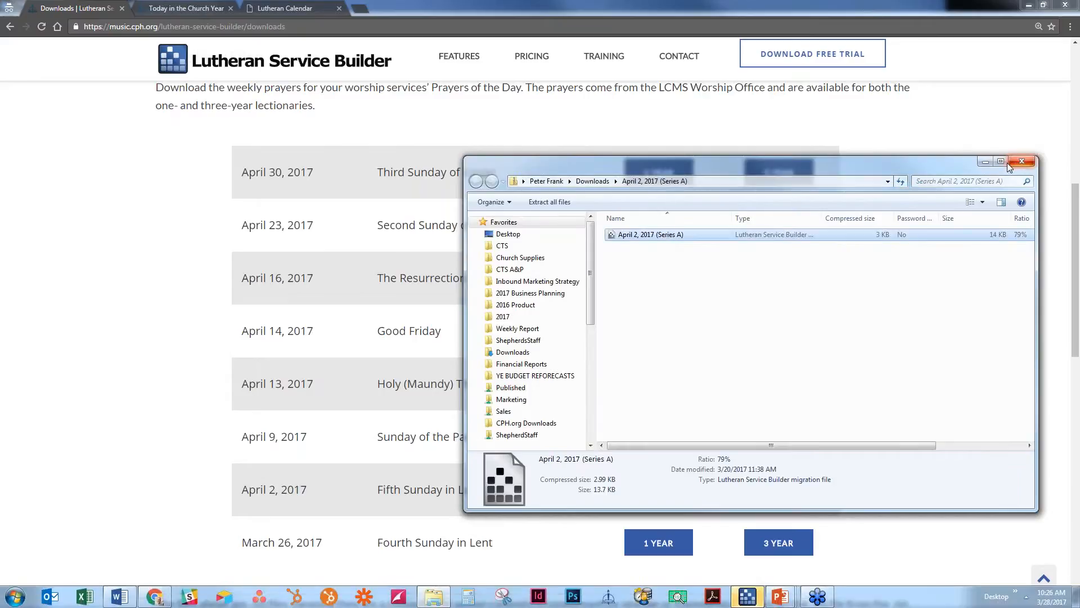
mouse_move(745, 597)
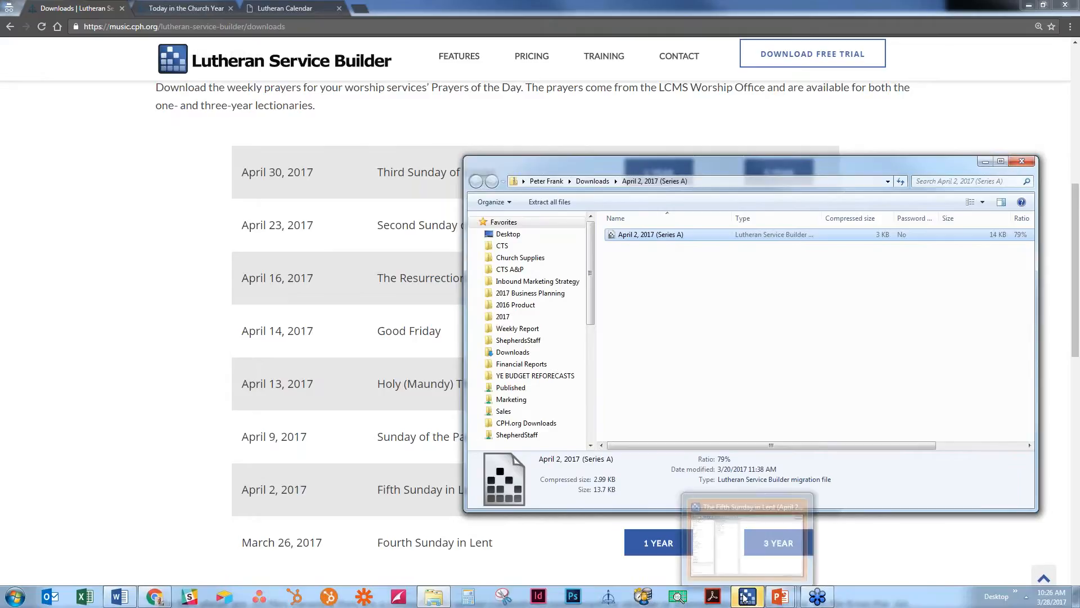
left_click(745, 596)
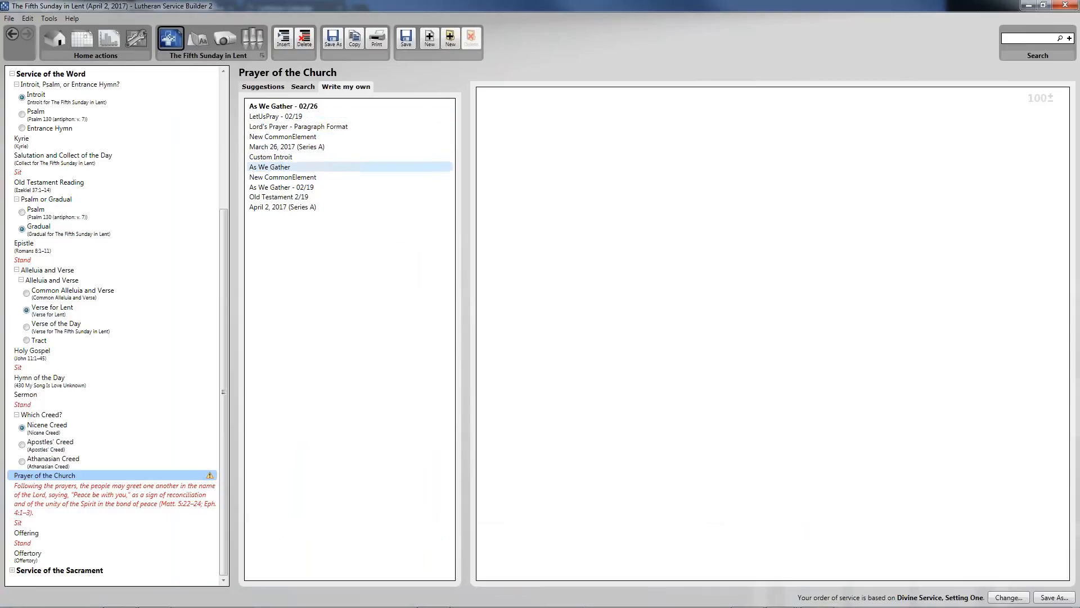
- Assign the custom element April 2, 2017 (Series A) to the Prayer of the Church and review its text
left_click(291, 212)
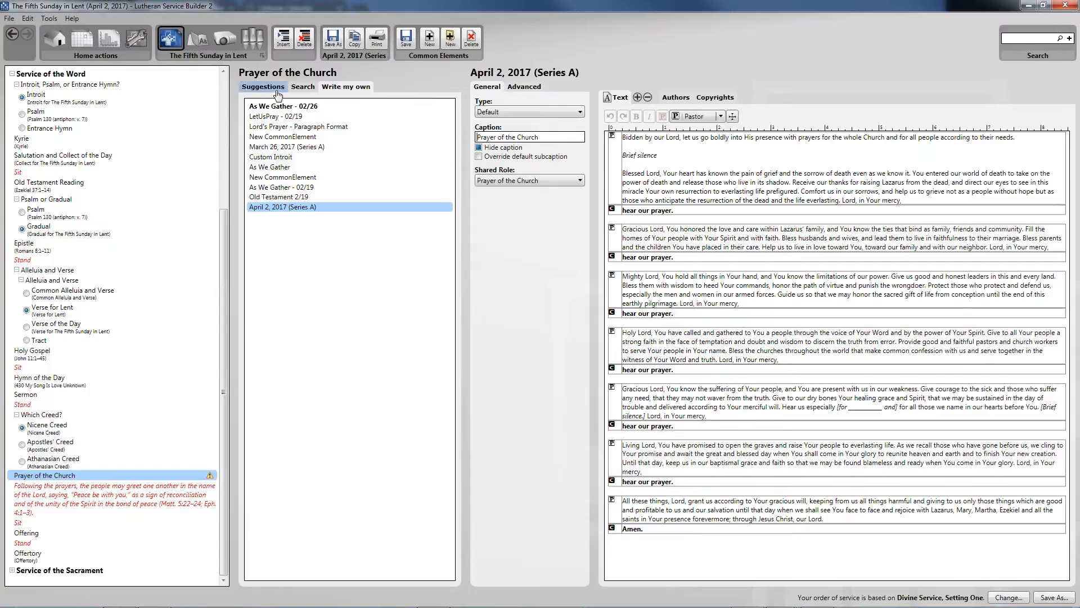
mouse_move(210, 478)
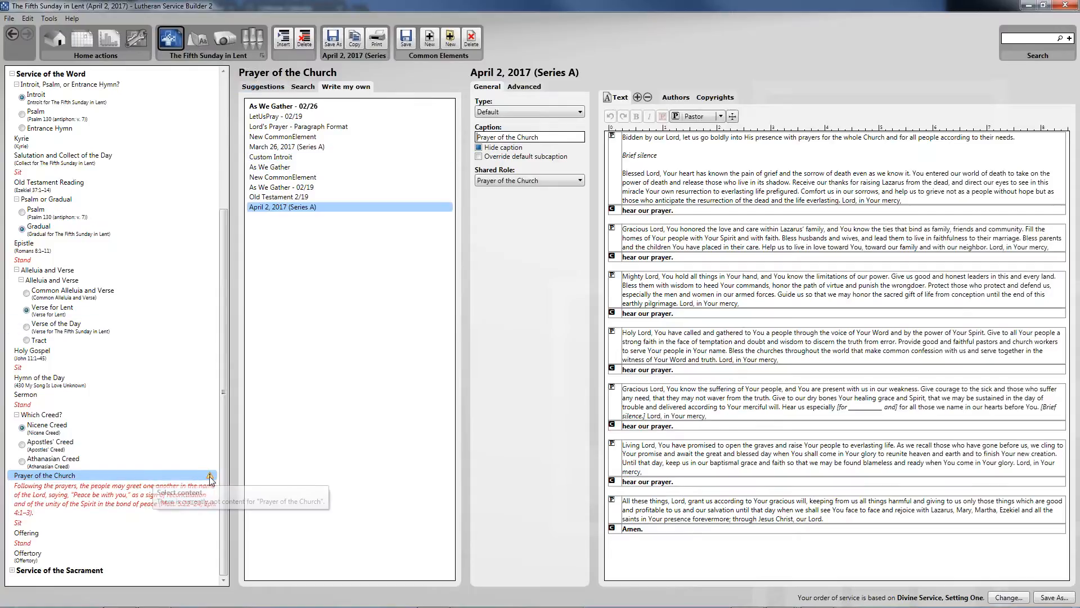
left_click_drag(318, 207, 109, 480)
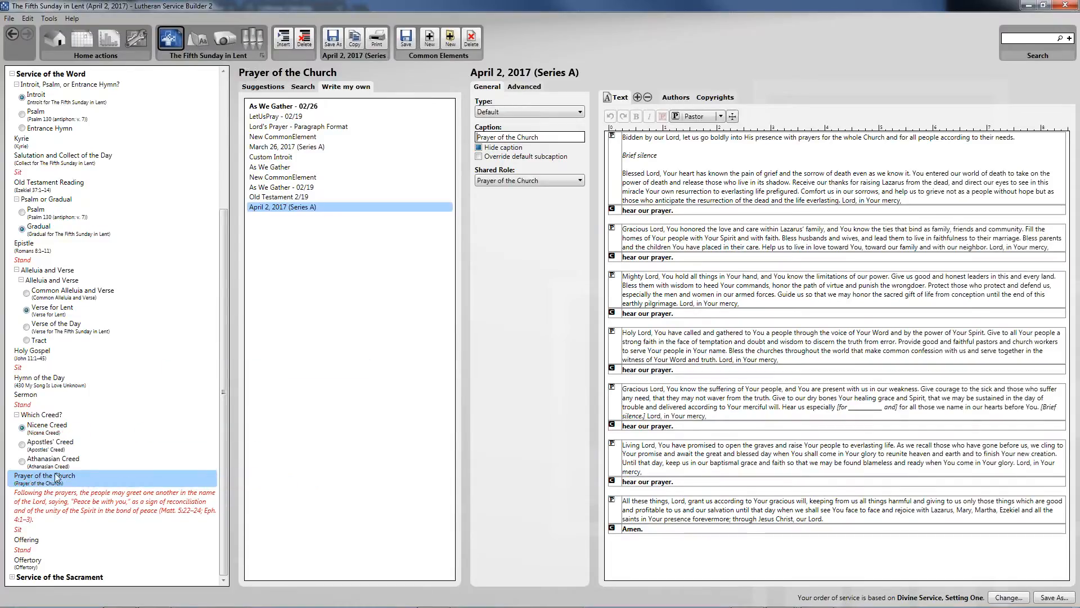
left_click(278, 86)
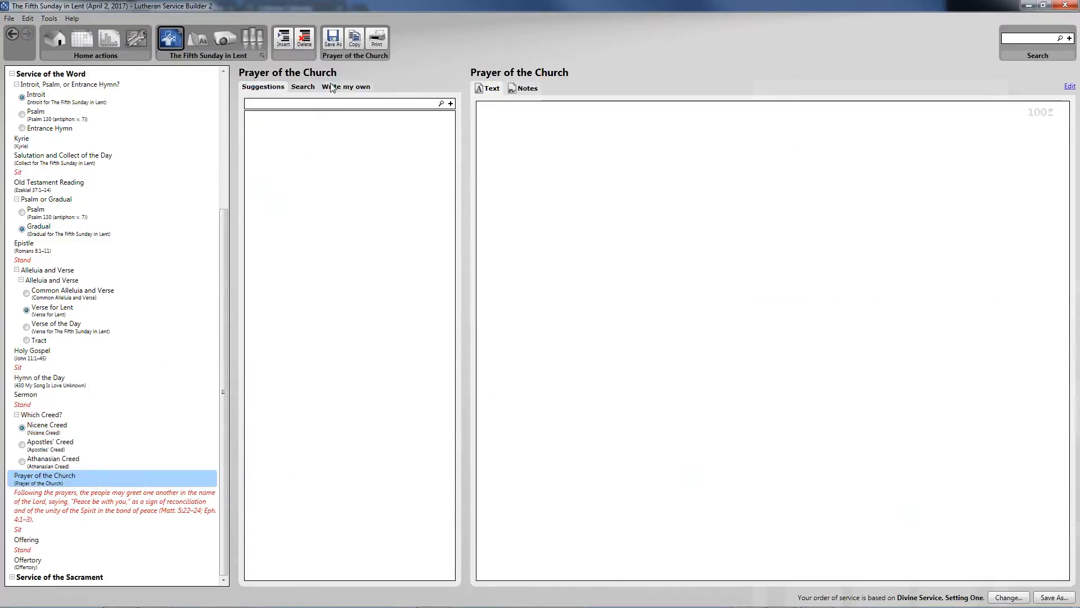
left_click(342, 88)
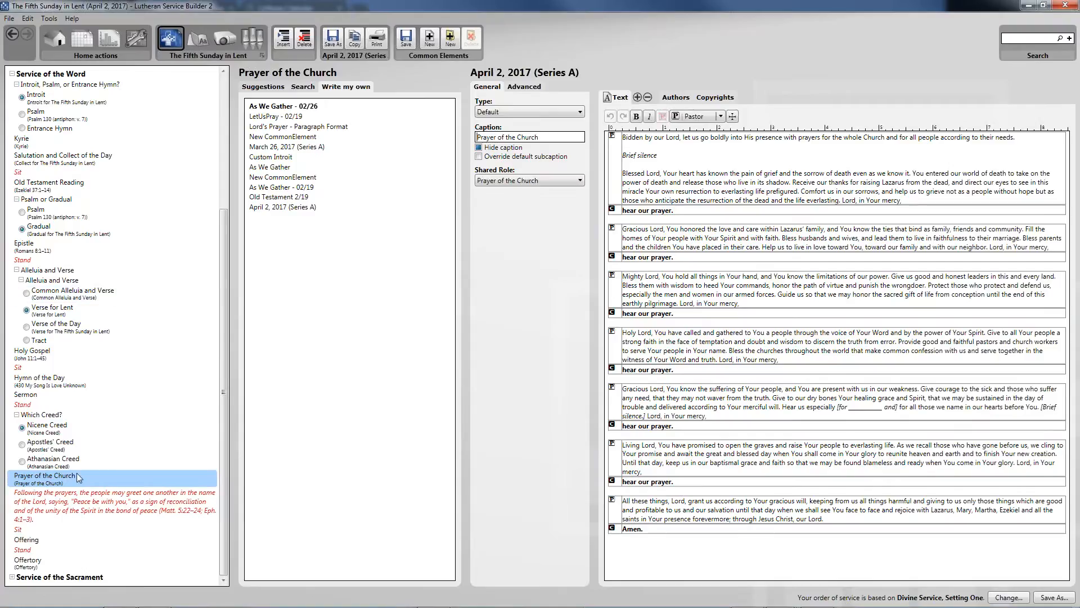
left_click(699, 172)
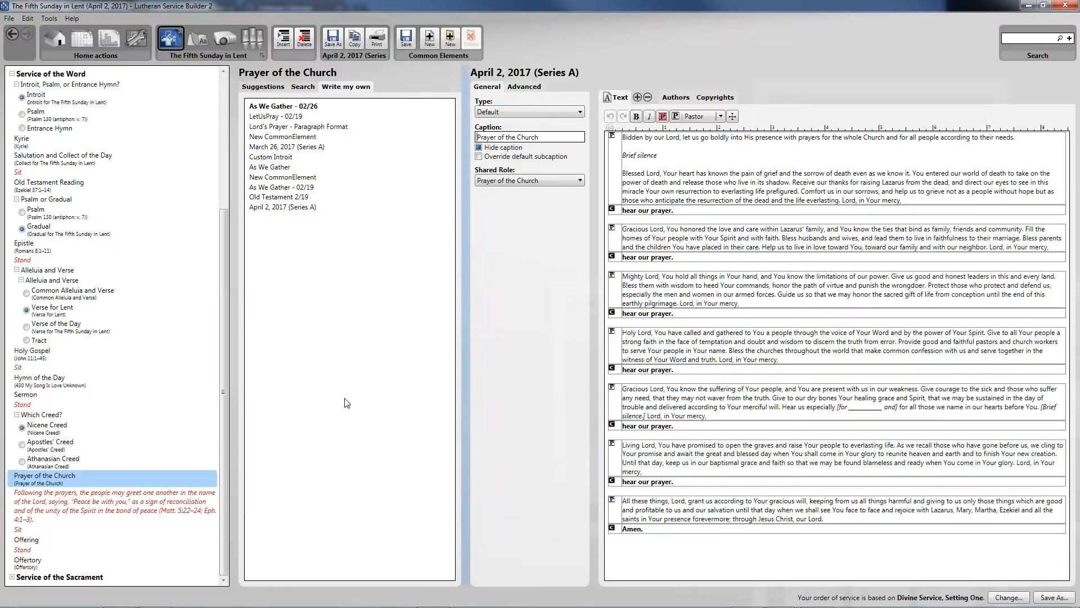
- Switch to the Chrome browser and review the LetUsPray files, extraction instructions and email notification sign-up on the Downloads page
left_click(41, 538)
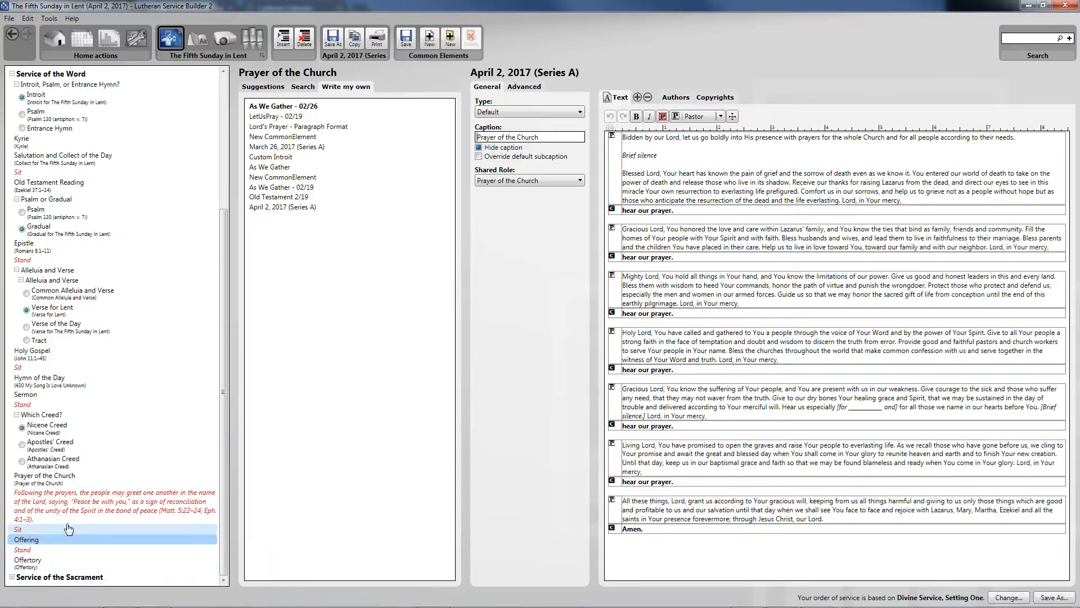
key("alt+Tab")
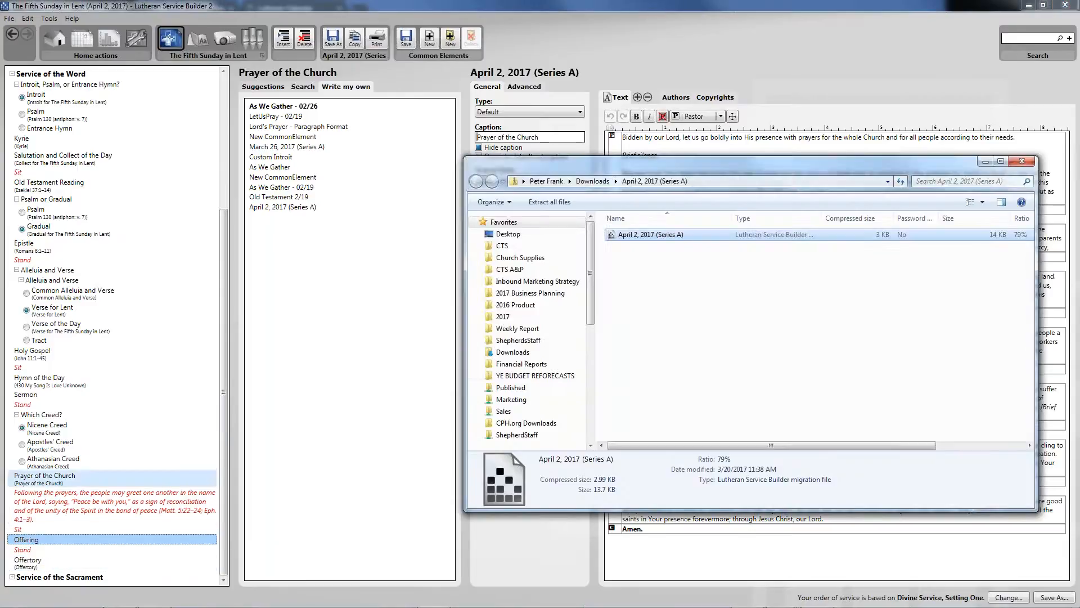
key("alt+Tab")
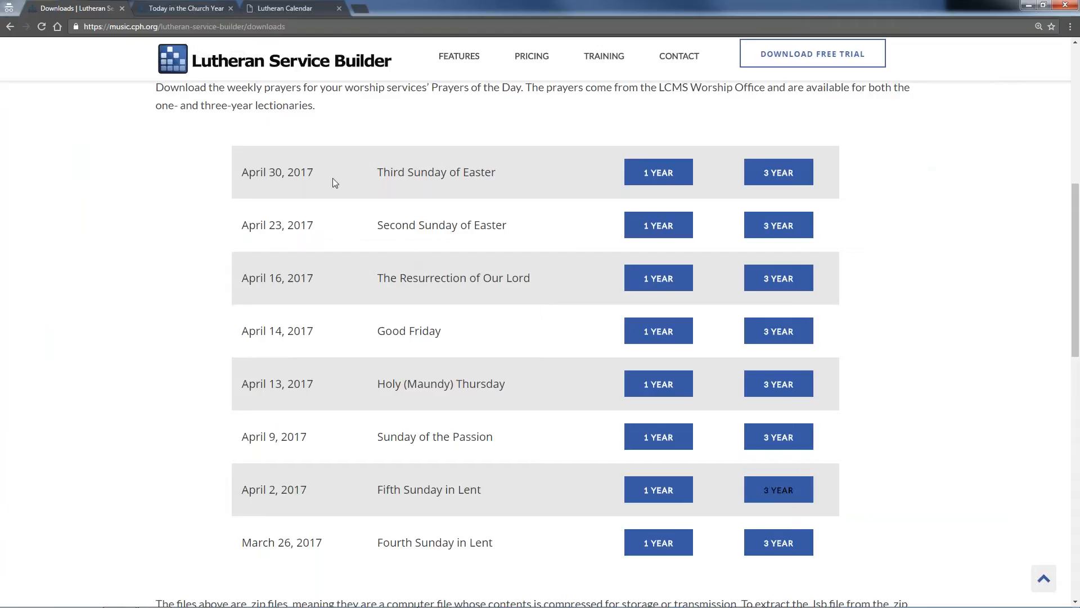
scroll(298, 160, "up", 1)
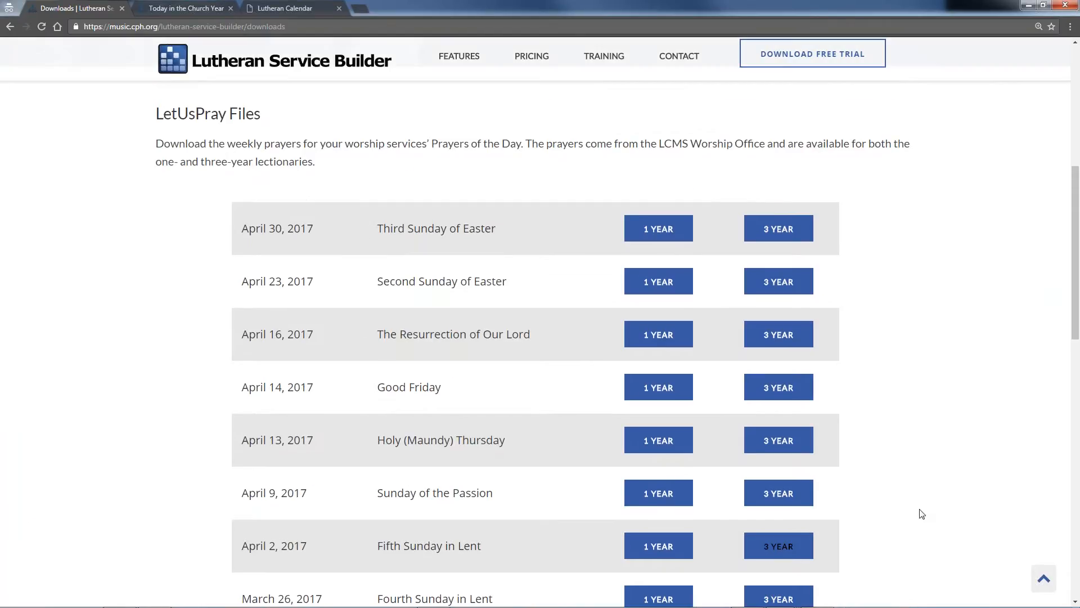
scroll(872, 470, "down", 2)
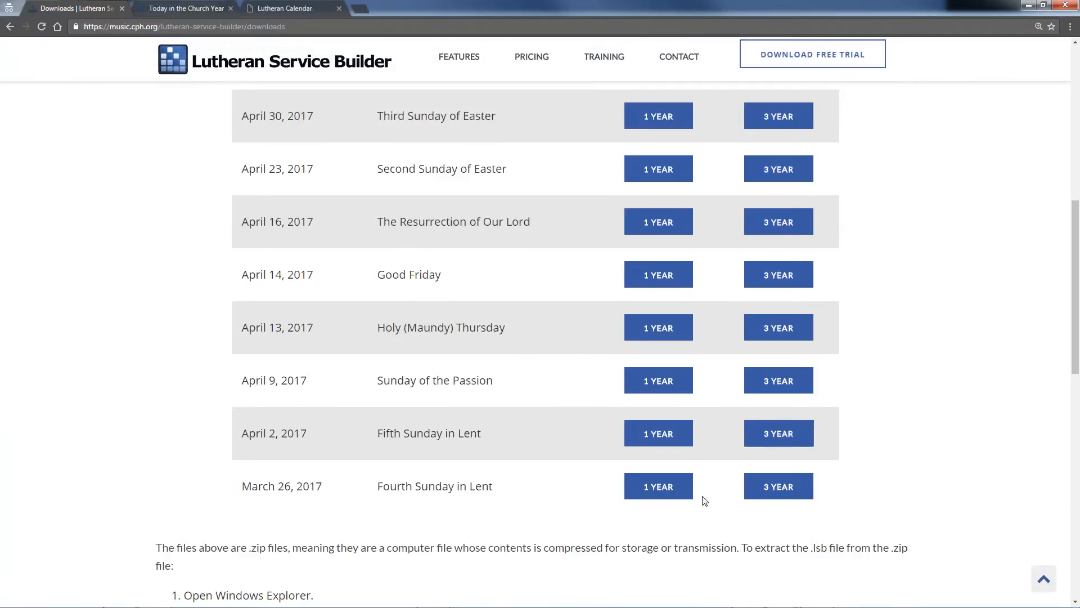
scroll(627, 272, "down", 2)
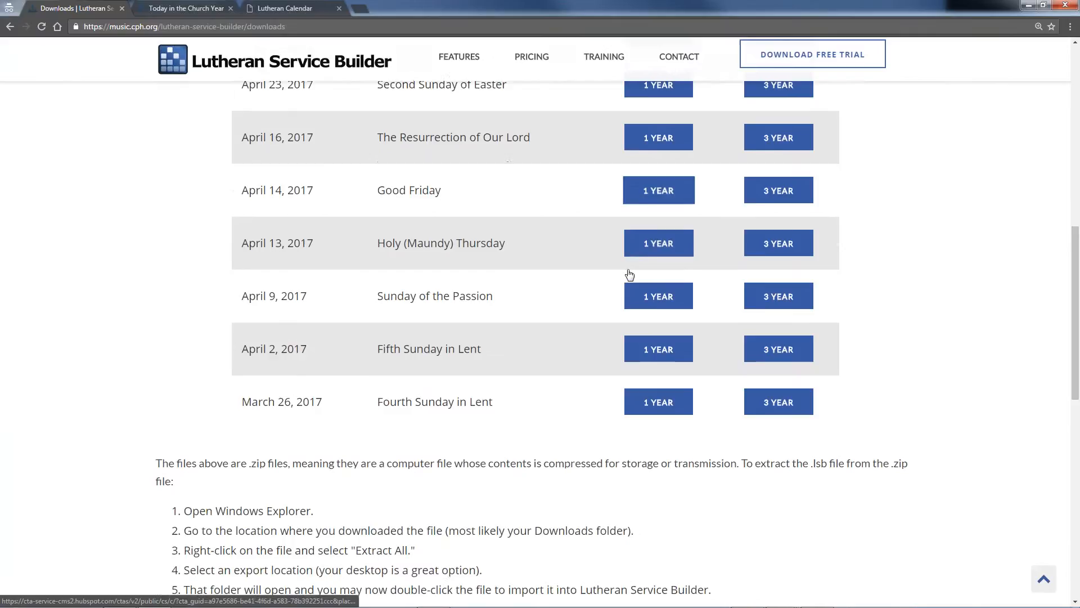
scroll(632, 275, "up", 3)
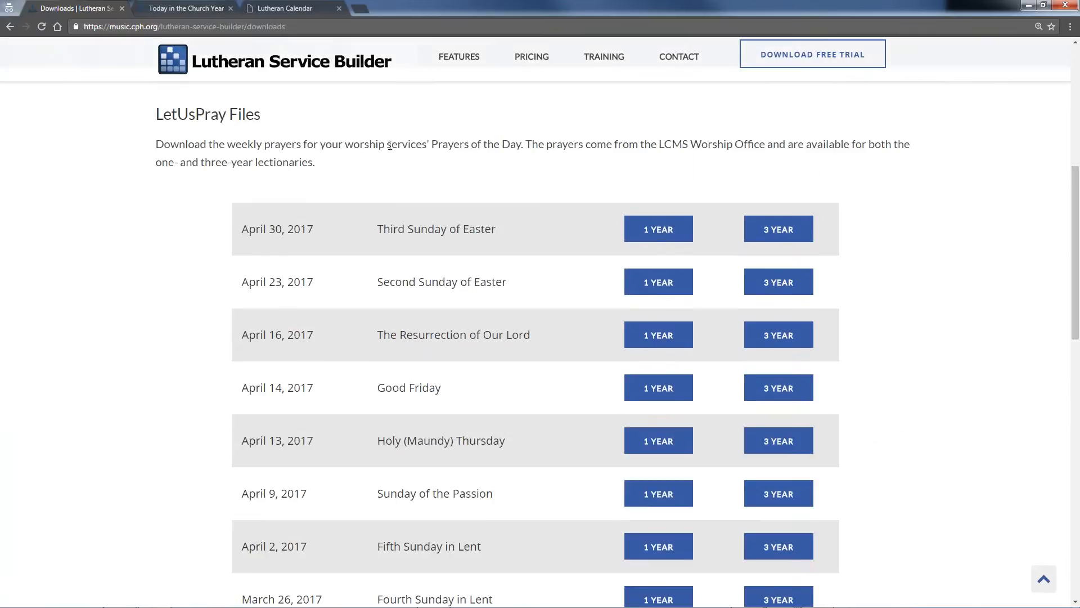
scroll(394, 155, "down", 3)
scroll(395, 154, "up", 2)
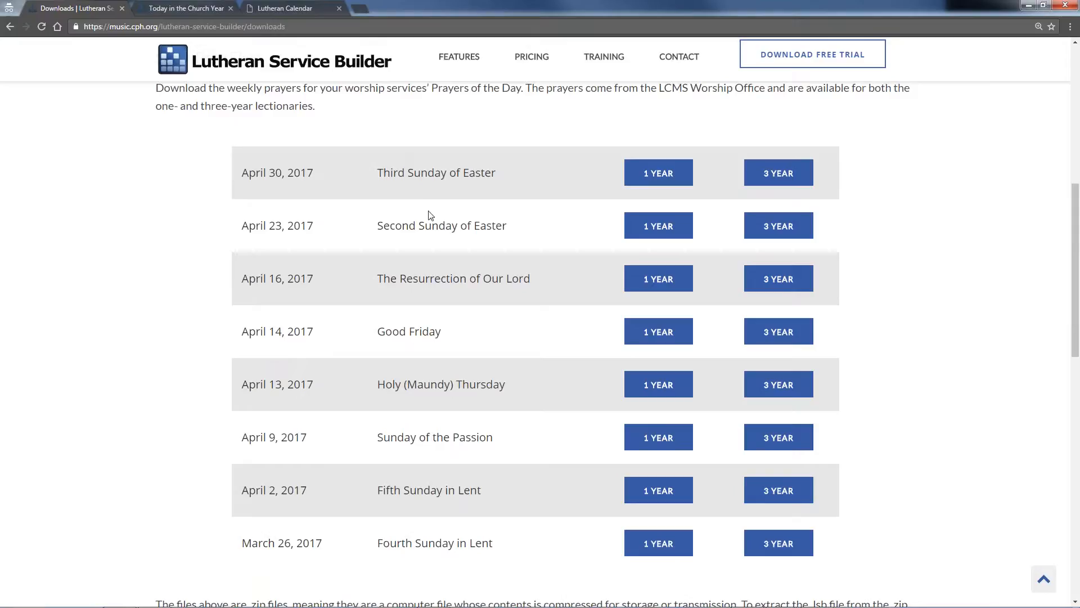
scroll(422, 221, "down", 8)
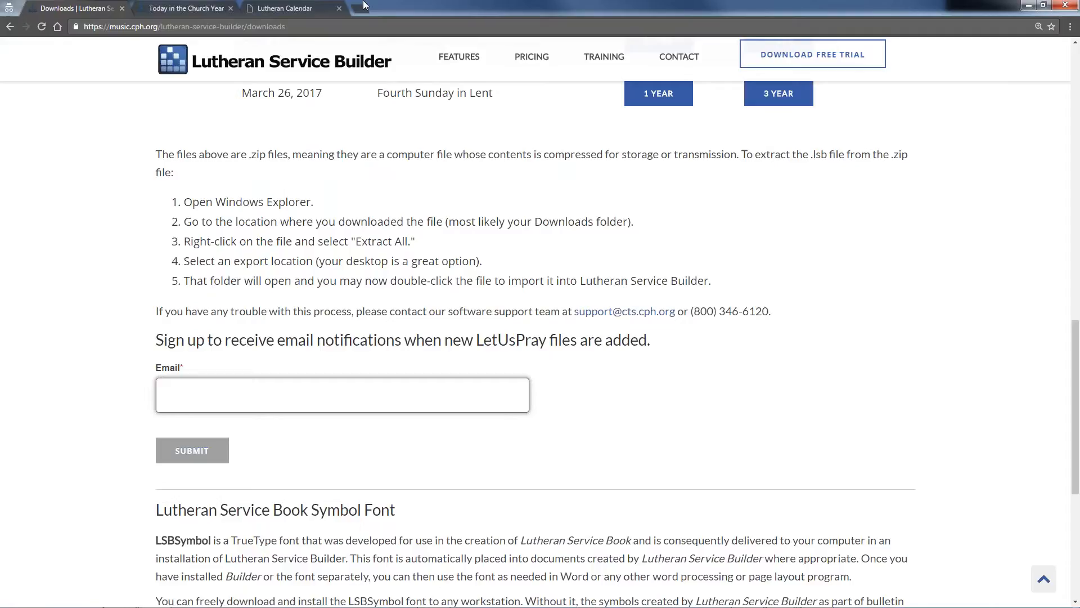
- Switch back to Lutheran Service Builder and view the Offering's caption
left_click(63, 554)
key("alt+Tab")
key("alt+Tab")
key("alt+Tab")
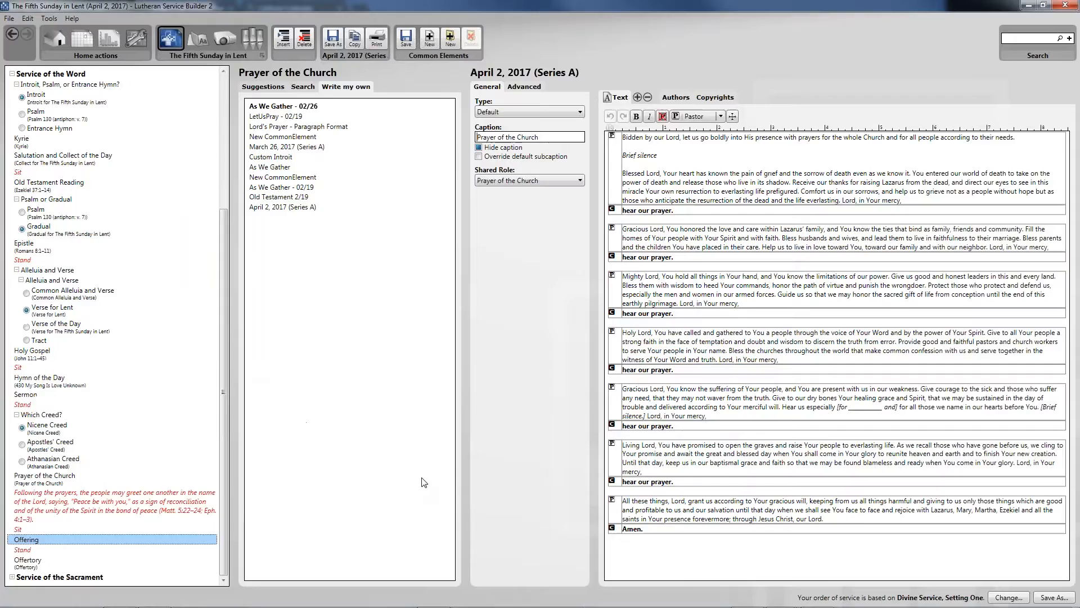
left_click(126, 539)
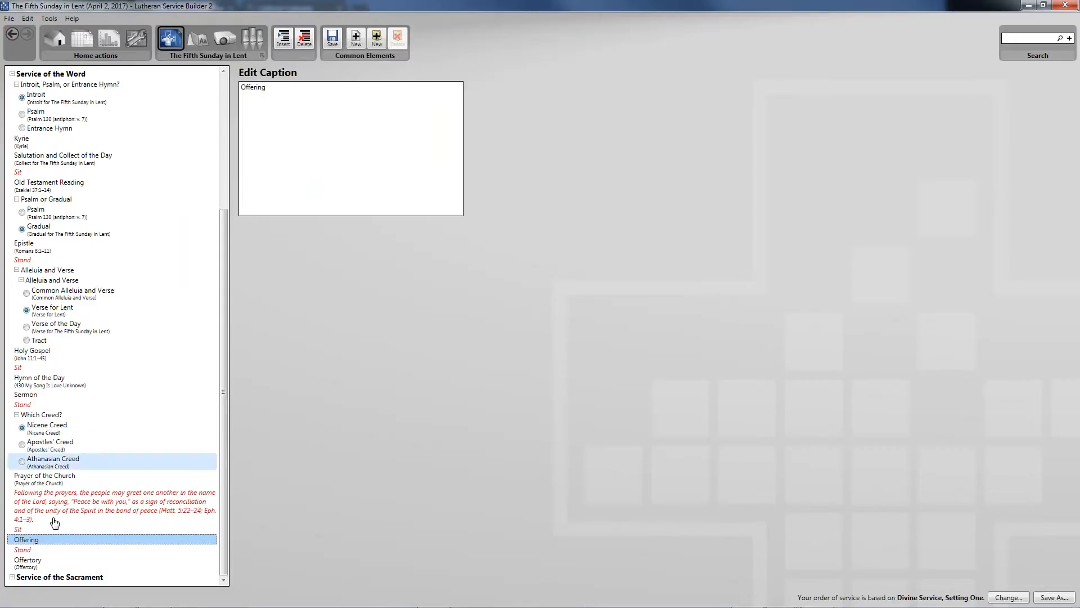
- Compare the Offertory suggestions 956 Create in Me, 955 Let the Vineyards Be Fruitful and Divine Service, Setting Three, and reselect the default Offertory
left_click(69, 567)
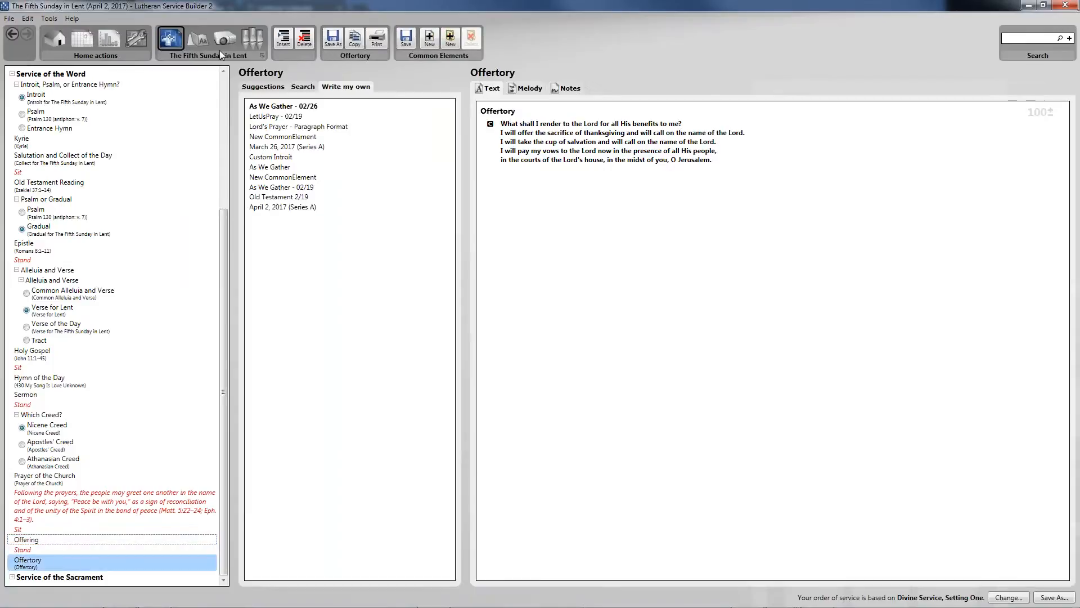
left_click(262, 87)
left_click(288, 128)
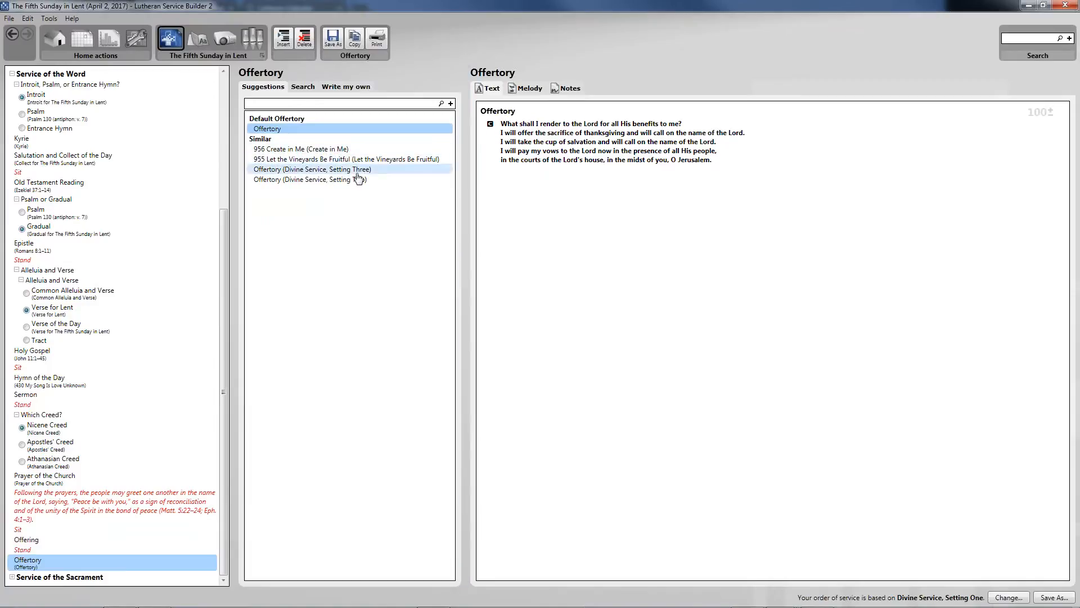
left_click(328, 150)
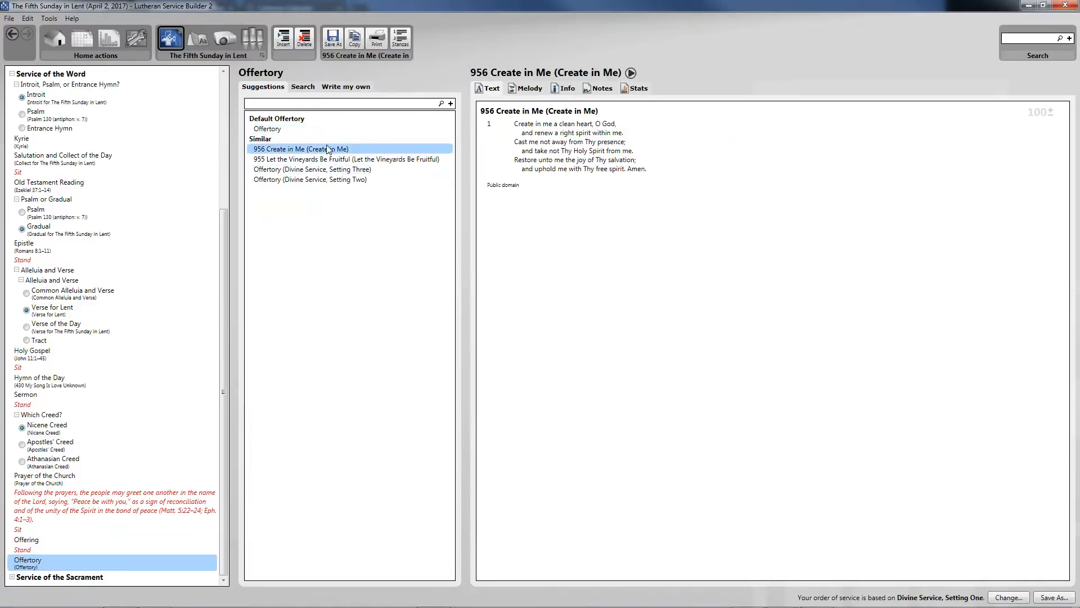
left_click(330, 158)
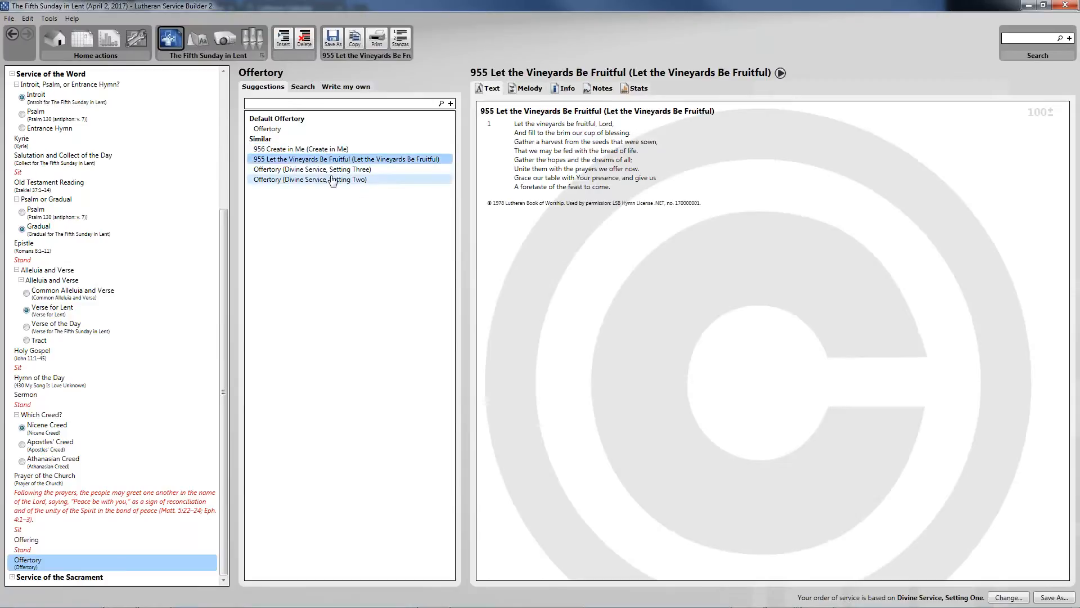
left_click(332, 170)
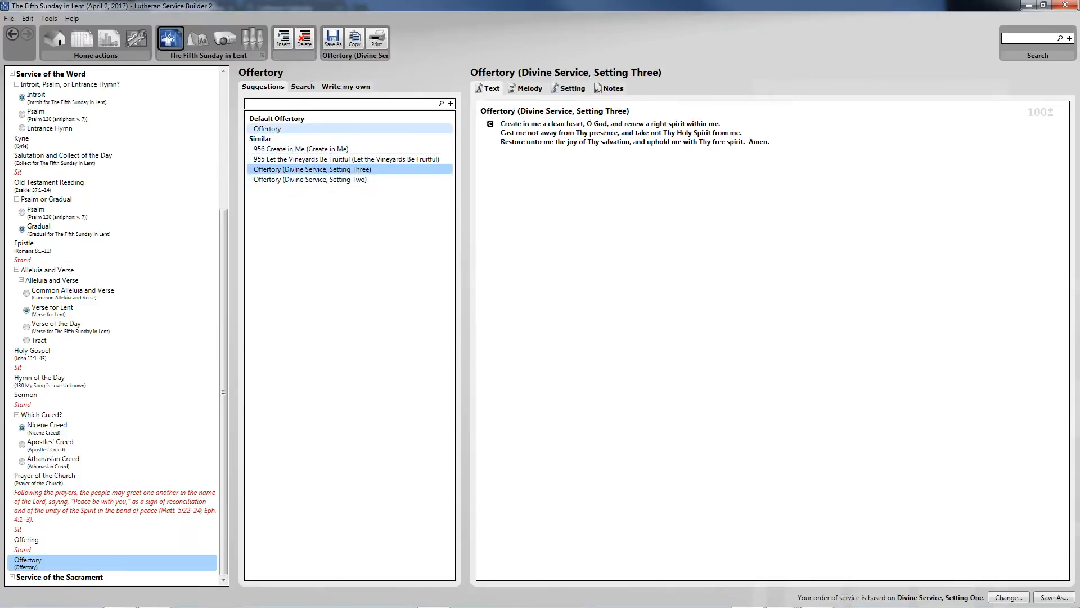
left_click(339, 130)
- Expand the Service of the Sacrament section and view the Preface and its suggestions
mouse_move(33, 588)
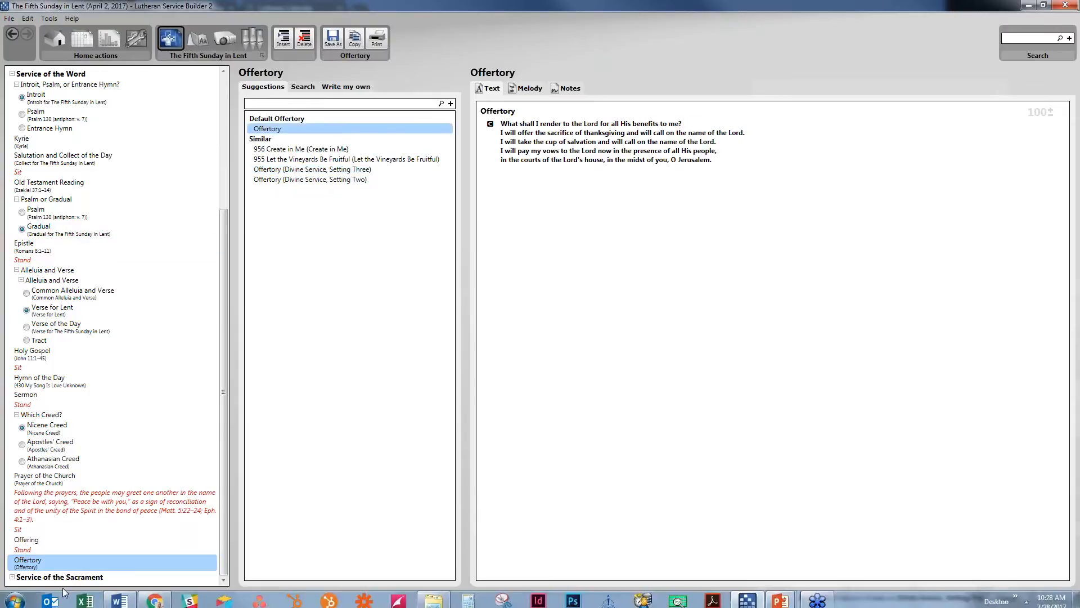
left_click(12, 577)
scroll(161, 282, "down", 10)
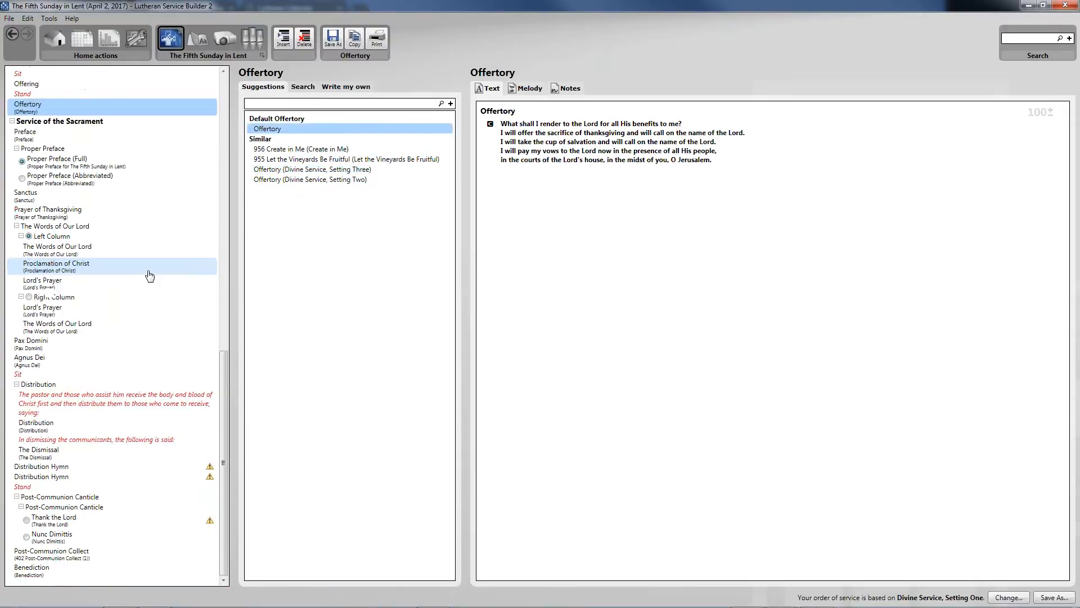
left_click(119, 135)
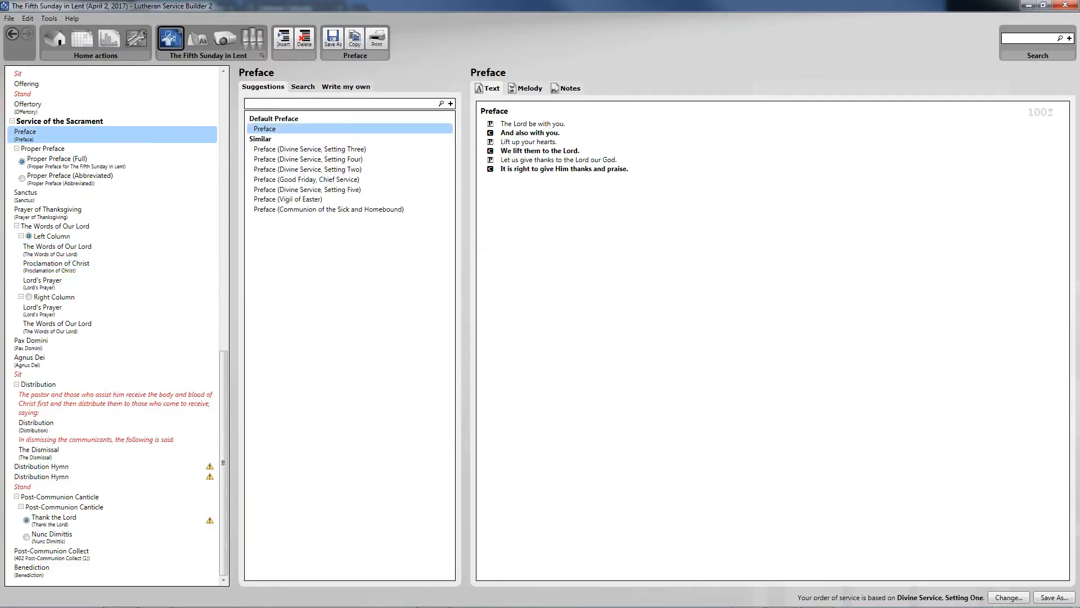
- Compare the full and abbreviated Proper Preface texts, and reselect Proper Preface (Full) for the service
left_click(120, 164)
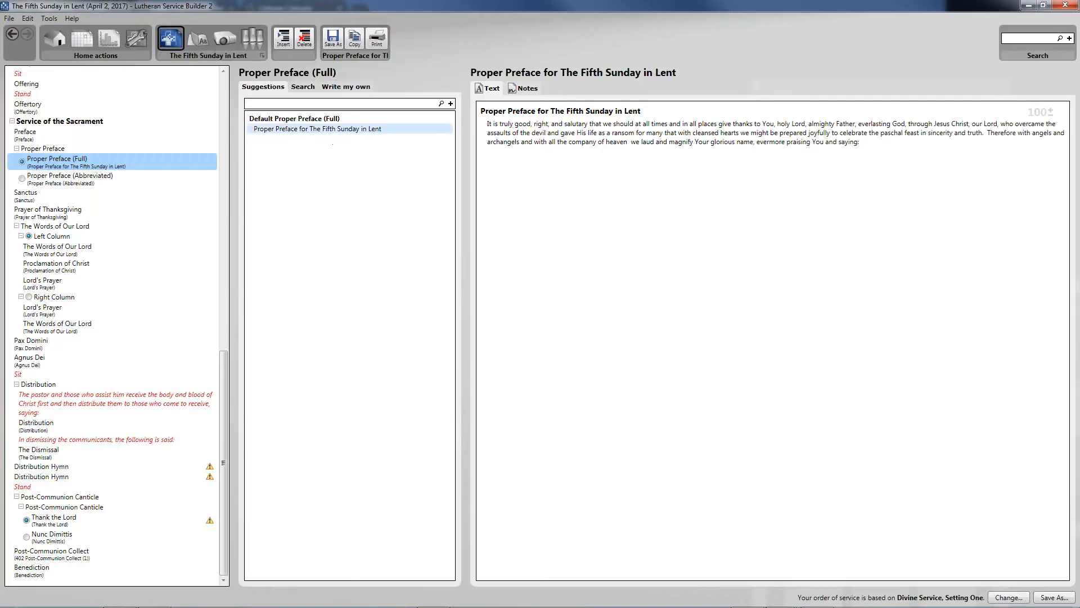
left_click(315, 130)
left_click(133, 189)
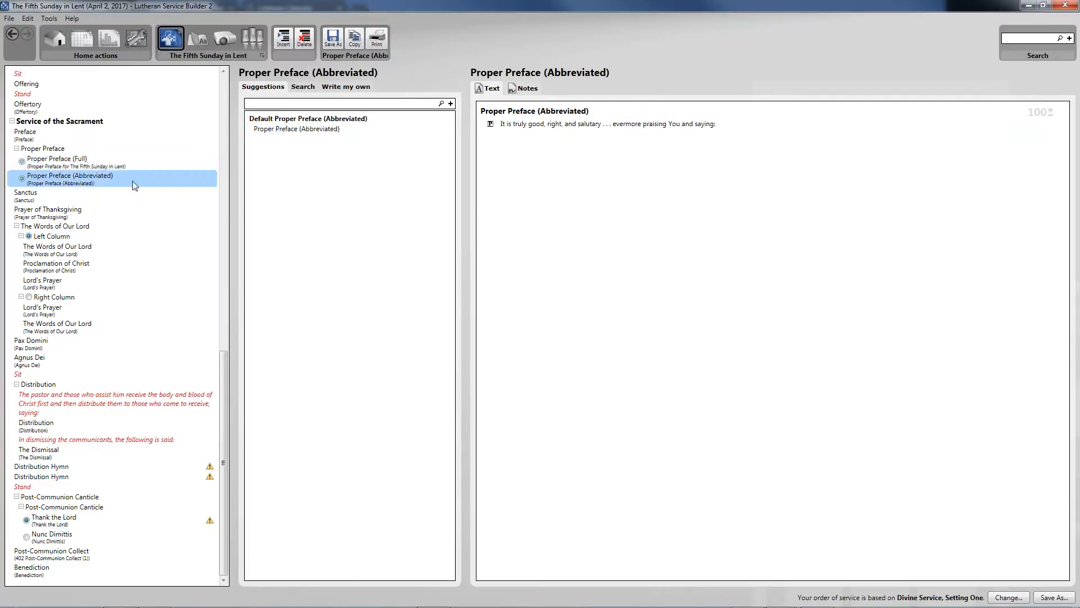
left_click(201, 163)
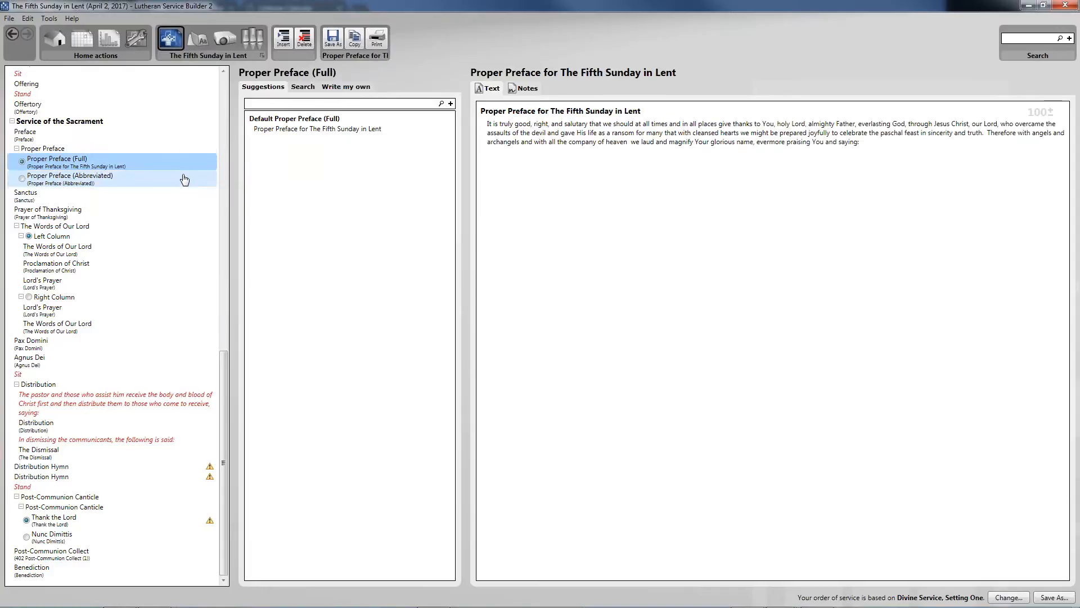
left_click(591, 107)
left_click(118, 177)
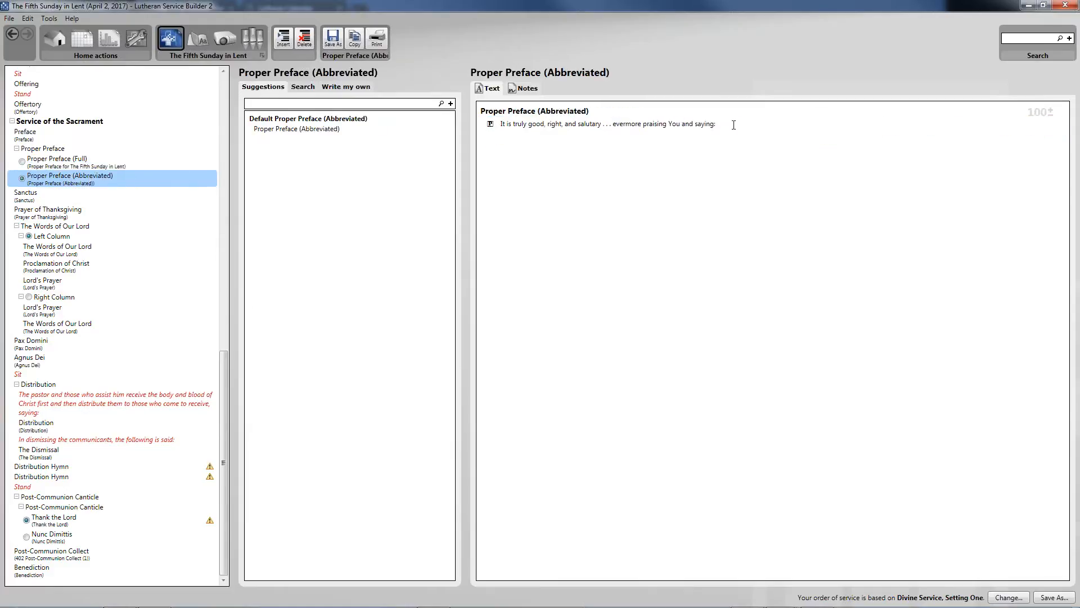
left_click_drag(734, 124, 598, 126)
left_click(610, 124)
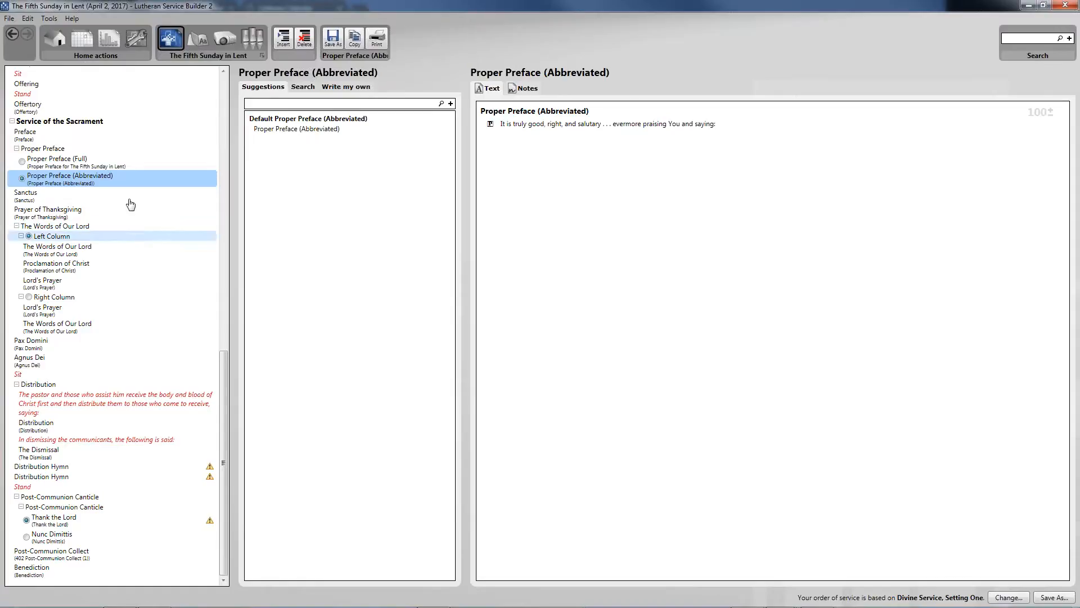
left_click(115, 162)
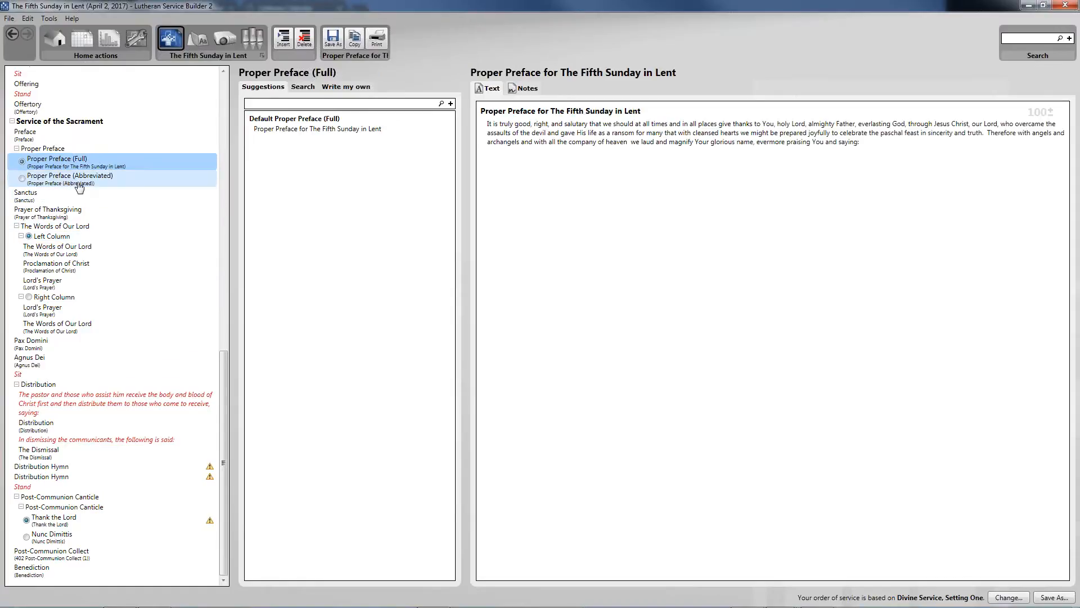
- View the Sanctus with its suggested alternatives and the Prayer of Thanksgiving text
left_click(47, 201)
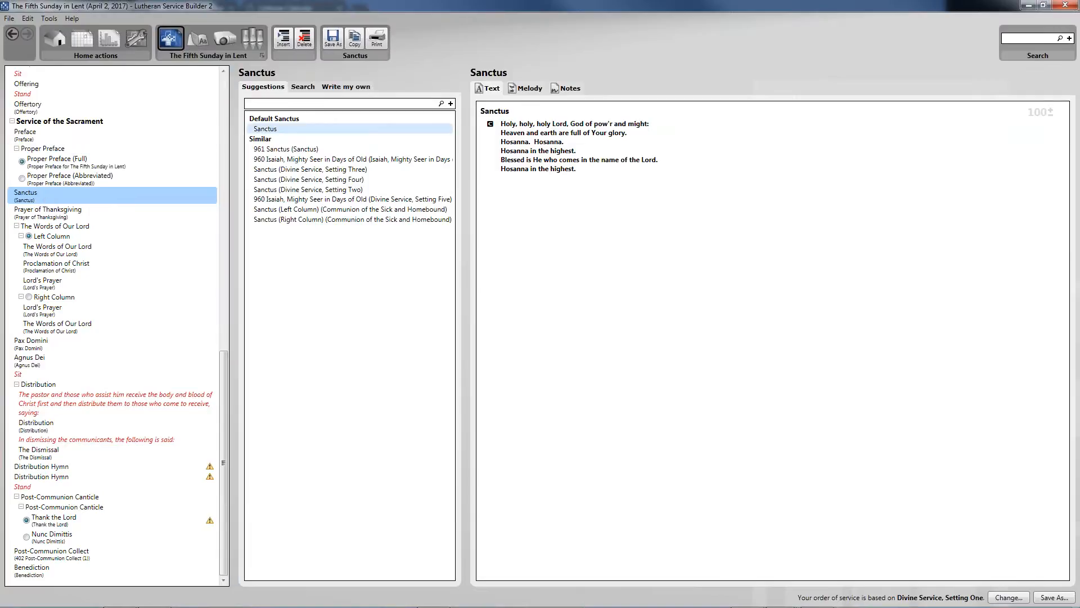
left_click(78, 216)
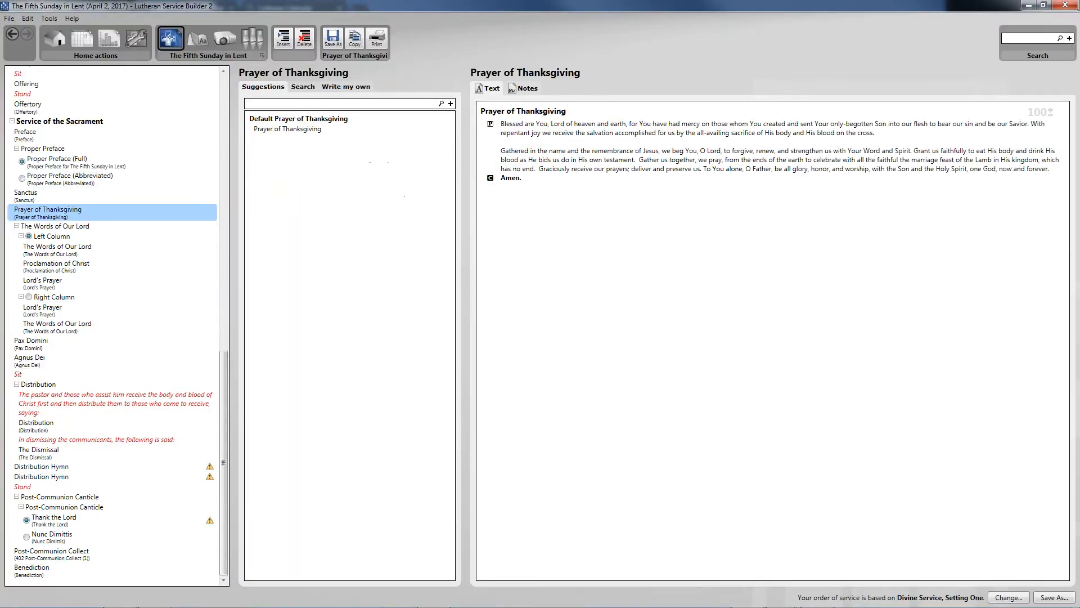
- Switch The Words of Our Lord between its two column options and review the Left Column's Words of Our Lord, Proclamation of Christ and Lord's Prayer
left_click(81, 227)
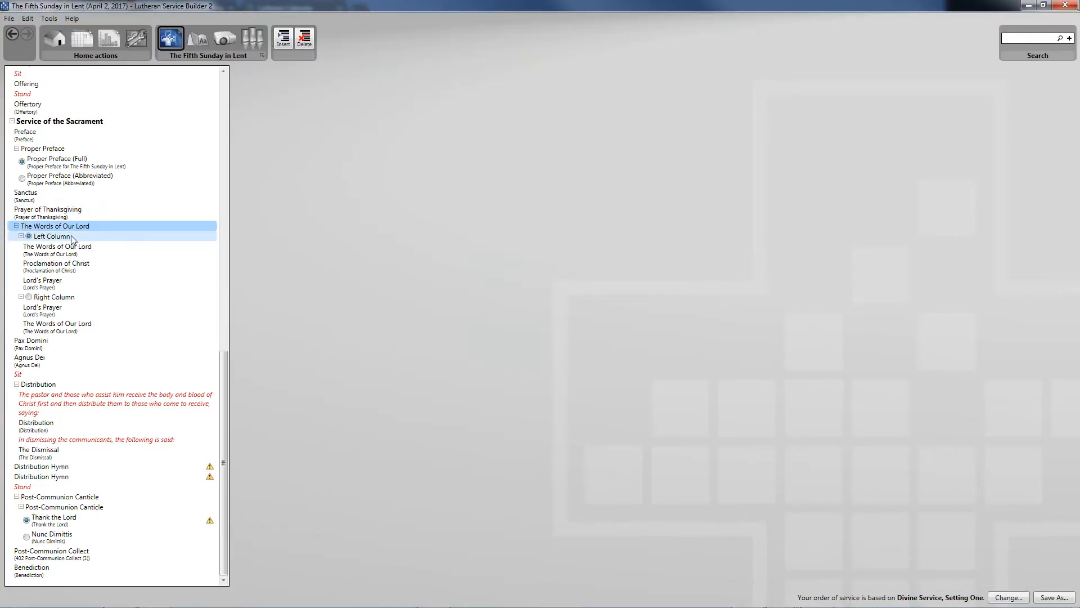
left_click(65, 298)
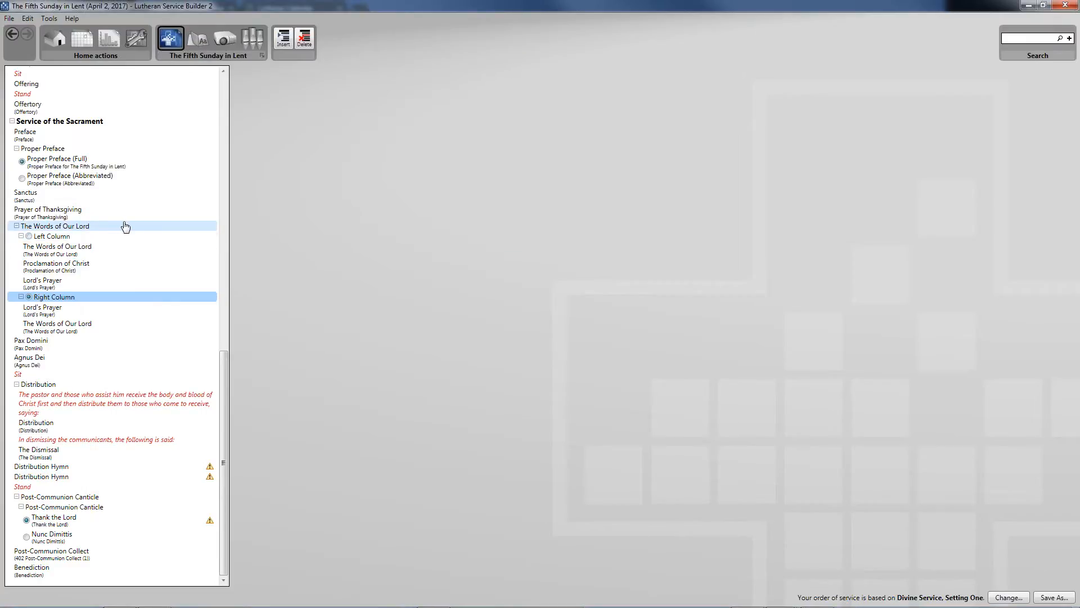
left_click(98, 246)
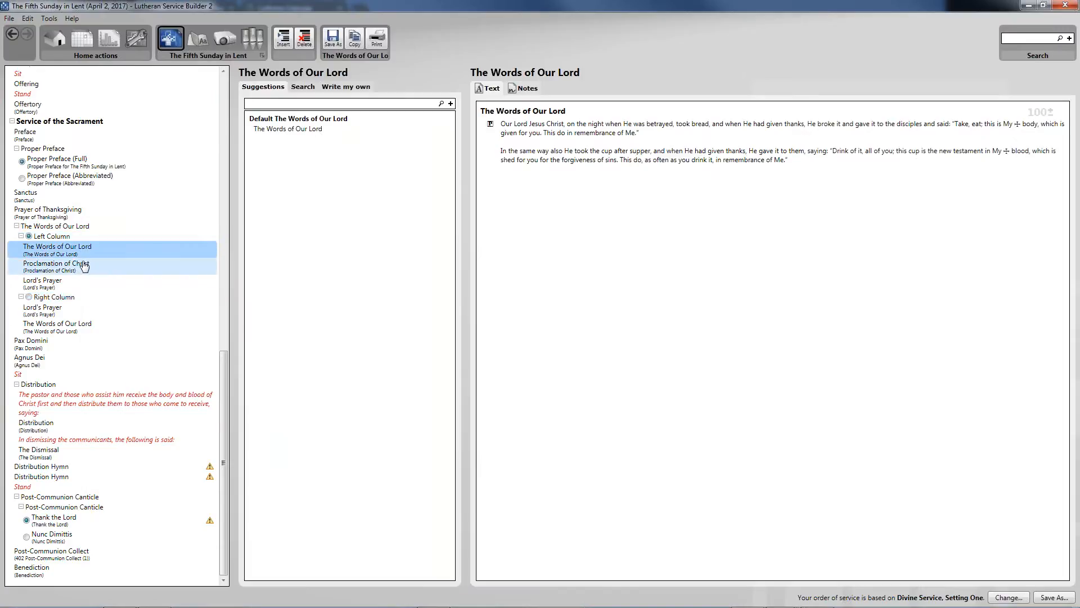
left_click(82, 266)
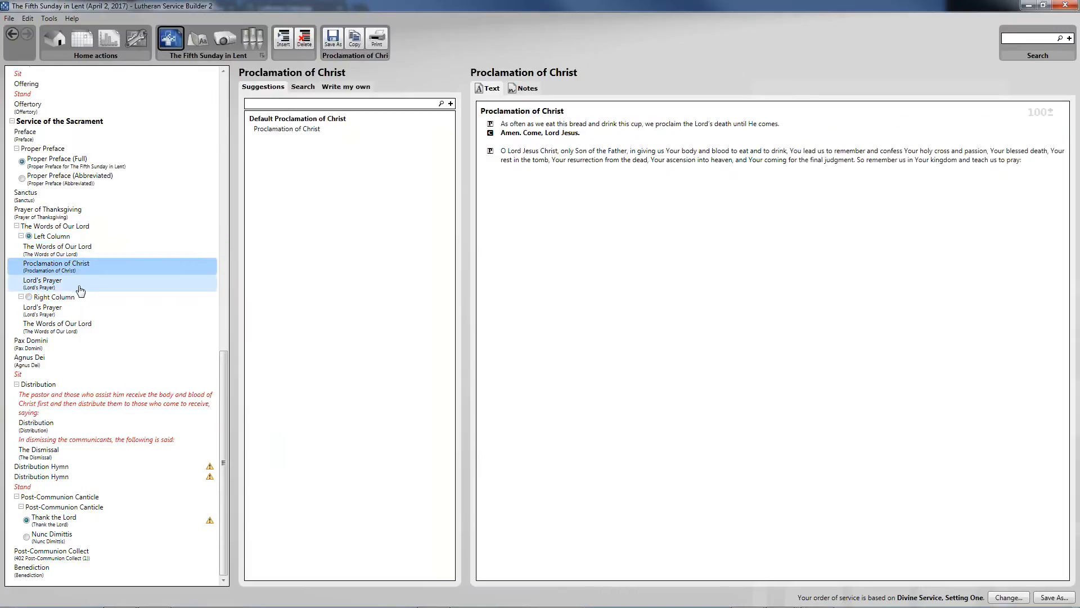
left_click(77, 284)
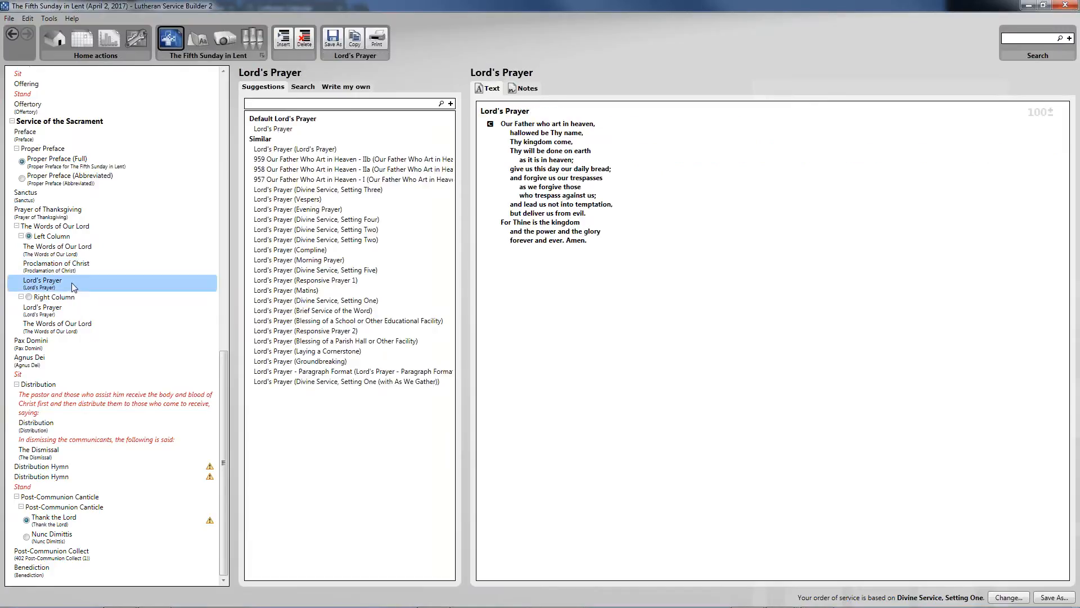
- Choose the Right Column option for The Words of Our Lord and review its Lord's Prayer and Words of Our Lord texts
left_click(58, 298)
left_click(79, 309)
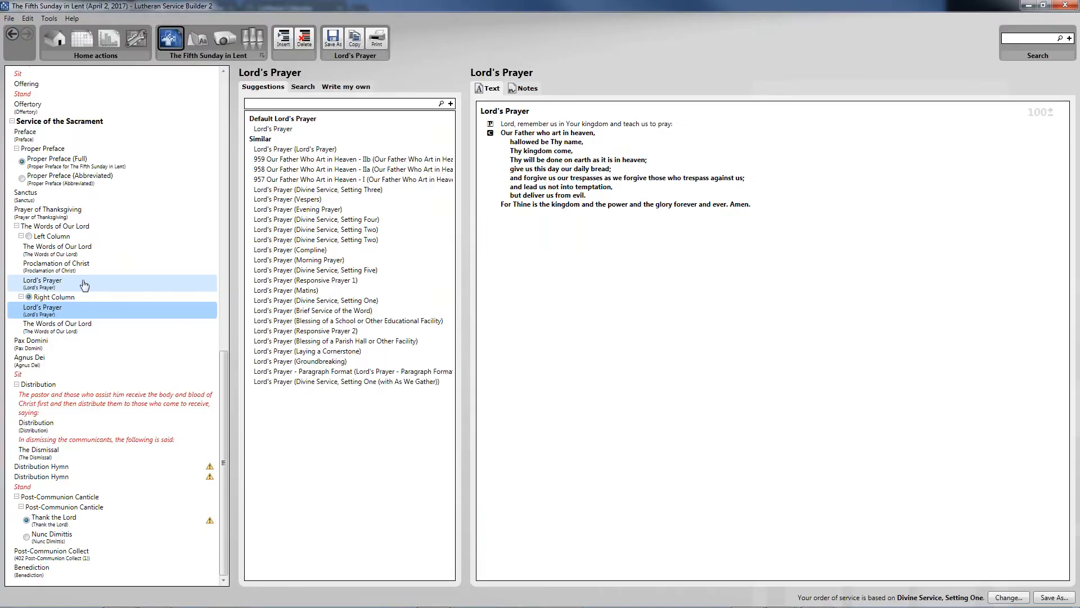
left_click(84, 325)
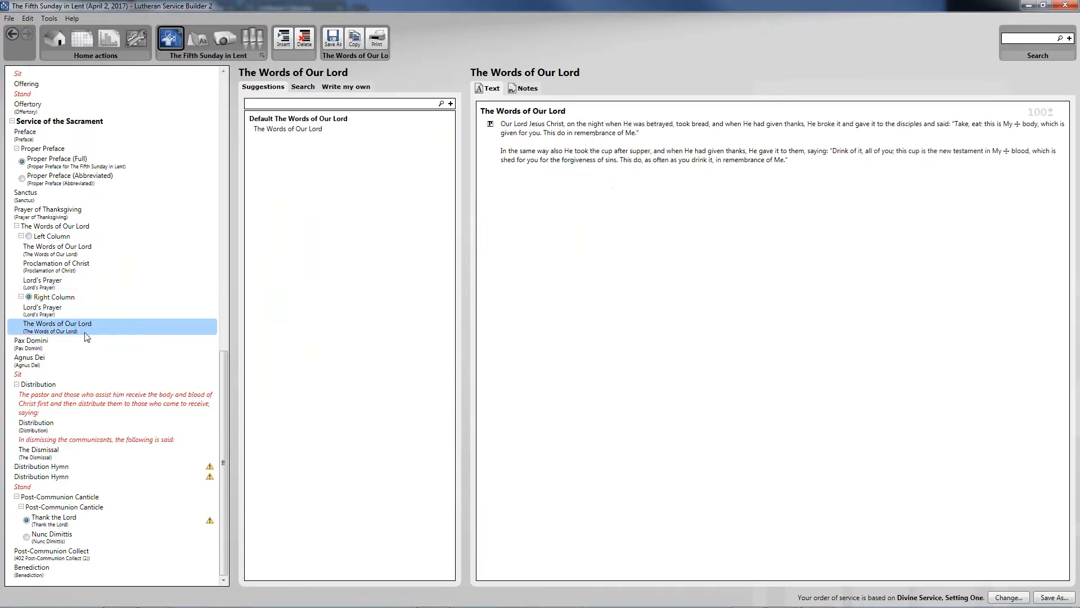
left_click(102, 309)
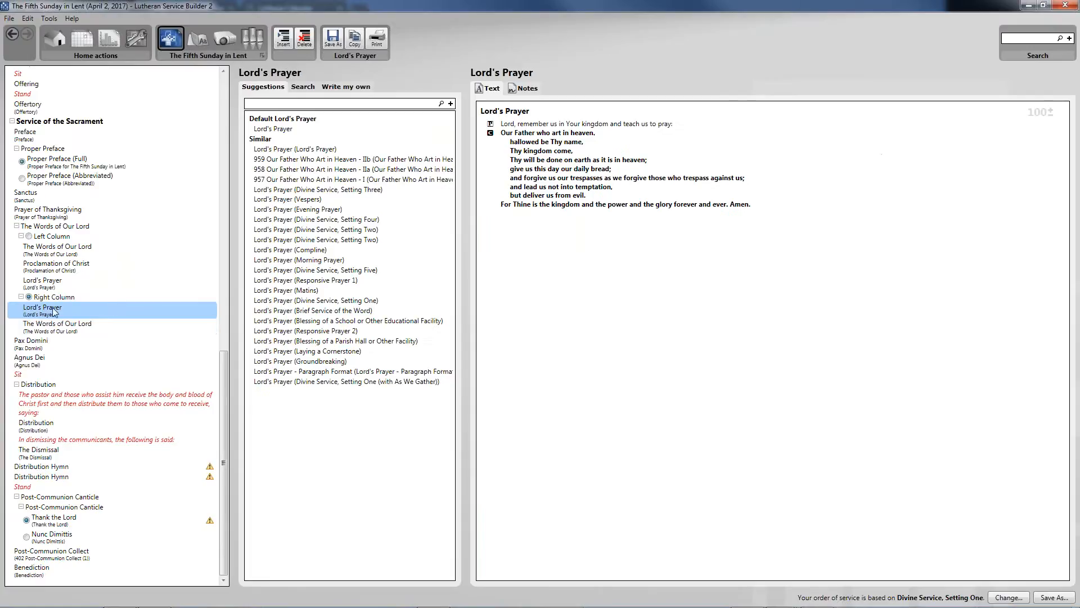
left_click(81, 327)
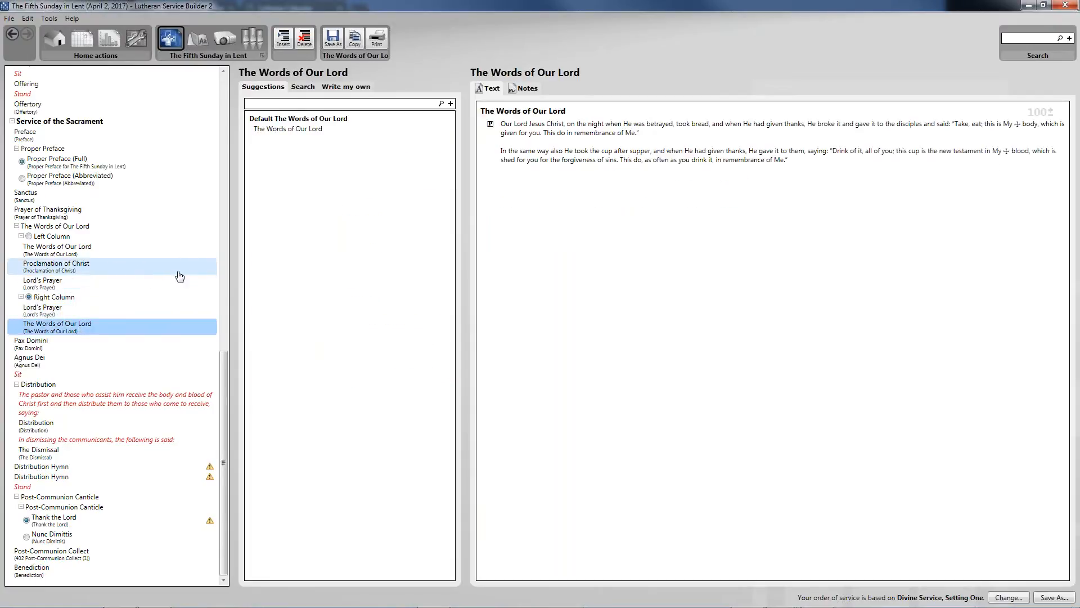
- View the Pax Domini and the Agnus Dei, and select the default Agnus Dei for the service
left_click(62, 341)
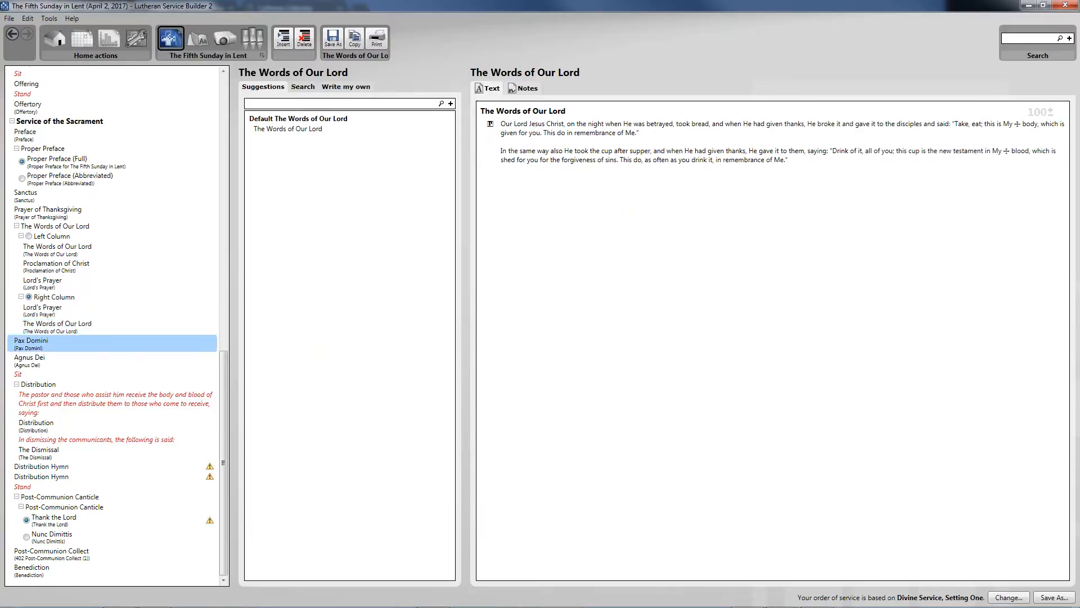
left_click(71, 359)
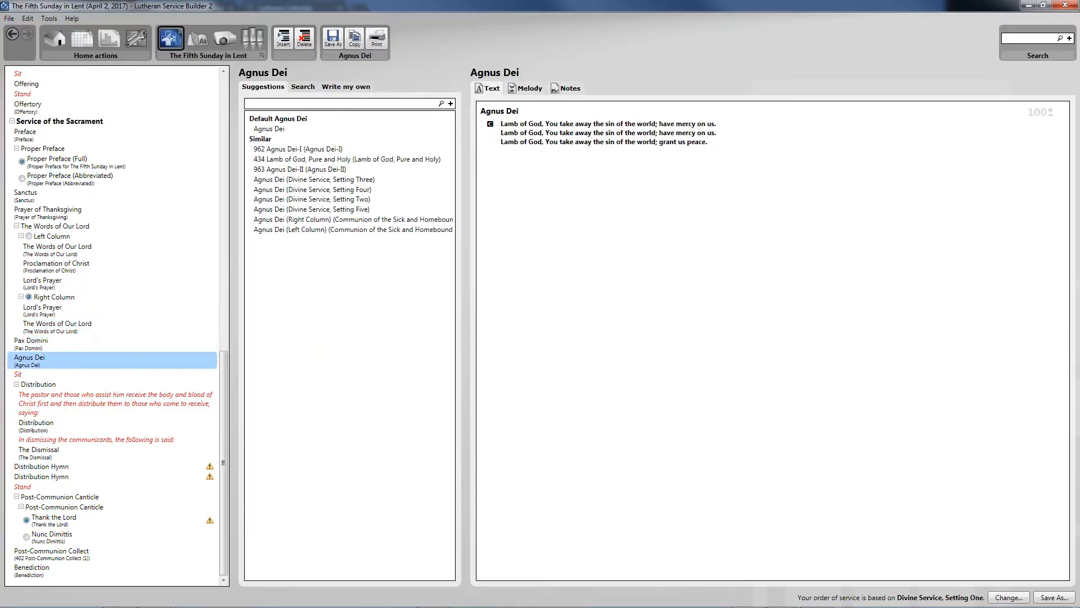
left_click(293, 130)
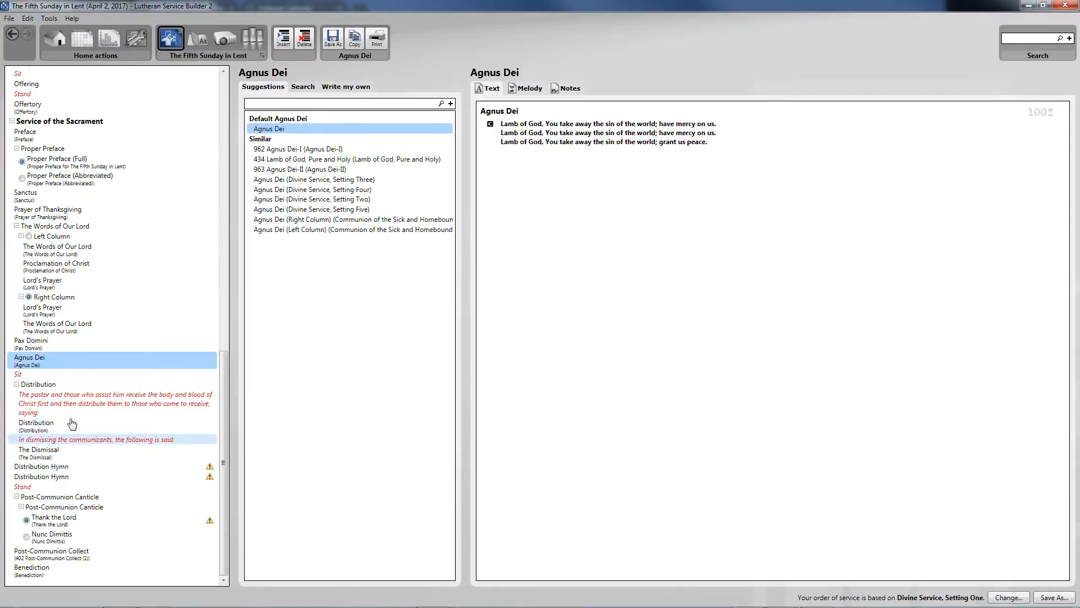
- Review the Distribution section's caption, its two rubrics, the Distribution text and The Dismissal
left_click(102, 375)
left_click(101, 387)
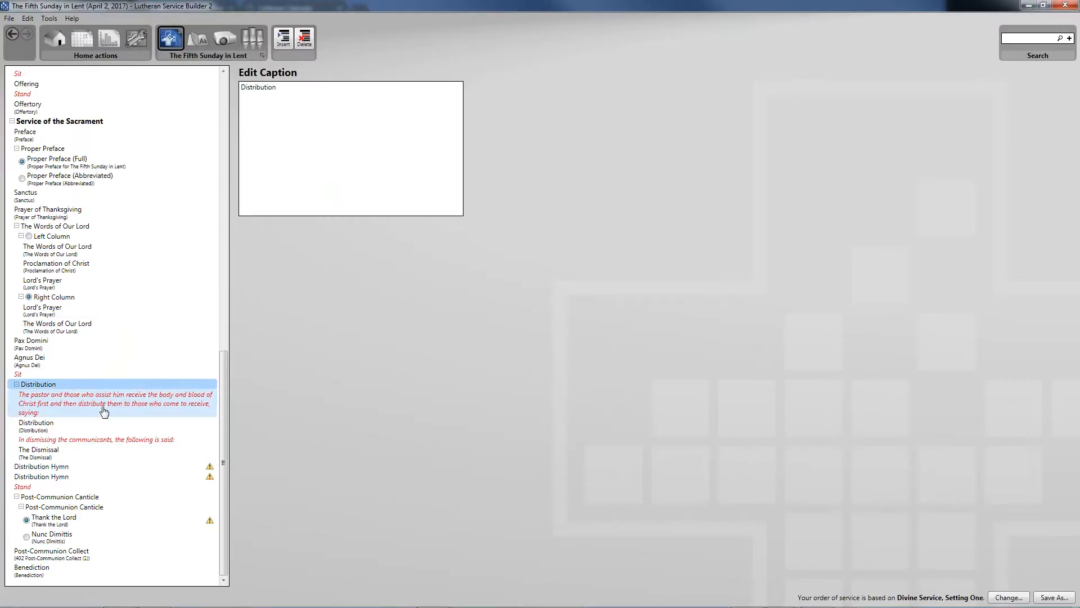
left_click(103, 408)
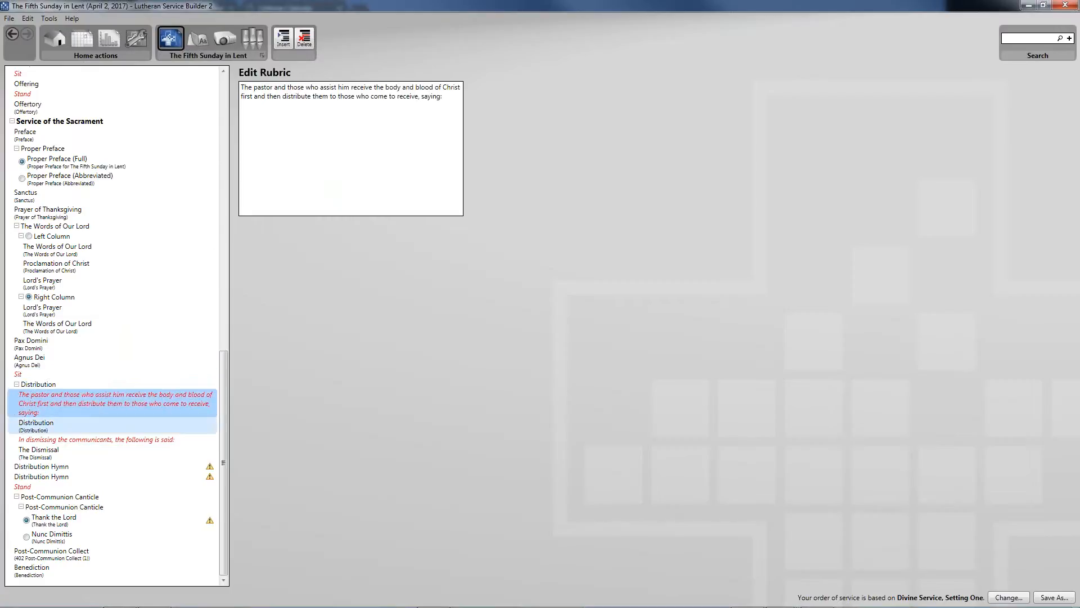
left_click(99, 430)
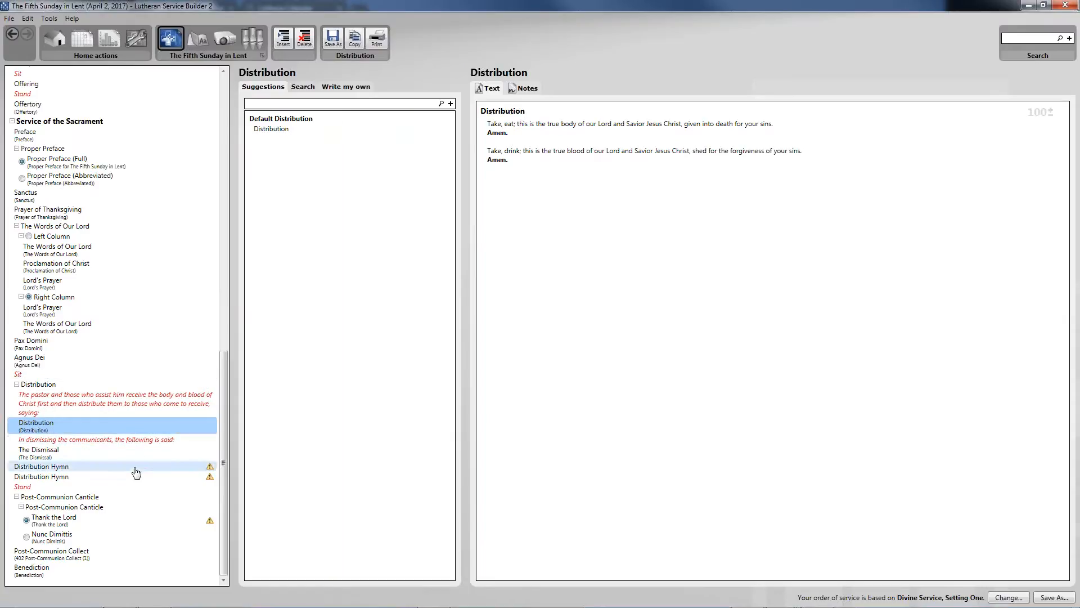
left_click(141, 439)
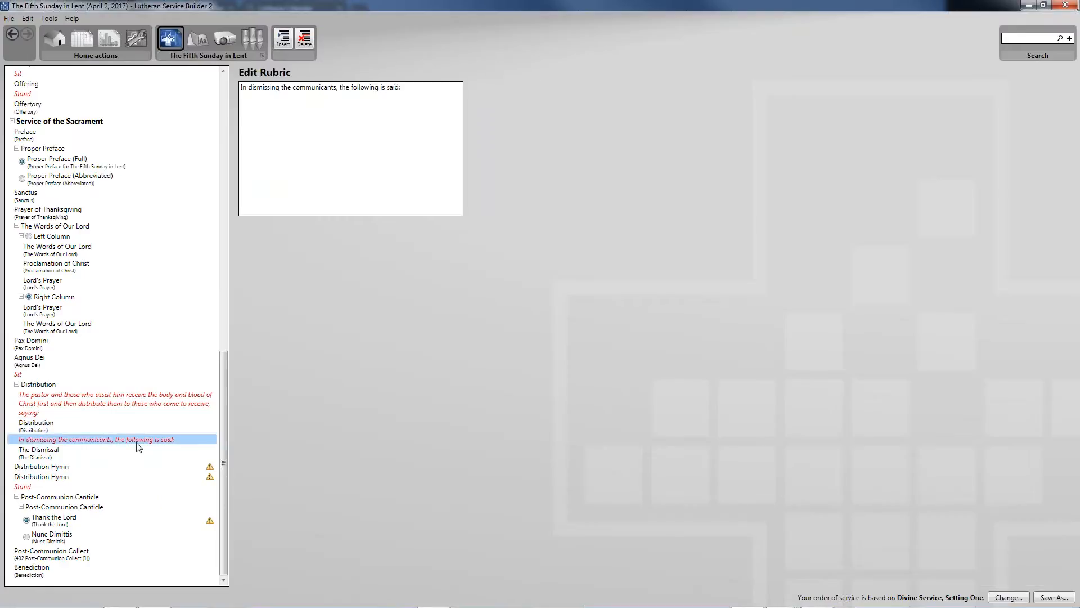
left_click(139, 450)
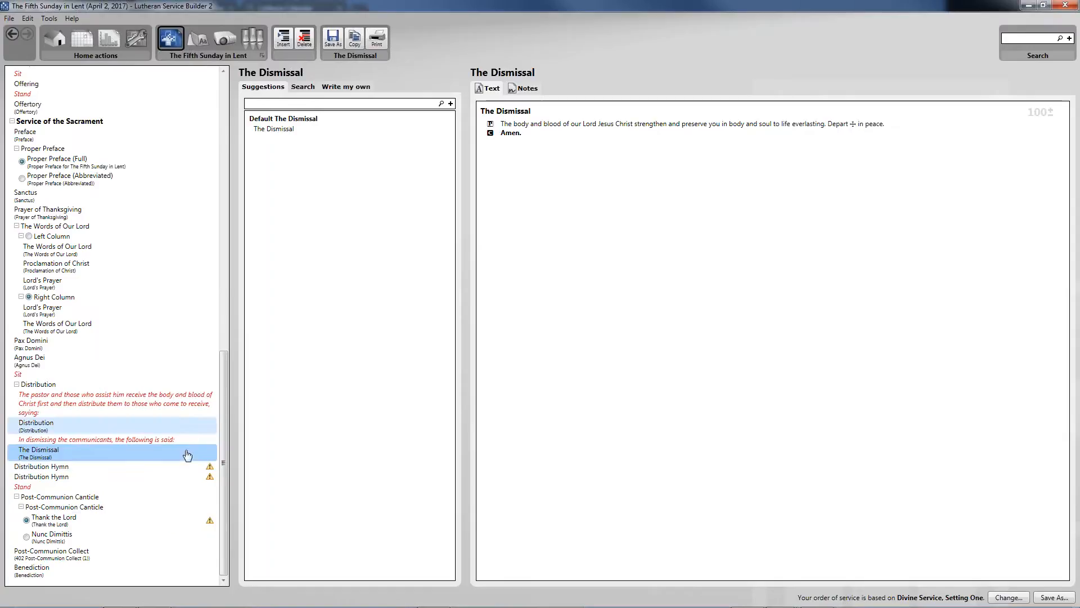
- Assign 647 Lord Jesus Christ, the Church's Head to the first Distribution Hymn and 552 O Christ, Who Shared Our Mortal Life to the second
left_click(70, 471)
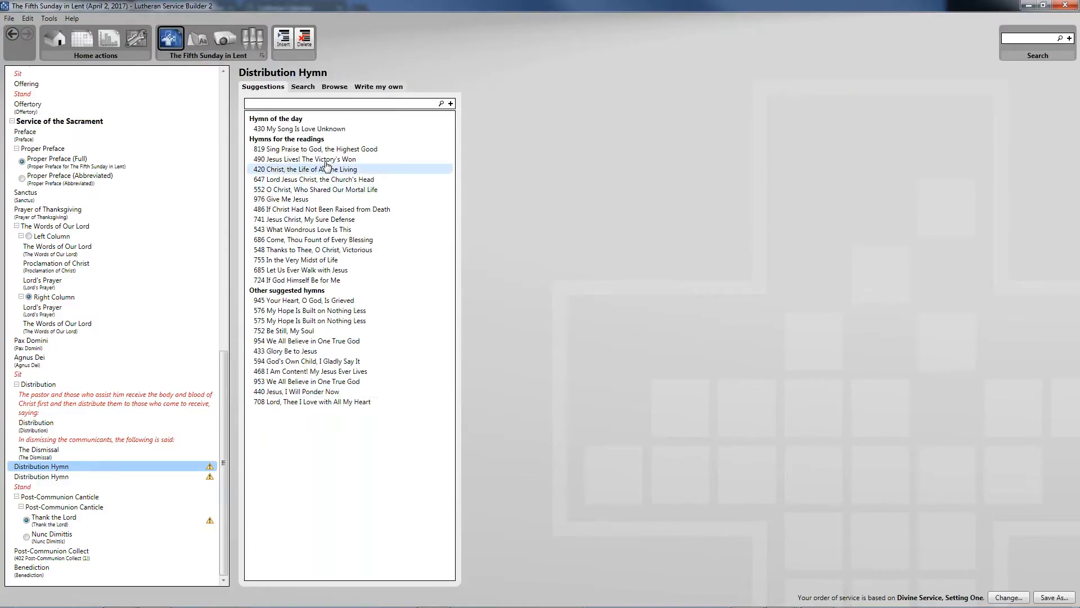
left_click(330, 180)
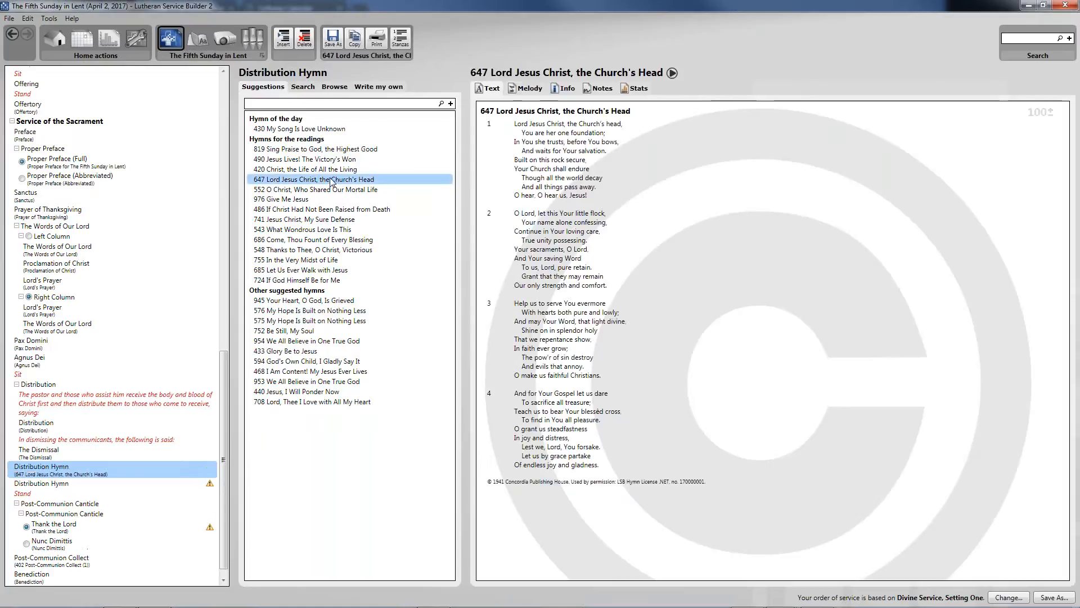
left_click(157, 491)
left_click(115, 485)
left_click(310, 190)
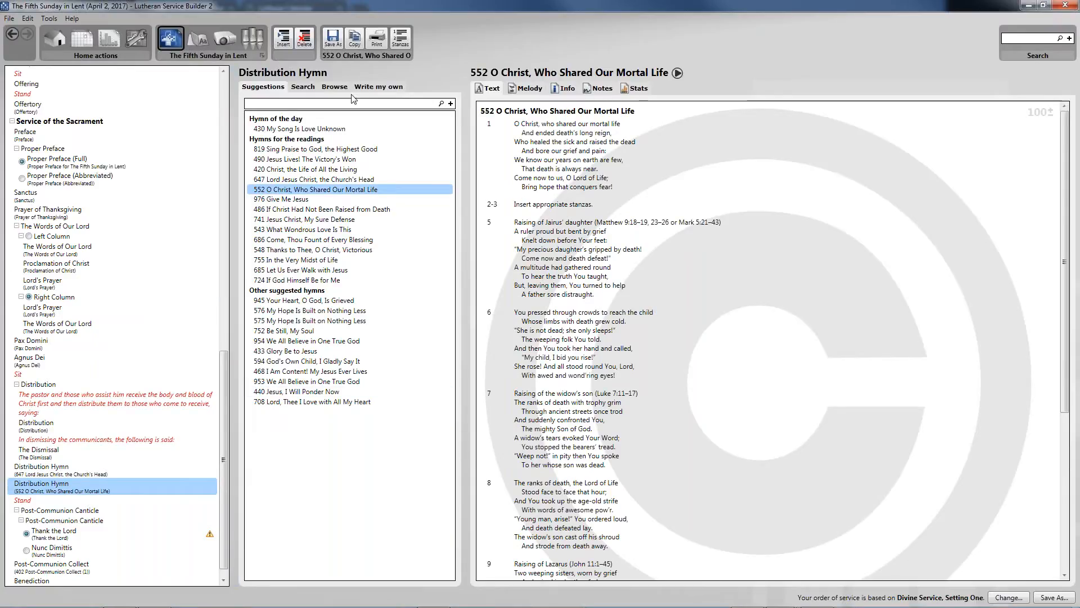
- Browse the full hymn list and choose 976 Give Me Jesus from the Trust hymns for the second Distribution Hymn
left_click(335, 87)
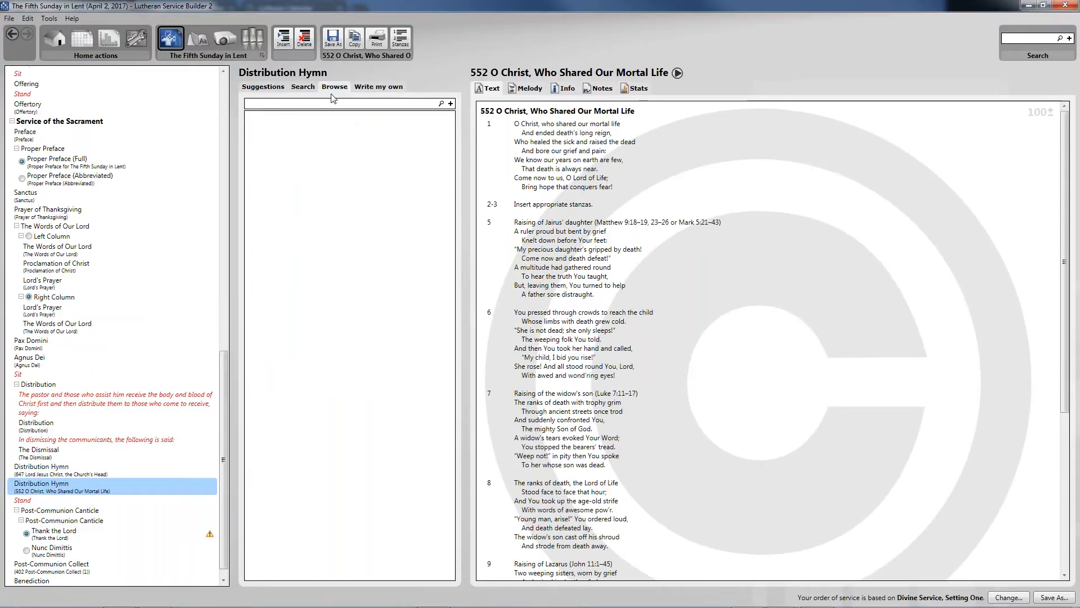
scroll(450, 162, "down", 2)
left_click_drag(448, 157, 449, 565)
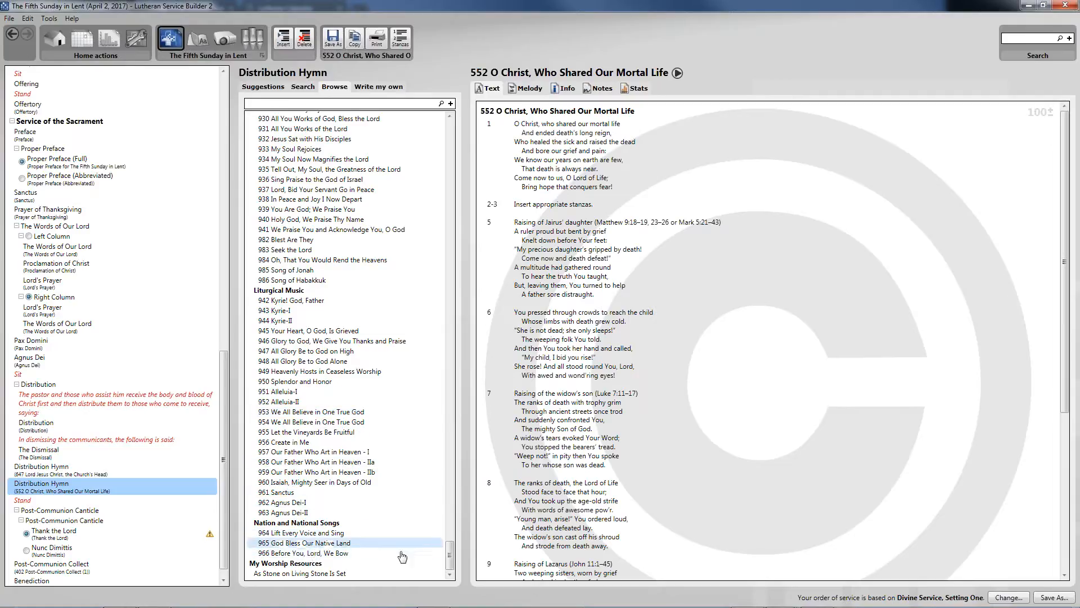
scroll(346, 315, "up", 3)
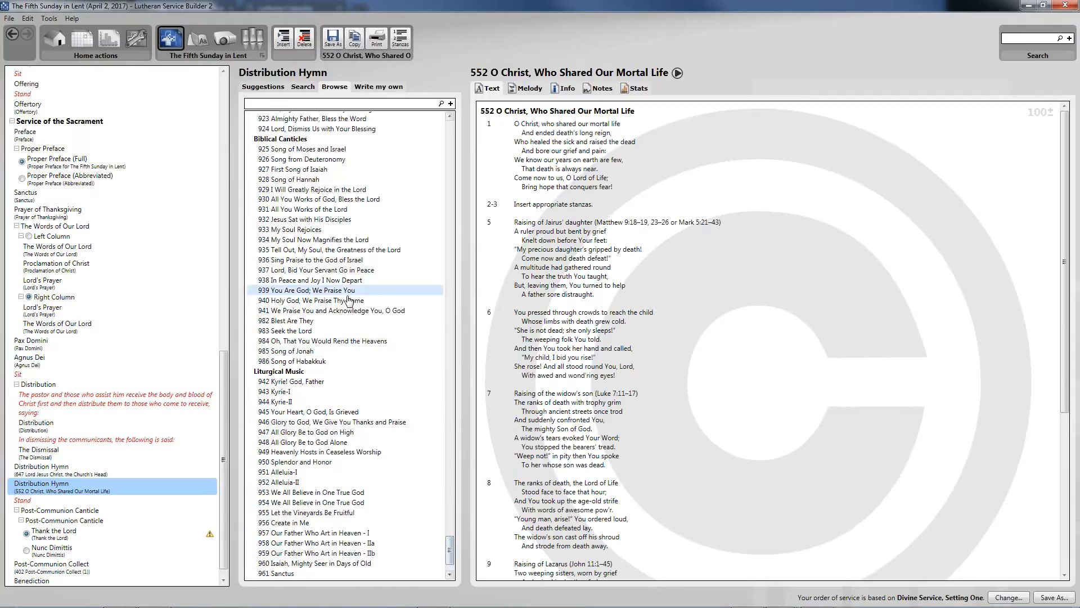
scroll(348, 221, "up", 9)
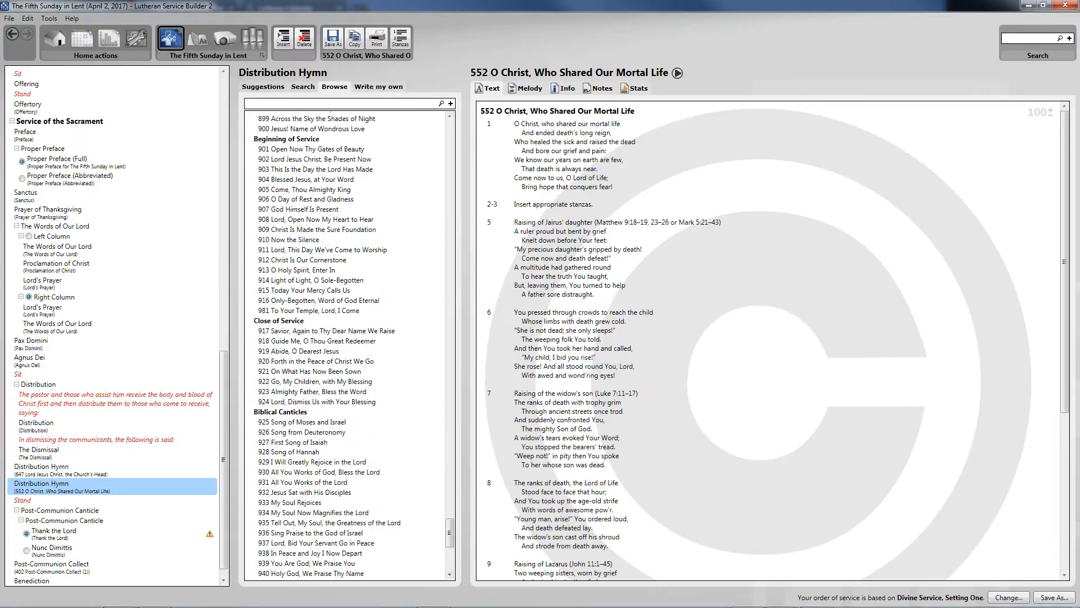
left_click_drag(451, 535, 462, 394)
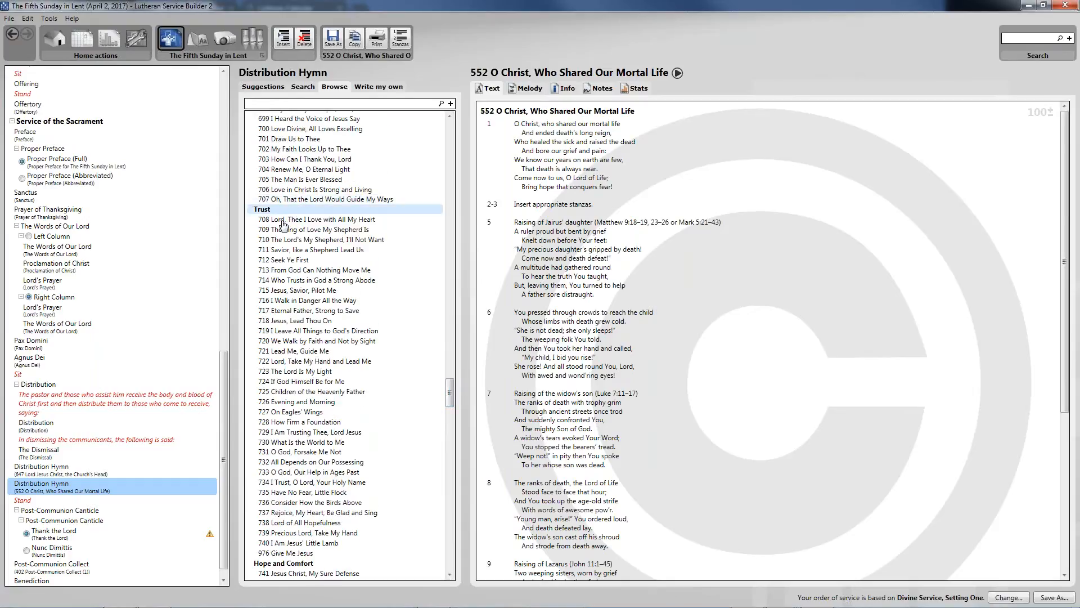
left_click(292, 554)
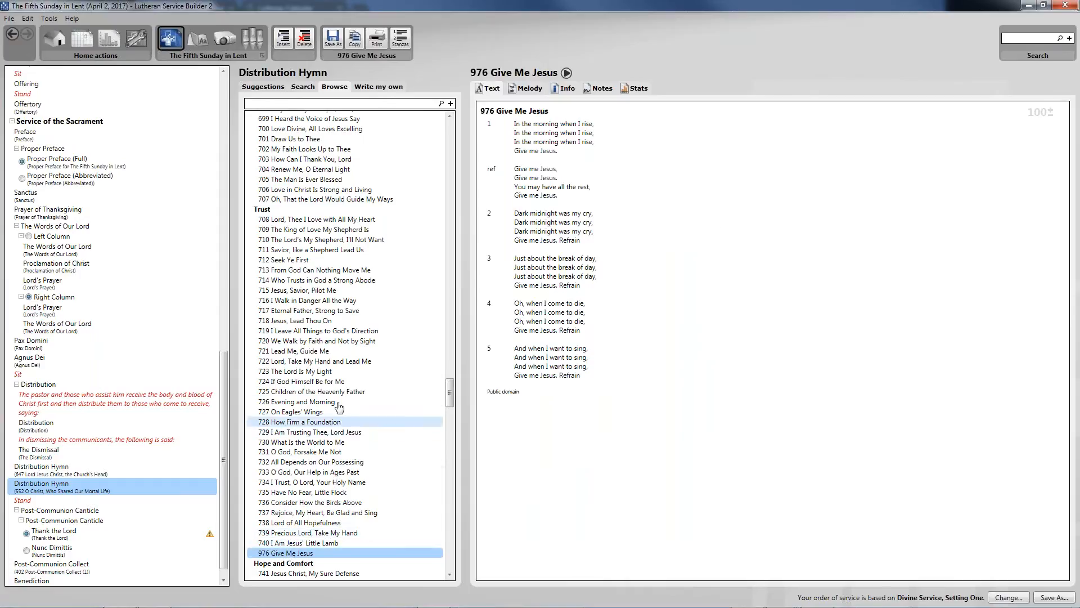
- Choose 975 Blest Be the Tie That Binds from The Church hymns for the second Distribution Hymn and view its author, tune and scripture information
scroll(330, 390, "up", 4)
scroll(332, 326, "up", 4)
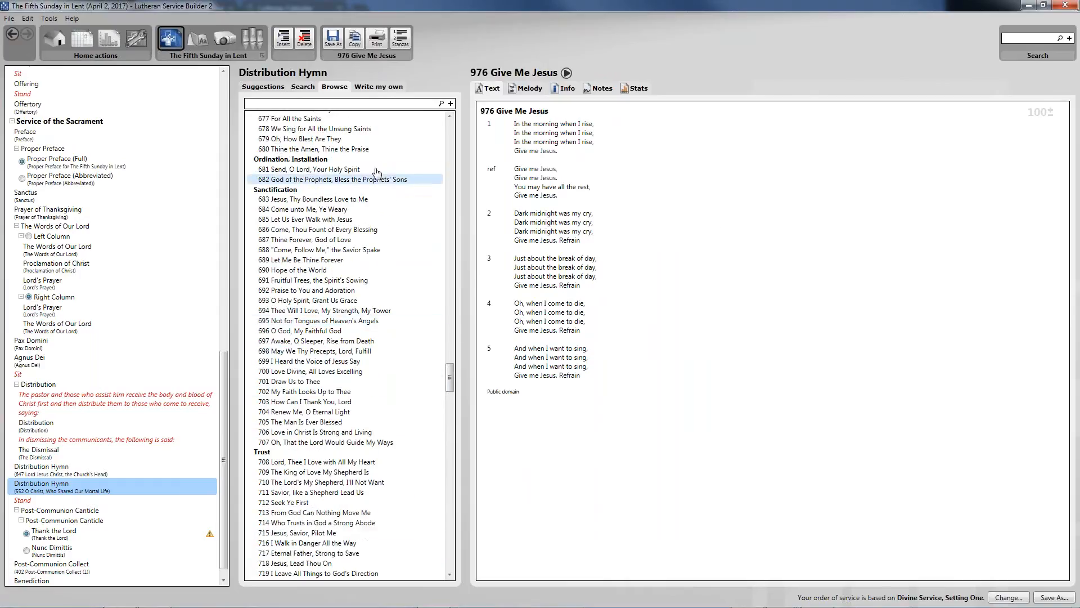
scroll(342, 169, "up", 7)
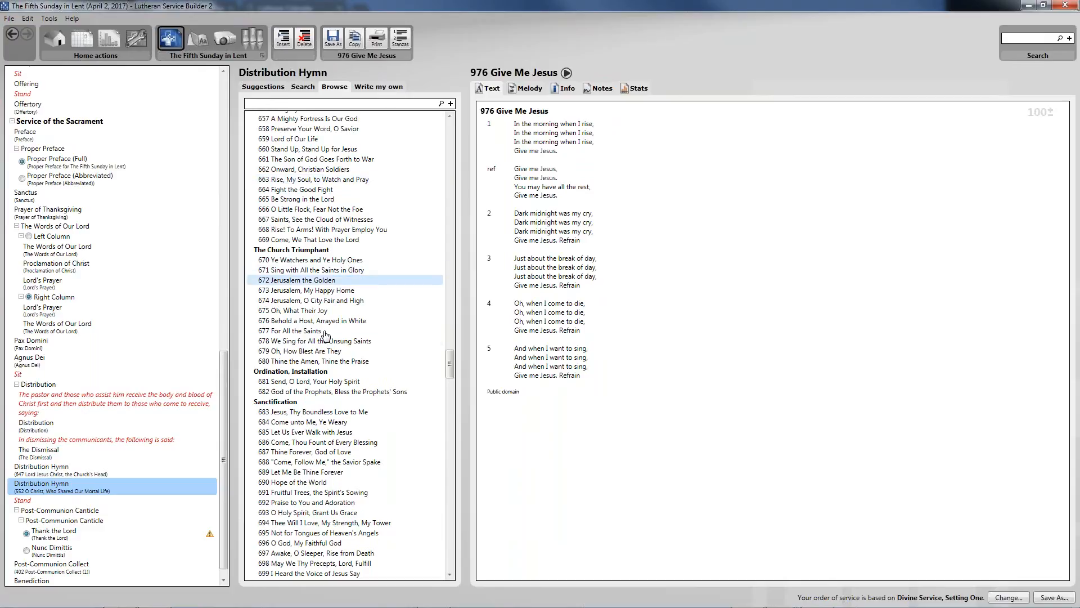
scroll(443, 308, "up", 3)
scroll(443, 307, "up", 5)
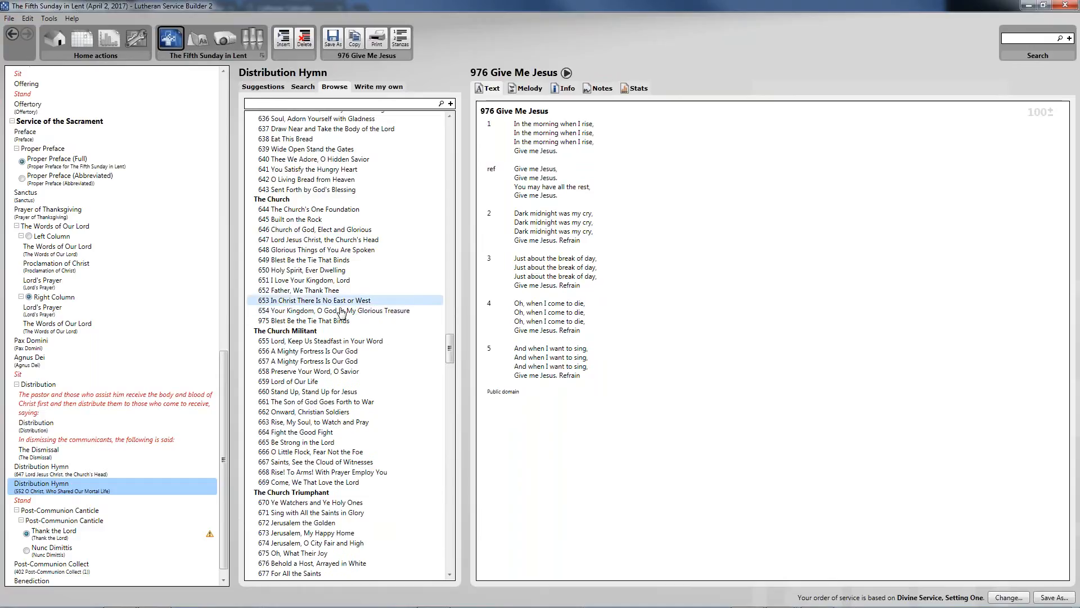
left_click(310, 321)
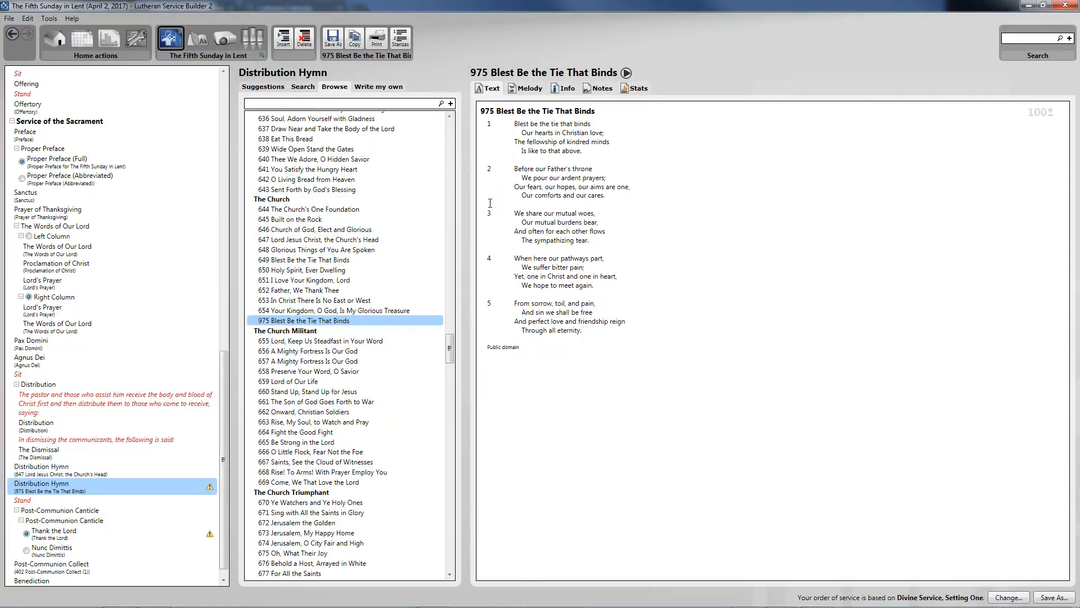
left_click(564, 92)
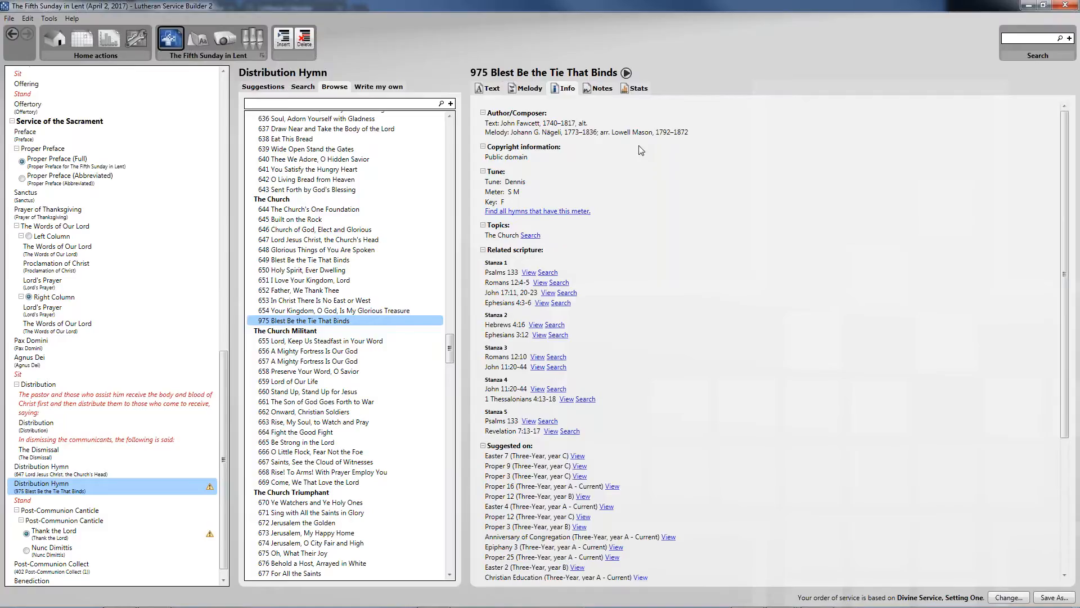
- Search the hymns for "amazing grace", open the text of 437 Alas! And Did My Savior Bleed, and preview 558 Not unto Us
left_click(293, 88)
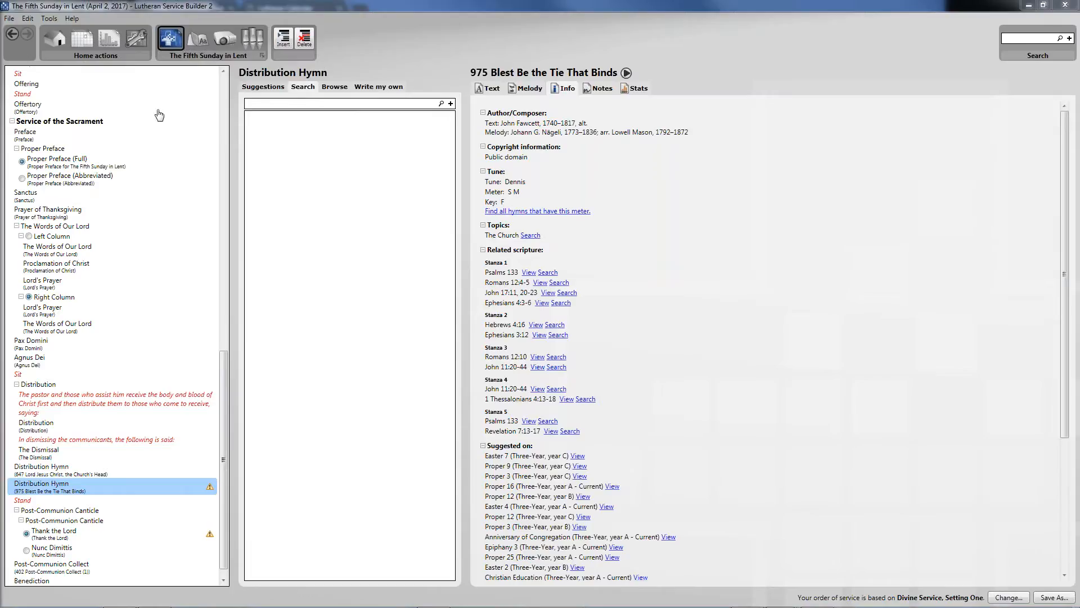
left_click(333, 104)
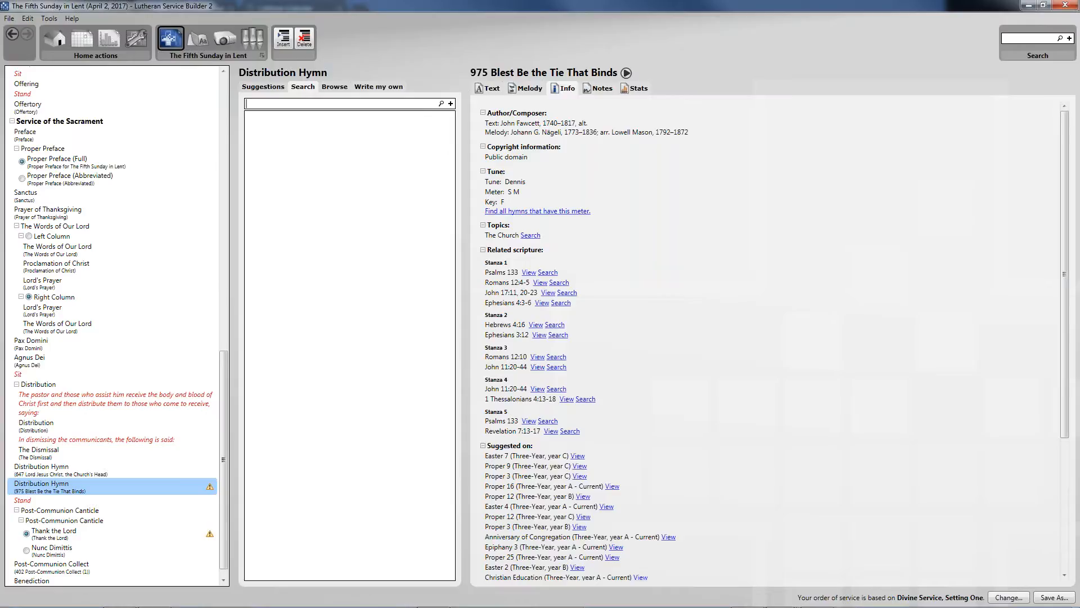
type("amazing grace")
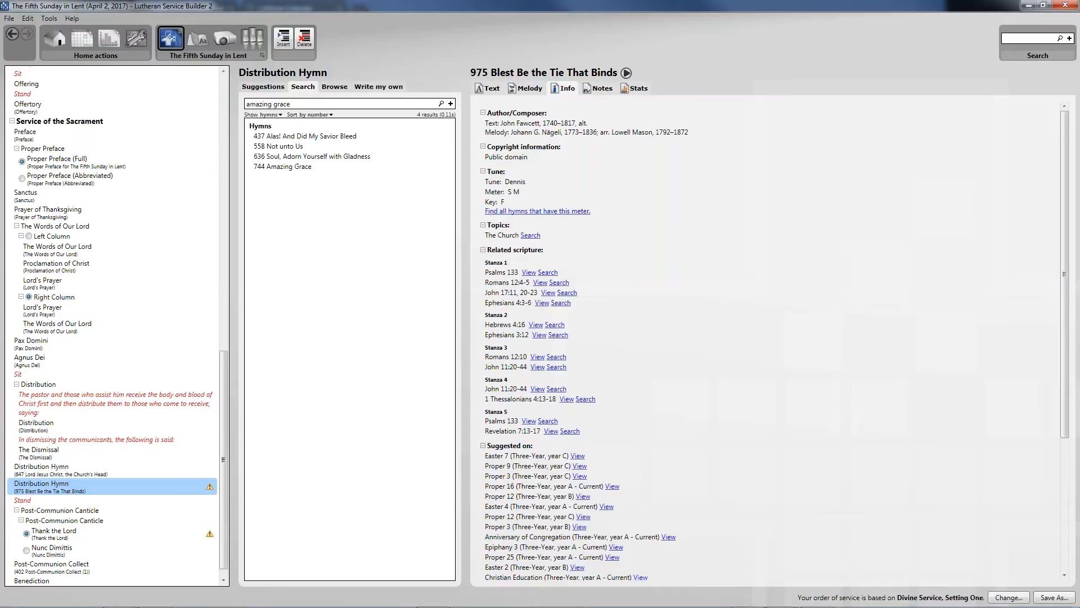
left_click(355, 137)
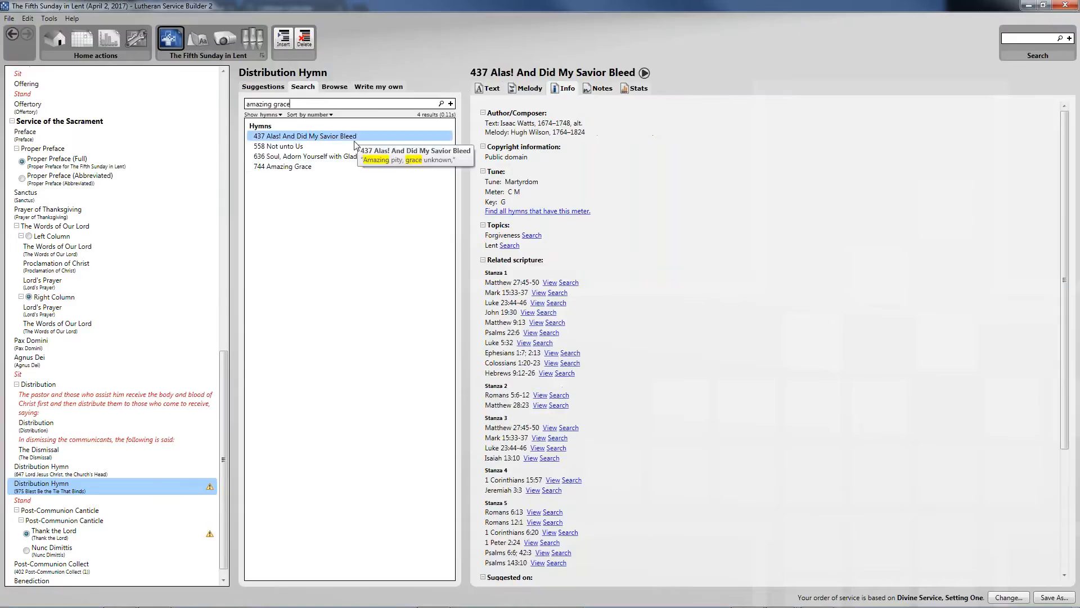
left_click(485, 89)
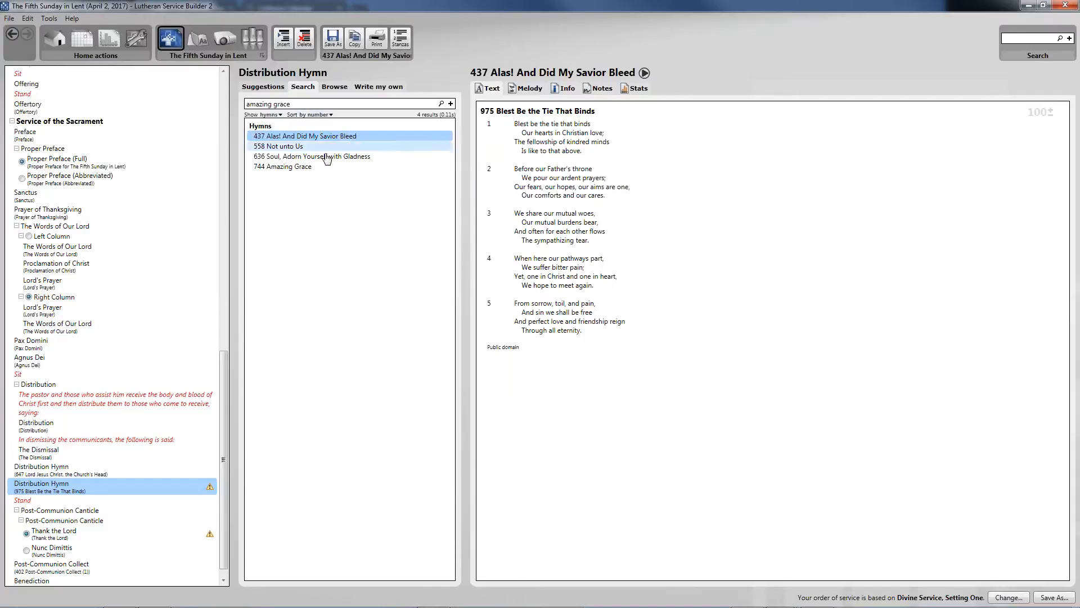
mouse_move(303, 168)
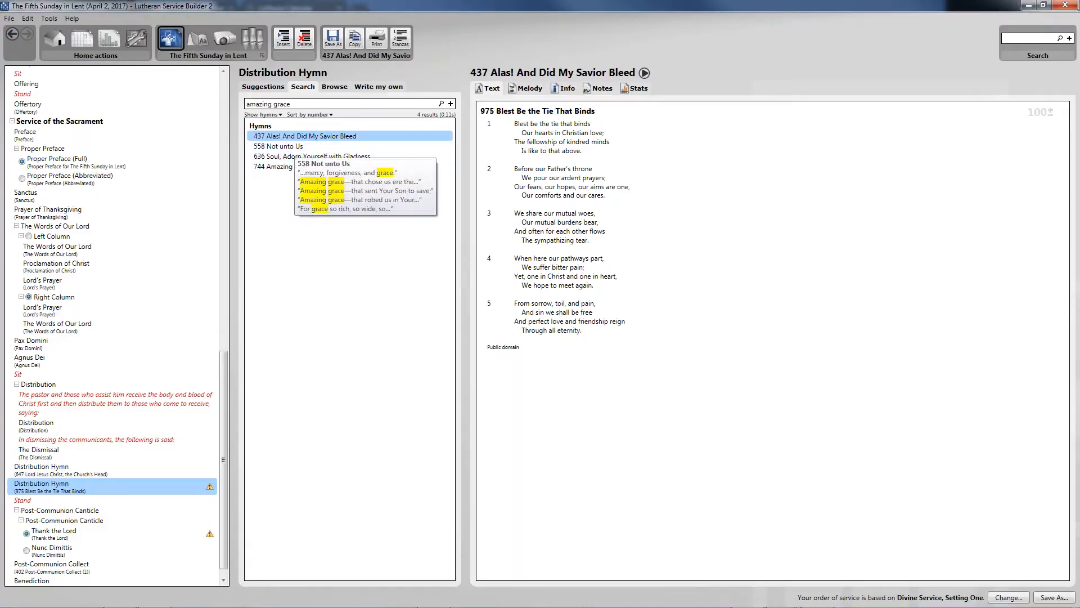
- Sort the "amazing grace" results by relevance, then alphabetically, and return them to relevance order
left_click(328, 117)
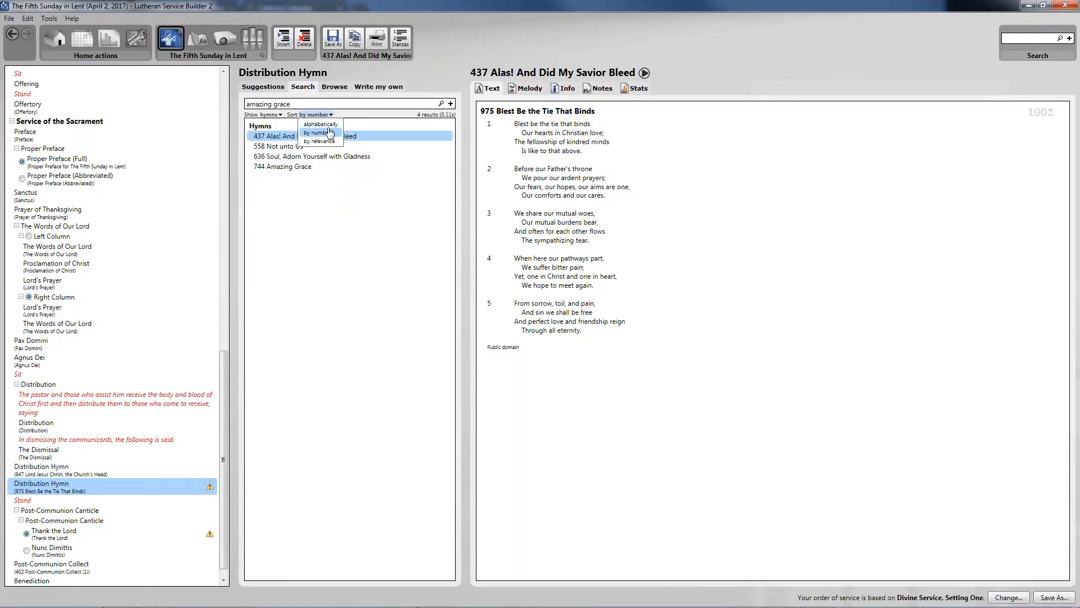
left_click(327, 140)
mouse_move(324, 129)
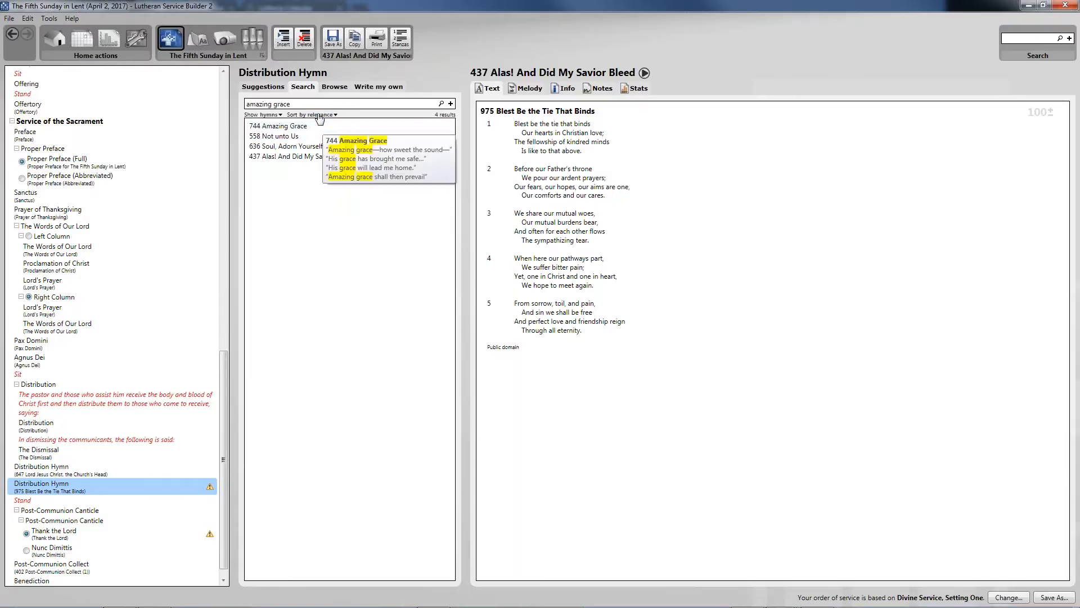
left_click(316, 115)
left_click(319, 125)
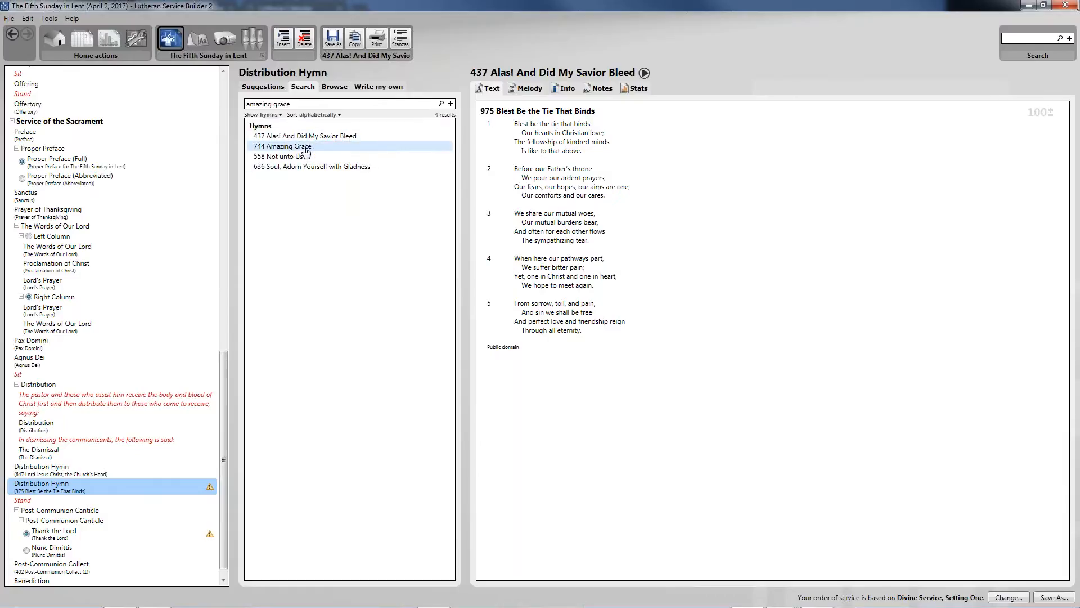
mouse_move(288, 151)
left_click(318, 115)
left_click(322, 142)
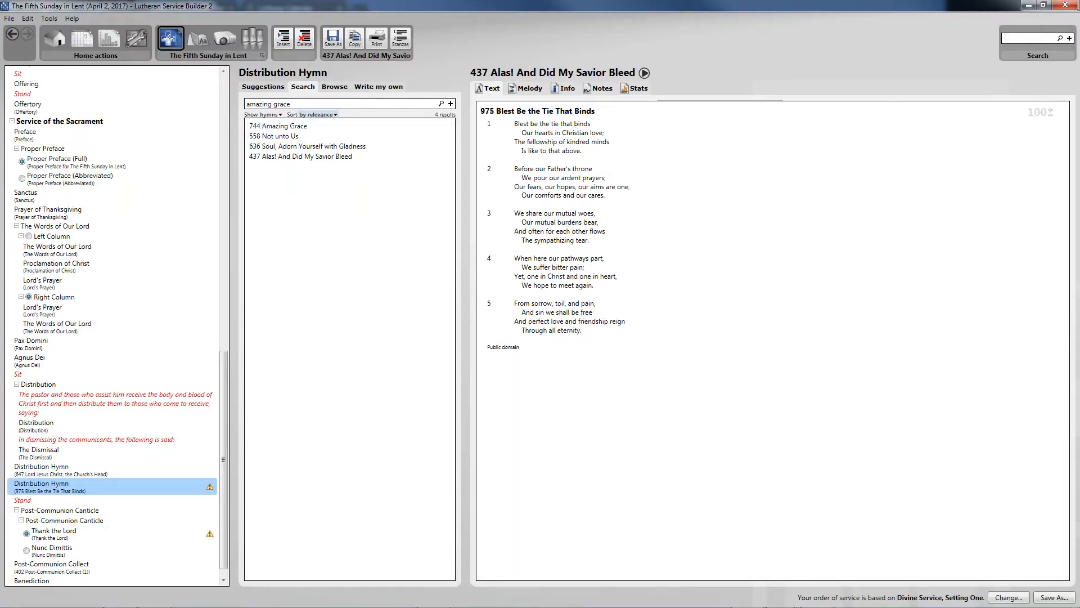
- Widen the search to show everything and shorten the search text to "grace"
left_click(277, 115)
left_click(276, 124)
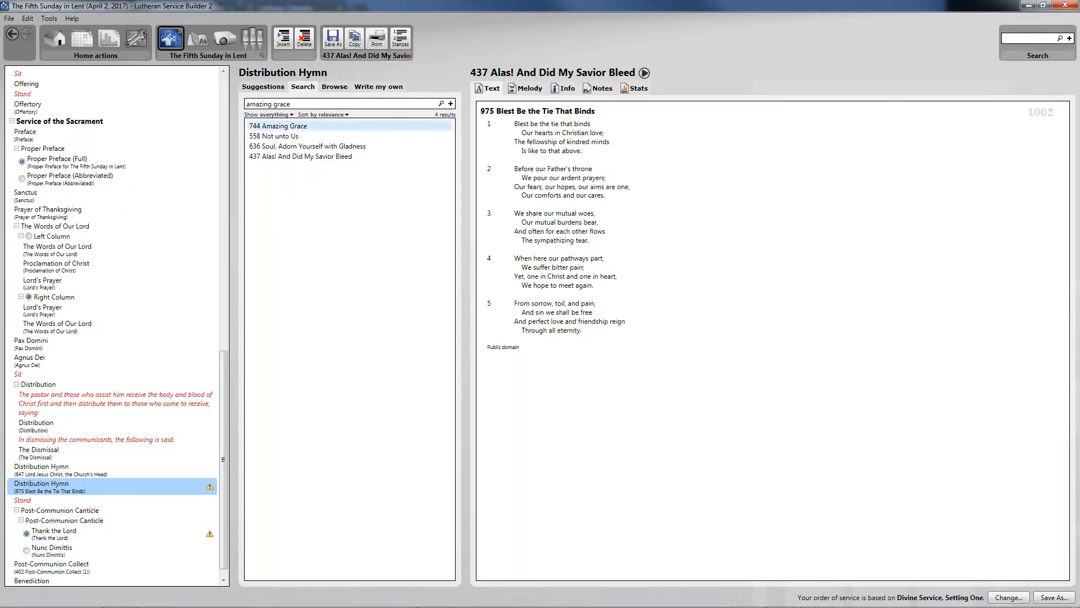
triple_click(274, 106)
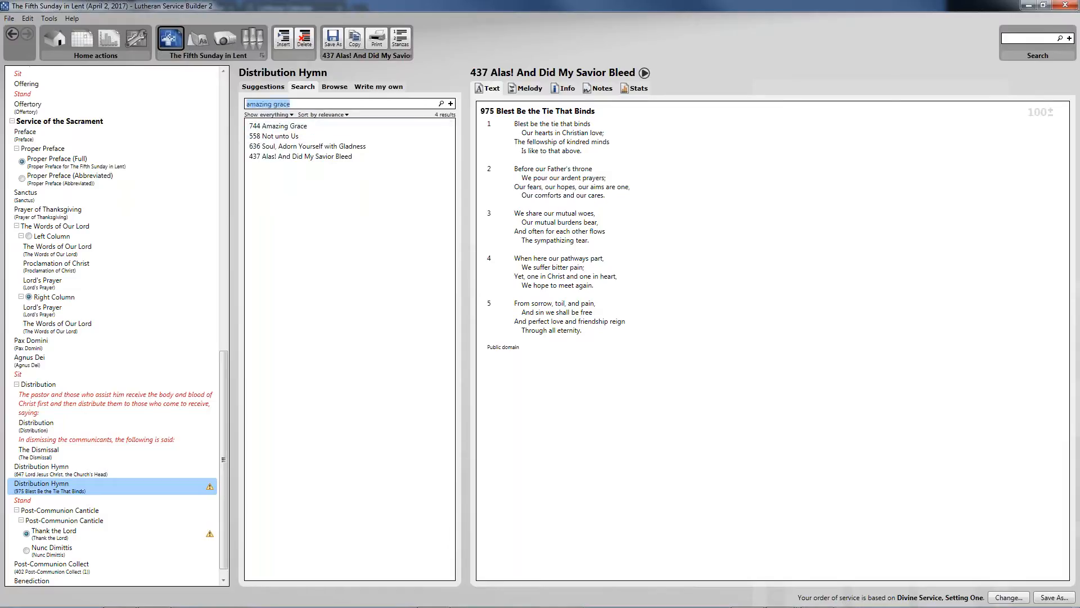
double_click(272, 105)
key("Delete")
key("Delete")
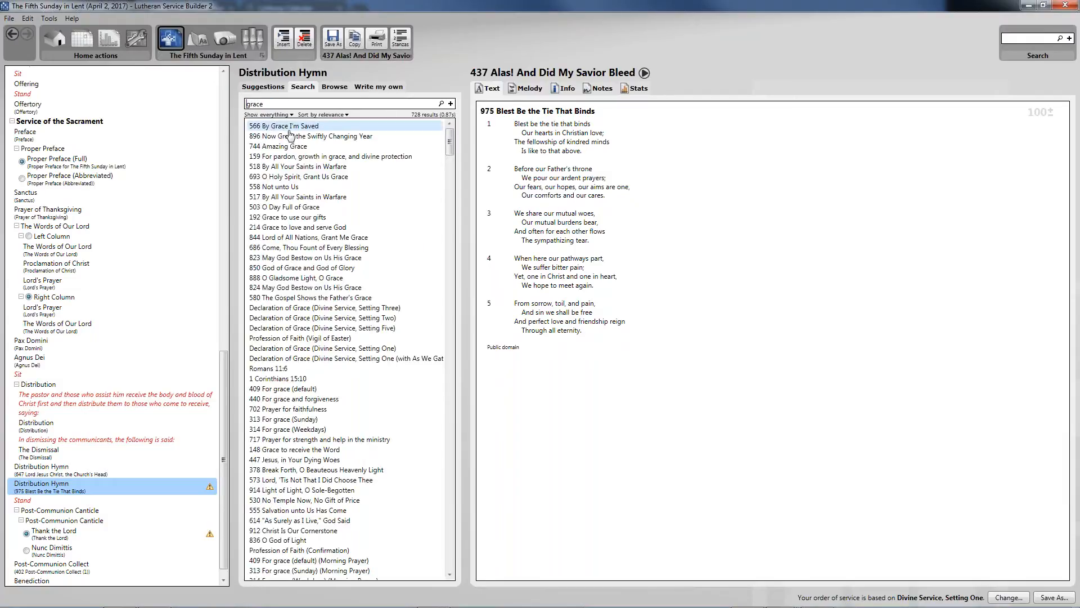
left_click_drag(448, 145, 406, 94)
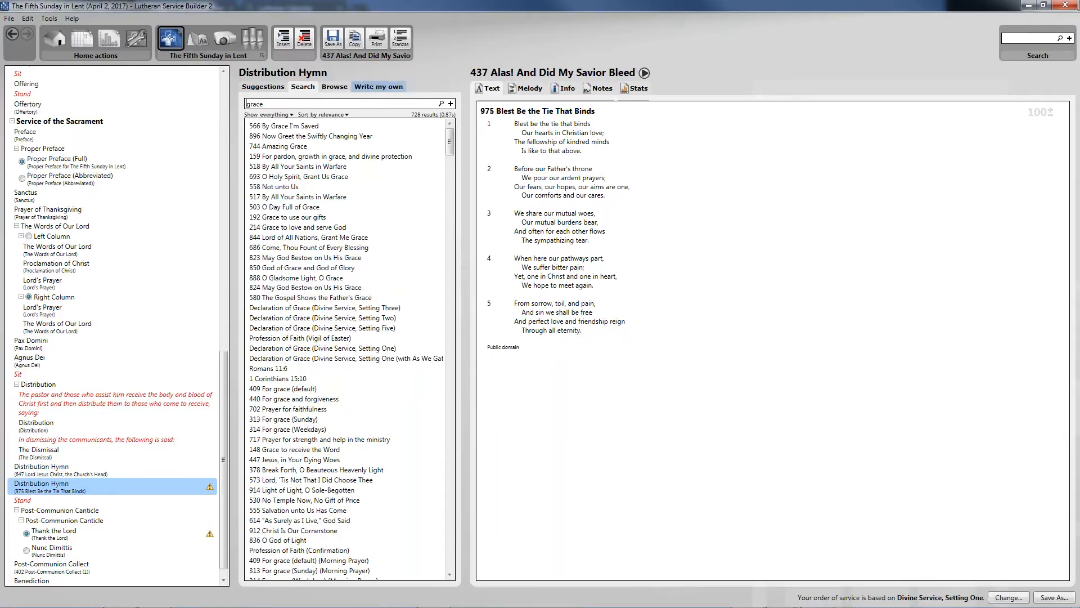
- Limit the "grace" results to Scripture and look through the listed passages
left_click(276, 114)
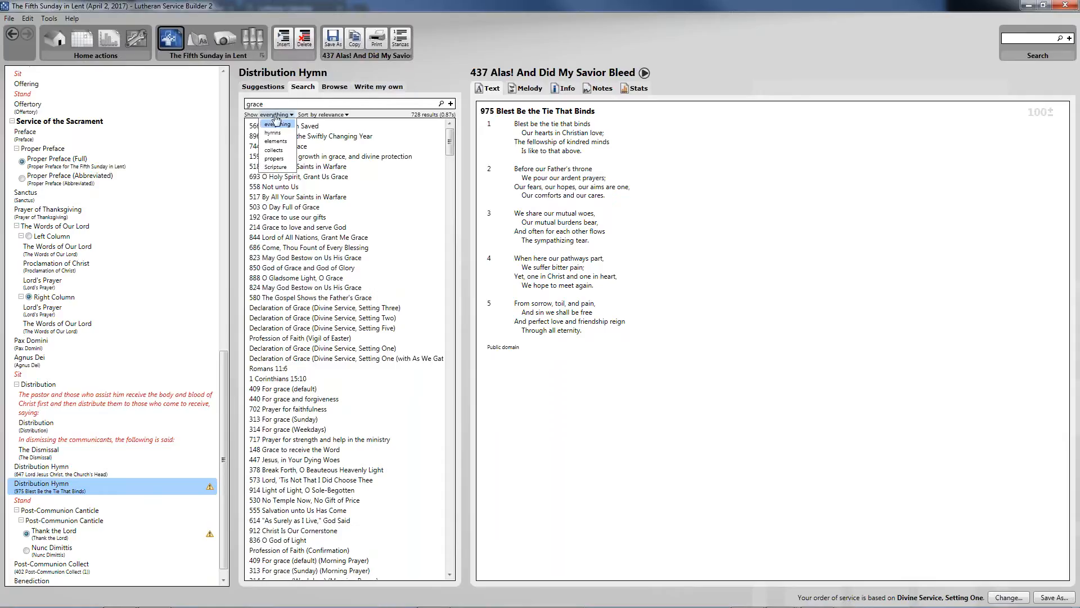
left_click(285, 169)
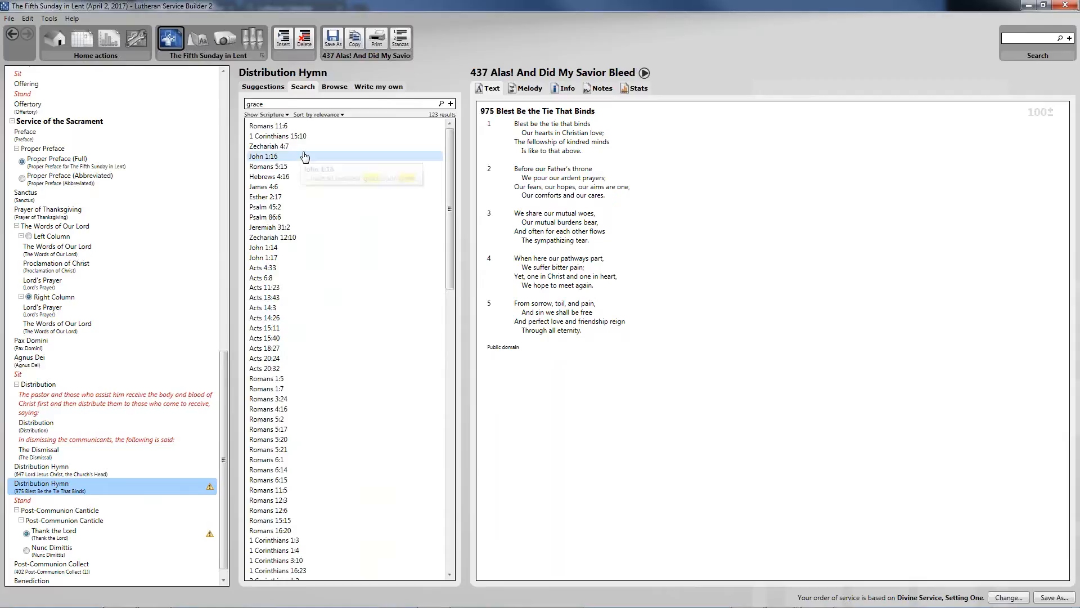
scroll(318, 266, "down", 20)
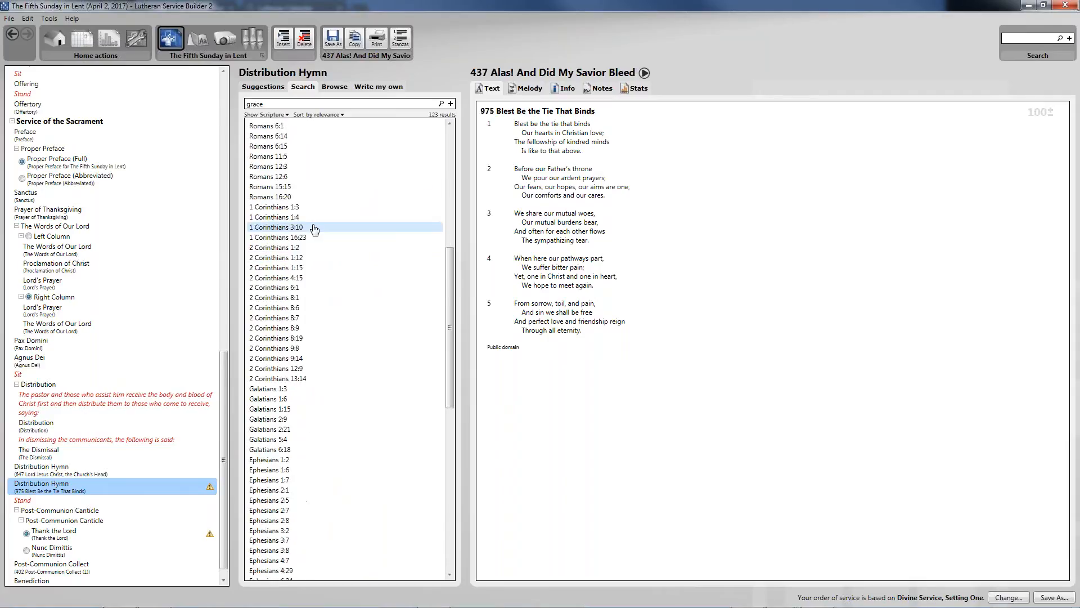
scroll(331, 310, "up", 7)
scroll(327, 309, "down", 7)
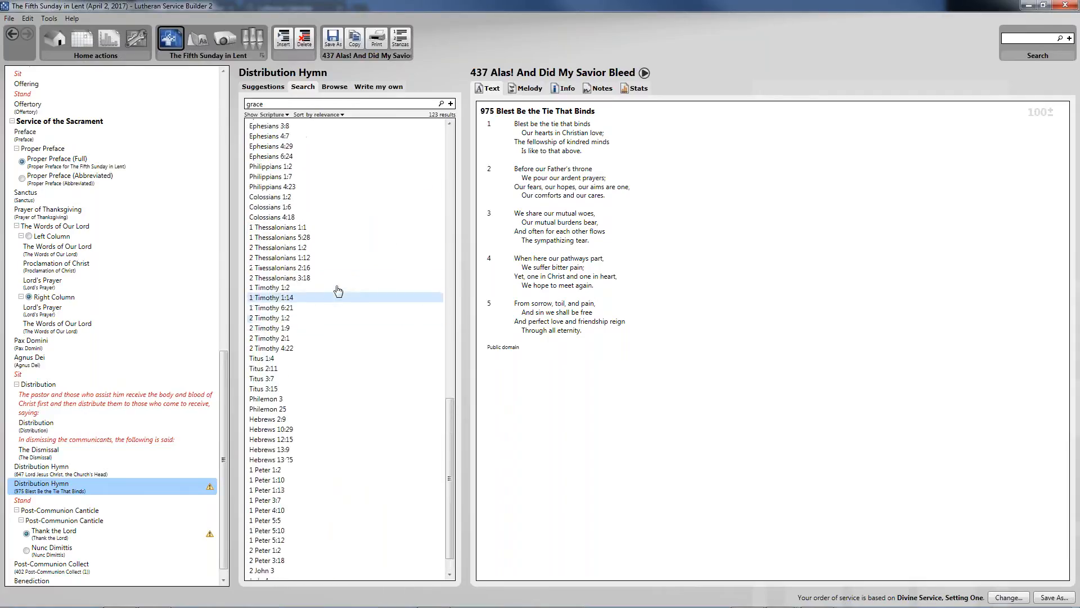
mouse_move(345, 292)
scroll(337, 298, "up", 20)
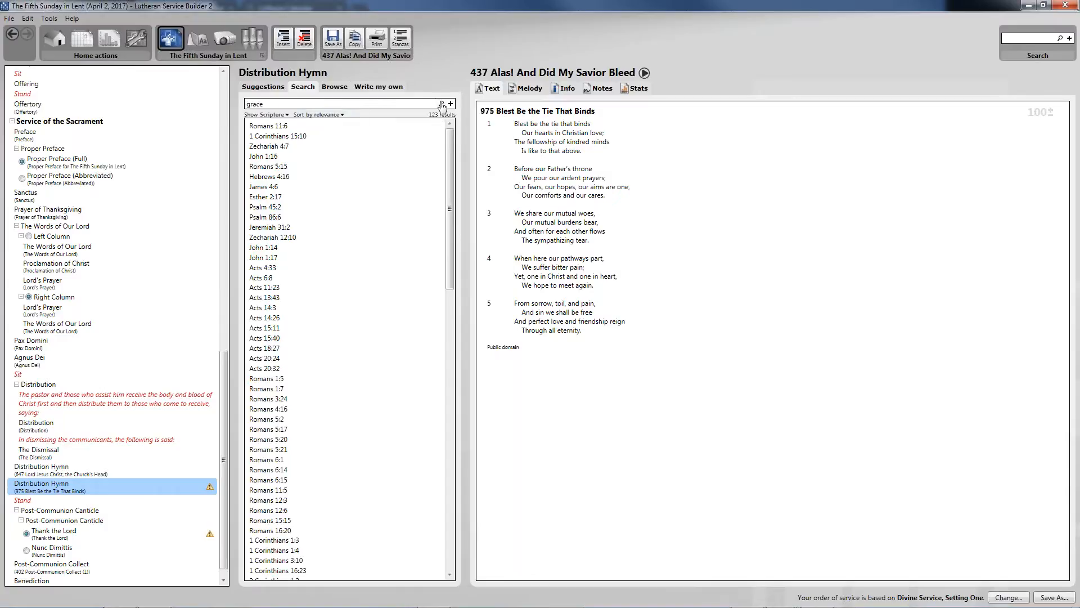
- Search for the exact phrase "amazing grace" in quotation marks and show everything instead of only Scripture
mouse_move(442, 106)
left_click_drag(264, 104, 216, 106)
type("\"amag")
key("BackSpace")
type("zing")
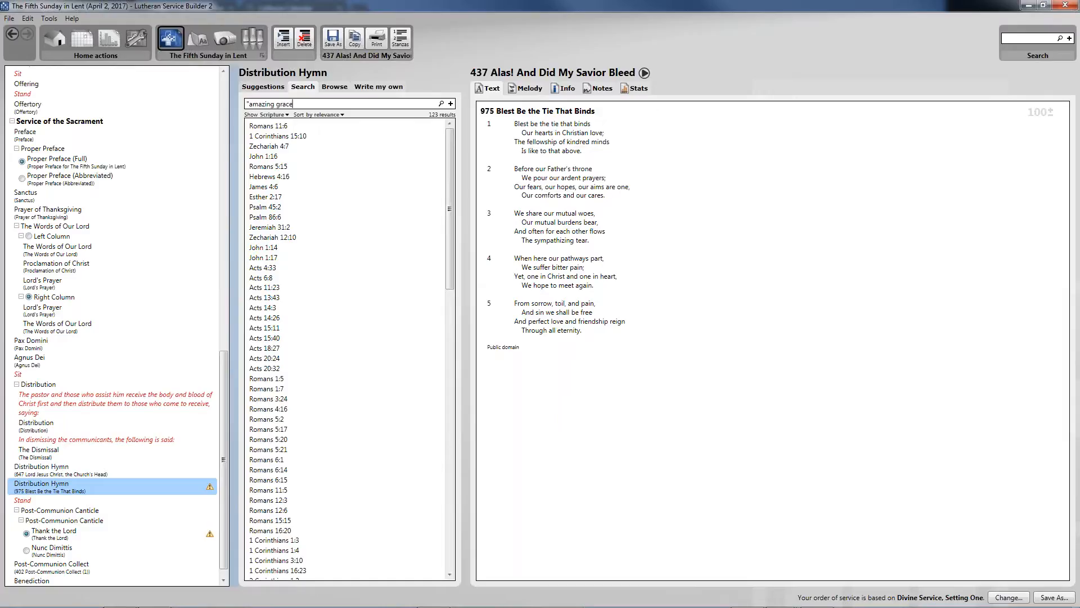
type(" grace\"")
key("Return")
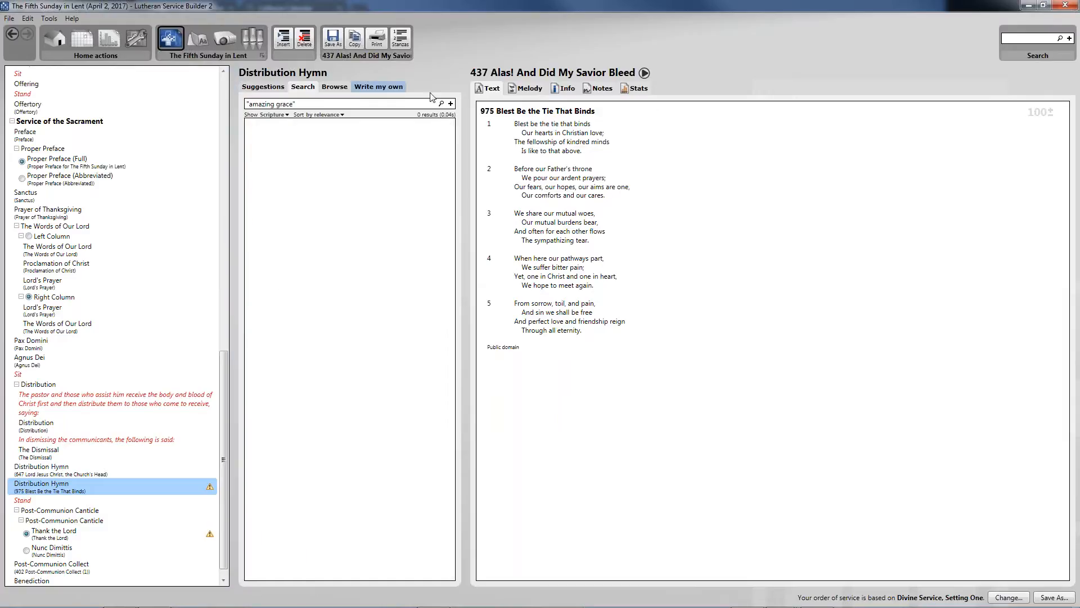
left_click(273, 115)
left_click(280, 131)
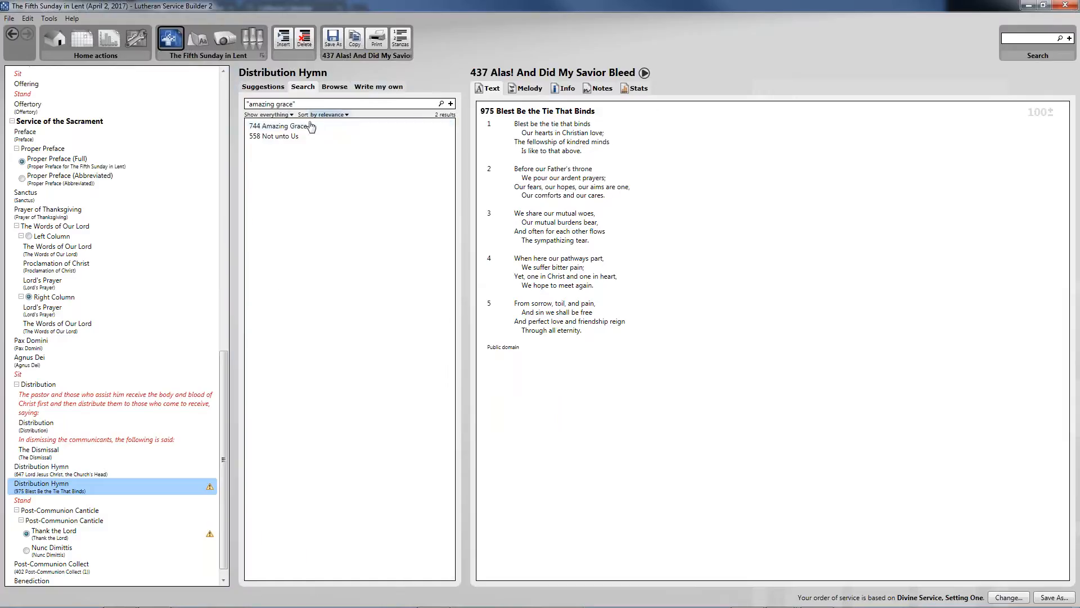
mouse_move(300, 141)
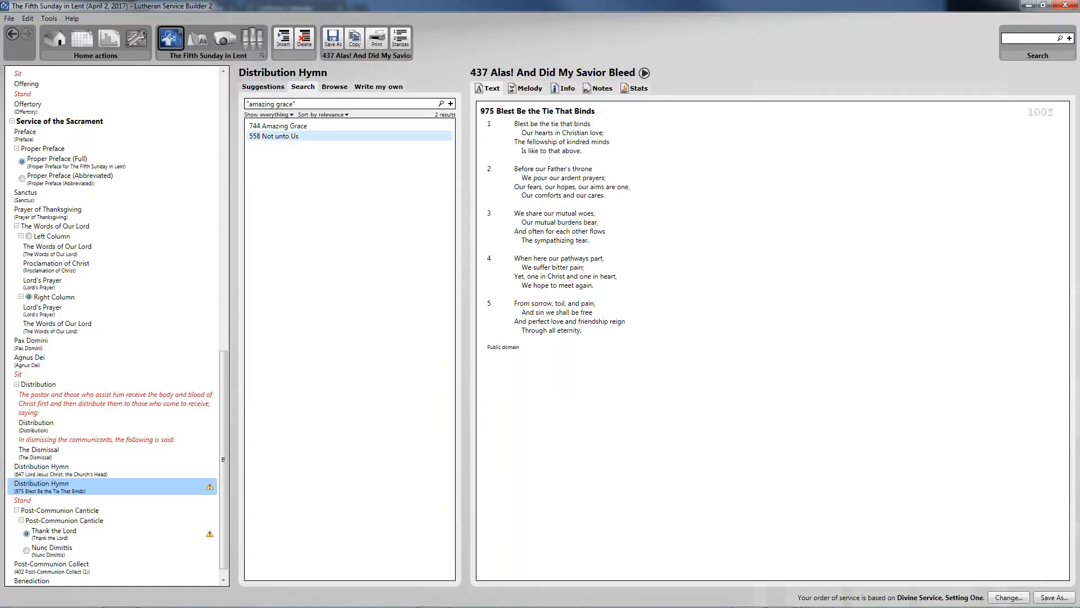
- Search for the number range 540-549 for the second Distribution Hymn and sort the results by number
left_click(337, 88)
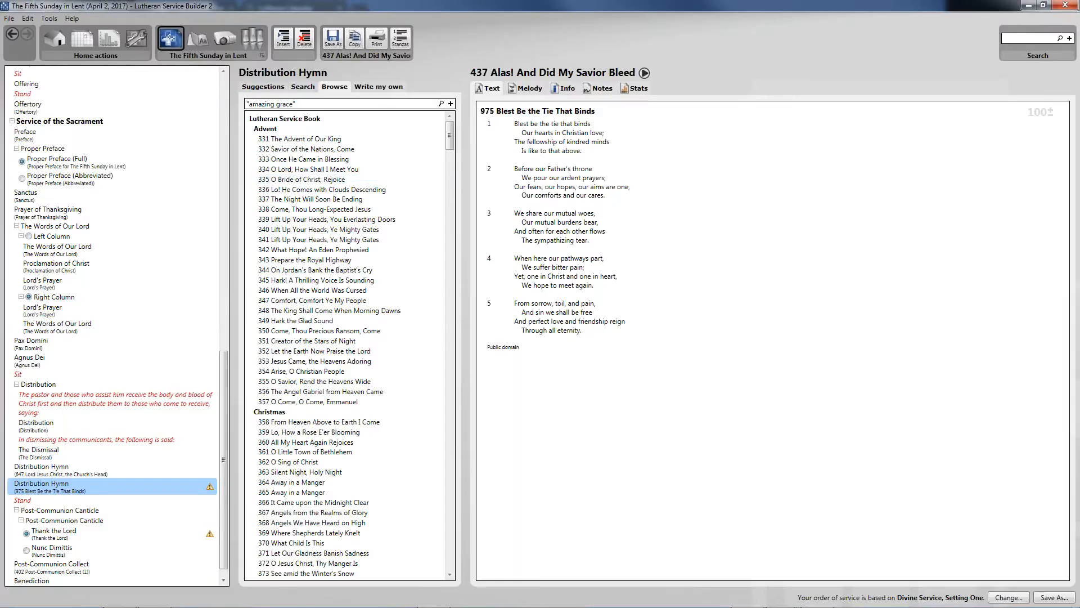
left_click(264, 88)
left_click_drag(258, 104, 246, 104)
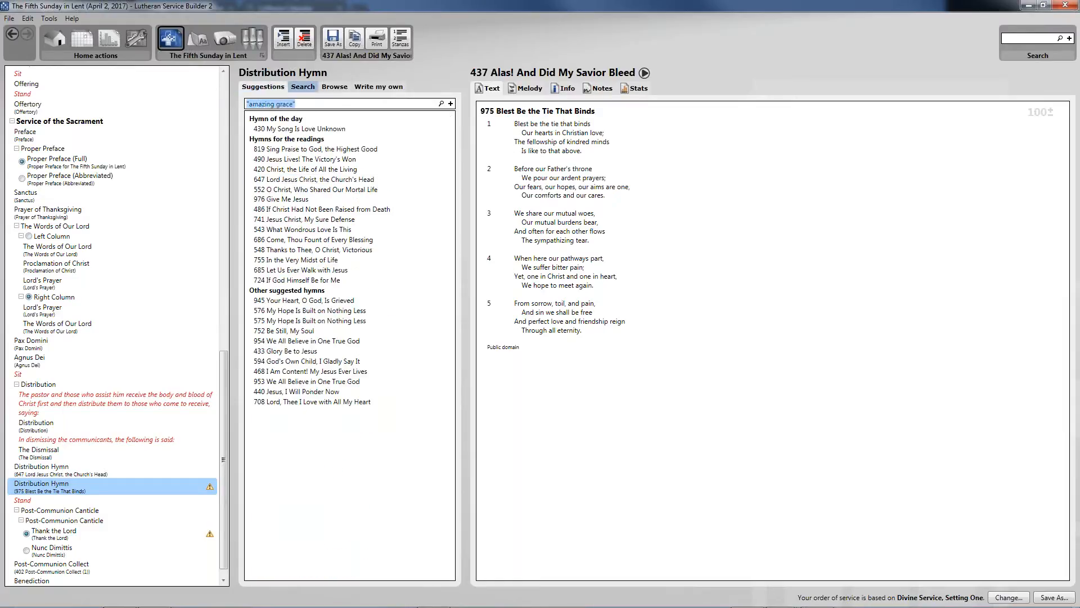
left_click(303, 88)
left_click_drag(315, 104, 246, 102)
type("540-549")
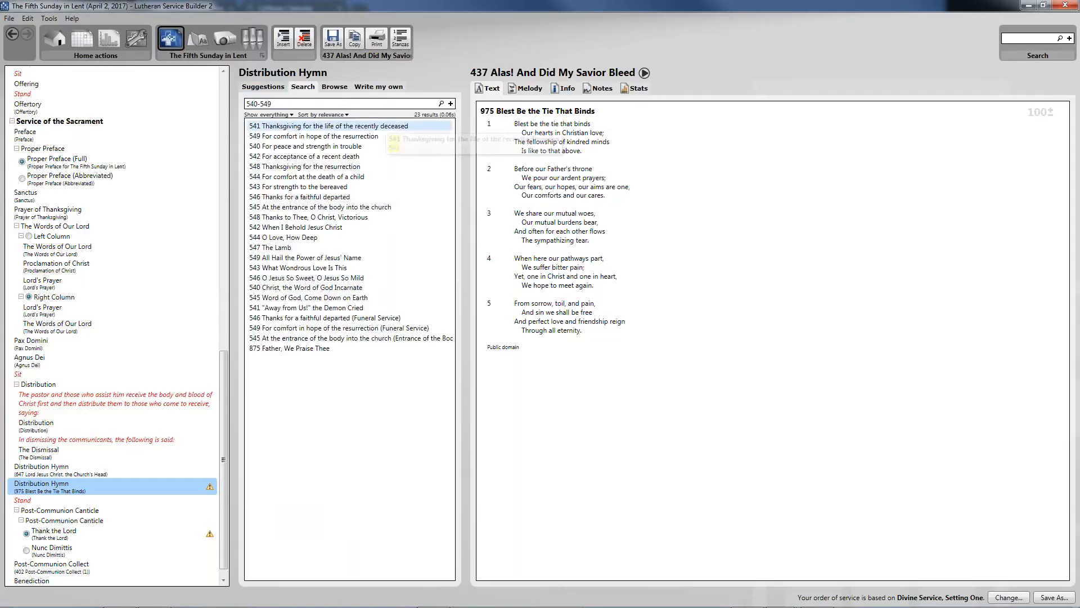
left_click(323, 114)
left_click(333, 132)
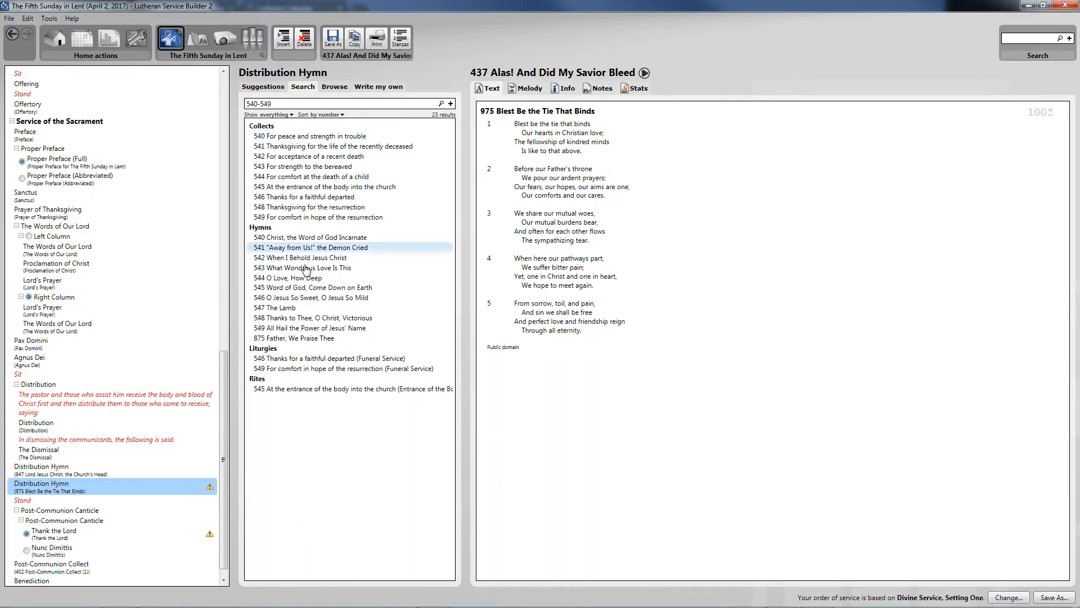
- Limit the 540-549 search results for the Distribution Hymn to hymns and preview 875 Father, We Praise Thee
left_click(277, 114)
left_click(273, 133)
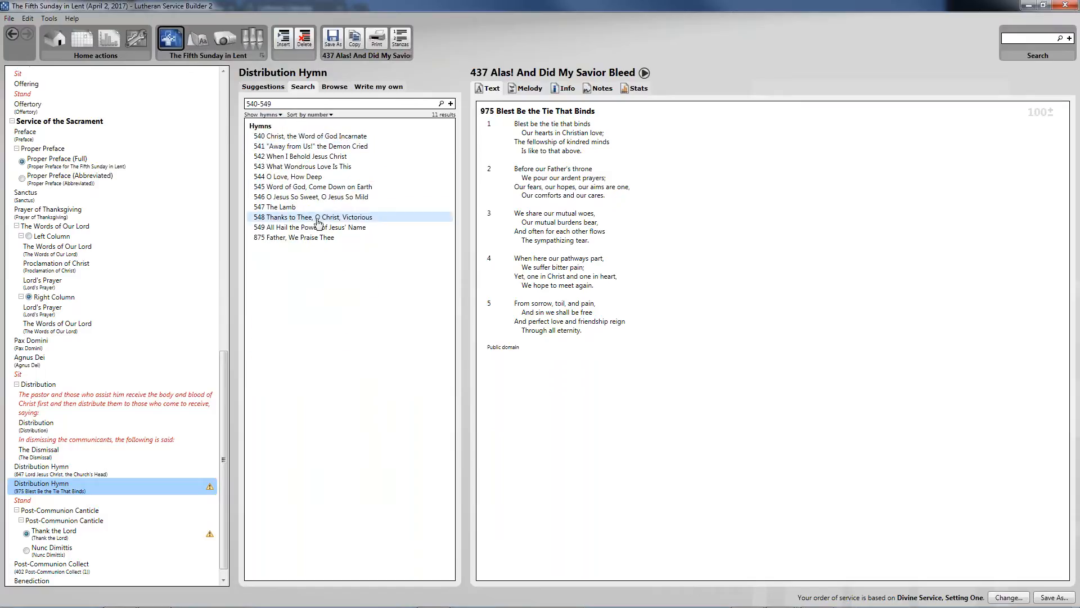
mouse_move(328, 240)
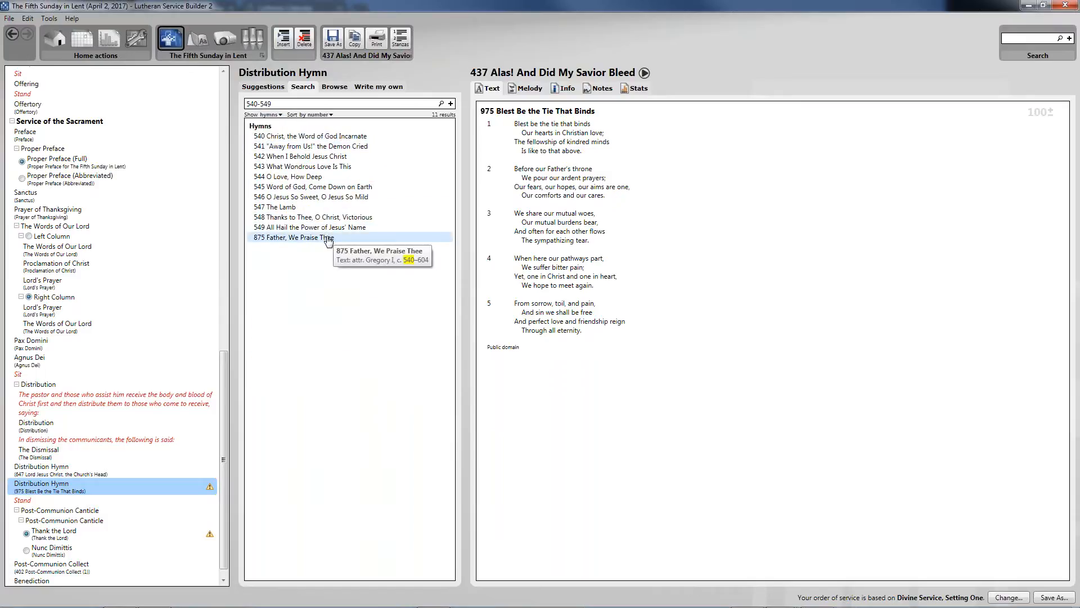
left_click(329, 239)
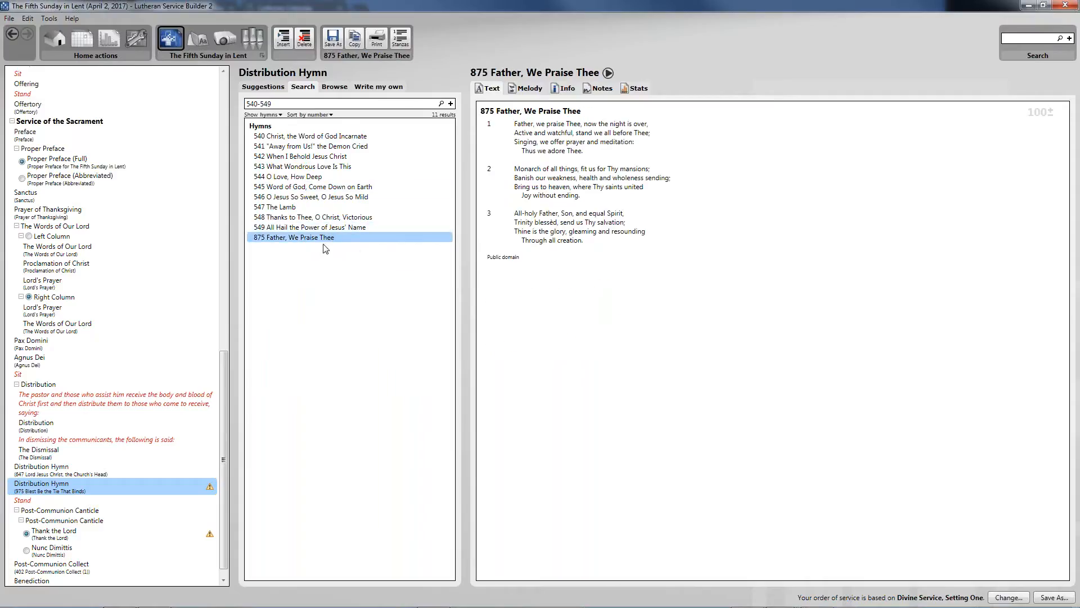
- Open the advanced search form to view its criteria, and close it without running a search
mouse_move(319, 246)
left_click(451, 104)
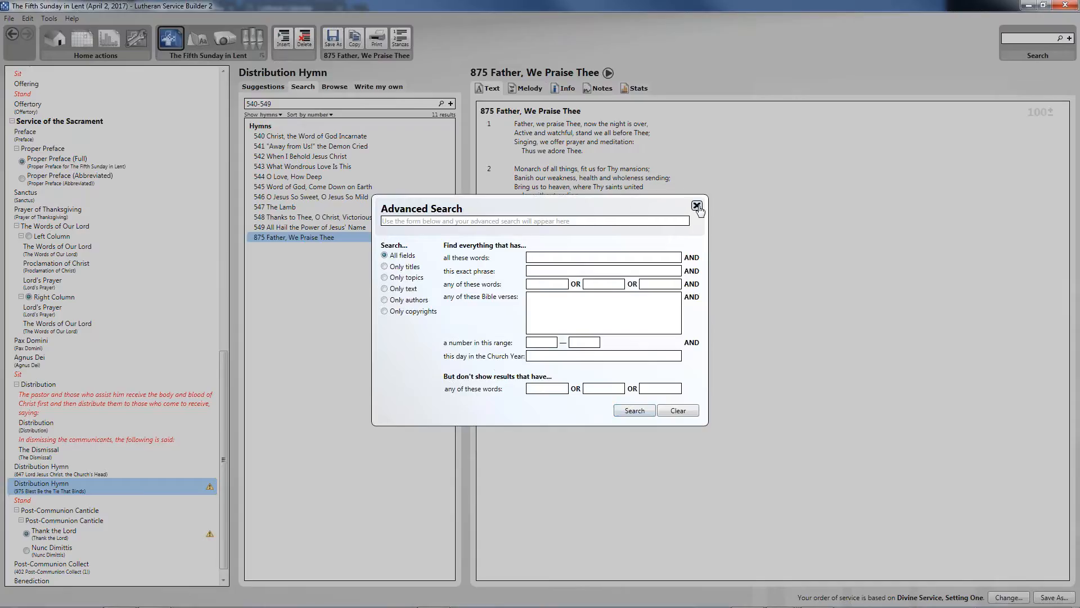
left_click(697, 206)
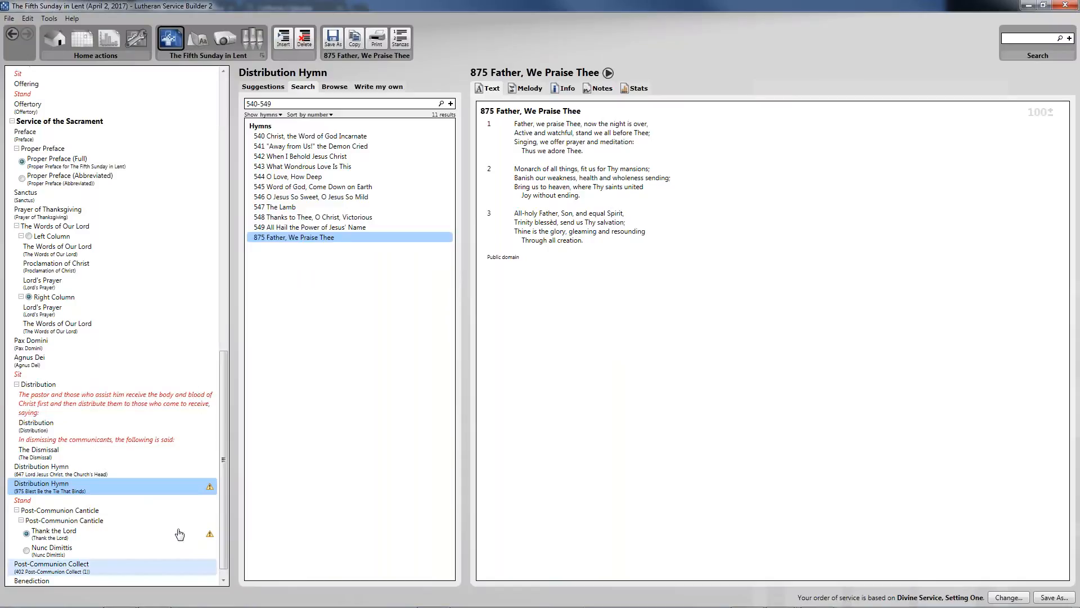
- Compare the Thank the Lord and Nunc Dimittis options of the Post-Communion Canticle, including their suggested alternatives
mouse_move(210, 487)
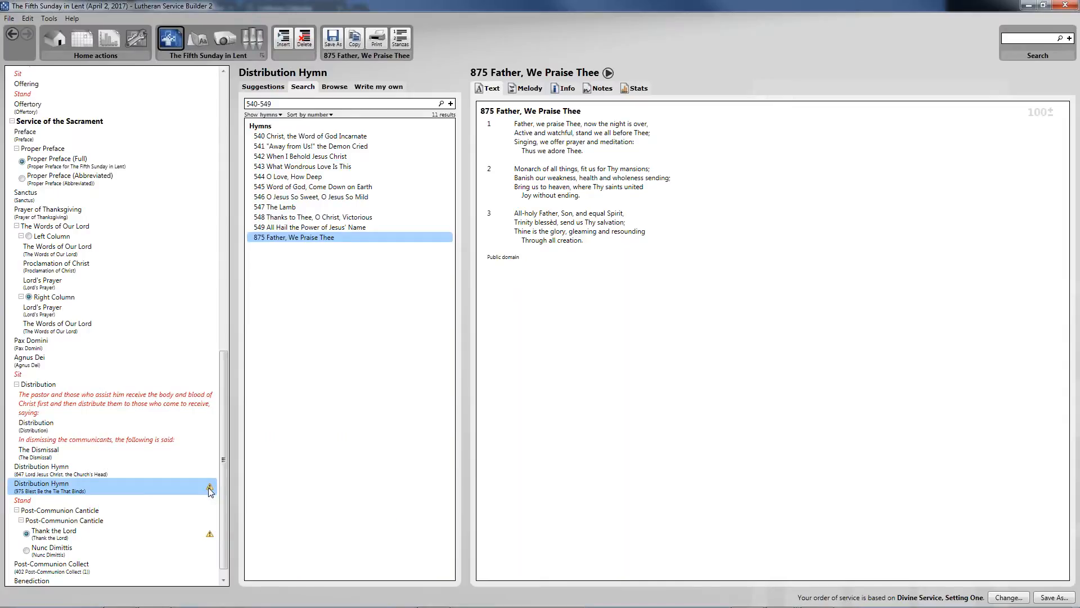
scroll(200, 495, "down", 1)
scroll(200, 495, "up", 1)
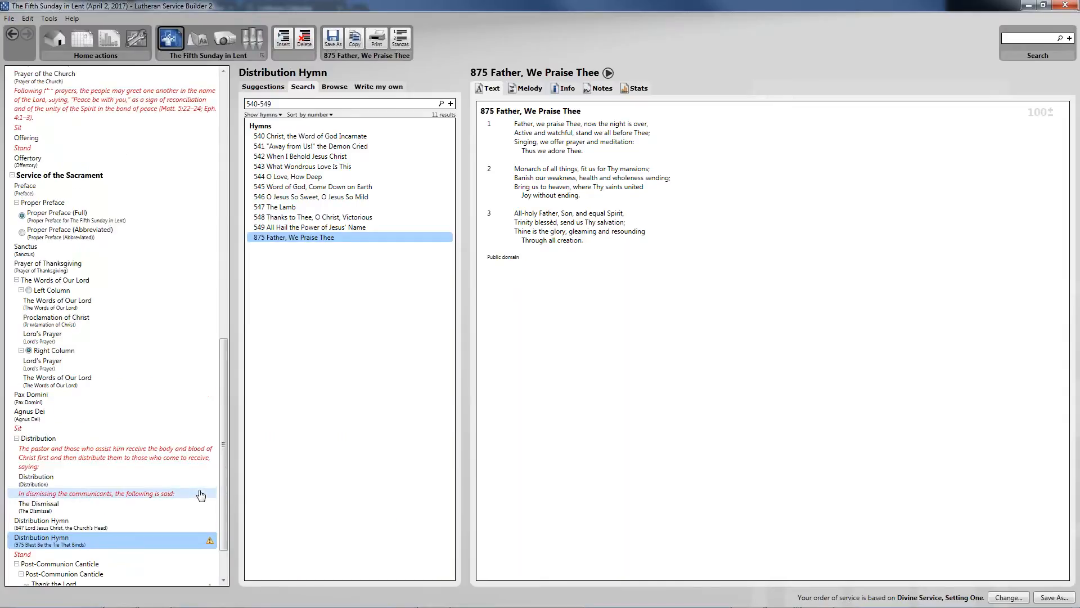
scroll(201, 503, "down", 1)
scroll(200, 502, "up", 1)
scroll(210, 504, "down", 1)
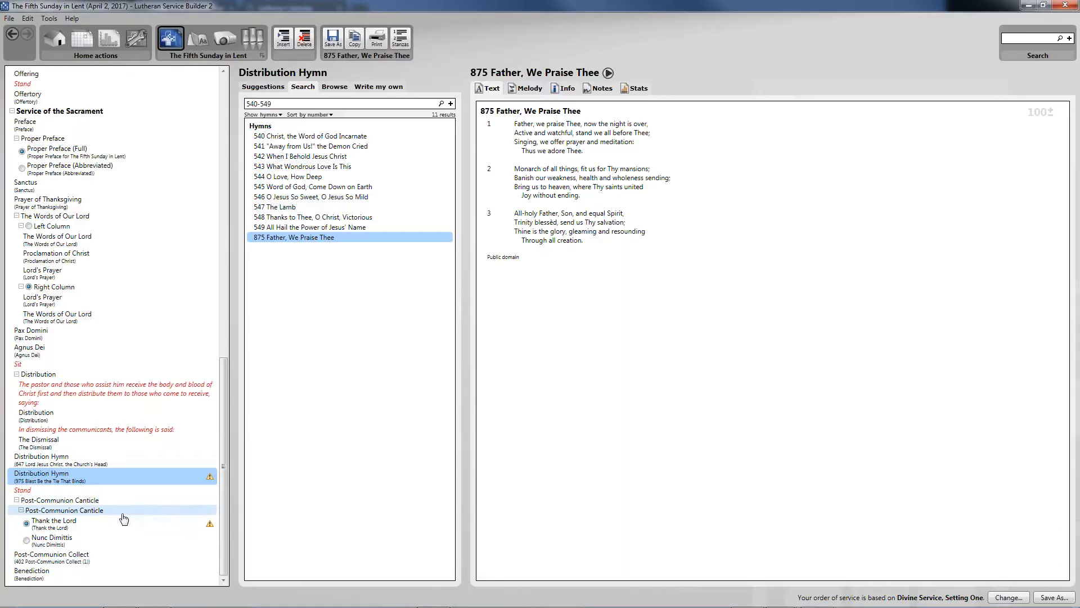
left_click(128, 522)
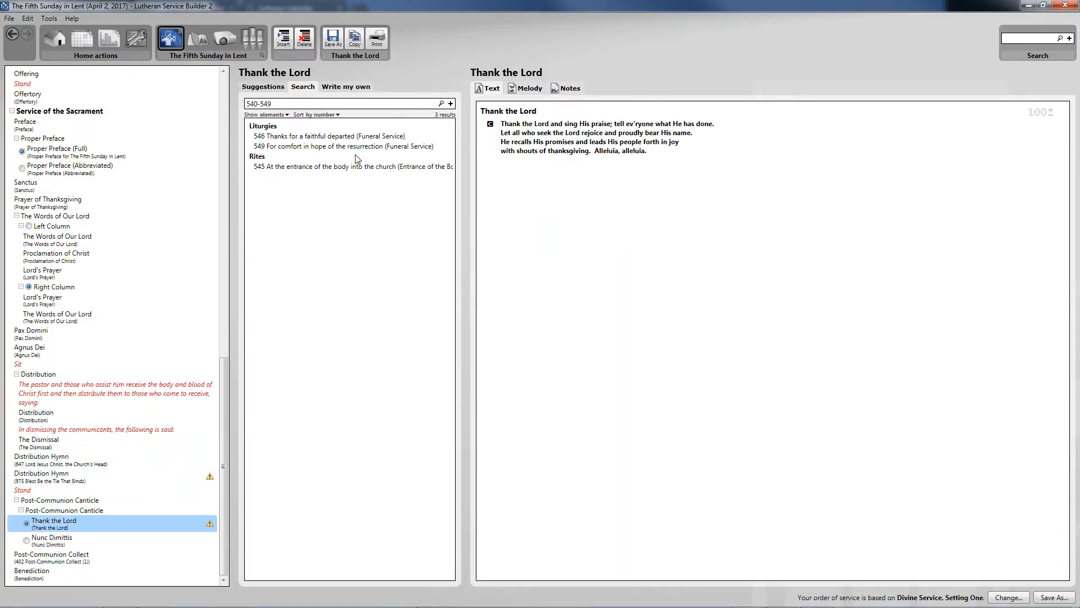
left_click(144, 537)
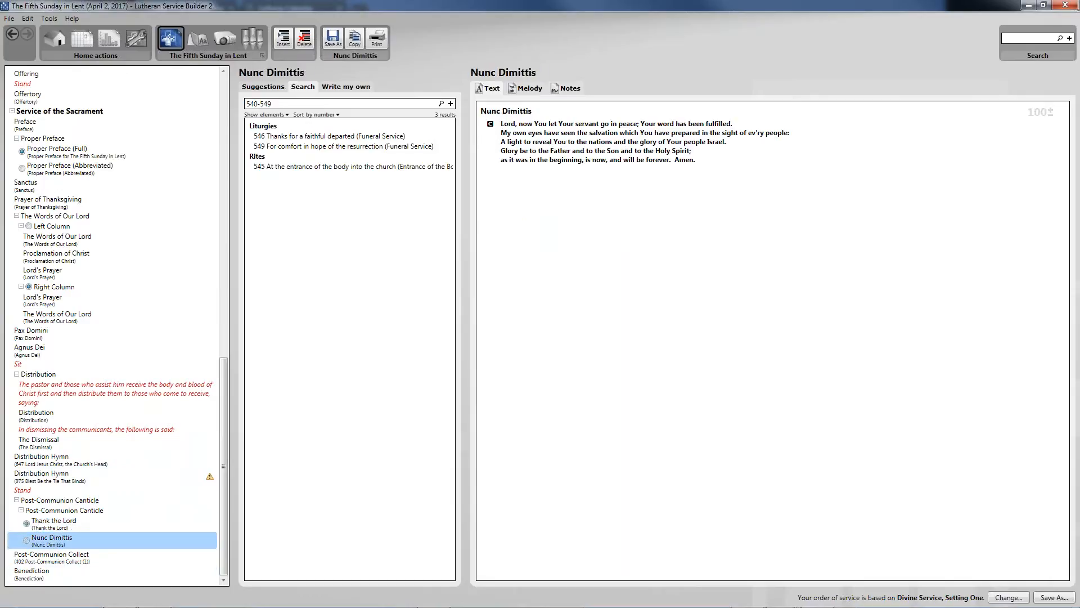
left_click(280, 88)
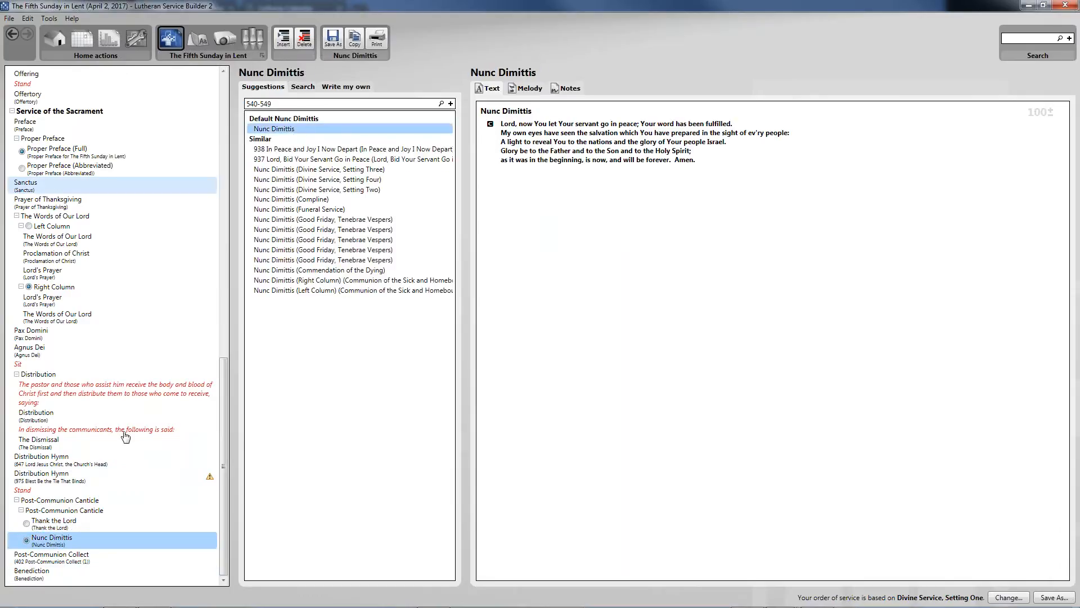
left_click(133, 523)
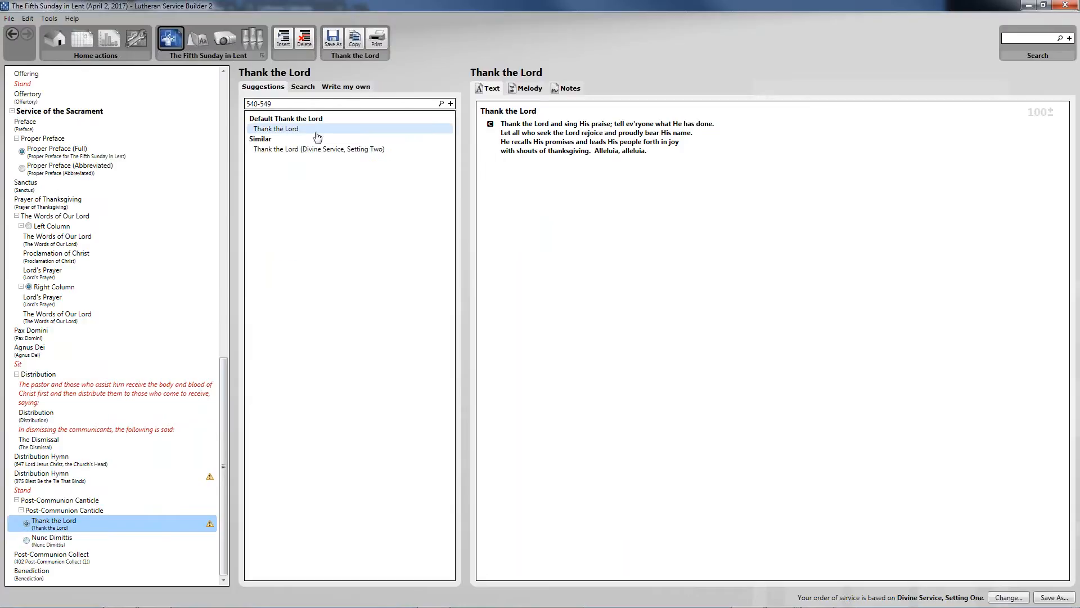
- Check the melody and the warning for Thank the Lord, and choose Nunc Dimittis as the Post-Communion Canticle
left_click(527, 88)
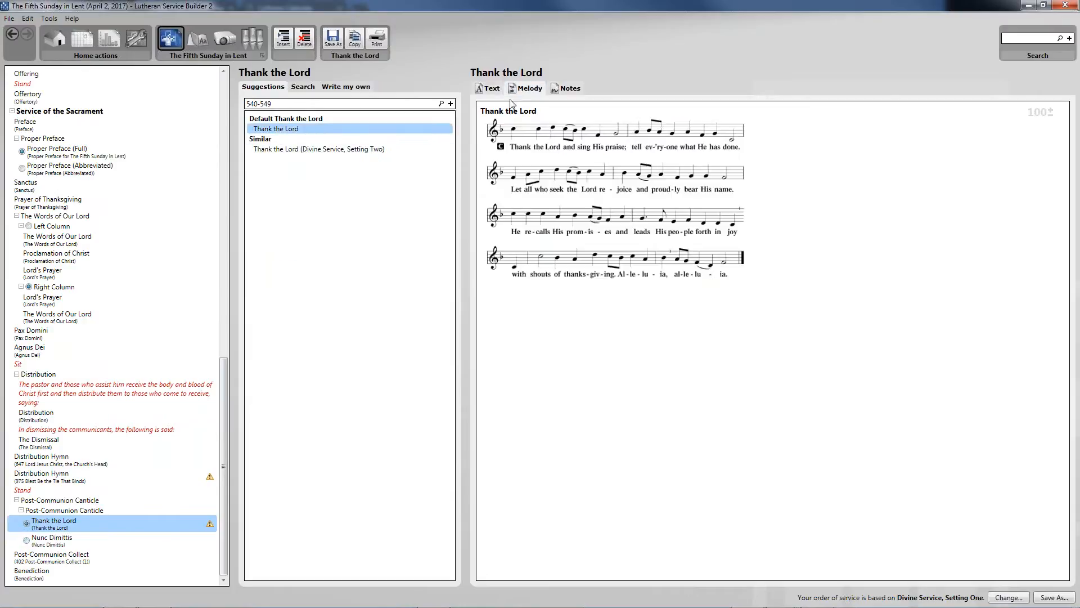
left_click(487, 88)
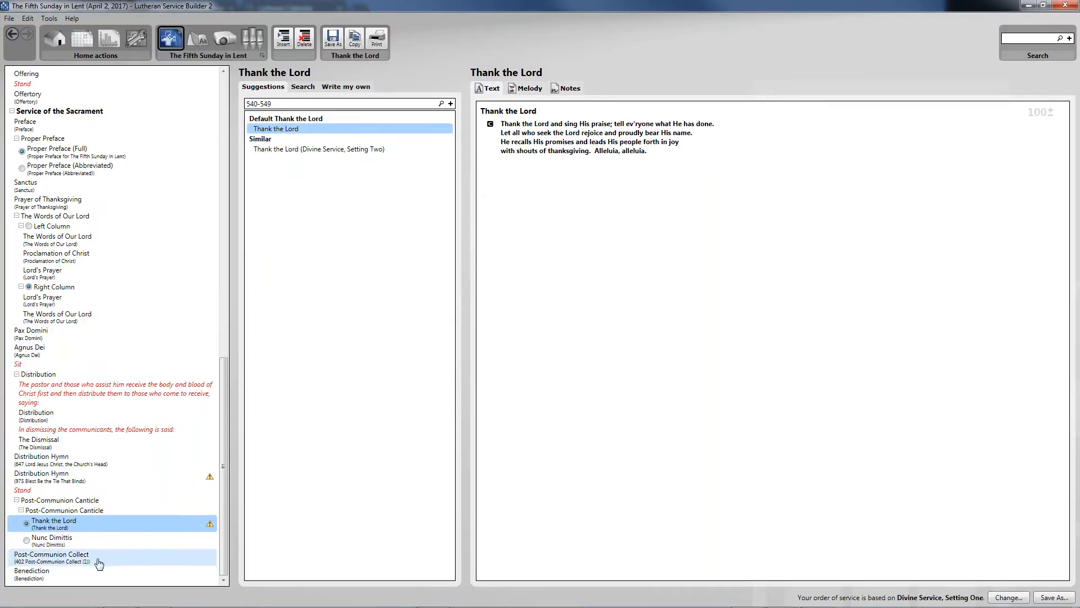
mouse_move(209, 529)
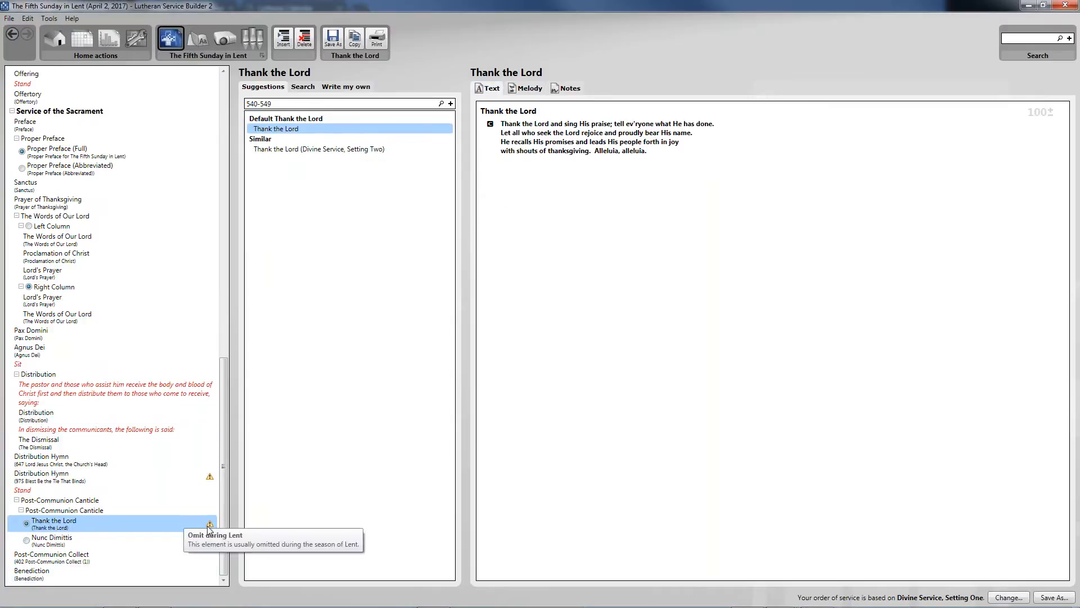
left_click(166, 540)
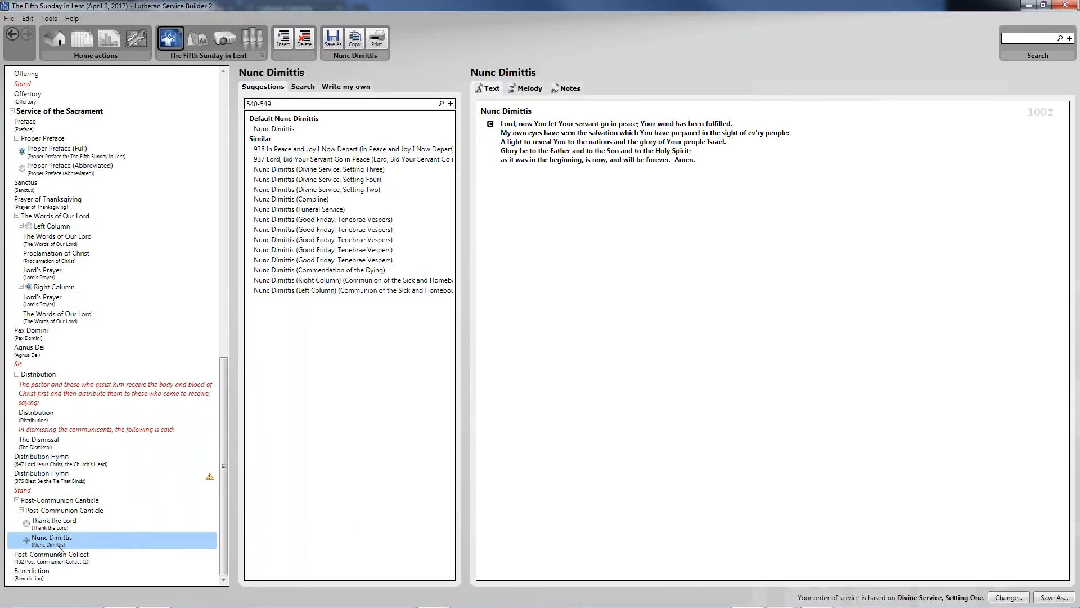
- Review the Post-Communion Collect, and preview Benediction alternatives such as Divine Service, Setting Three, Holy Matrimony and Vespers before returning to the default
left_click(106, 561)
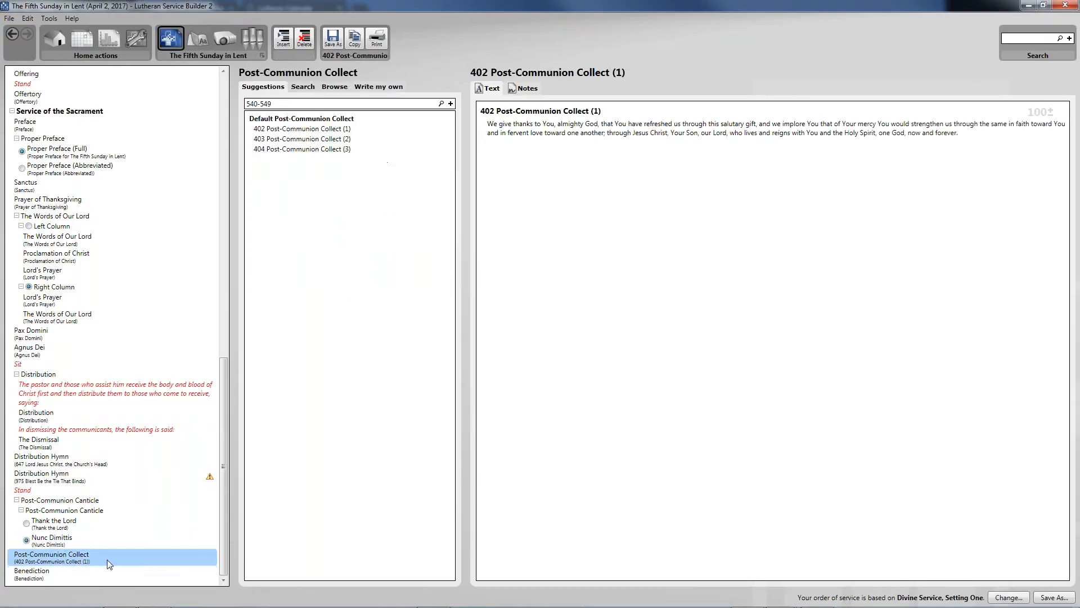
mouse_move(51, 604)
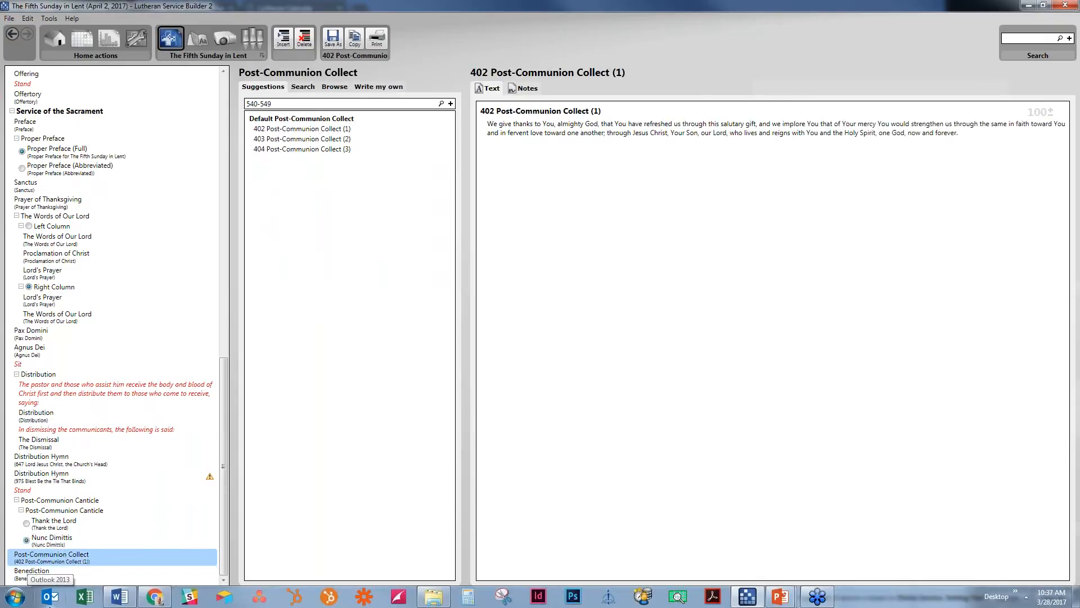
left_click(111, 575)
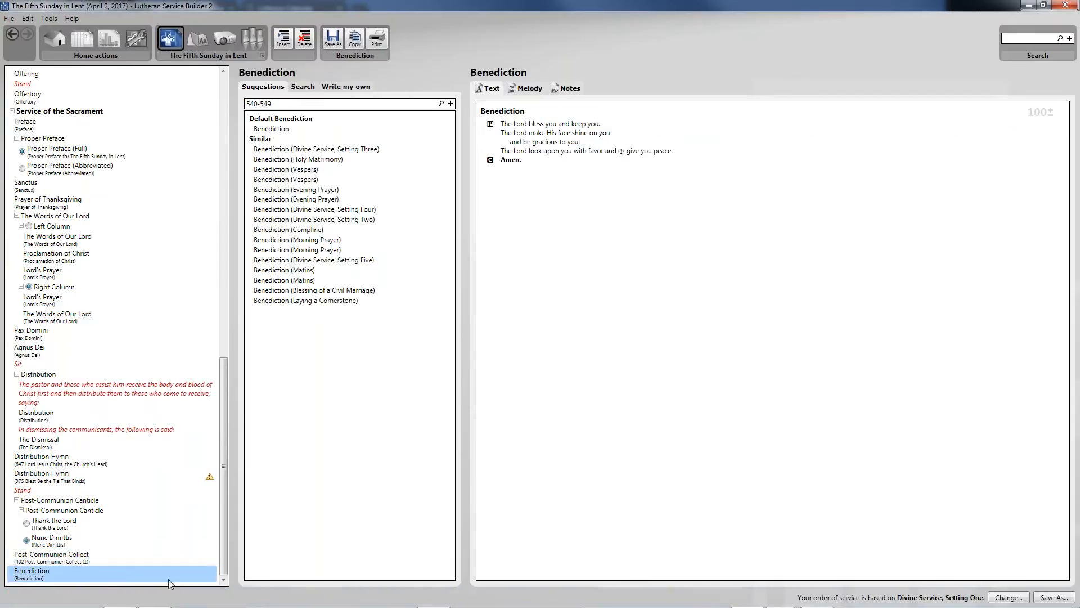
left_click(397, 129)
left_click(400, 149)
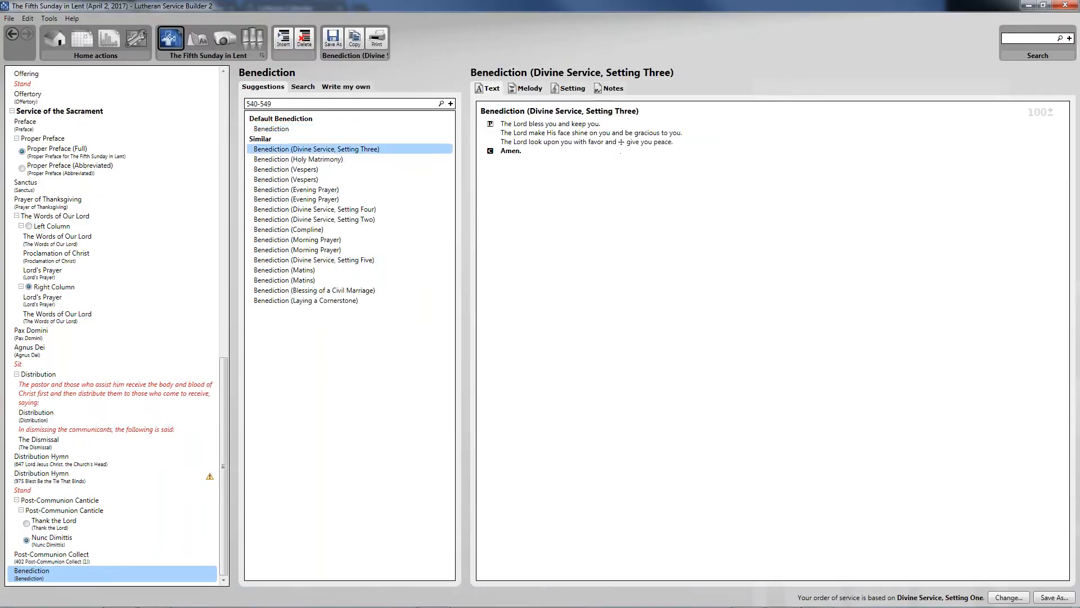
left_click(394, 160)
left_click(395, 169)
left_click(395, 178)
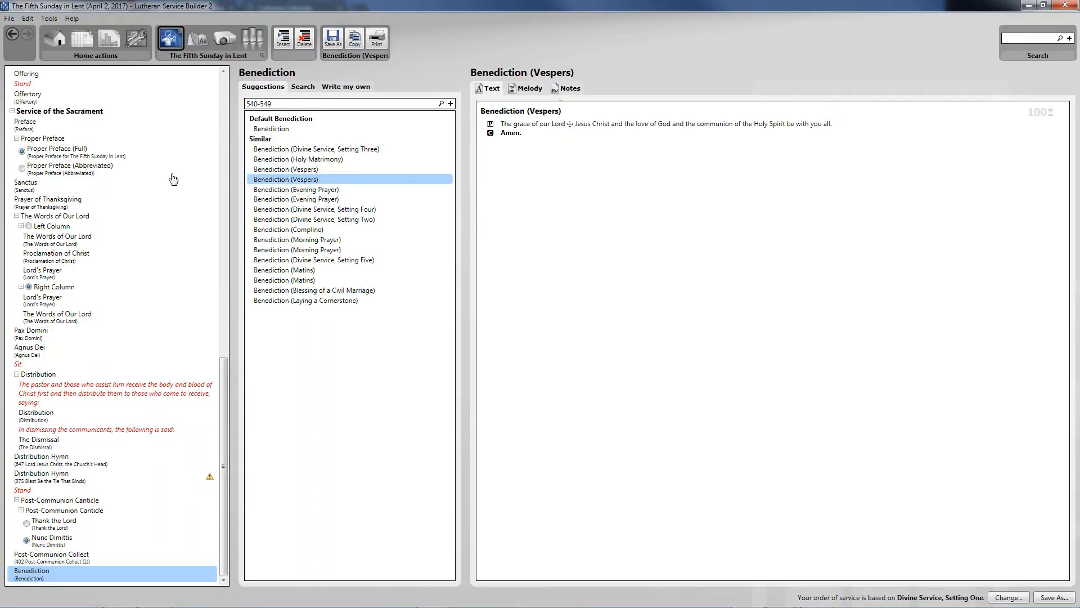
left_click(348, 129)
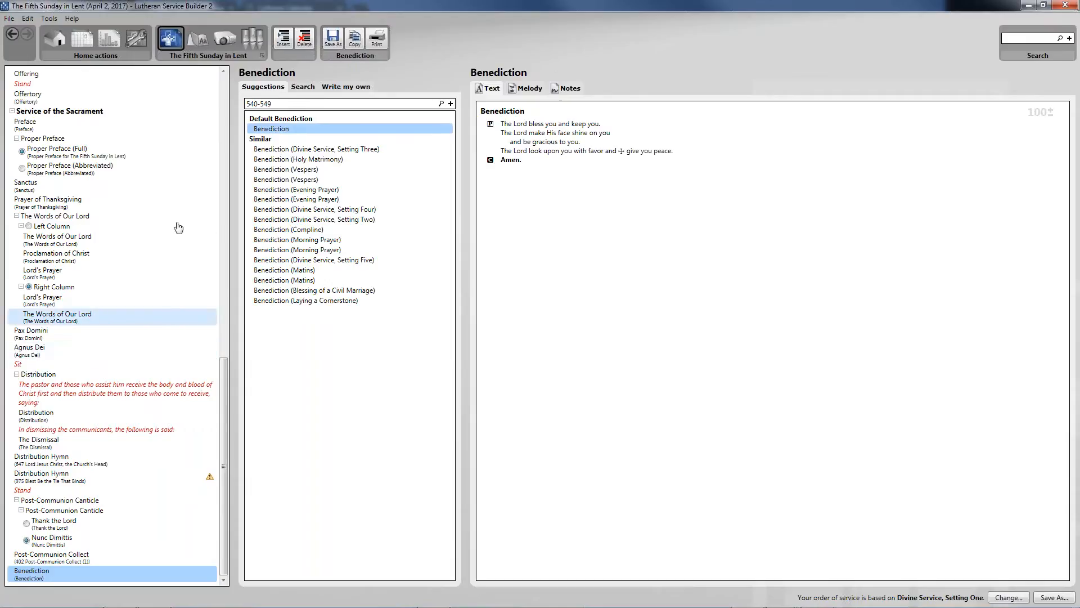
- Assign the suggested hymn 420 Christ, the Life of All the Living to the Hymn of Invocation
left_click_drag(225, 370, 281, 77)
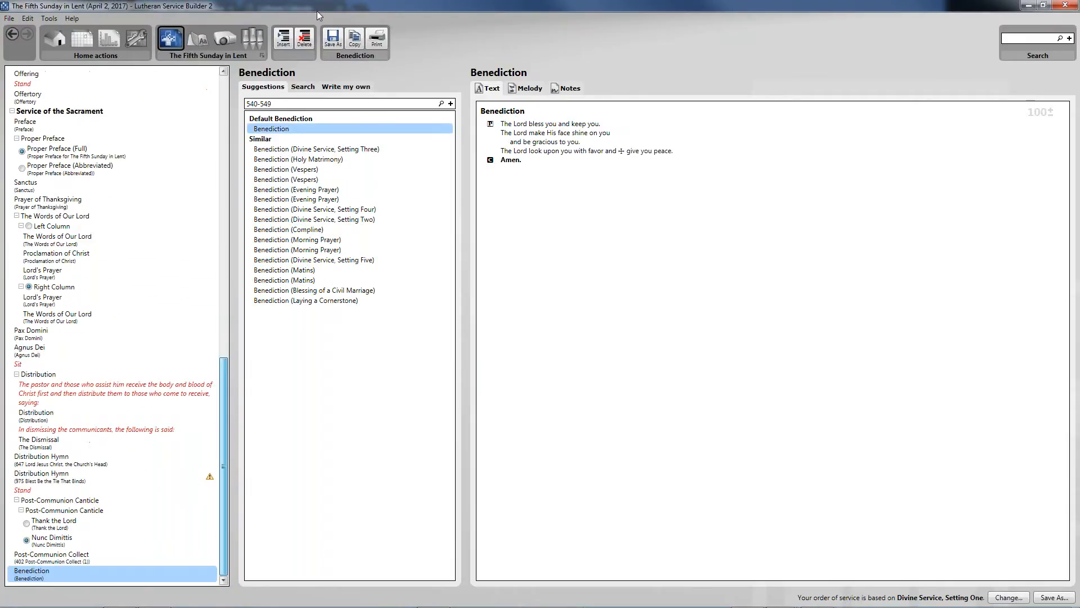
left_click_drag(223, 456, 253, 92)
left_click(214, 89)
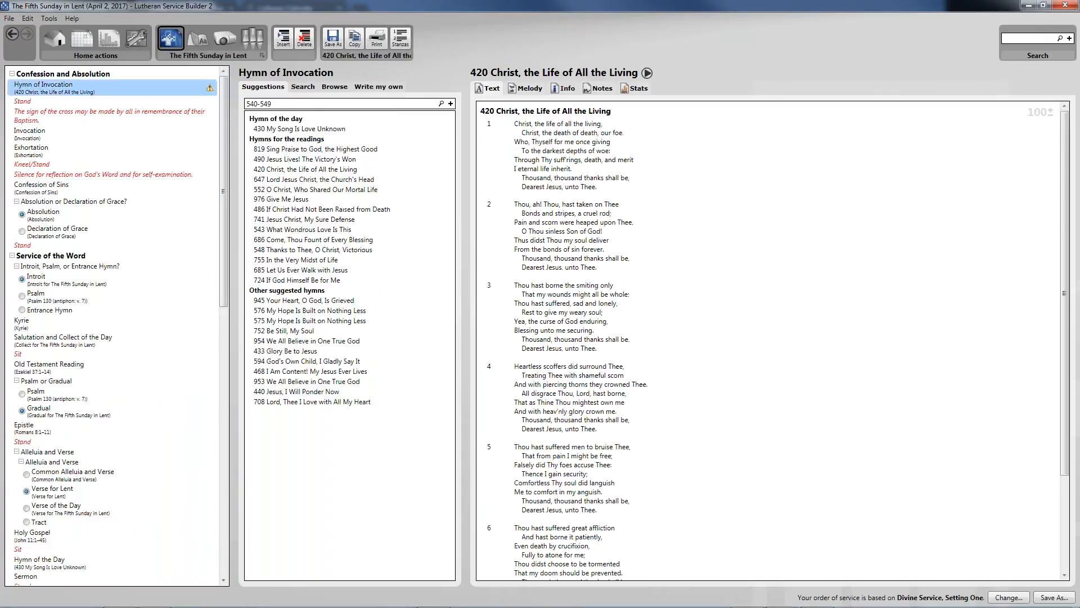
left_click_drag(304, 171, 214, 93)
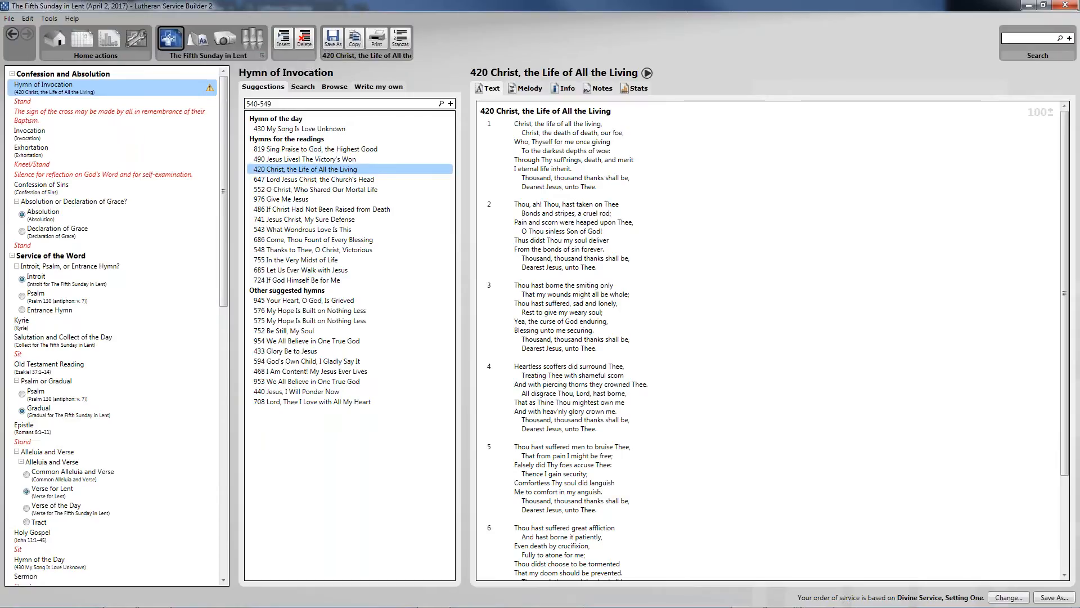
- Open the formatted bulletin view and review the service from Confession and Absolution through the Holy Gospel, returning to the beginning
left_click(198, 38)
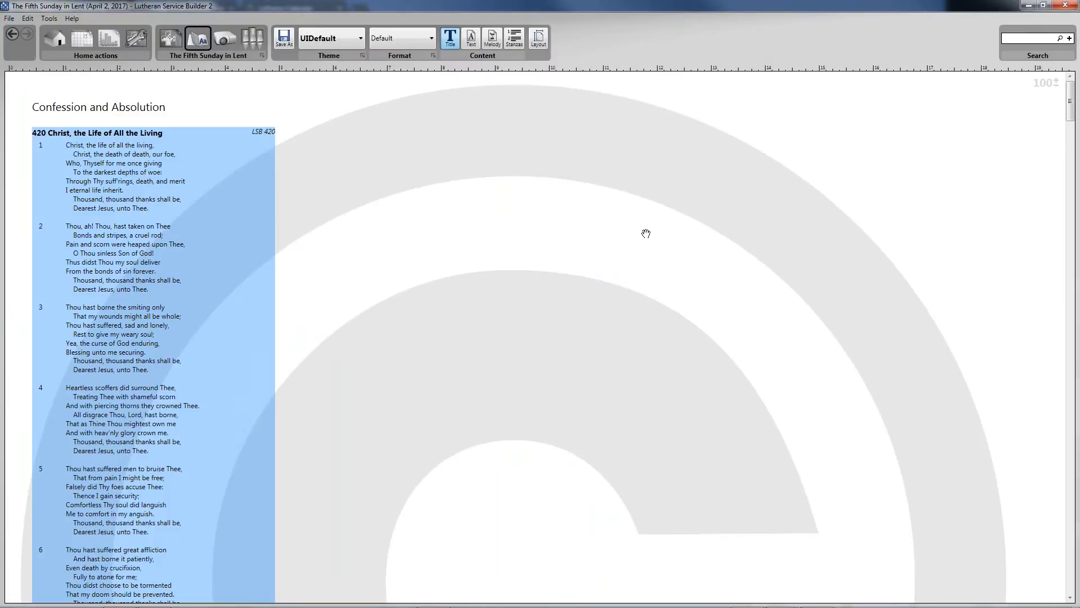
scroll(495, 315, "down", 2)
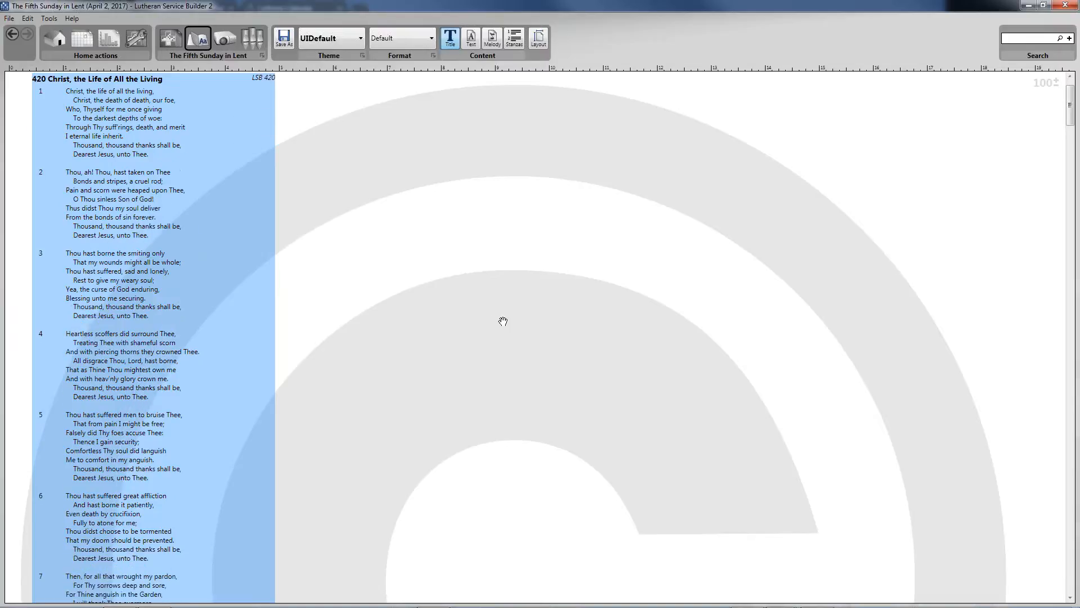
scroll(555, 366, "up", 2)
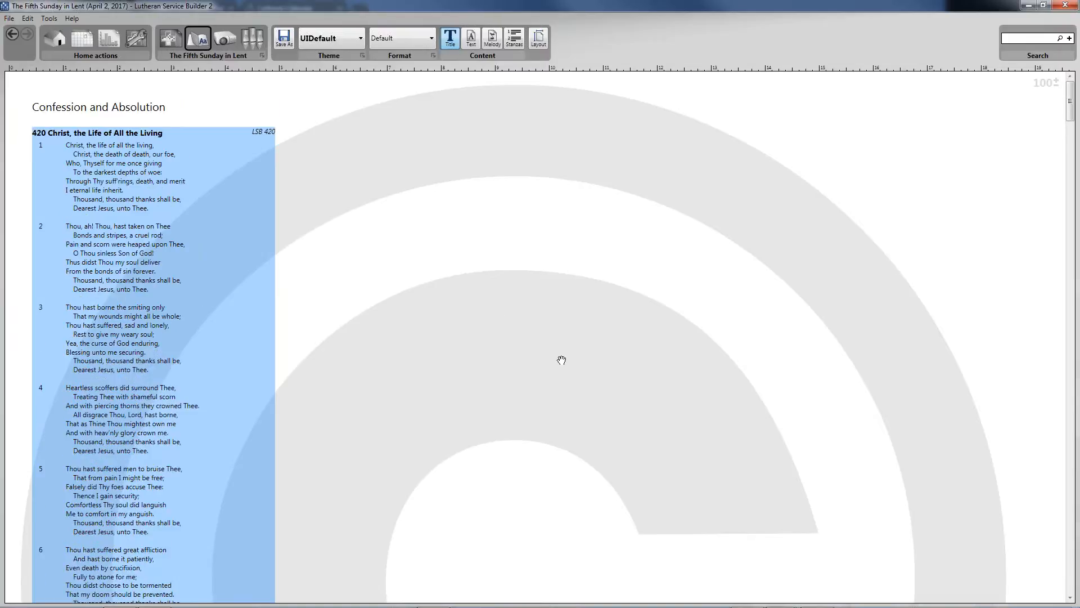
scroll(509, 316, "down", 4)
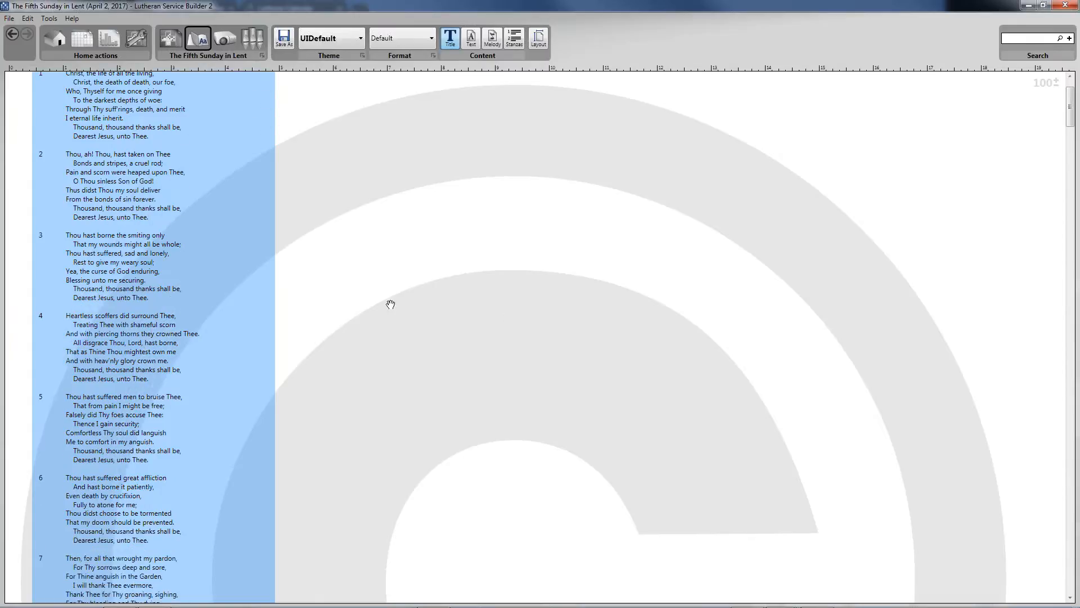
scroll(297, 326, "down", 4)
scroll(298, 328, "down", 5)
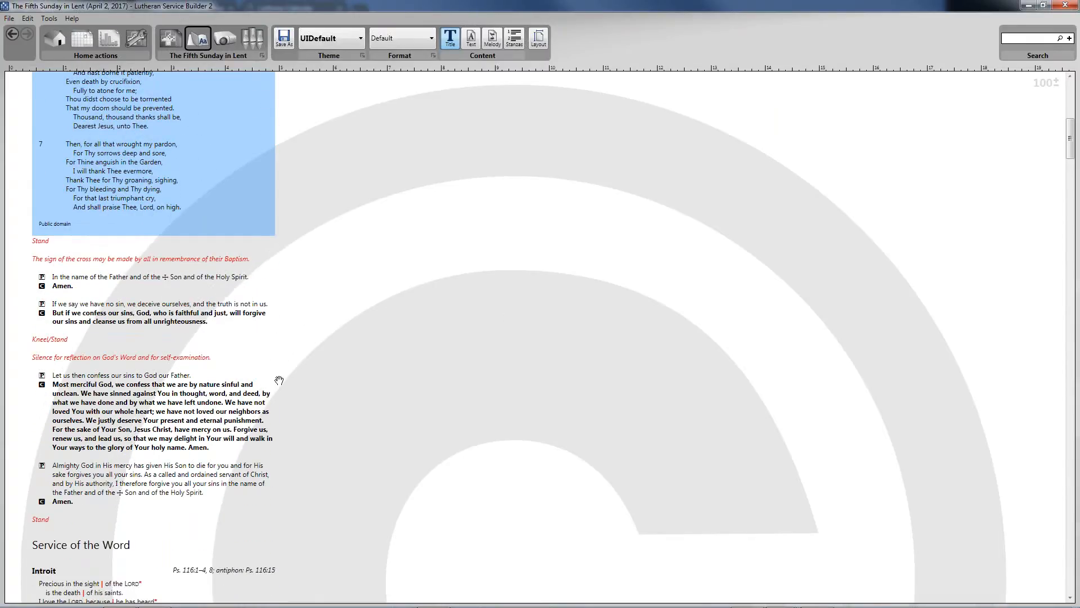
scroll(274, 377, "down", 10)
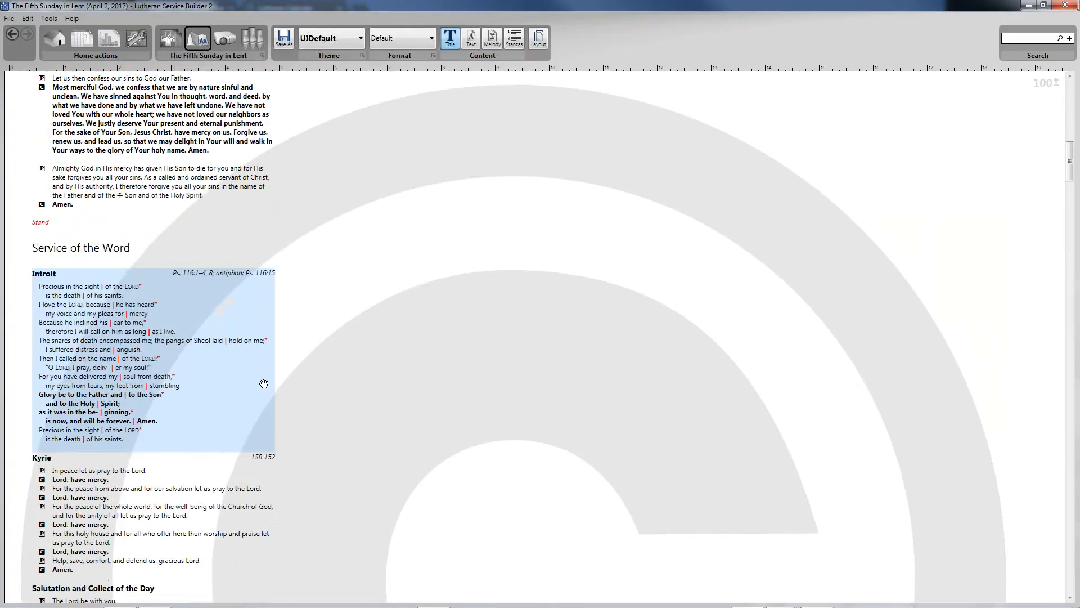
scroll(258, 380, "down", 8)
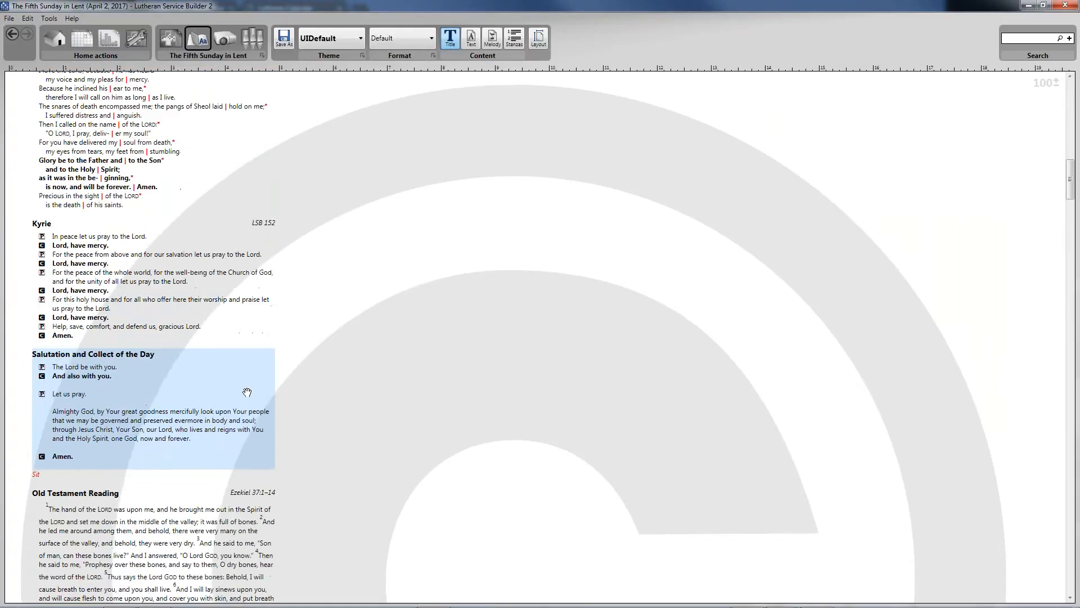
scroll(209, 474, "down", 10)
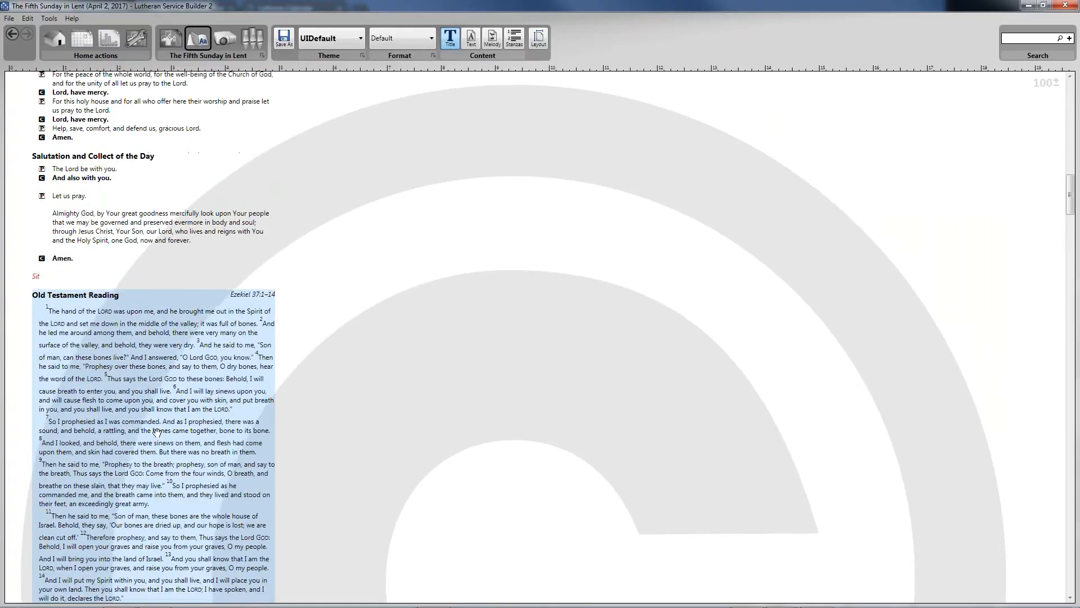
scroll(213, 435, "down", 8)
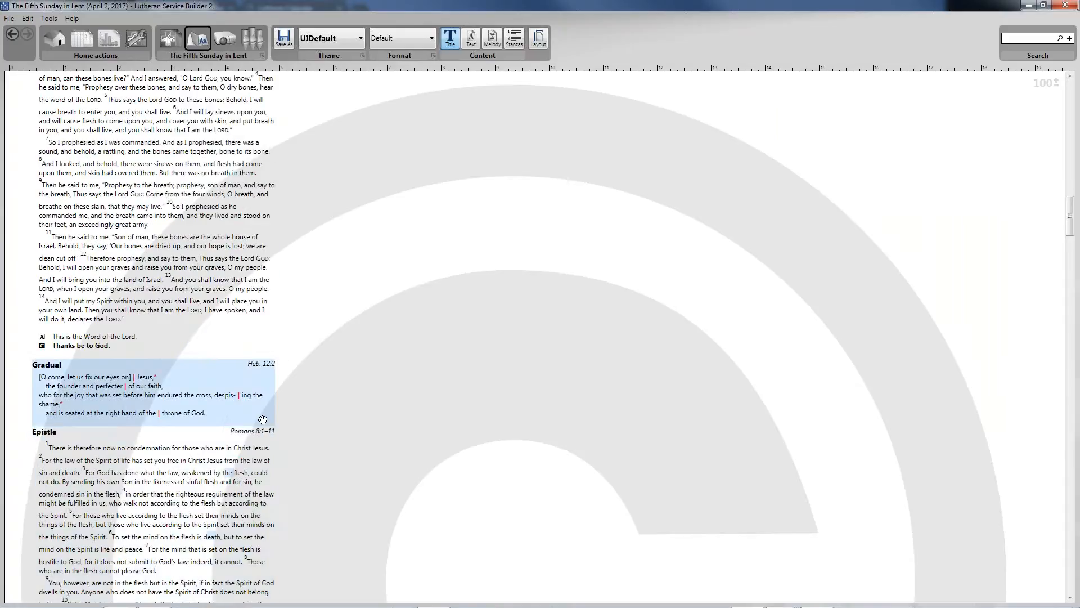
scroll(263, 419, "down", 8)
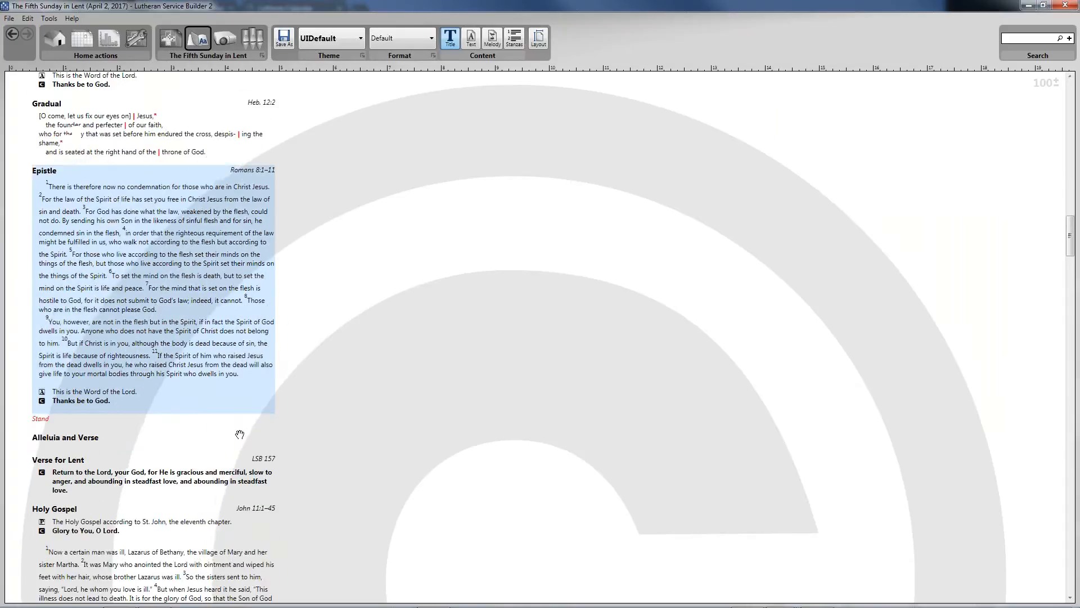
scroll(80, 416, "down", 6)
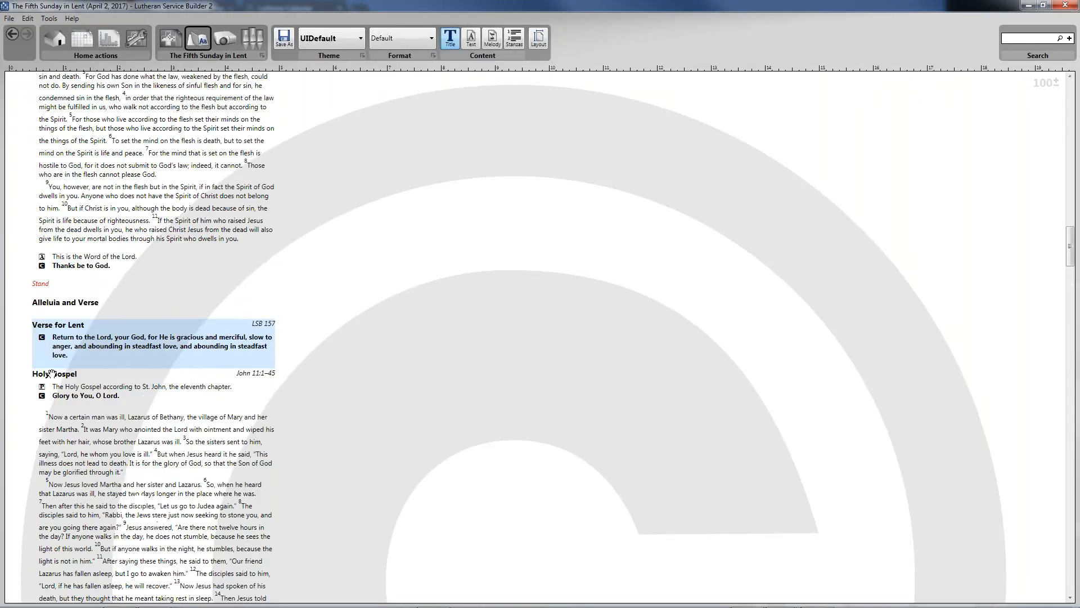
scroll(52, 372, "down", 9)
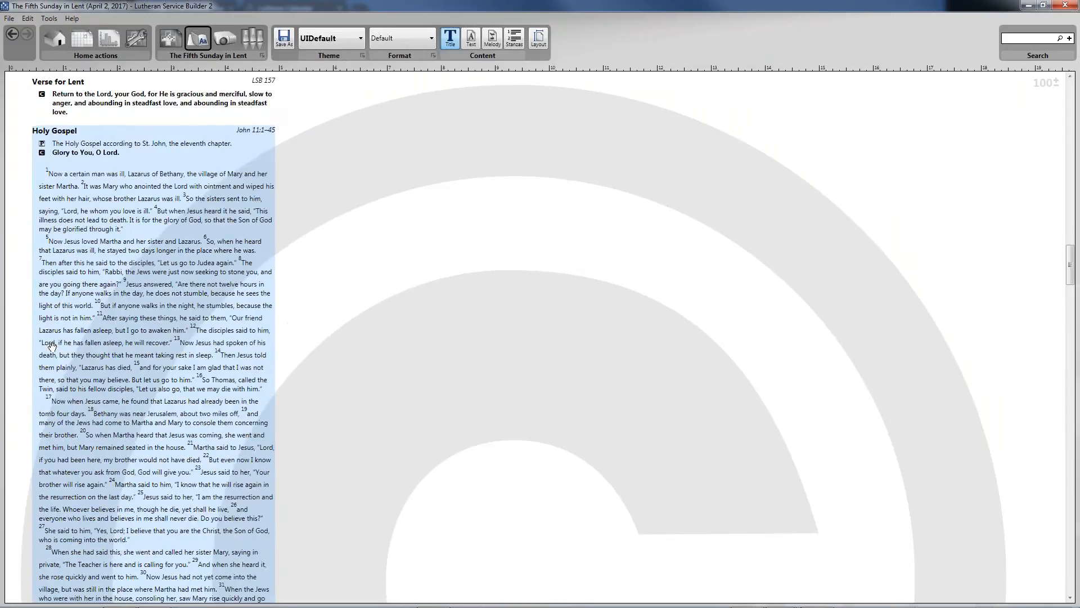
scroll(52, 354, "down", 5)
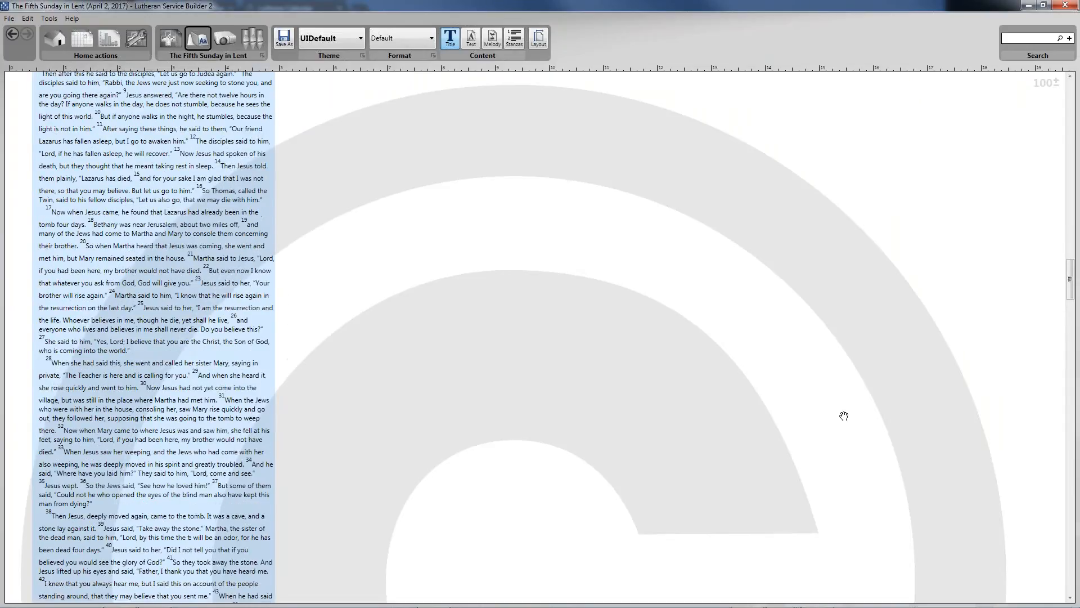
left_click_drag(1074, 288, 1056, 96)
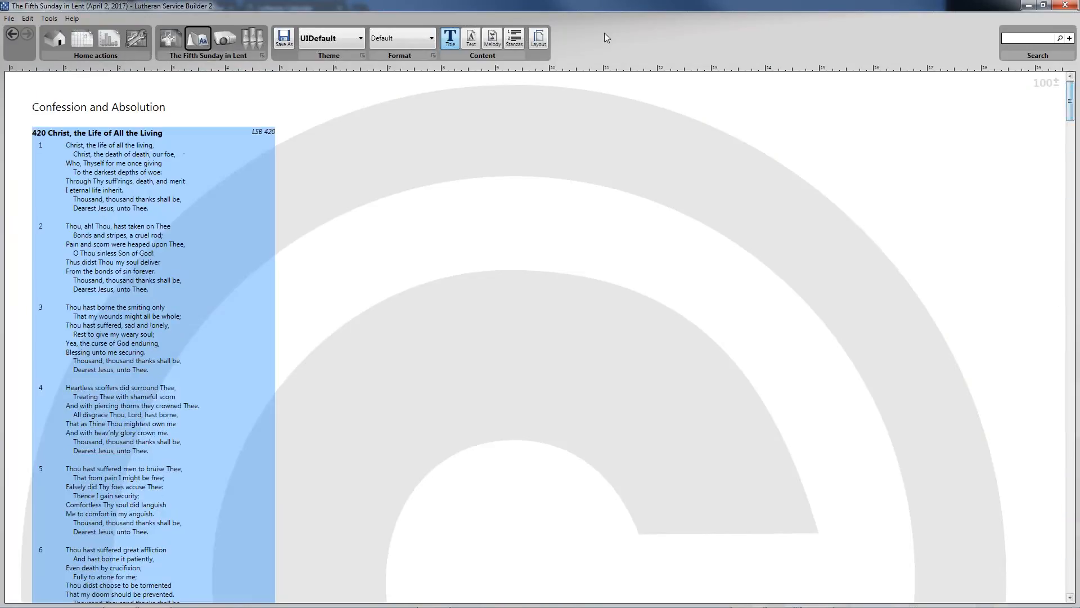
- Set the bulletin's paper size to Legal, folded
left_click(538, 41)
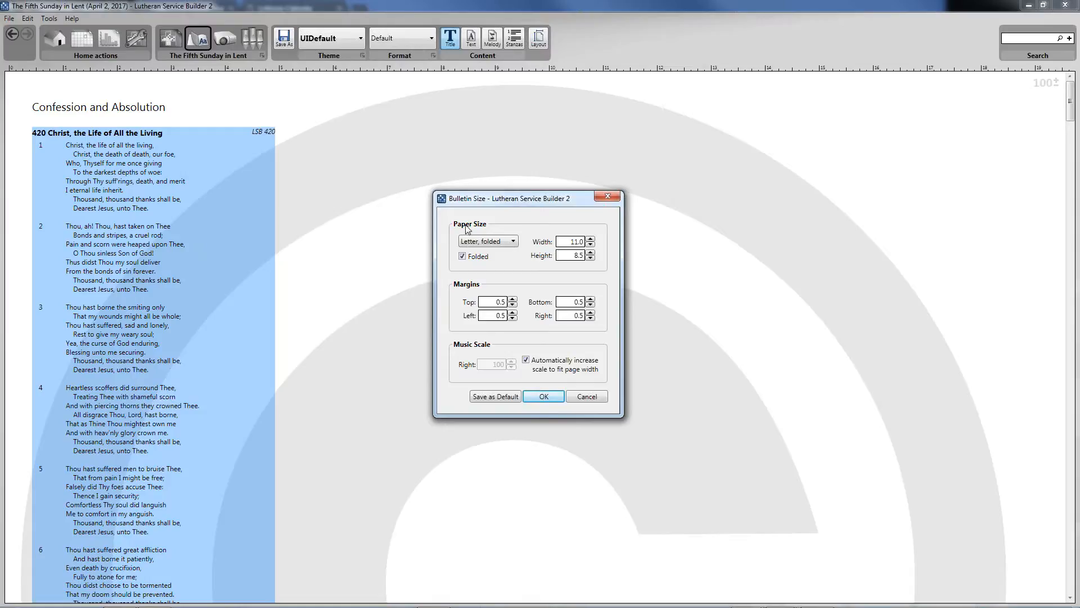
left_click(484, 241)
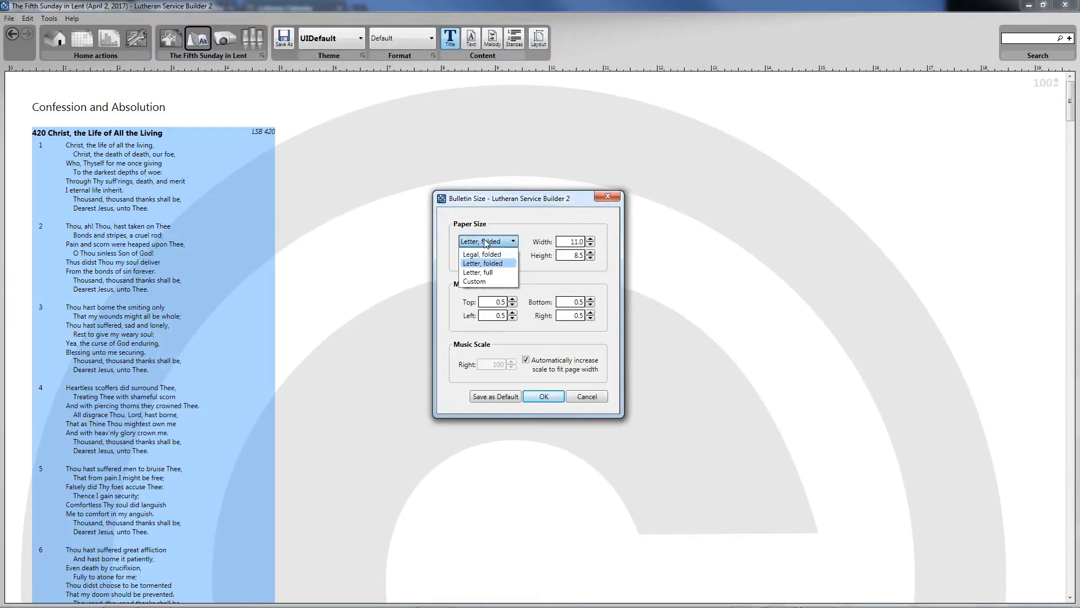
left_click(499, 254)
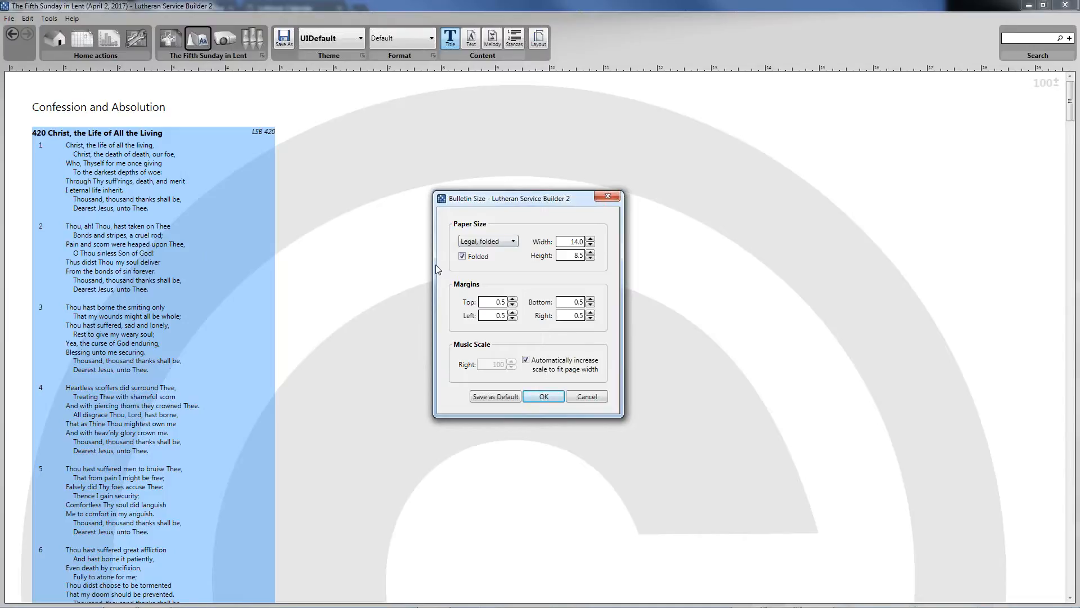
left_click(543, 396)
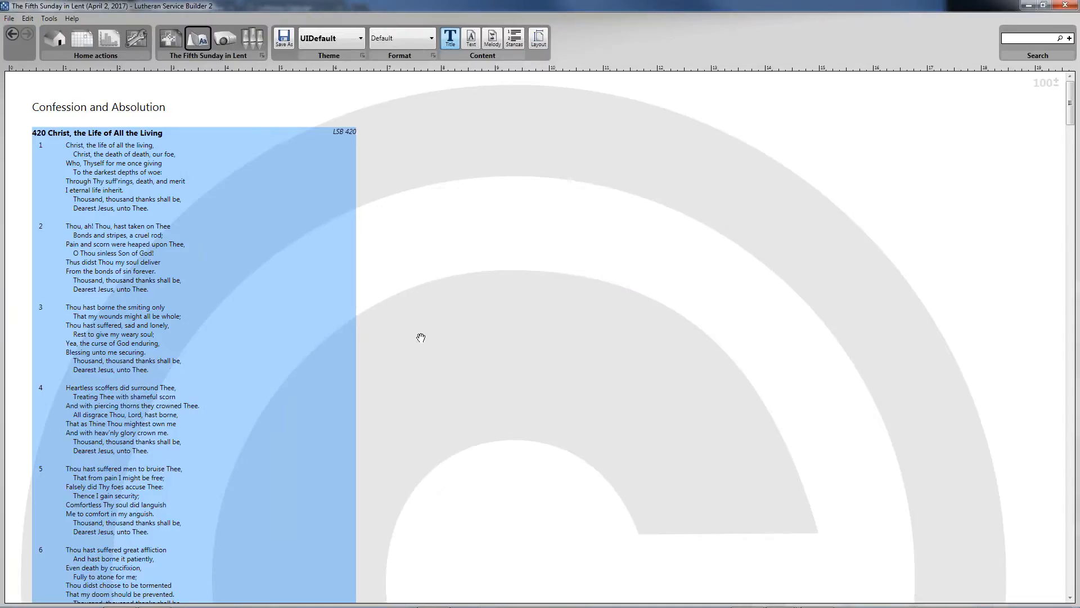
- Examine how the Hymn of Invocation and the Confession and Absolution texts fit the legal-size page, through the start of the Introit
scroll(241, 281, "down", 2)
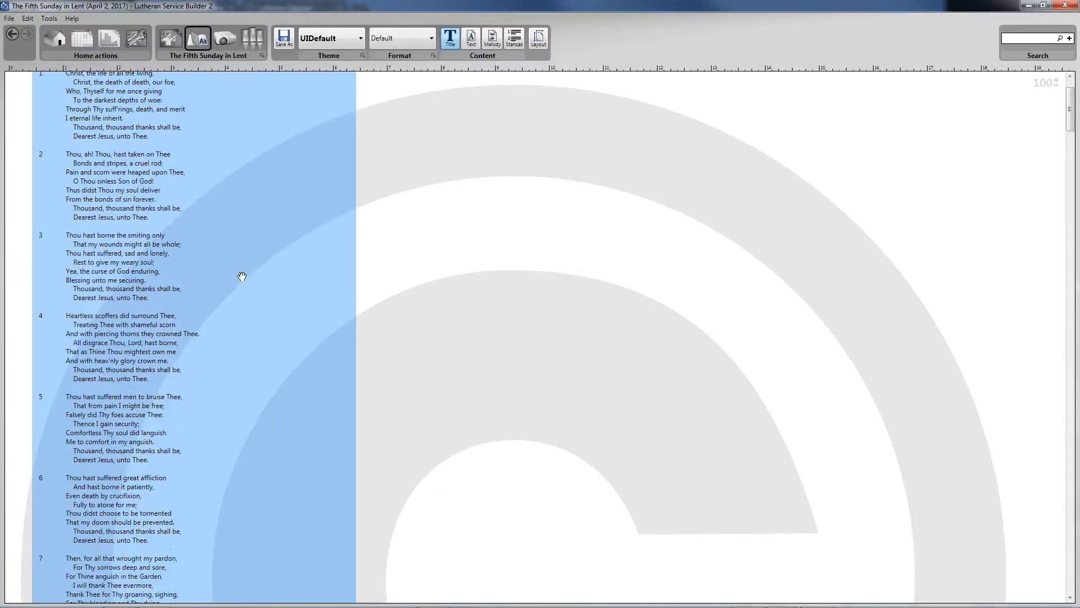
scroll(242, 276, "down", 4)
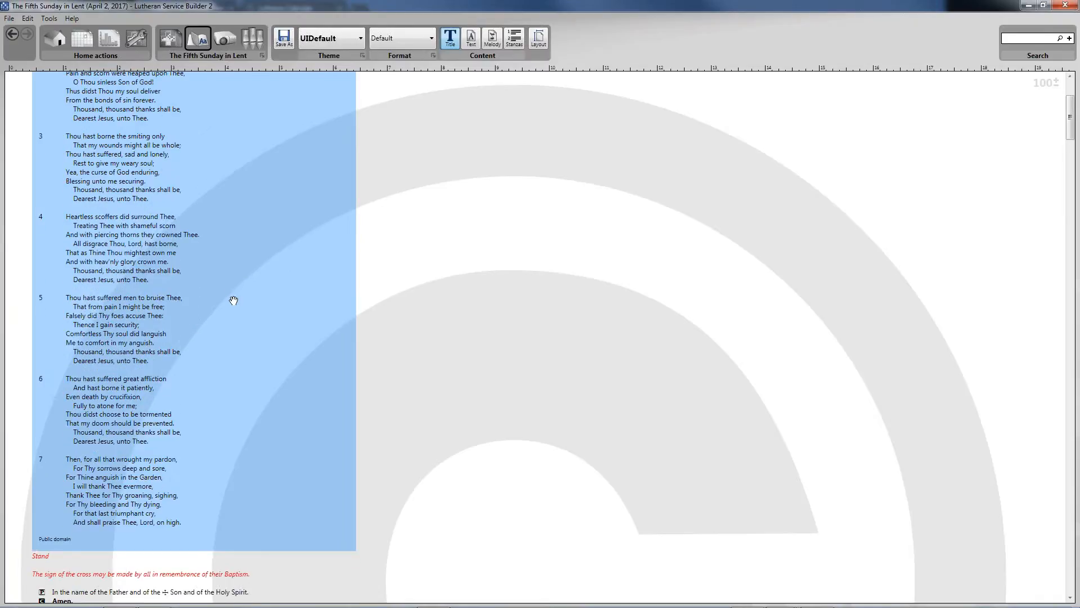
scroll(291, 339, "down", 7)
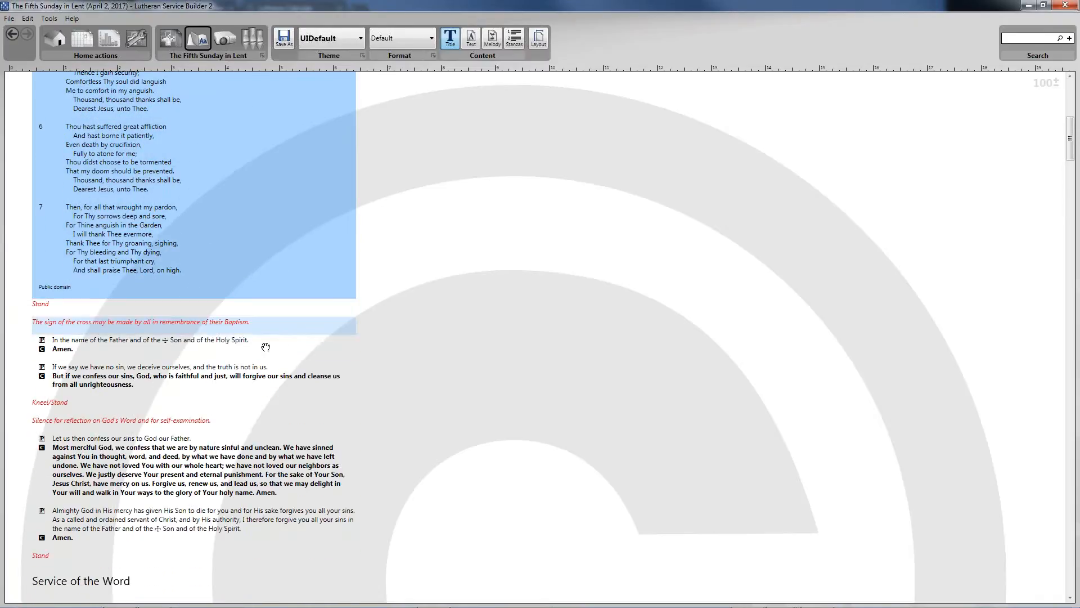
scroll(196, 362, "down", 1)
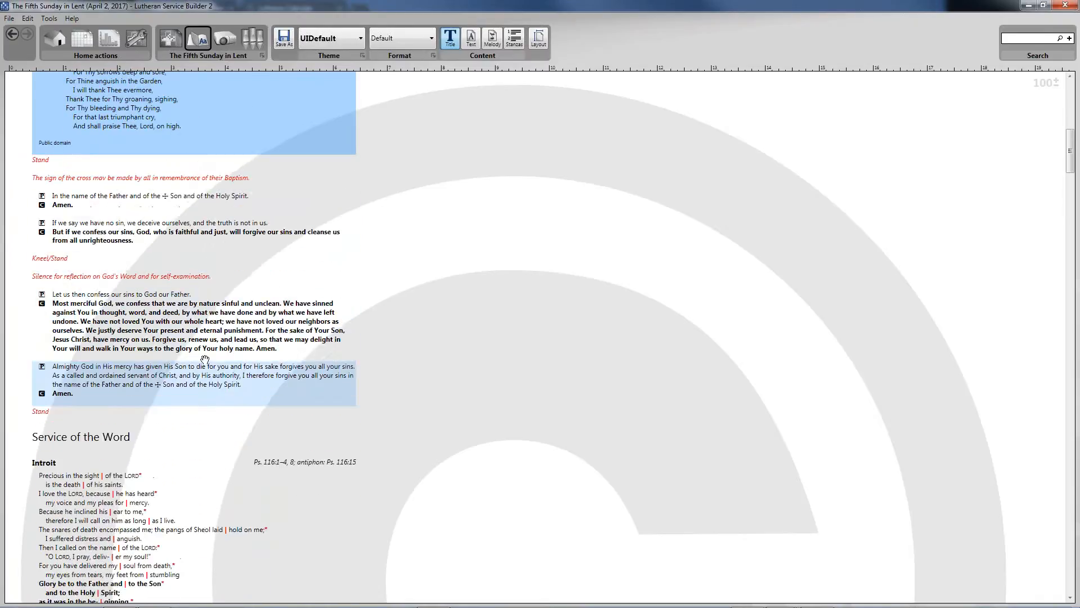
scroll(180, 360, "up", 9)
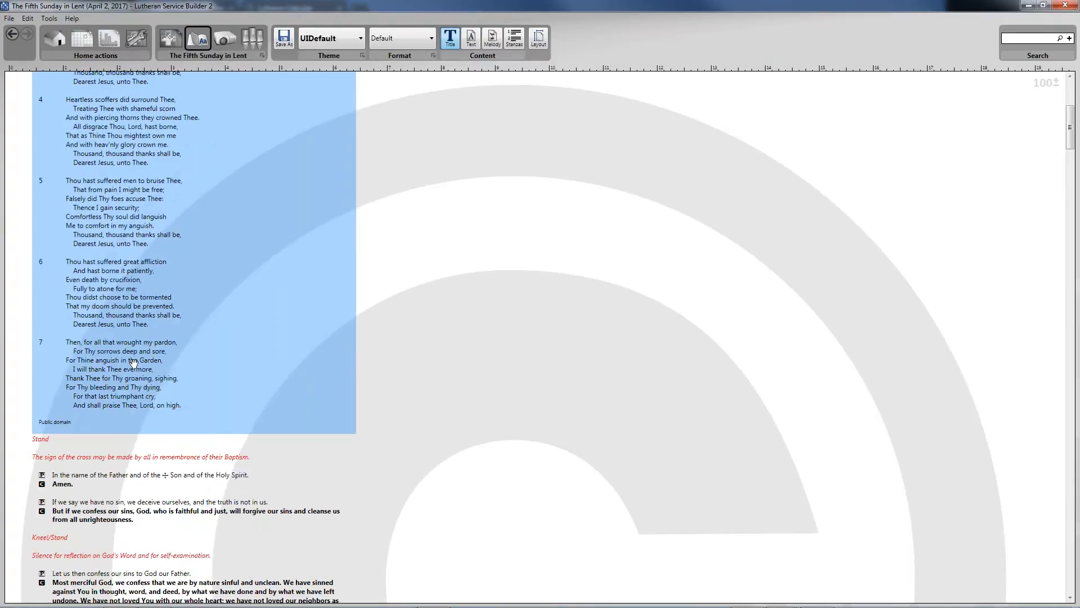
scroll(154, 362, "up", 2)
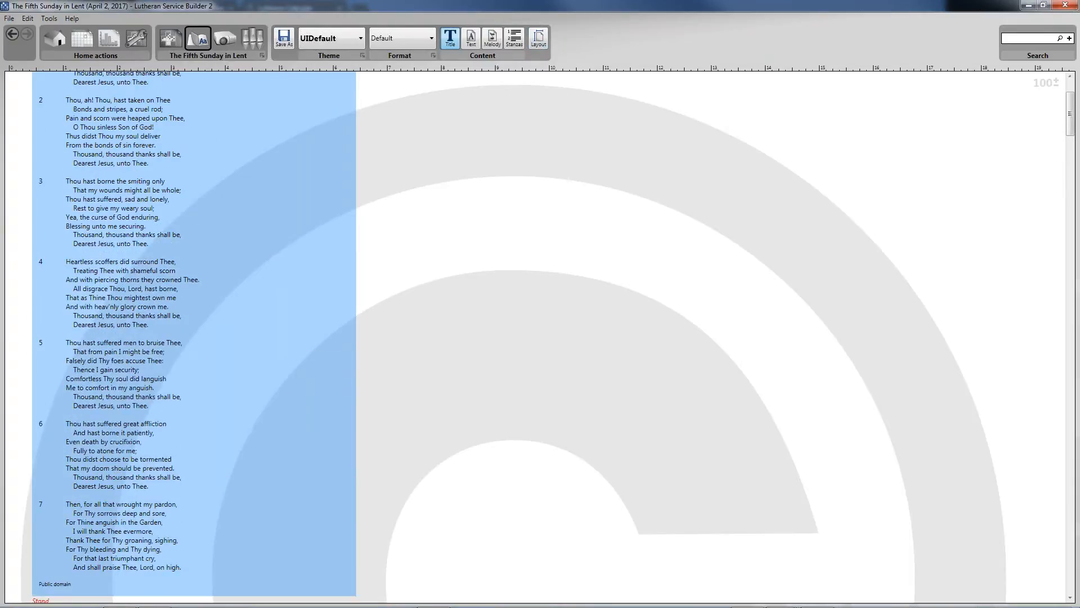
scroll(186, 262, "up", 4)
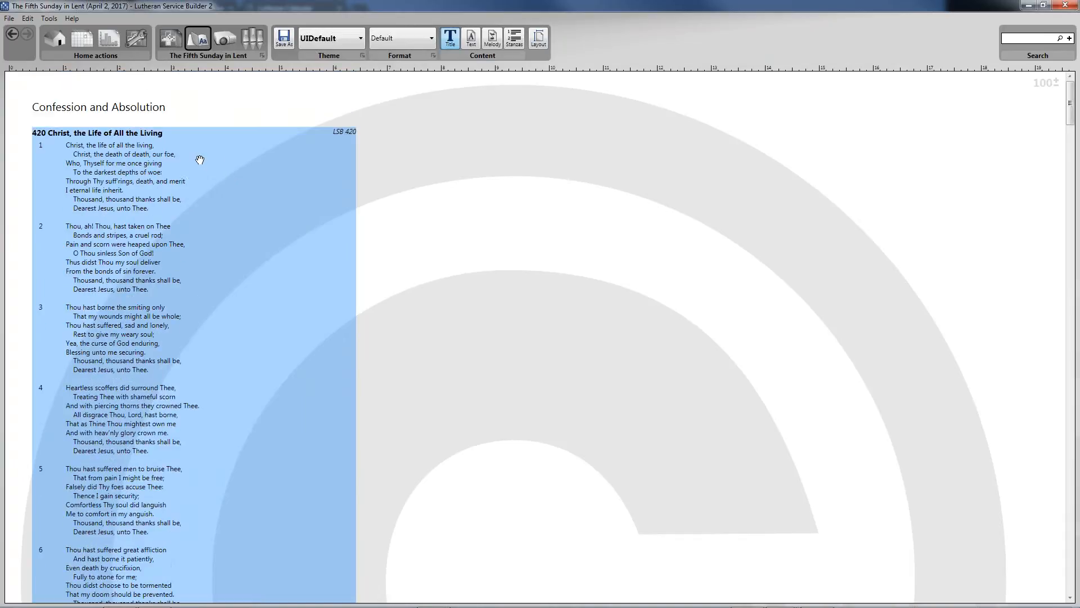
- Check the subcaption of the Confession and Absolution heading and keep it as it is
left_click(106, 106)
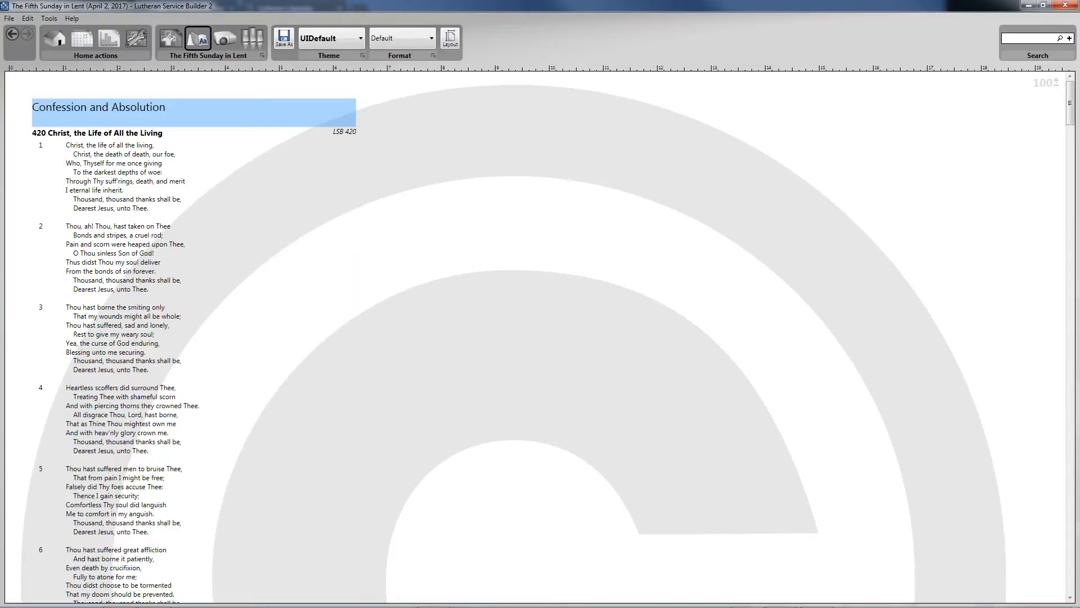
right_click(130, 112)
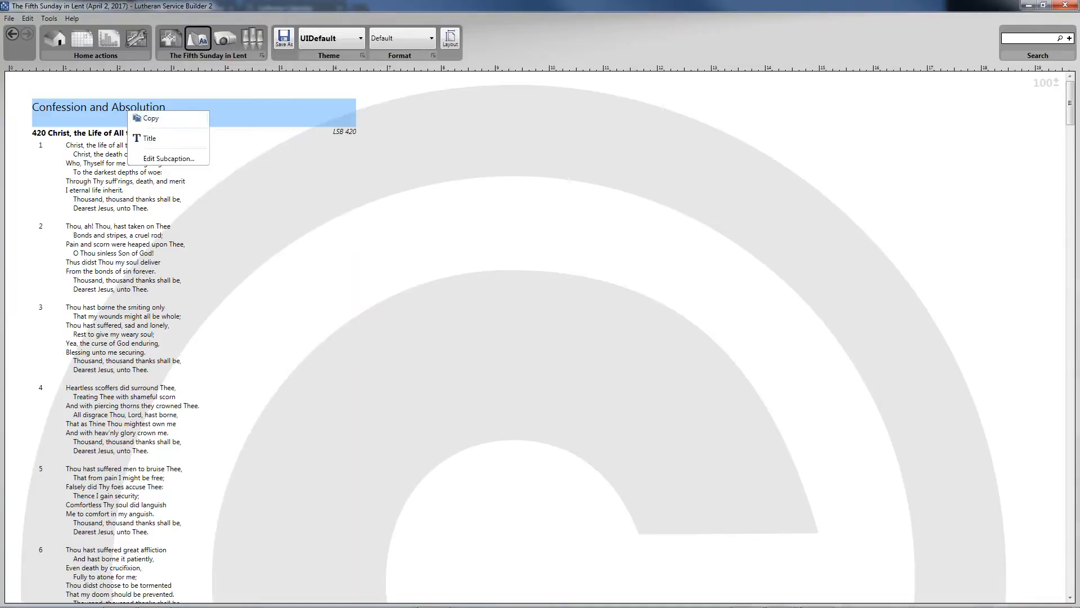
left_click(169, 158)
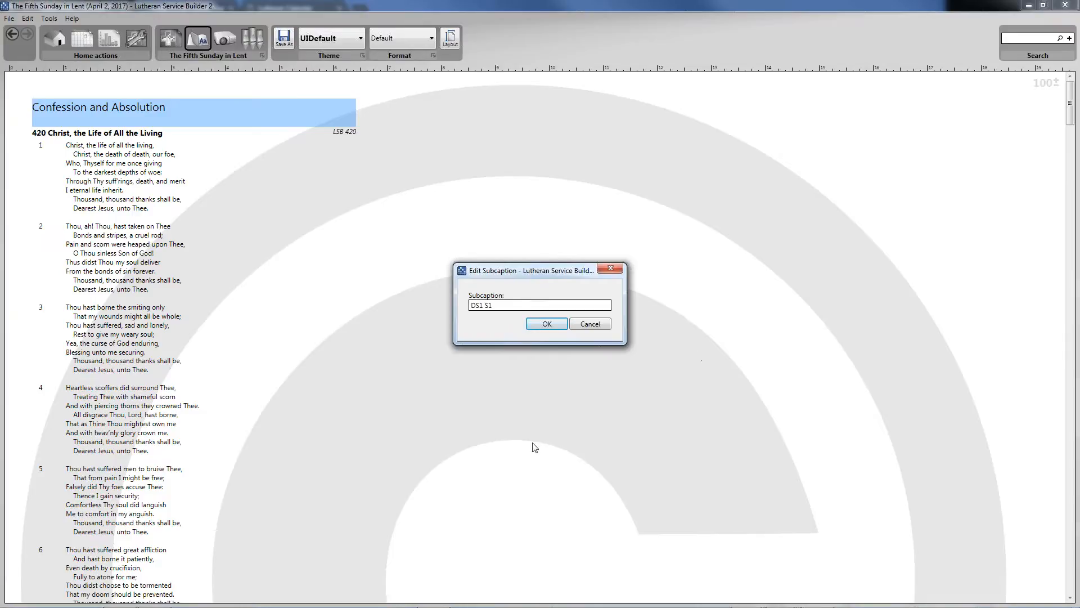
left_click(547, 324)
left_click(213, 140)
scroll(241, 133, "up", 1)
left_click(249, 101)
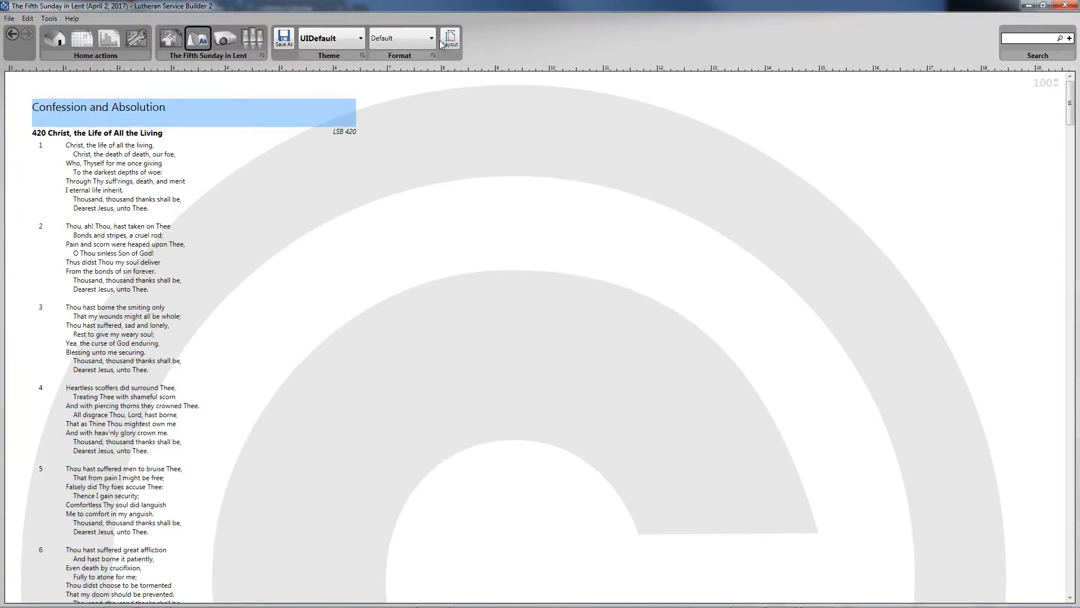
- Look over the available service formats, and select hymn 420 Christ, the Life of All the Living in the bulletin
left_click(433, 43)
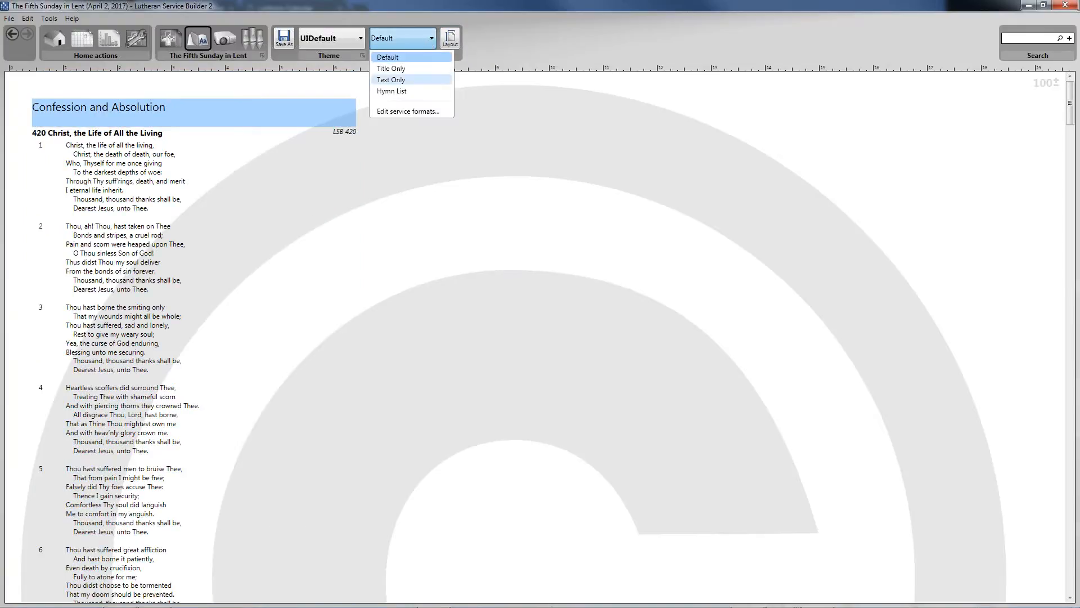
left_click(304, 133)
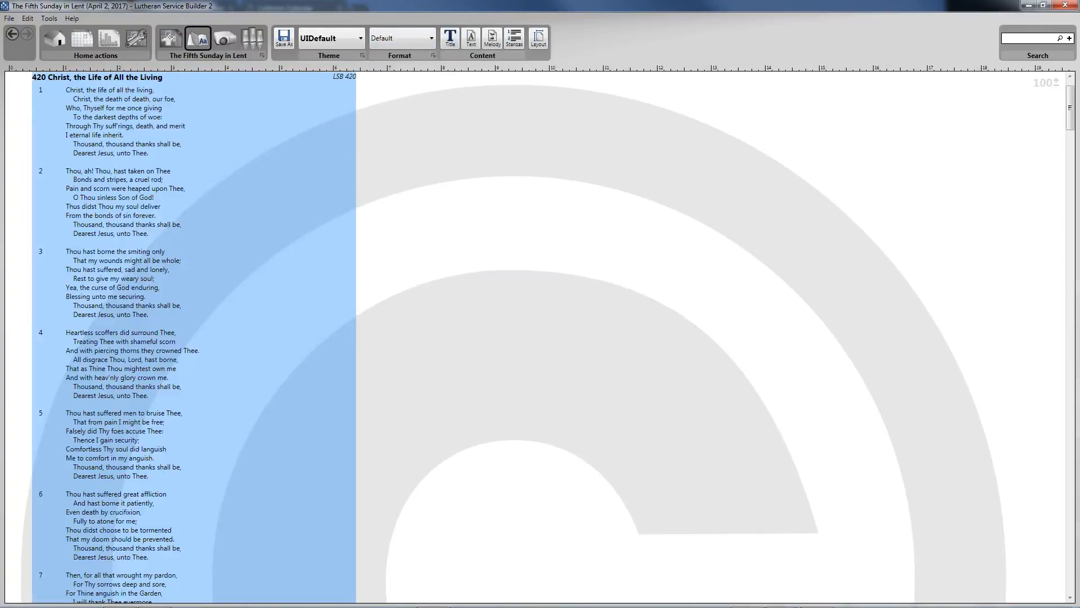
scroll(294, 105, "up", 1)
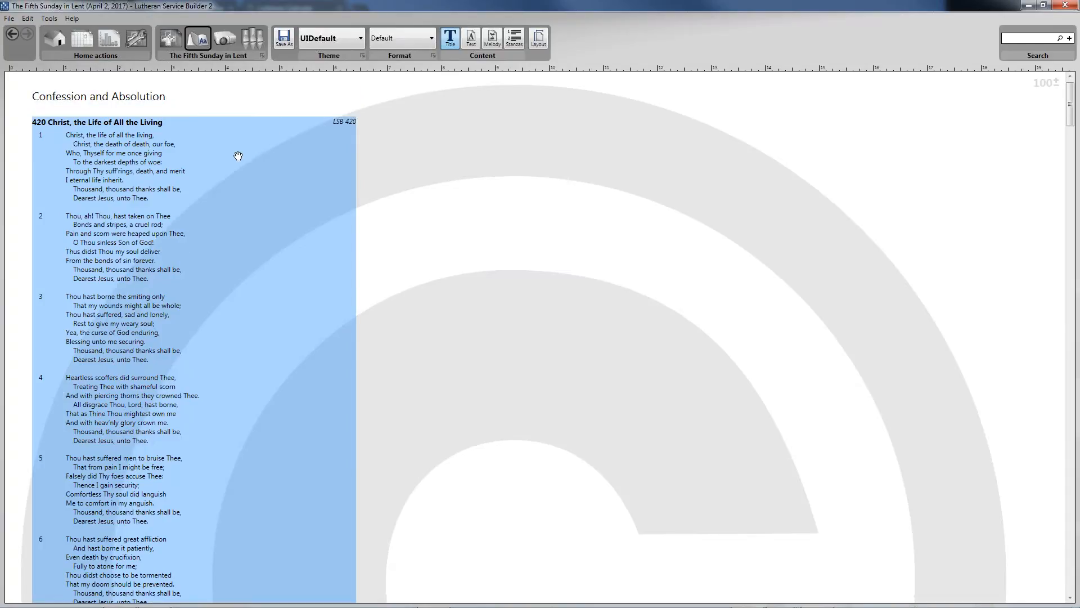
left_click(238, 99)
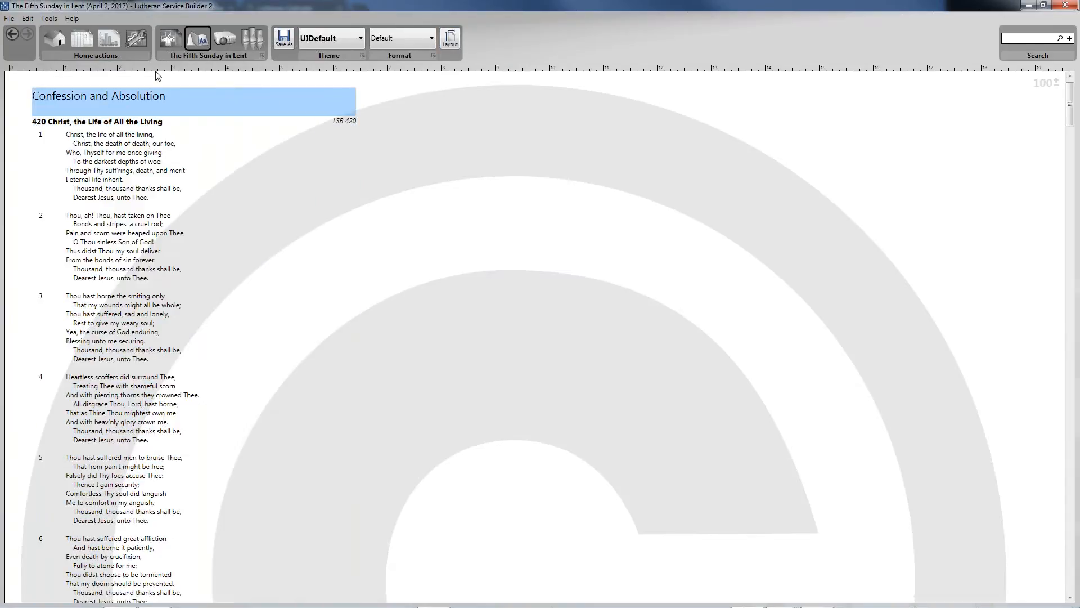
left_click(239, 117, "ctrl")
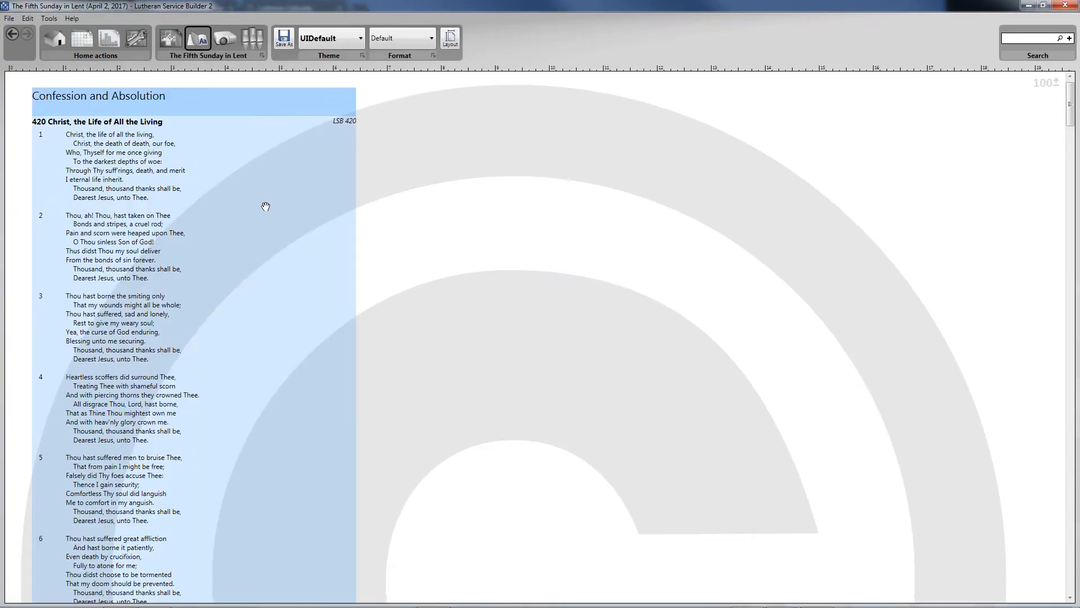
left_click(197, 174)
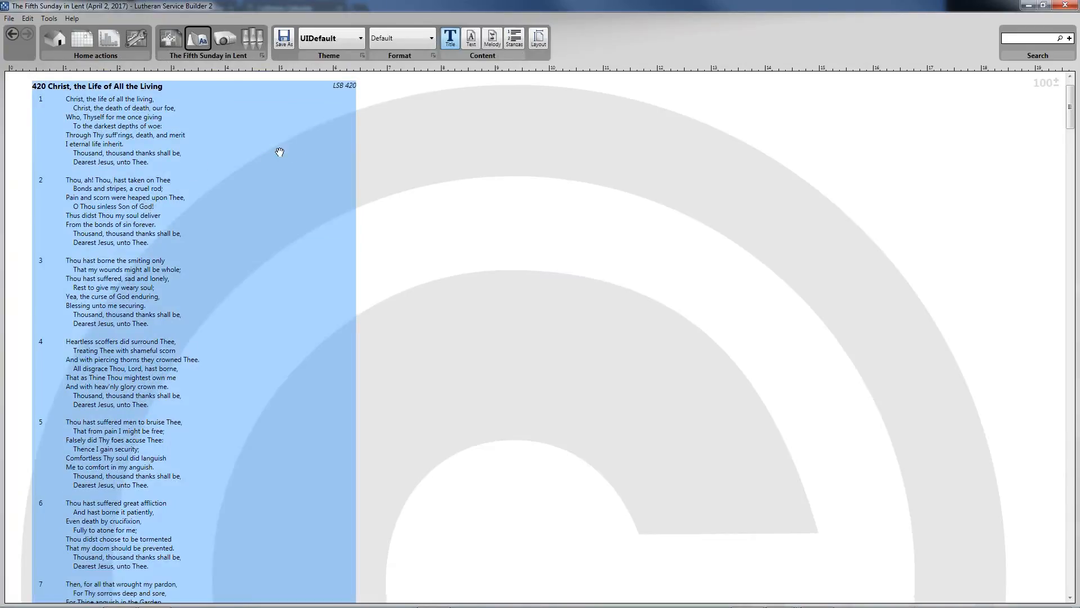
- Show hymn 420 Christ, the Life of All the Living with its melody in the bulletin
scroll(155, 145, "up", 5)
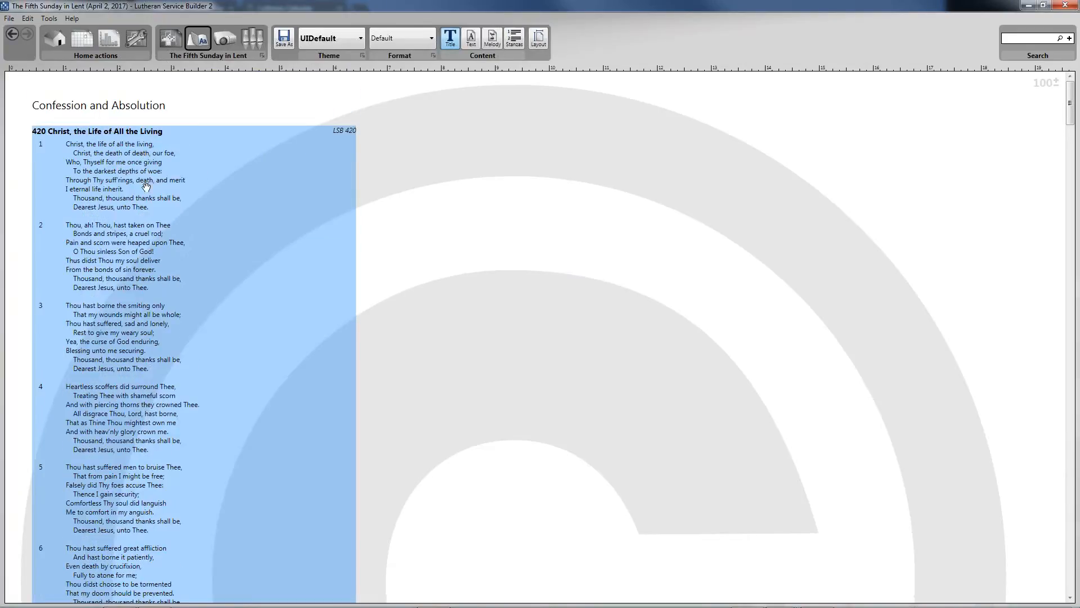
left_click(493, 39)
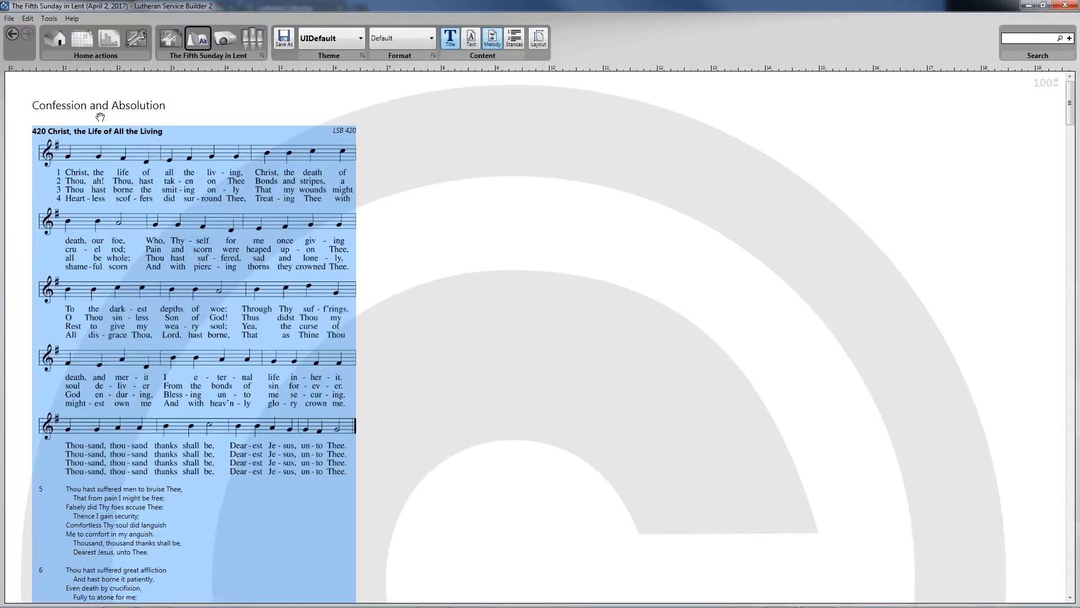
scroll(51, 124, "down", 5)
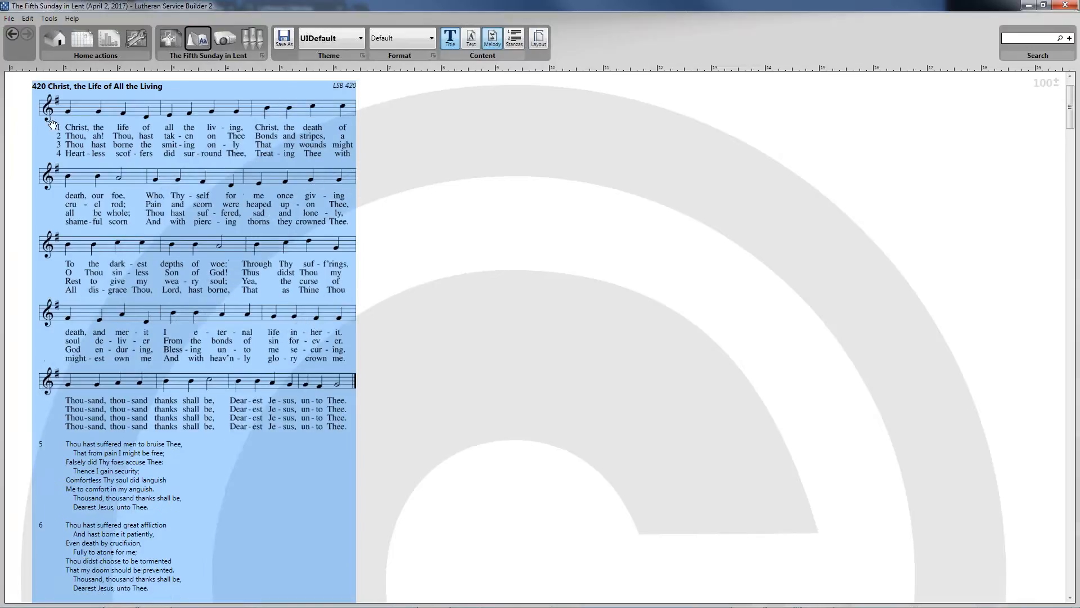
- Leave stanzas 5, 6 and 7 out of hymn 420
left_click(515, 40)
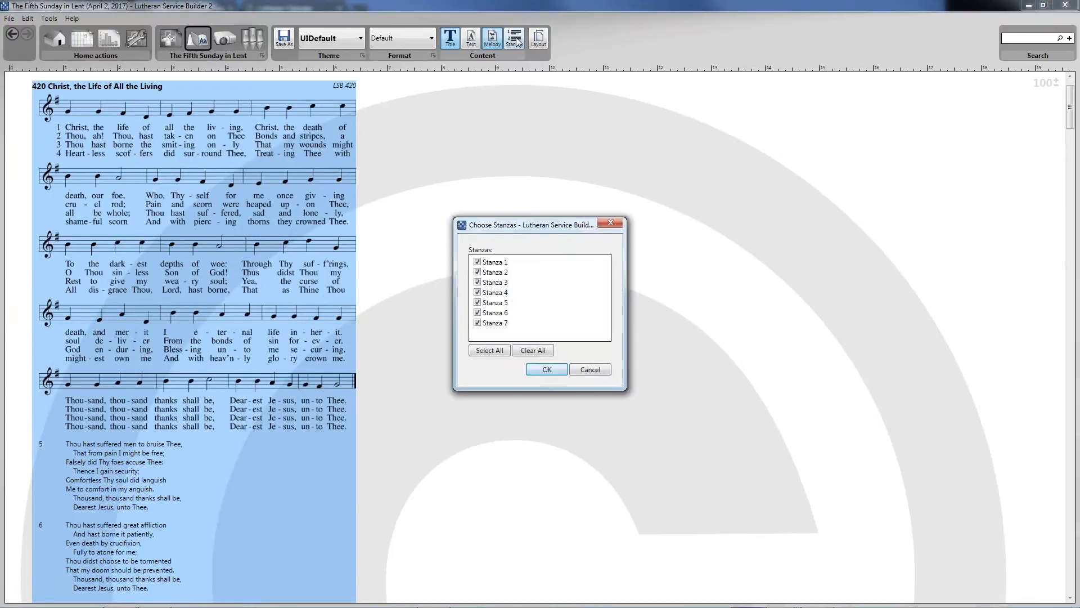
left_click(505, 313)
left_click(504, 322)
left_click(501, 303)
left_click(547, 370)
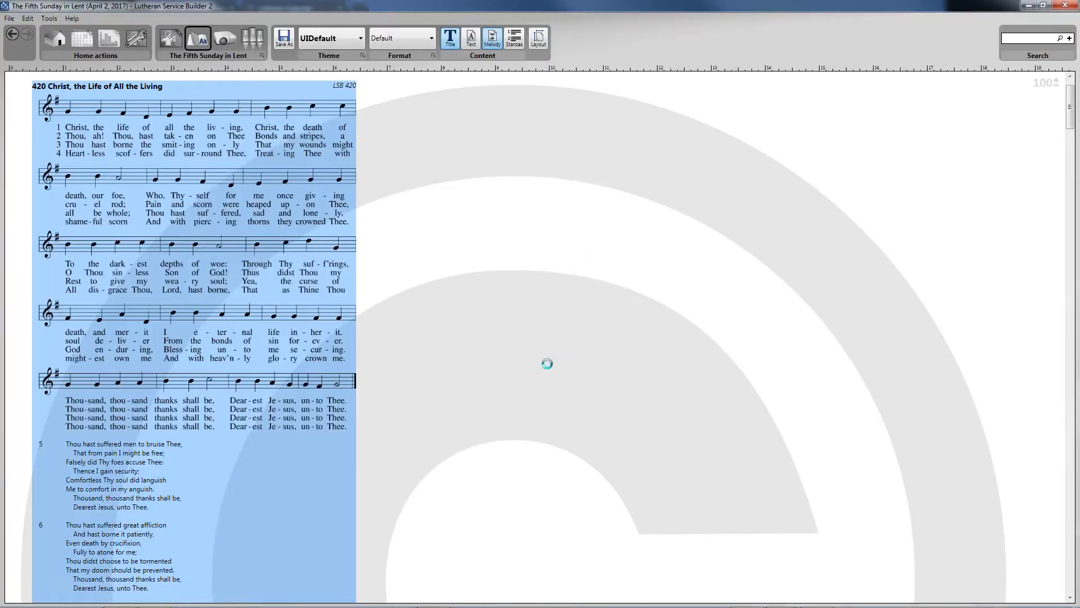
- Leave stanza 2 out of hymn 420 as well
left_click(516, 40)
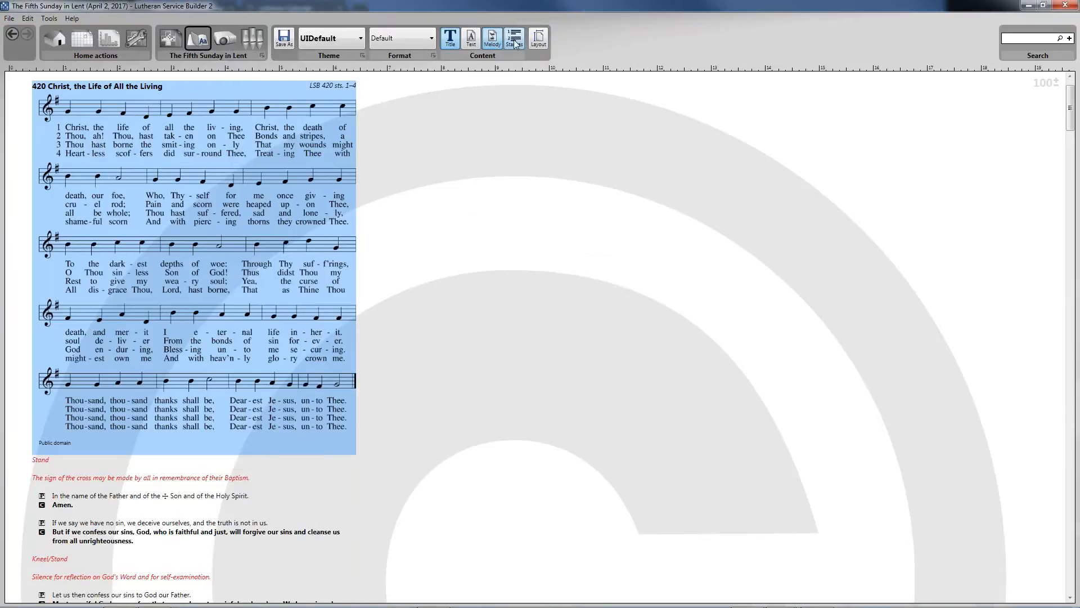
left_click(483, 275)
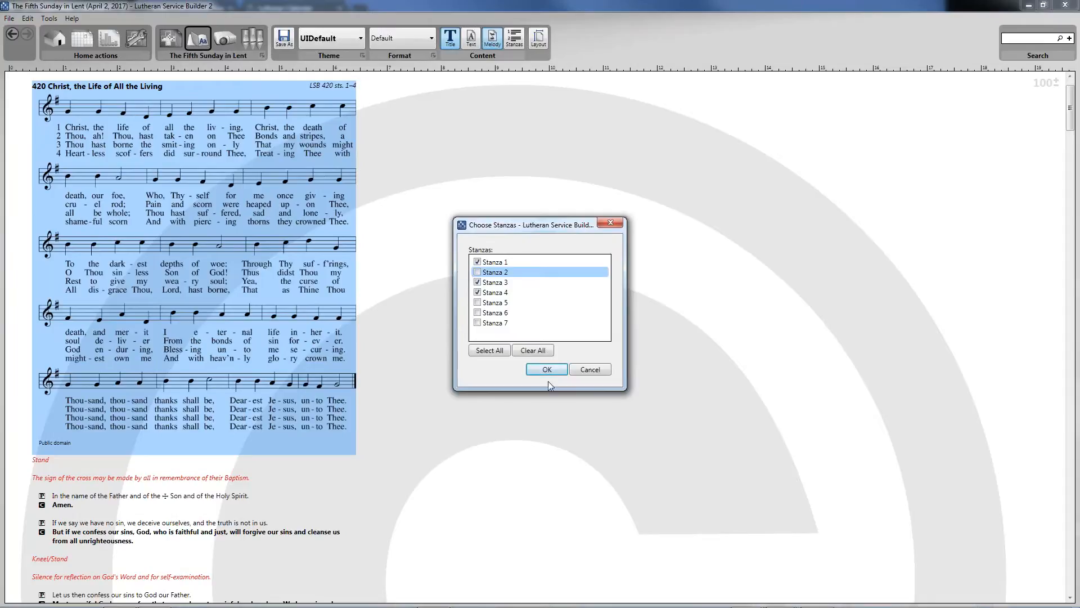
left_click(560, 374)
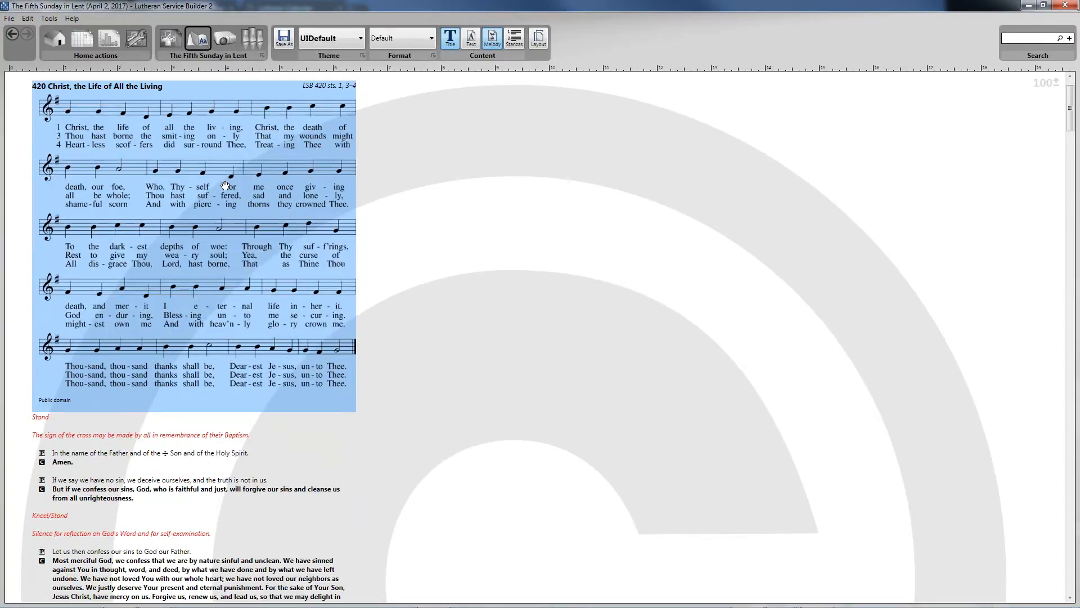
- Preview hymn 420 as text without notes, and switch it back to melody
scroll(249, 185, "up", 1)
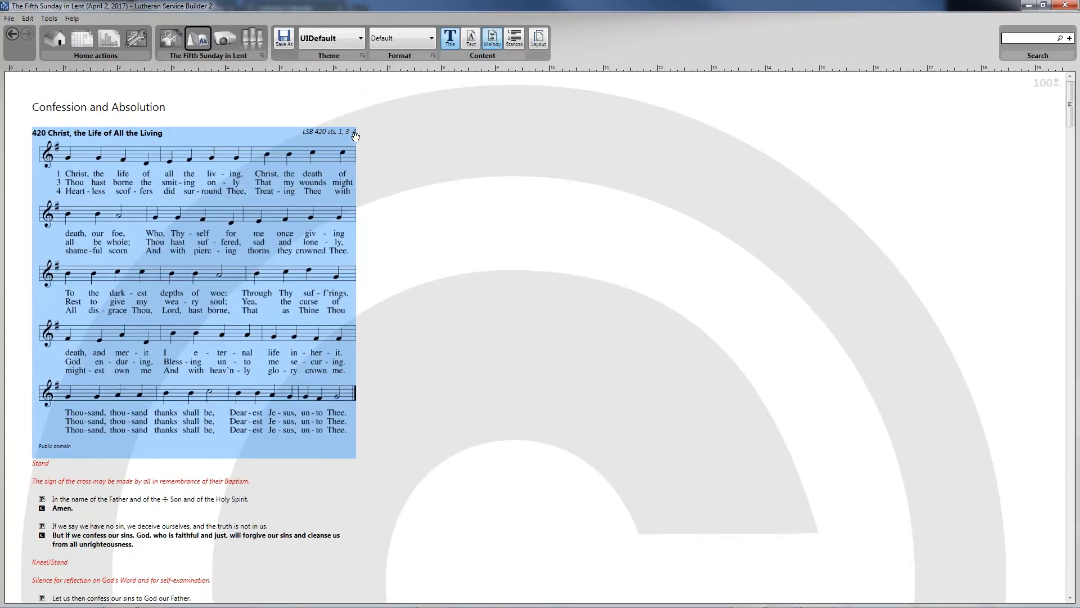
left_click(472, 39)
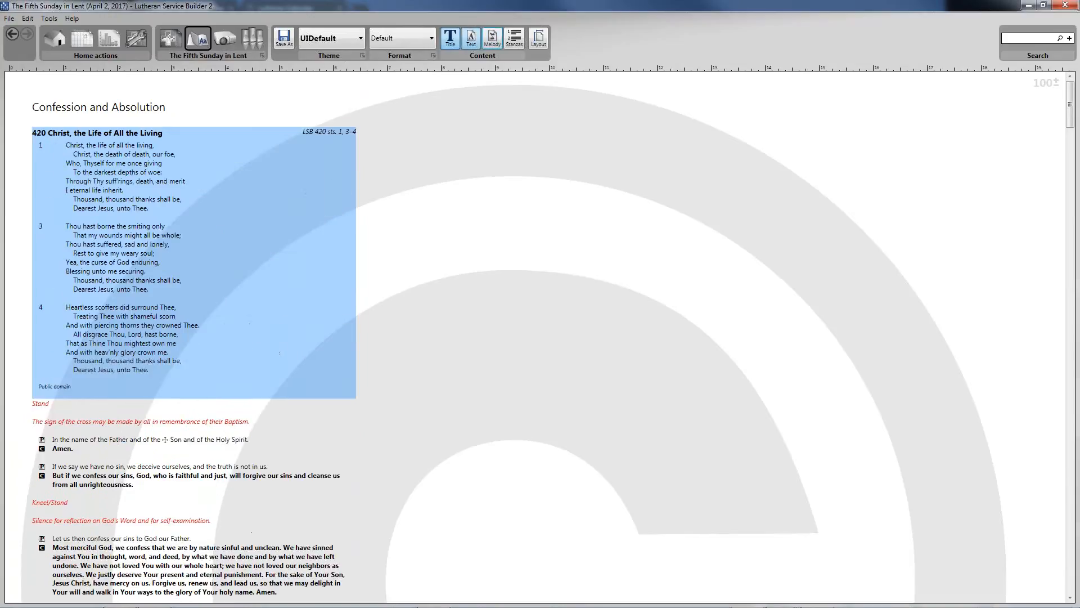
left_click(490, 37)
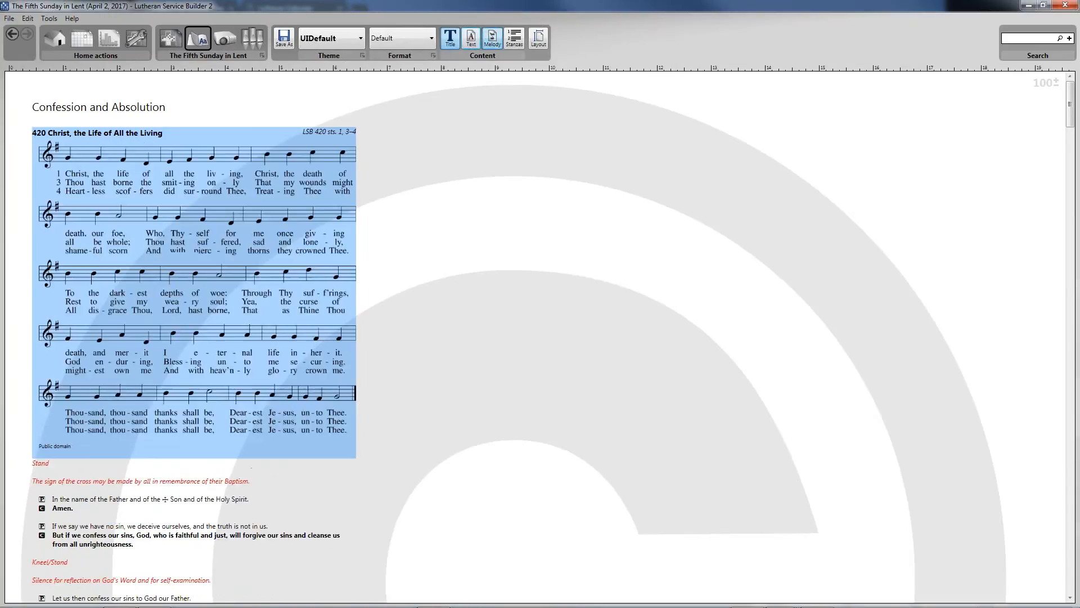
- Try the Title Only, Text Only and Hymn List service formats, and restore the Default format with hymn 420's melody shown
left_click(414, 34)
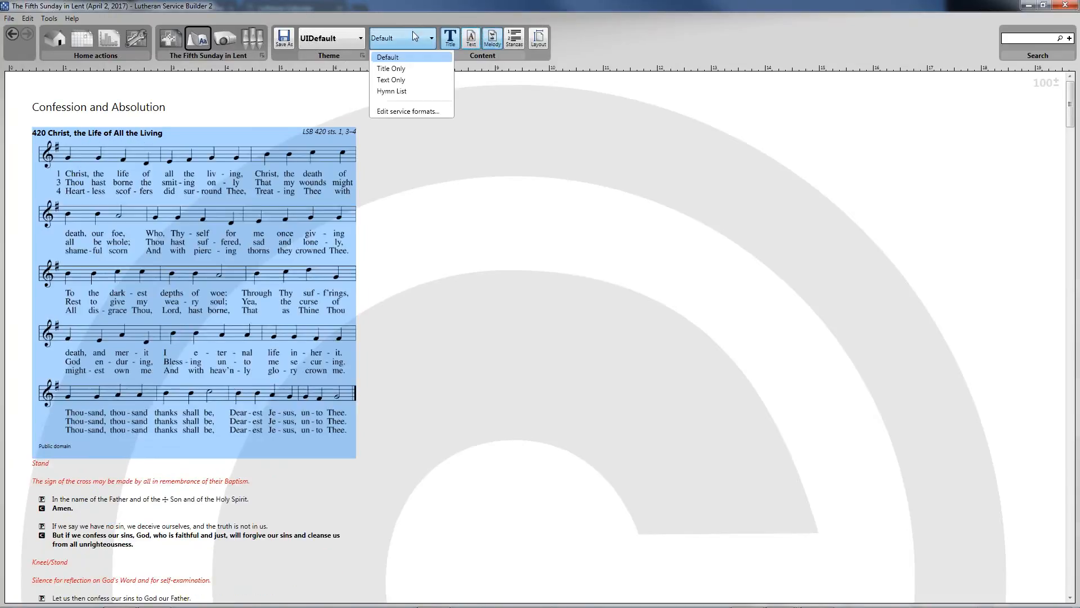
left_click(411, 67)
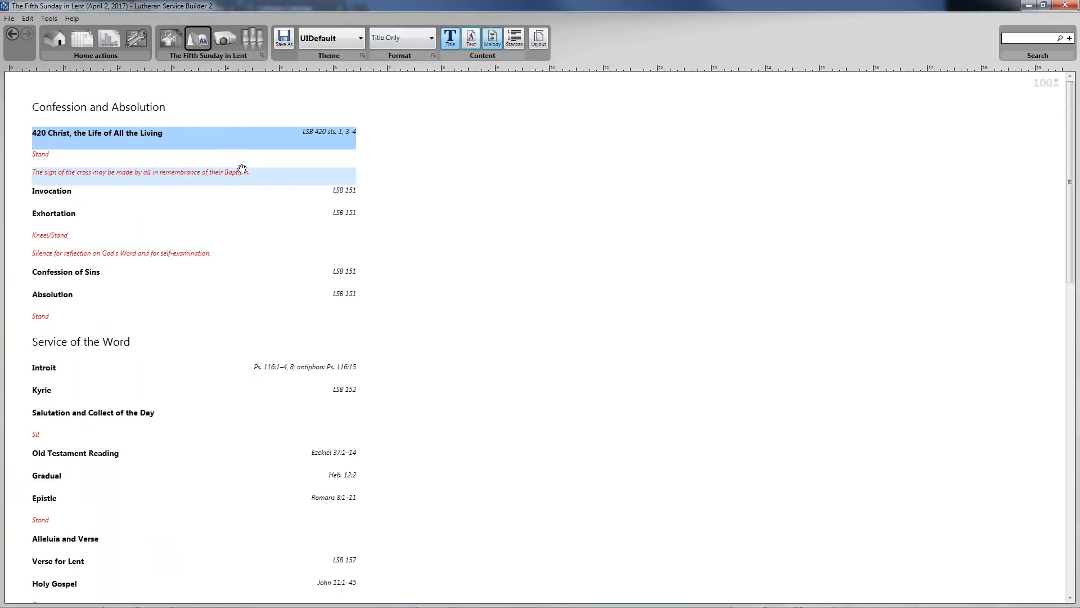
scroll(236, 171, "down", 2)
scroll(225, 163, "up", 2)
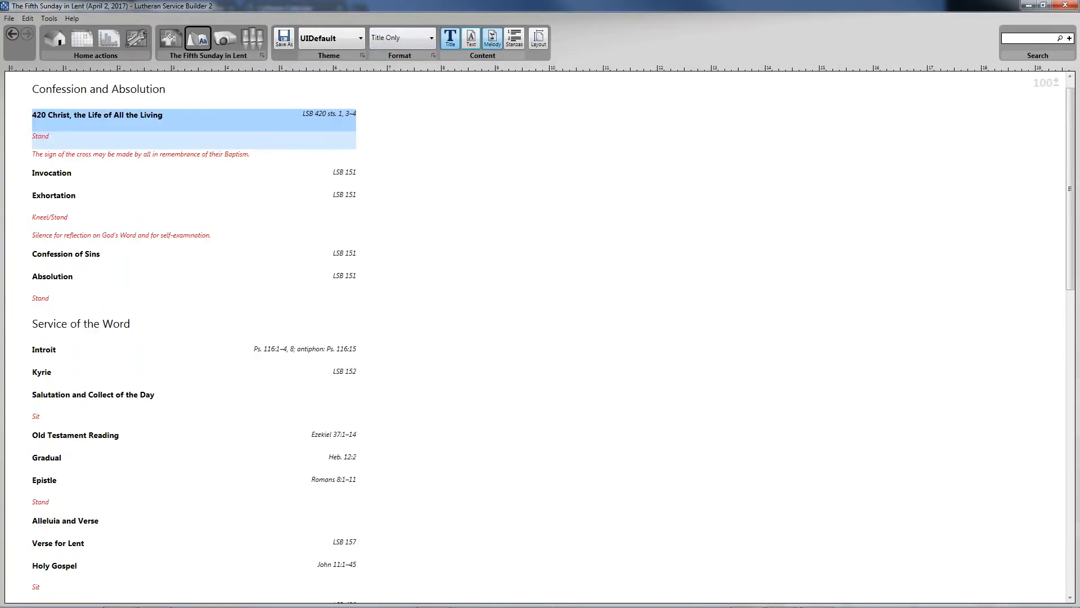
left_click(424, 37)
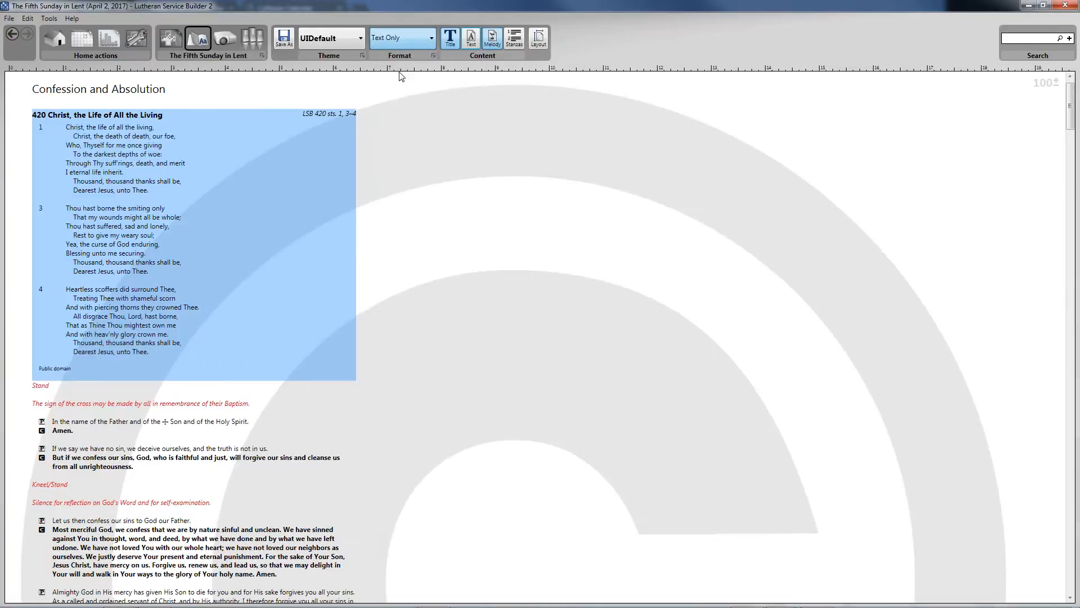
left_click(403, 43)
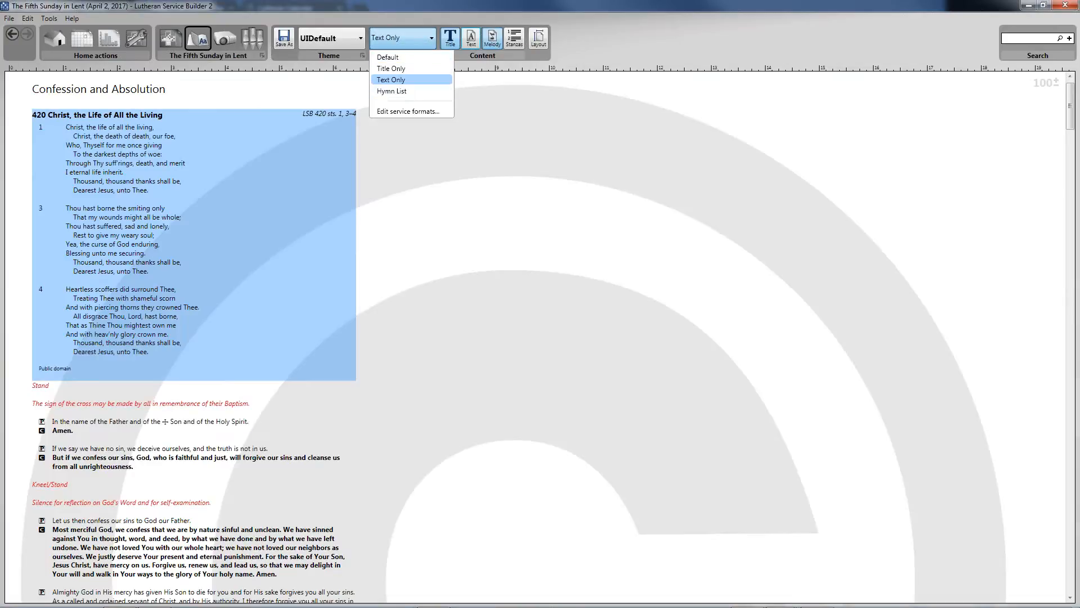
left_click(394, 92)
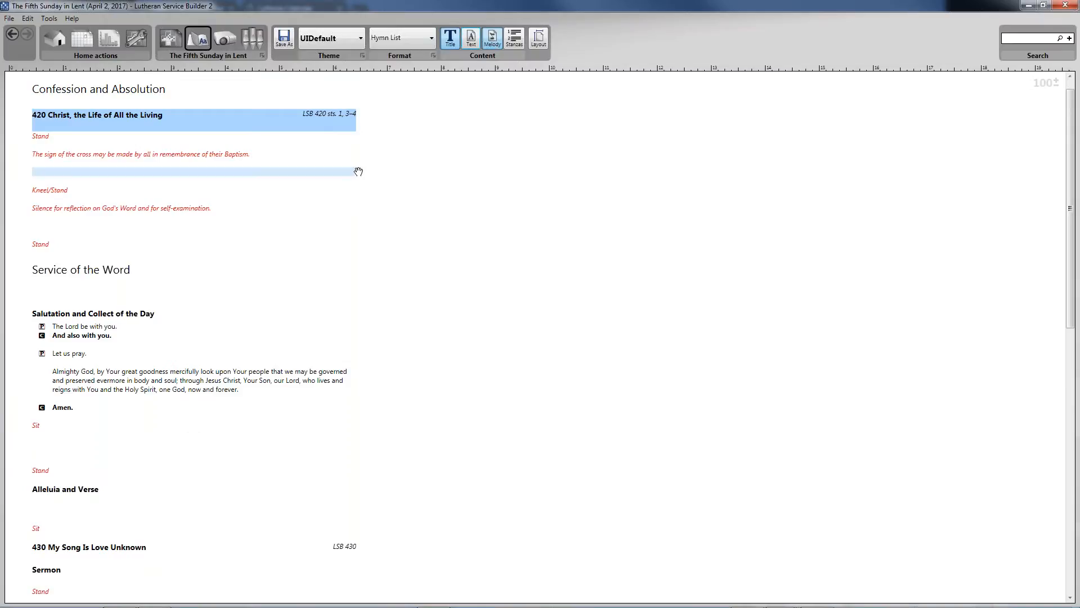
left_click(426, 39)
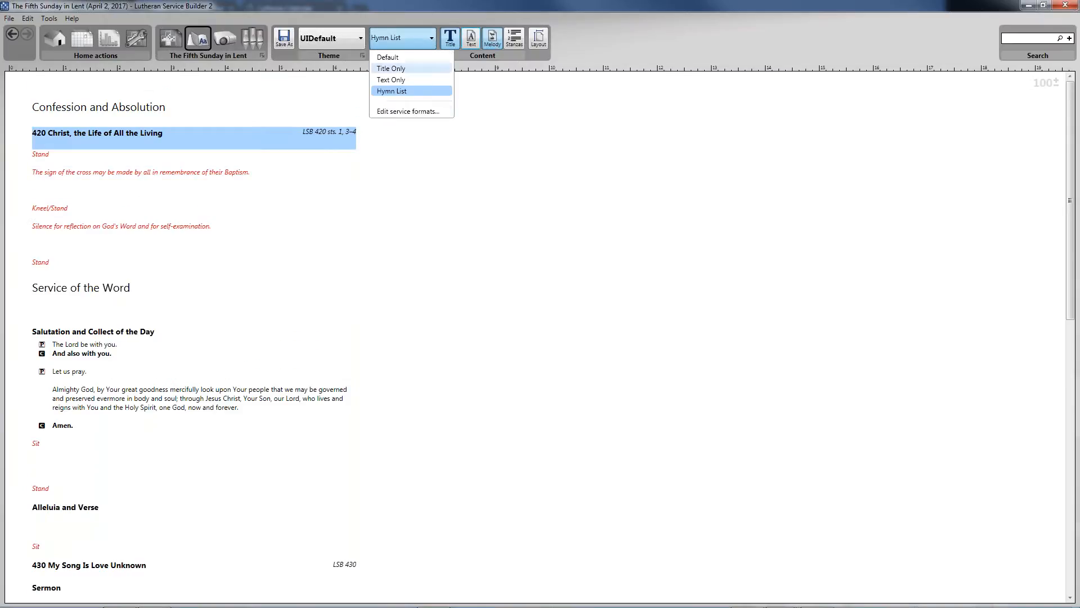
left_click(426, 59)
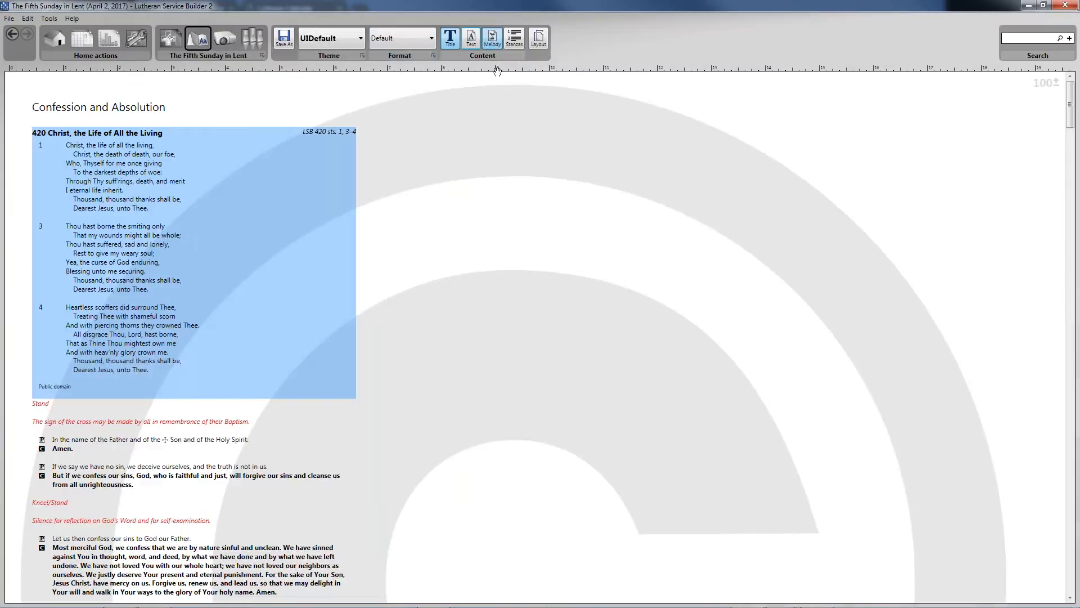
left_click(497, 40)
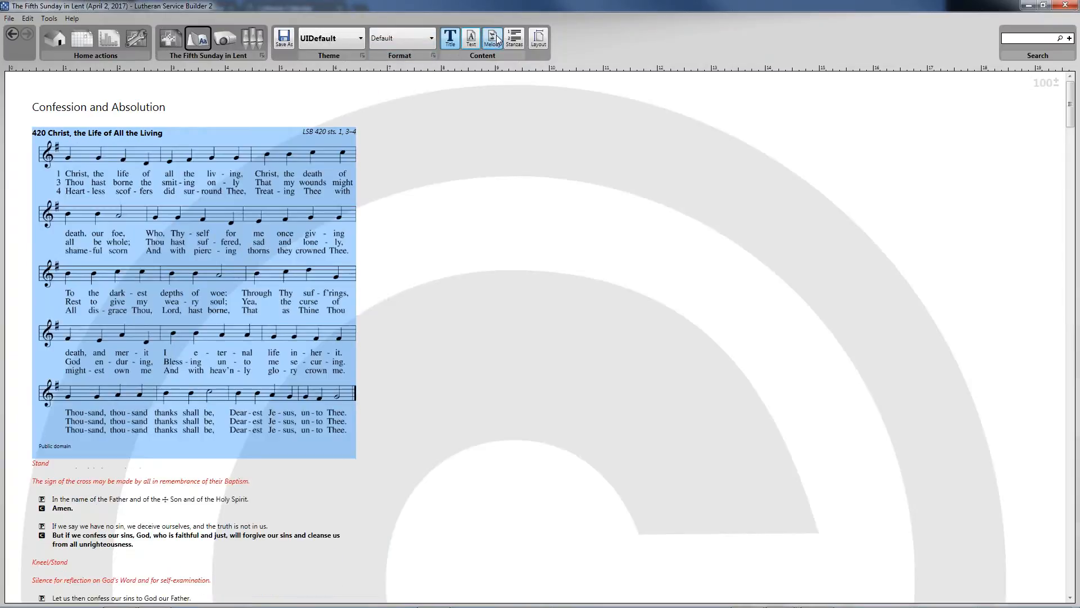
- Check the subcaption of the rubric about the sign of the cross, and close it without entering anything
scroll(352, 211, "down", 5)
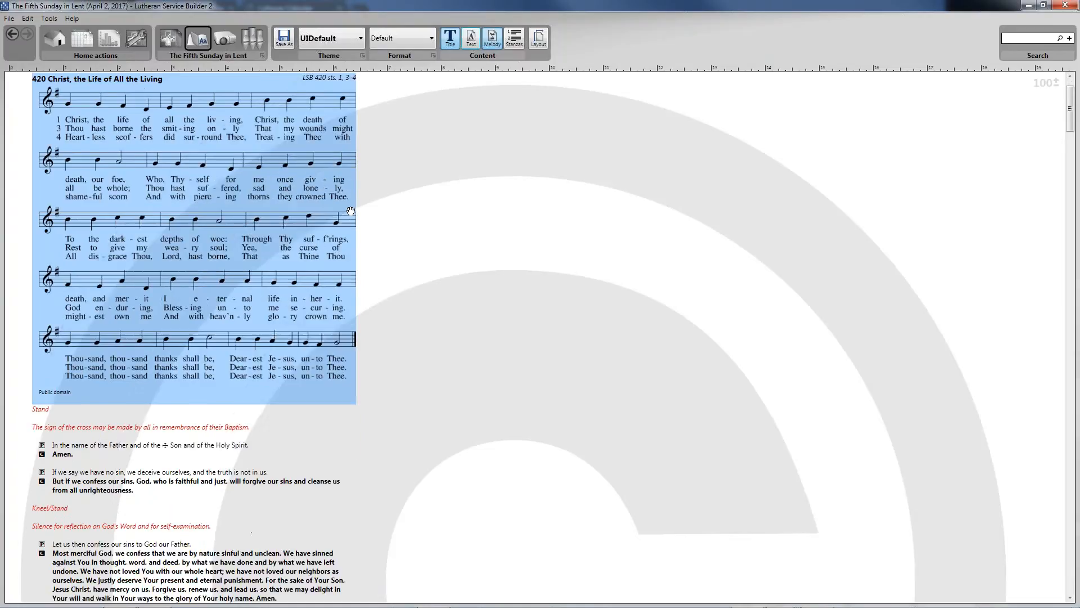
left_click(99, 235)
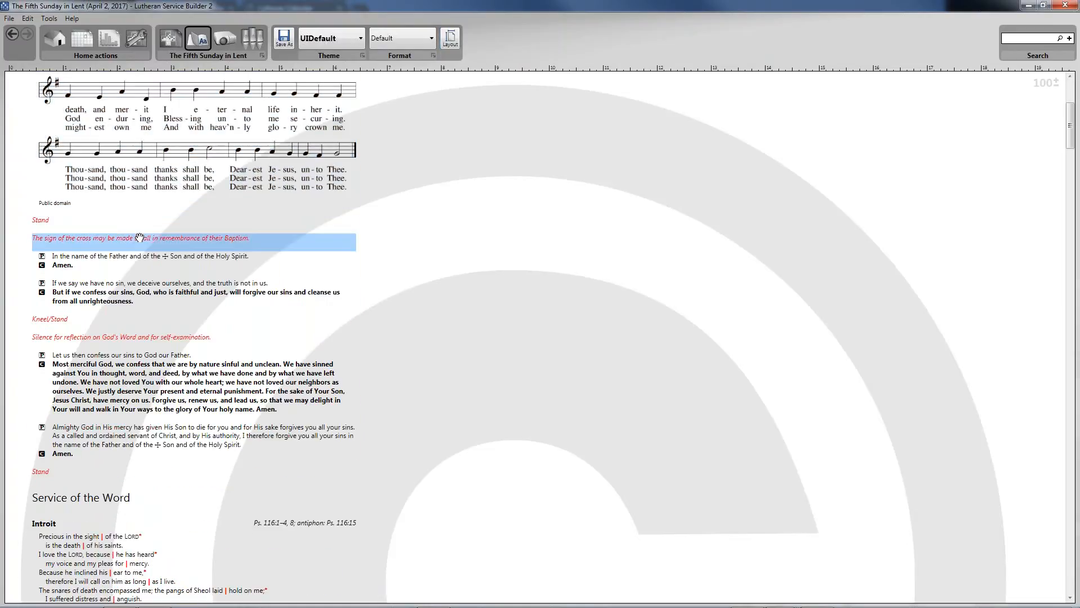
scroll(139, 242, "down", 1)
right_click(204, 215)
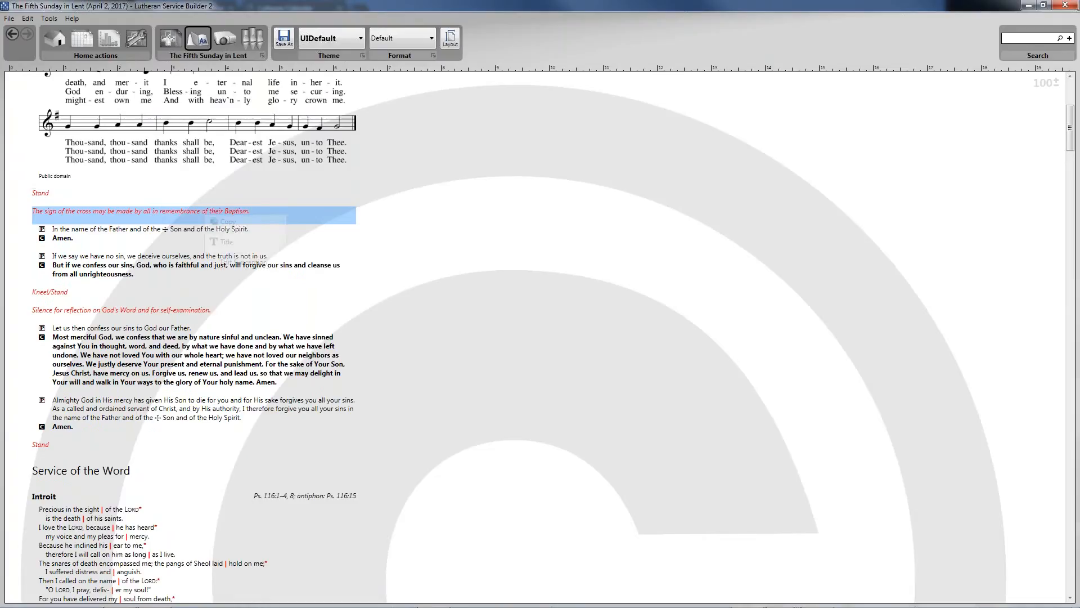
left_click(181, 212)
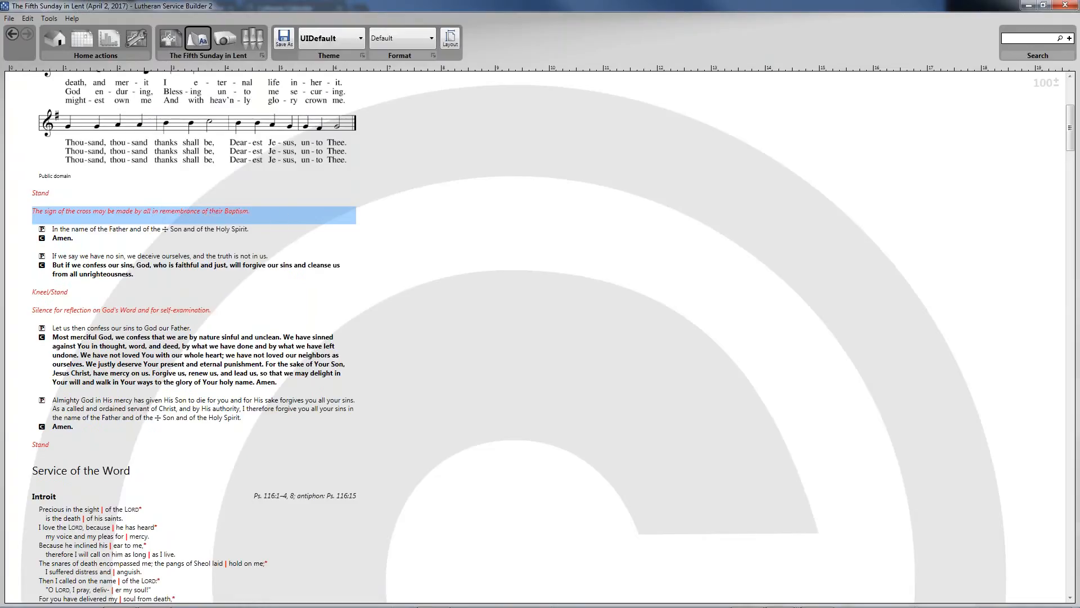
right_click(193, 214)
left_click(233, 263)
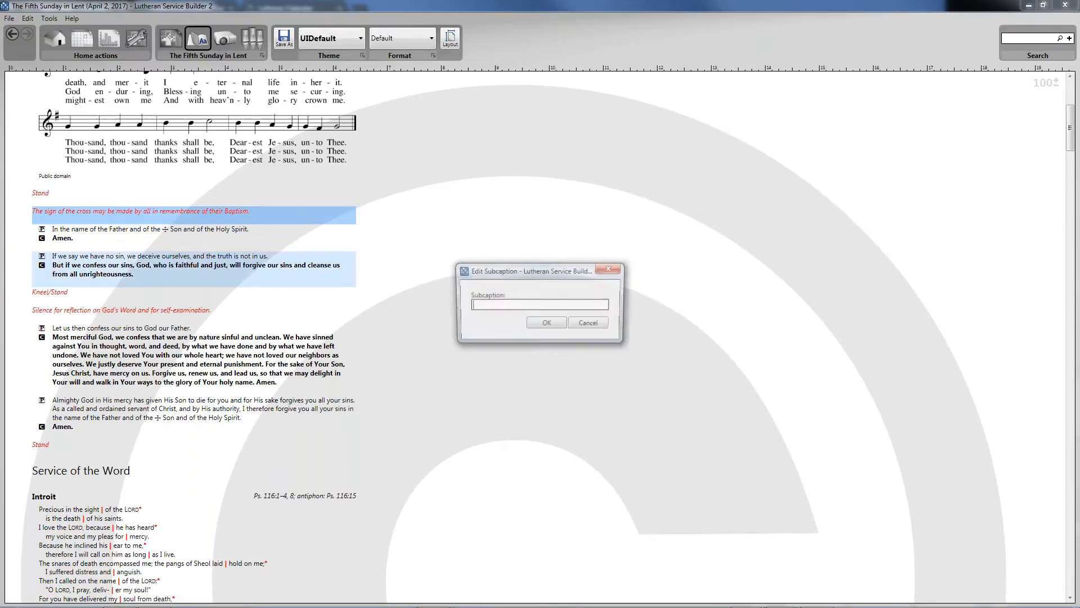
left_click(565, 339)
- Try hiding the title of the rubric about the sign of the cross, and show it again
right_click(271, 219)
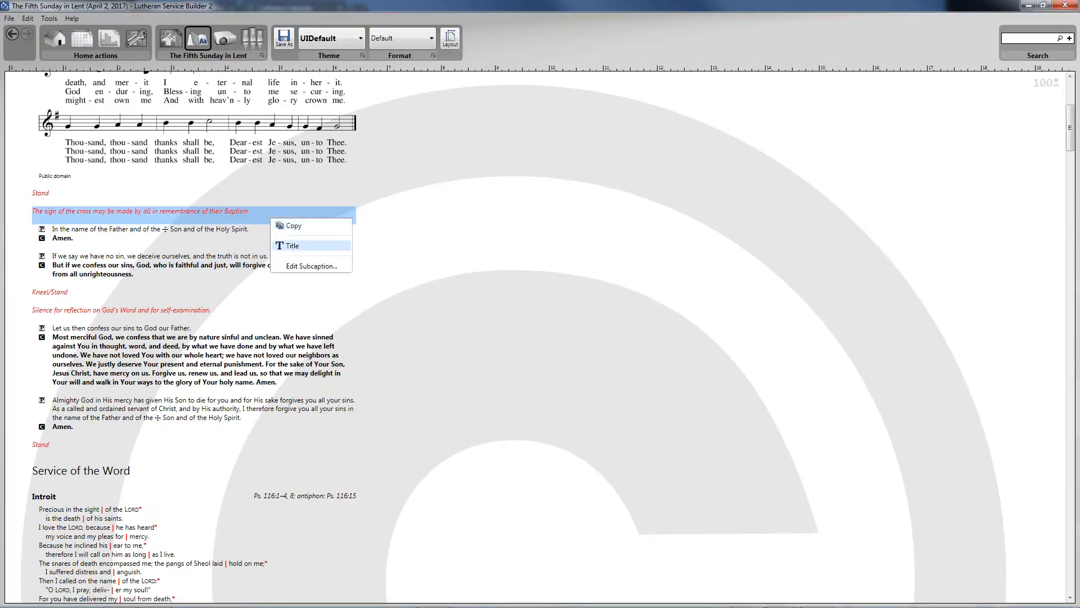
left_click(291, 246)
right_click(226, 214)
left_click(256, 224)
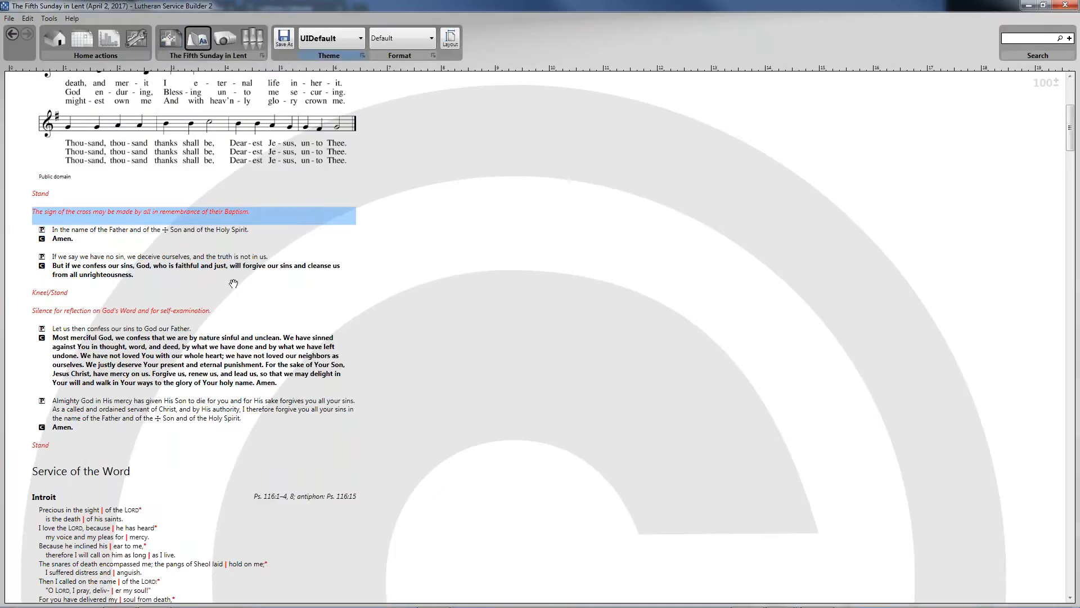
- Preview the Introit without its pointing marks, restore them, and set the Introit's psalm tone to D
scroll(191, 382, "down", 1)
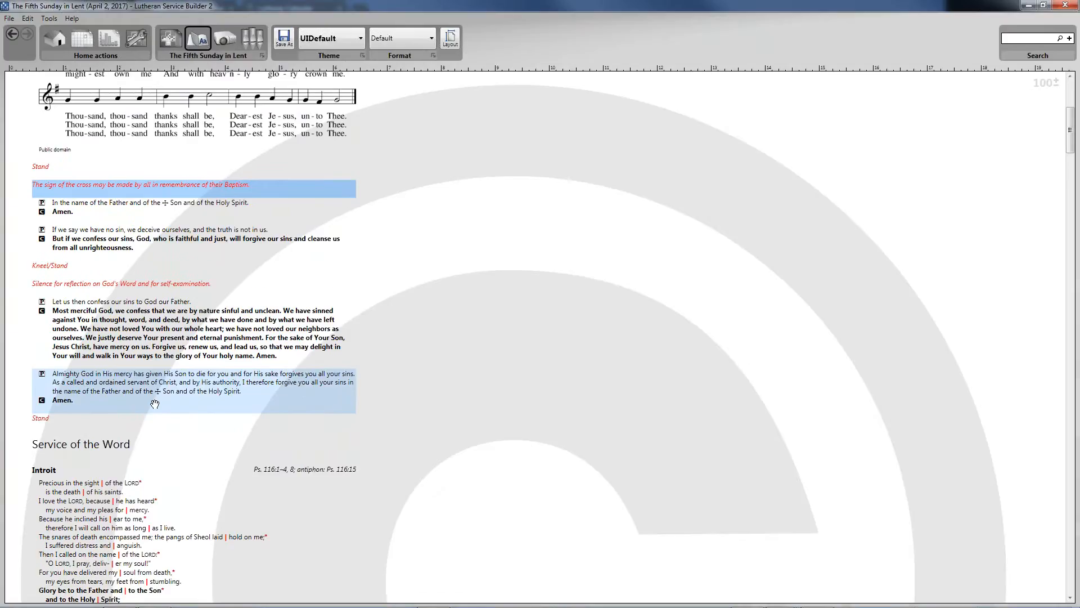
scroll(158, 399, "down", 6)
left_click(248, 240)
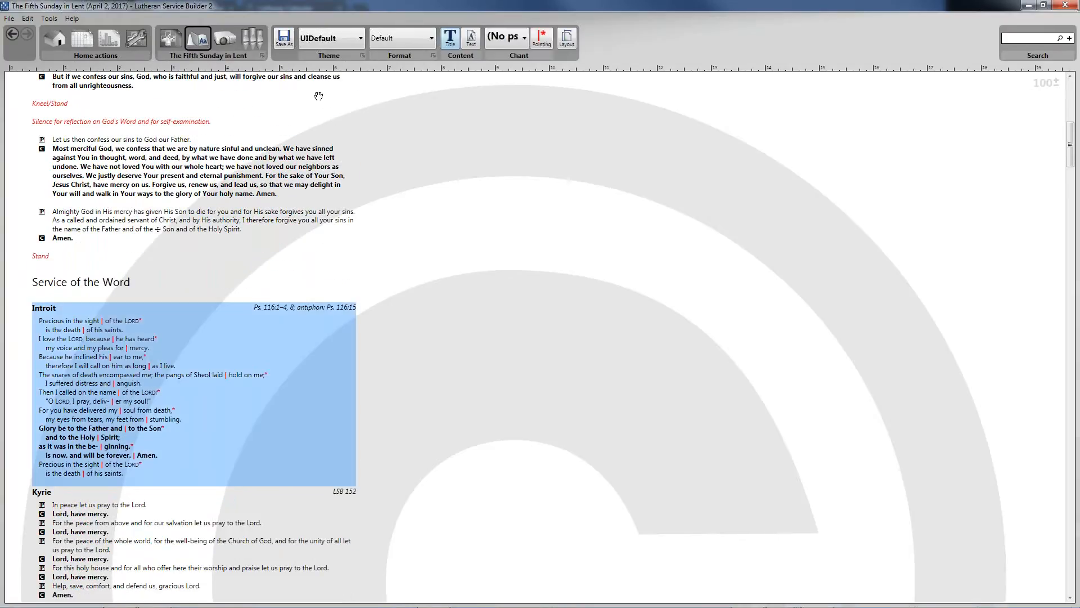
scroll(257, 439, "down", 1)
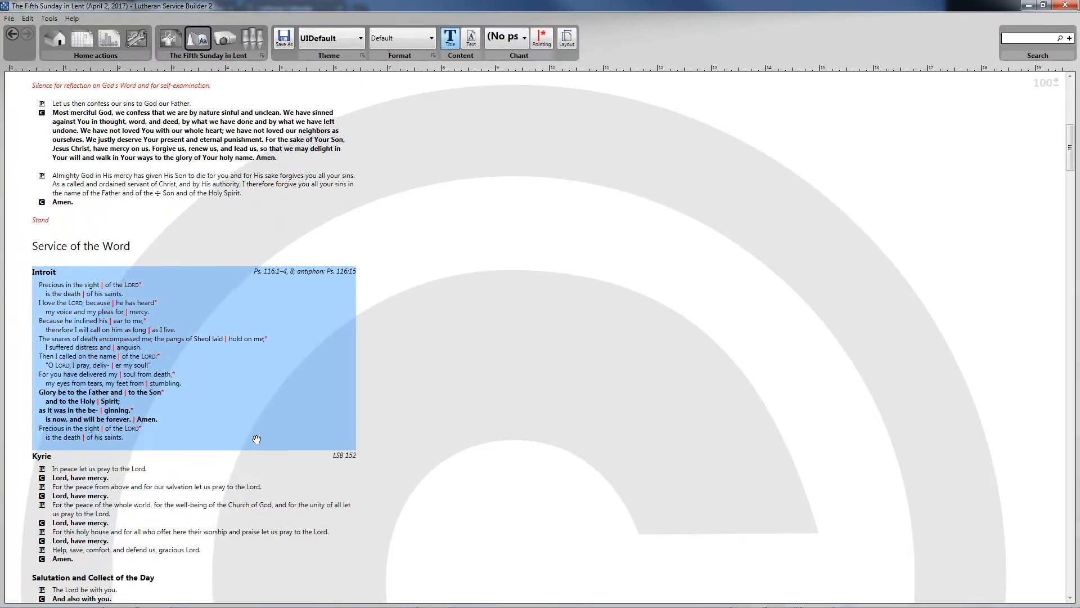
scroll(257, 440, "down", 1)
left_click(550, 39)
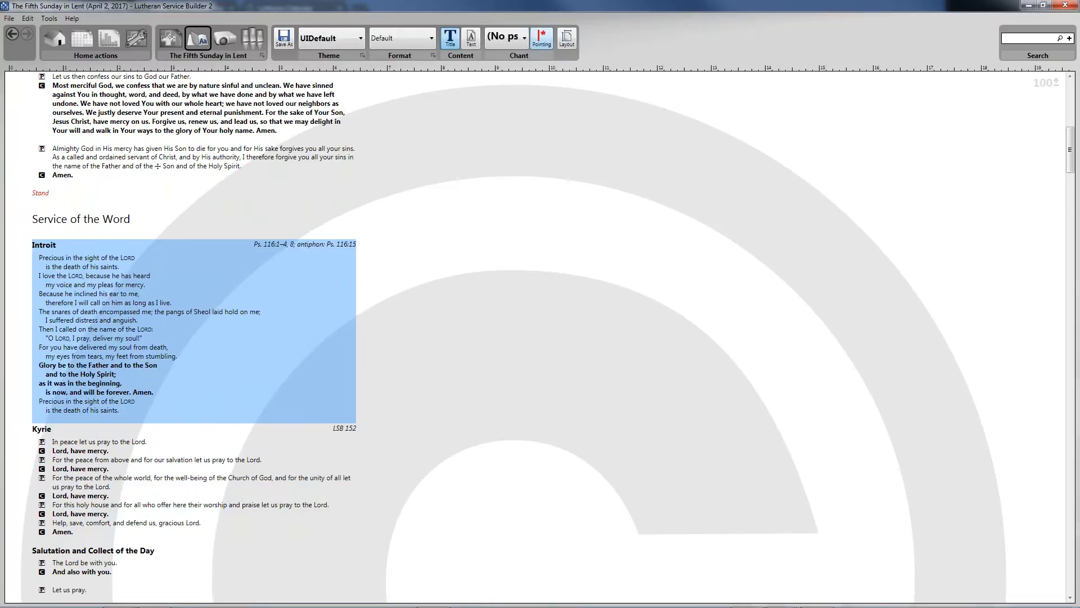
left_click(524, 38)
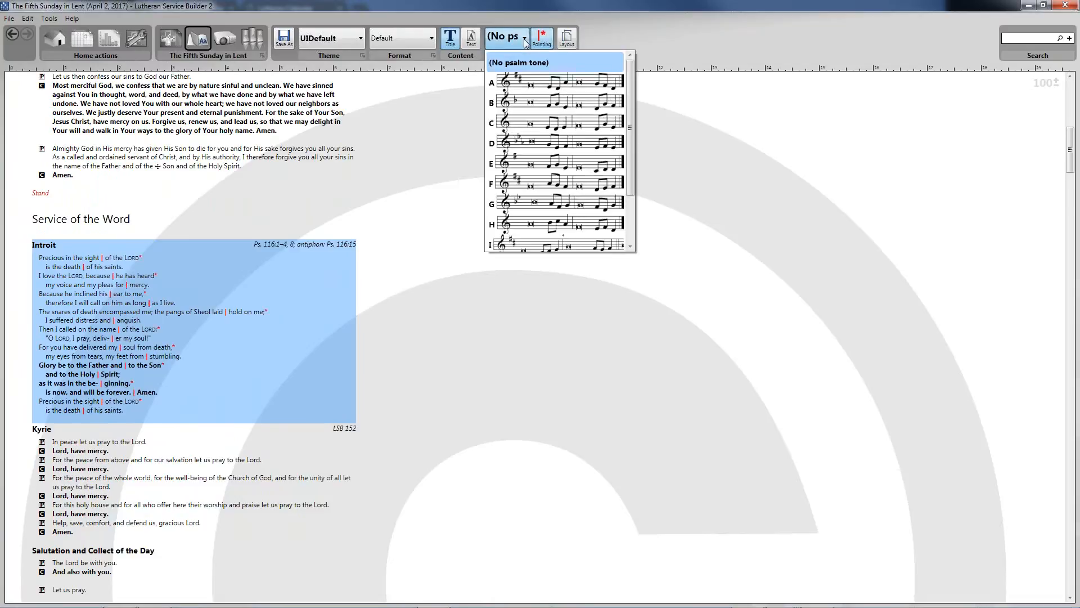
scroll(579, 112, "down", 1)
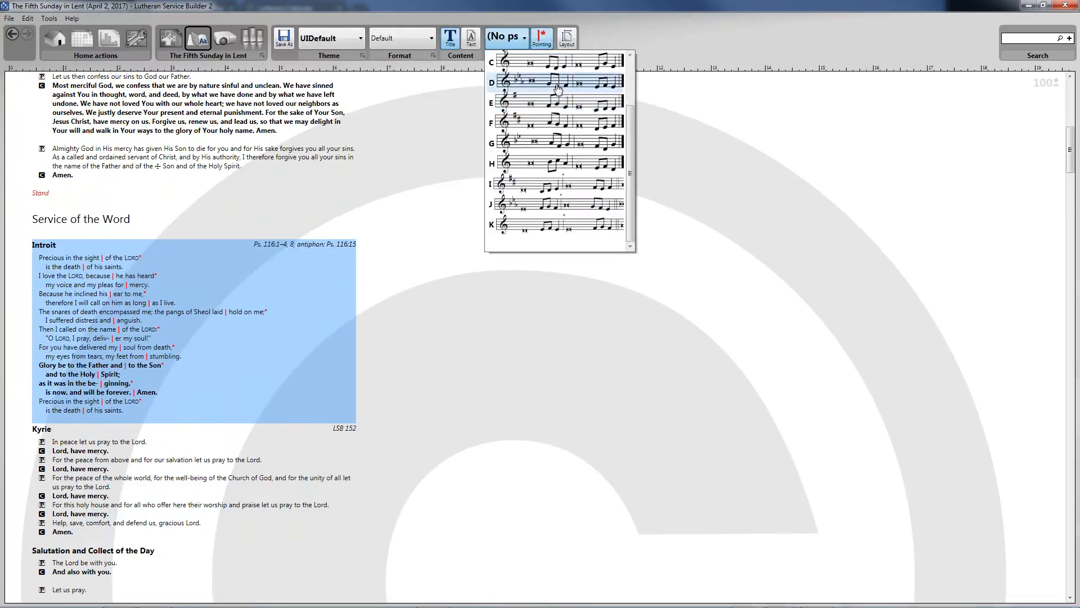
left_click(558, 84)
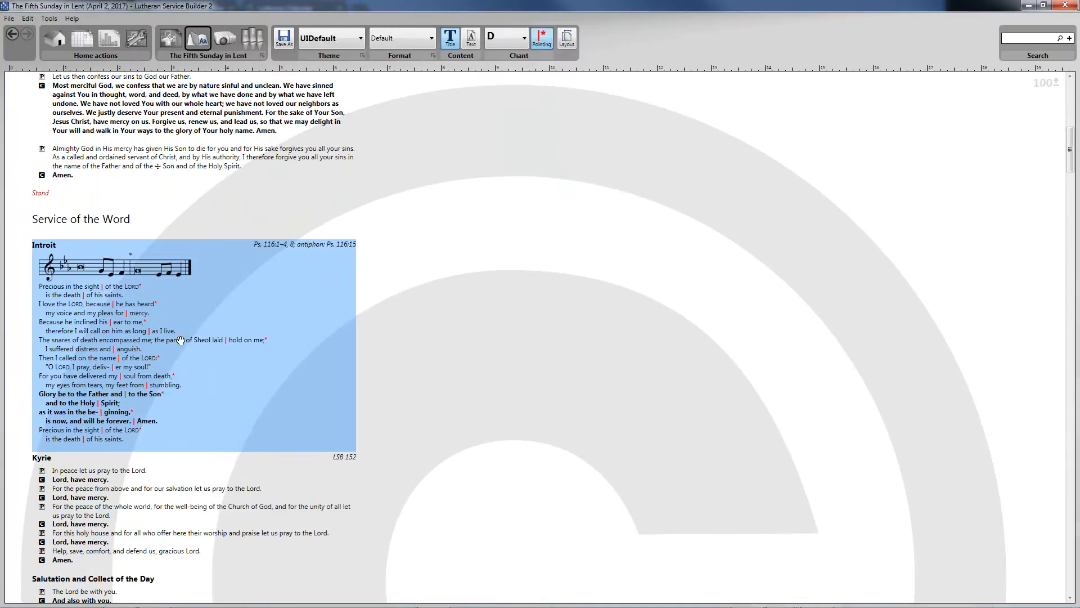
scroll(363, 284, "down", 3)
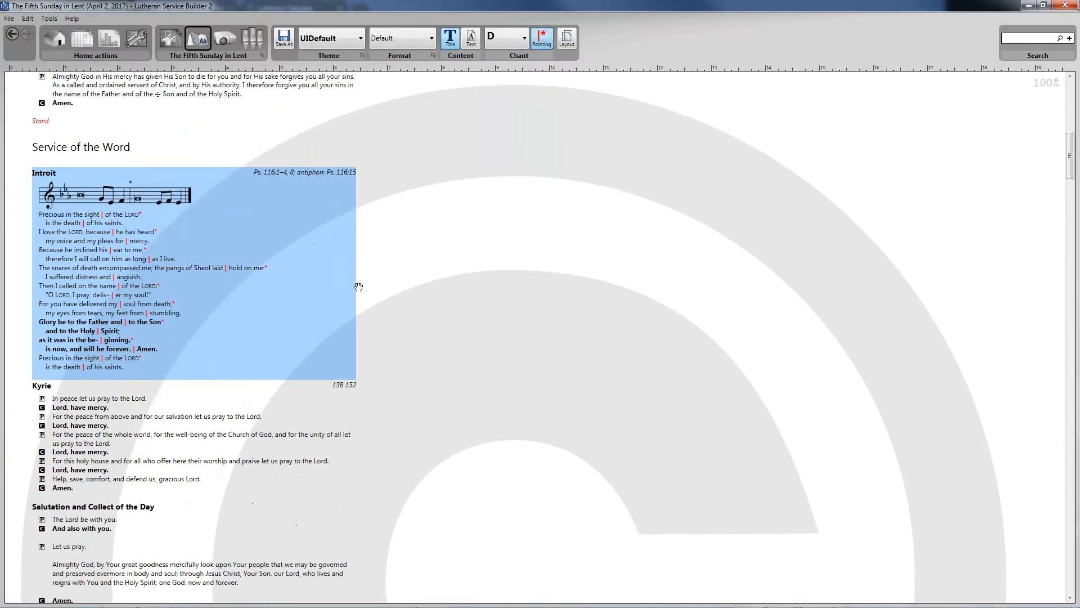
- Save the service to the Desktop as a Word 97-2003 document named 2017-04-02.The Fifth Sunday in Lent
scroll(449, 288, "down", 6)
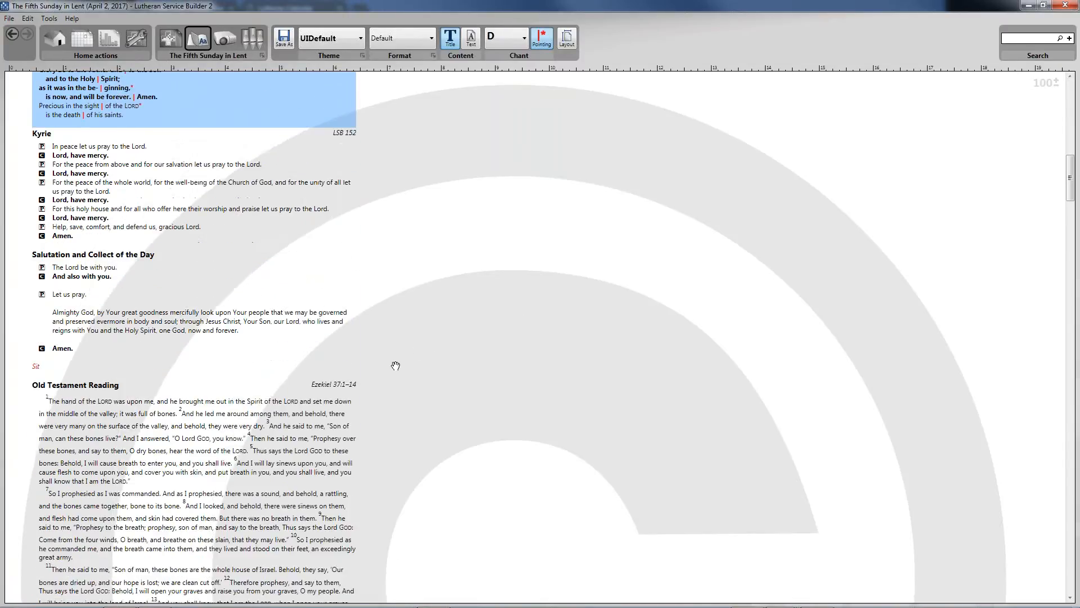
scroll(279, 347, "down", 3)
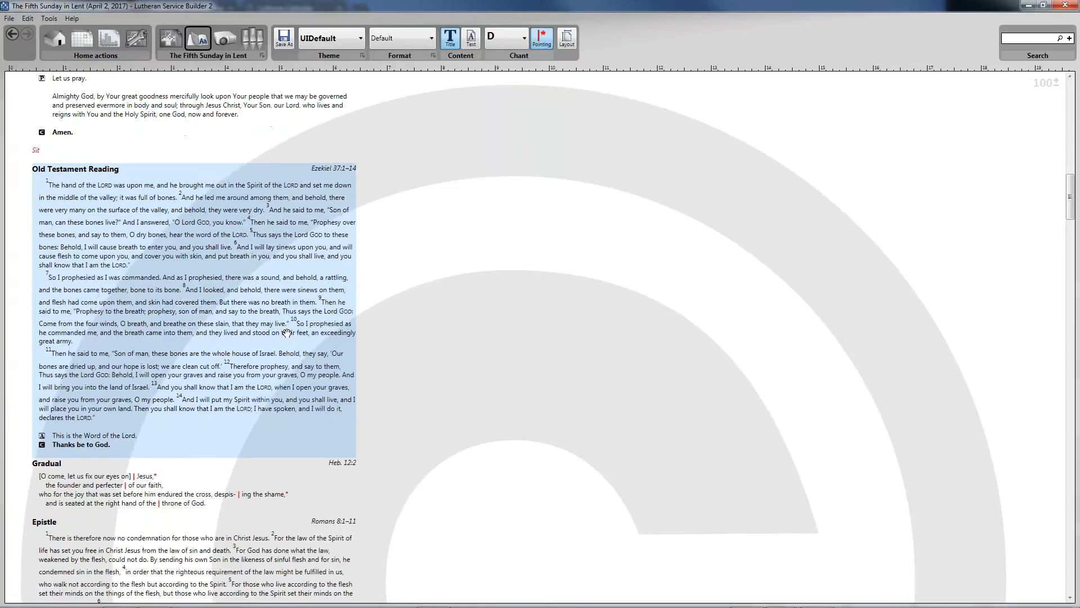
scroll(291, 333, "down", 6)
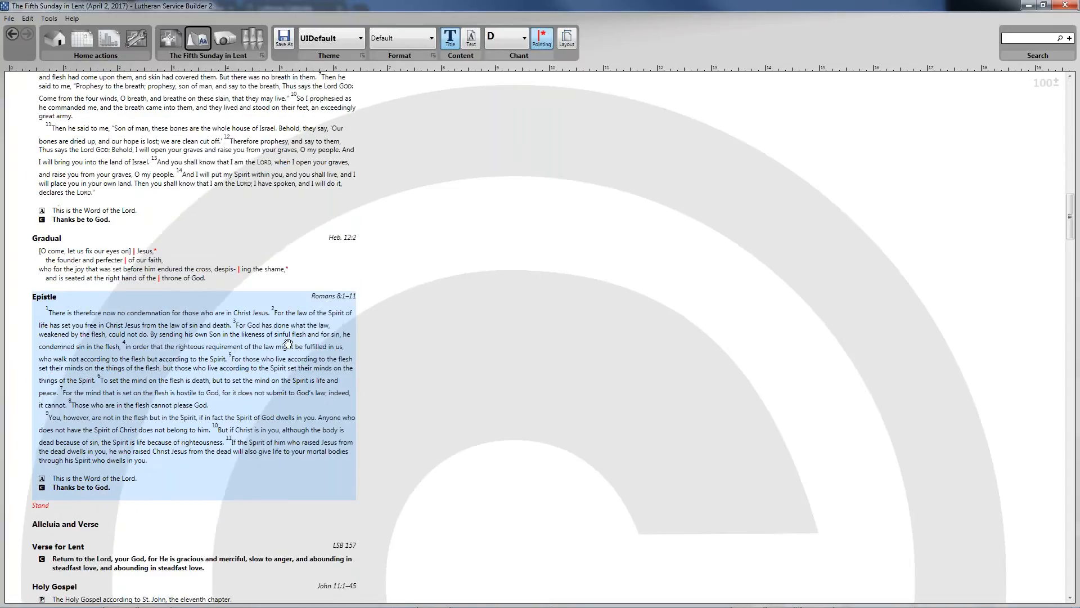
scroll(347, 309, "down", 1)
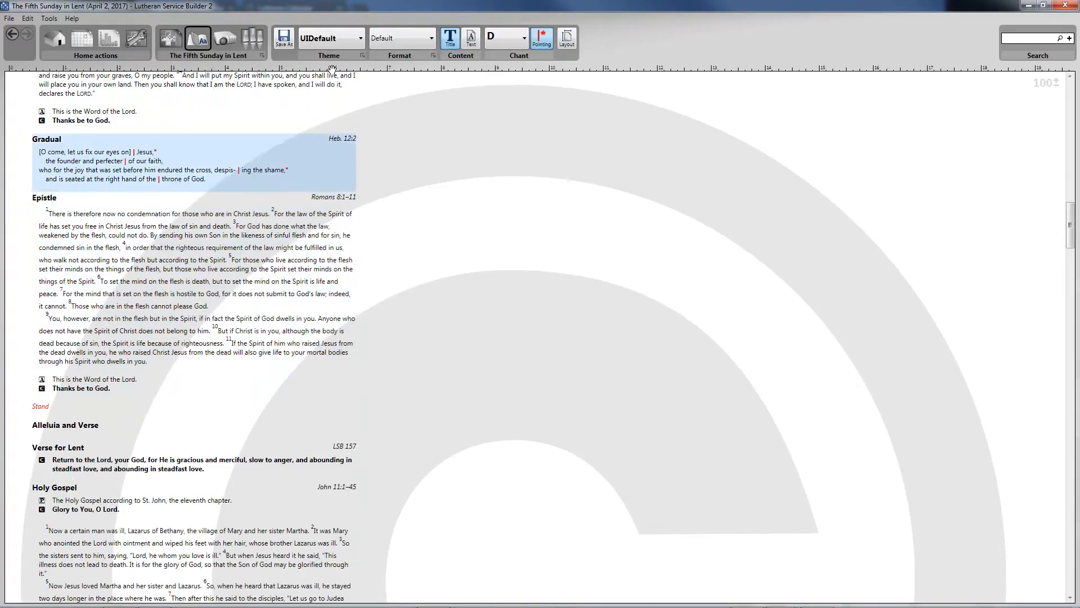
left_click(283, 38)
left_click(93, 81)
left_click(85, 90)
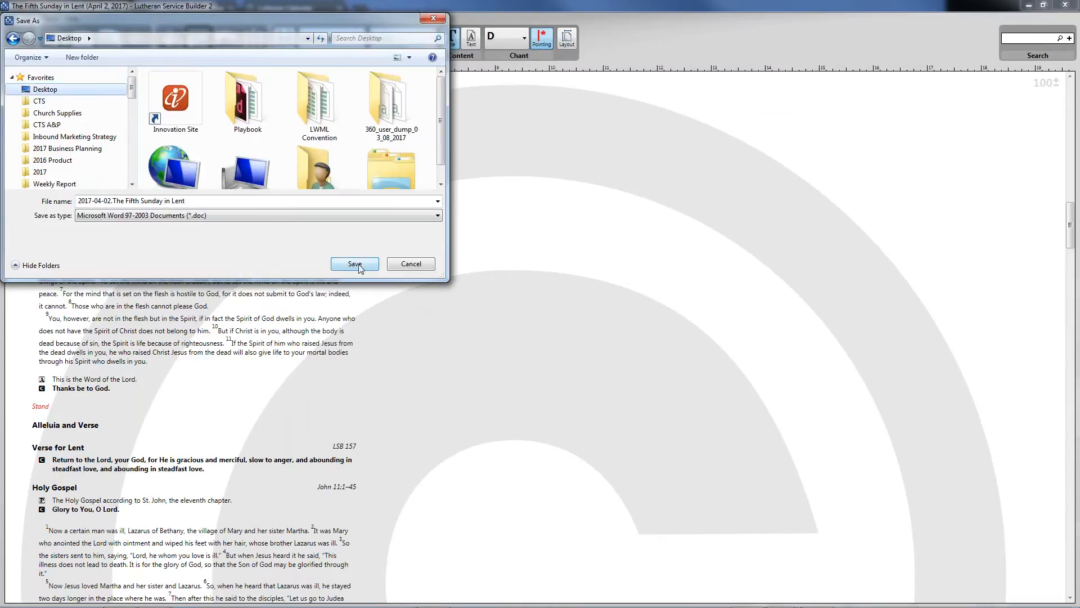
left_click(355, 264)
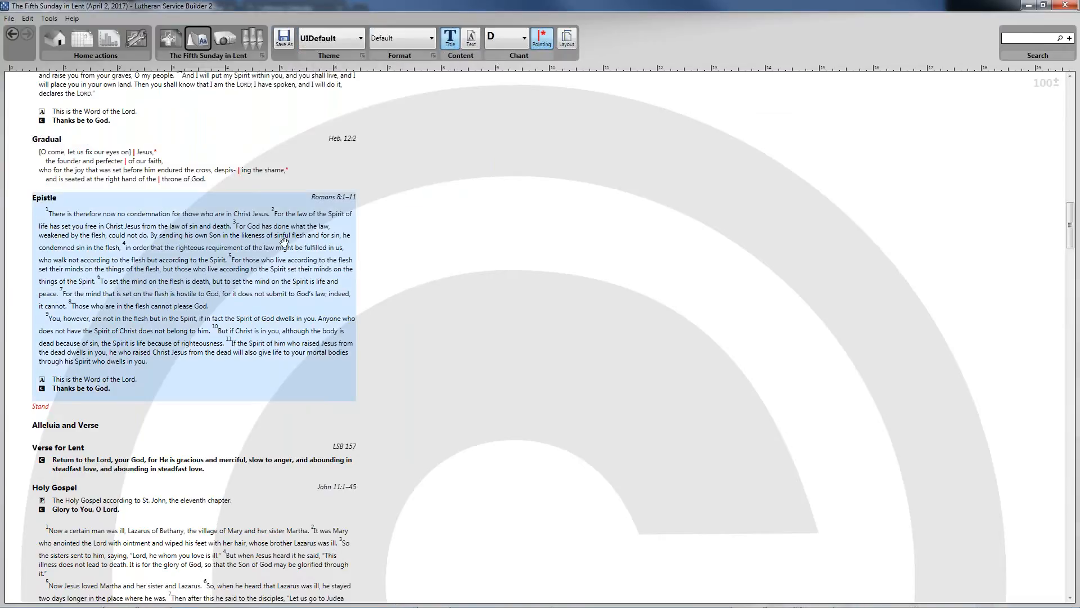
- Open the exported Fifth Sunday in Lent document from the Desktop in Word
left_click(1028, 598)
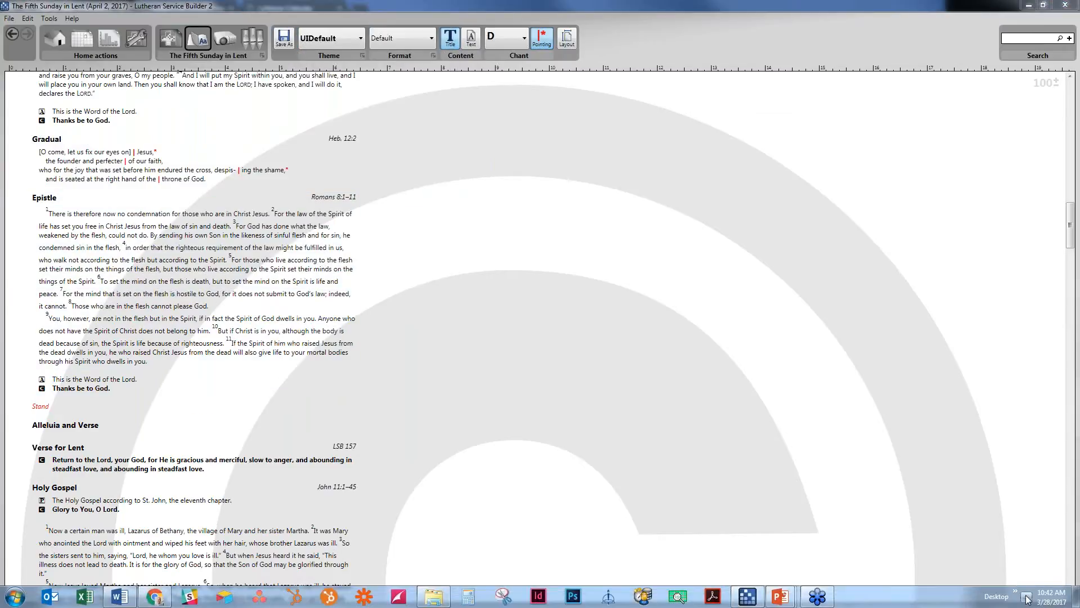
left_click(1016, 598)
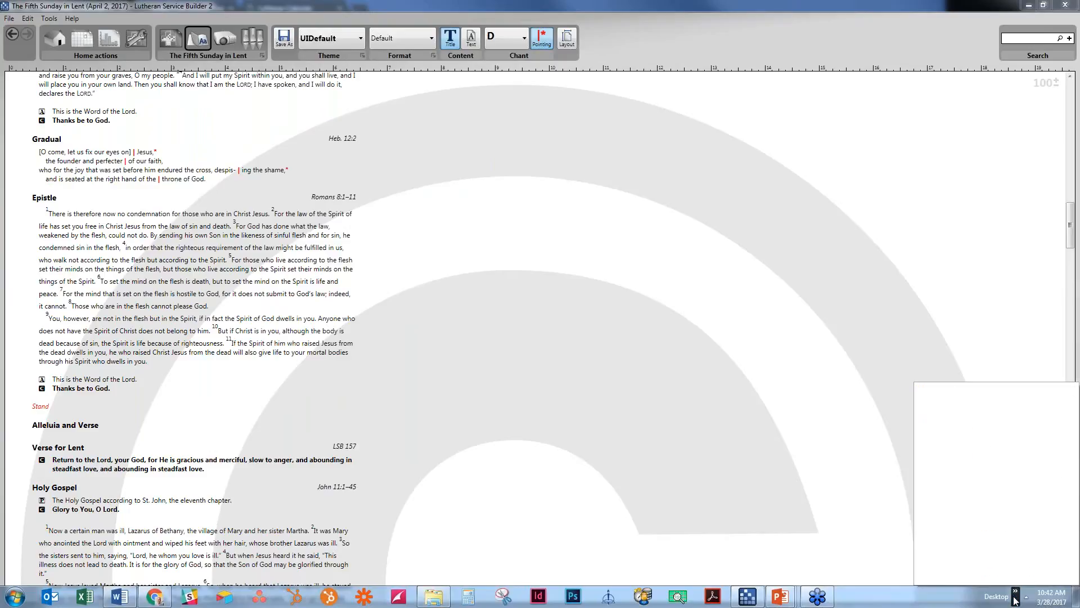
left_click(1016, 599)
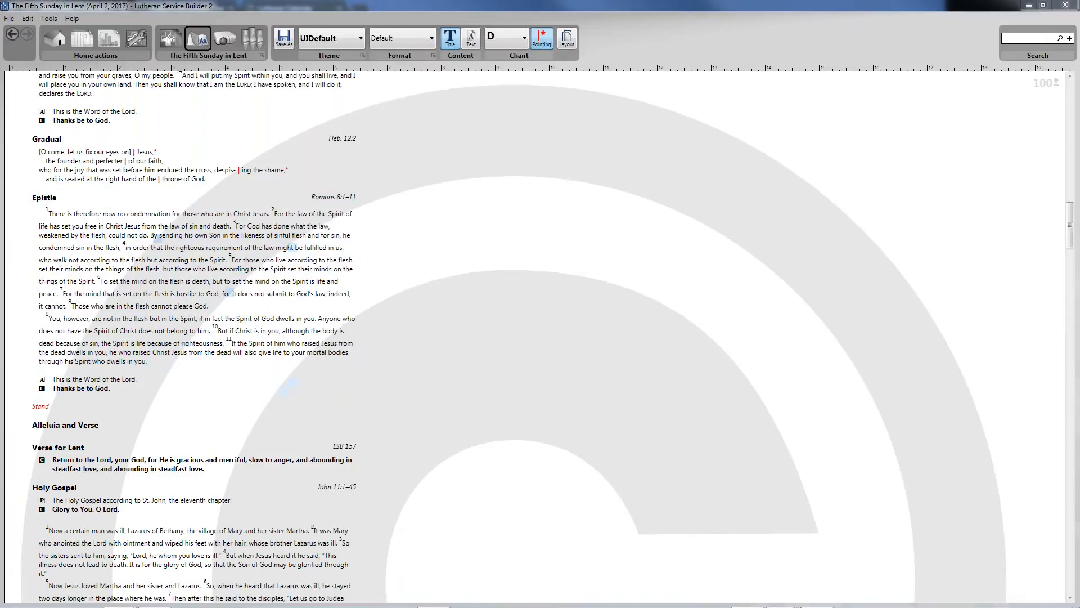
left_click_drag(690, 305, 820, 3)
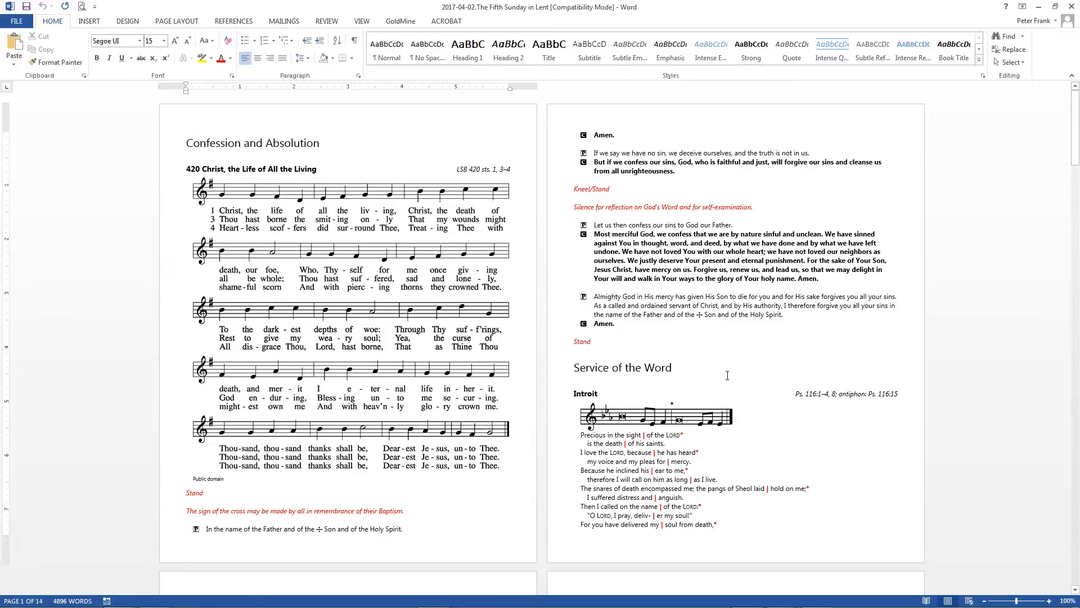
- Insert blank space before the Confession and Absolution heading to move it to the second page, leaving the first page empty
left_click(395, 203)
left_click(360, 279)
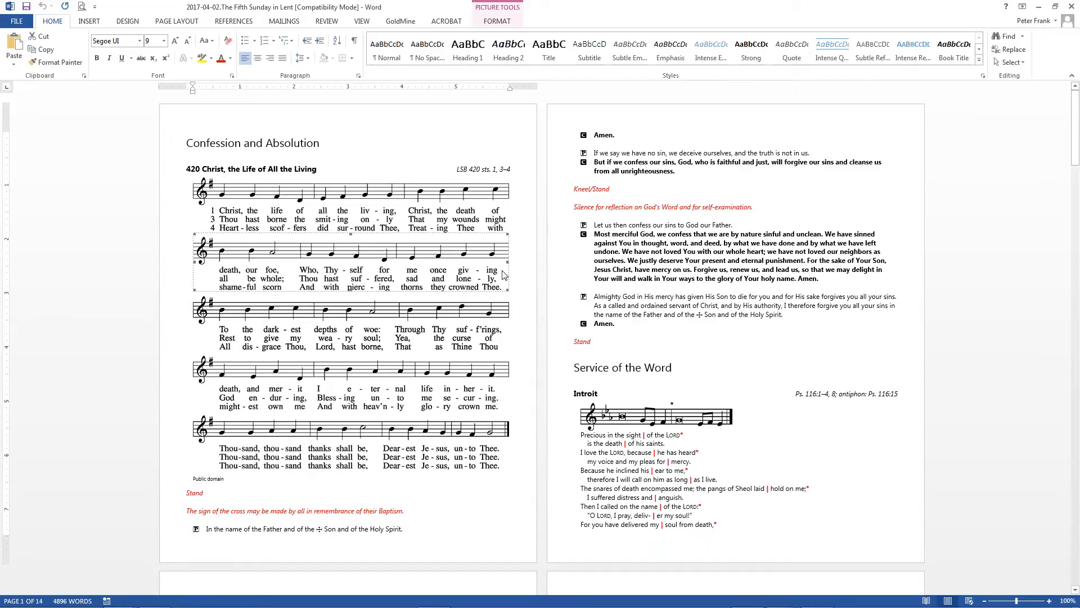
left_click(172, 144)
left_click(188, 144)
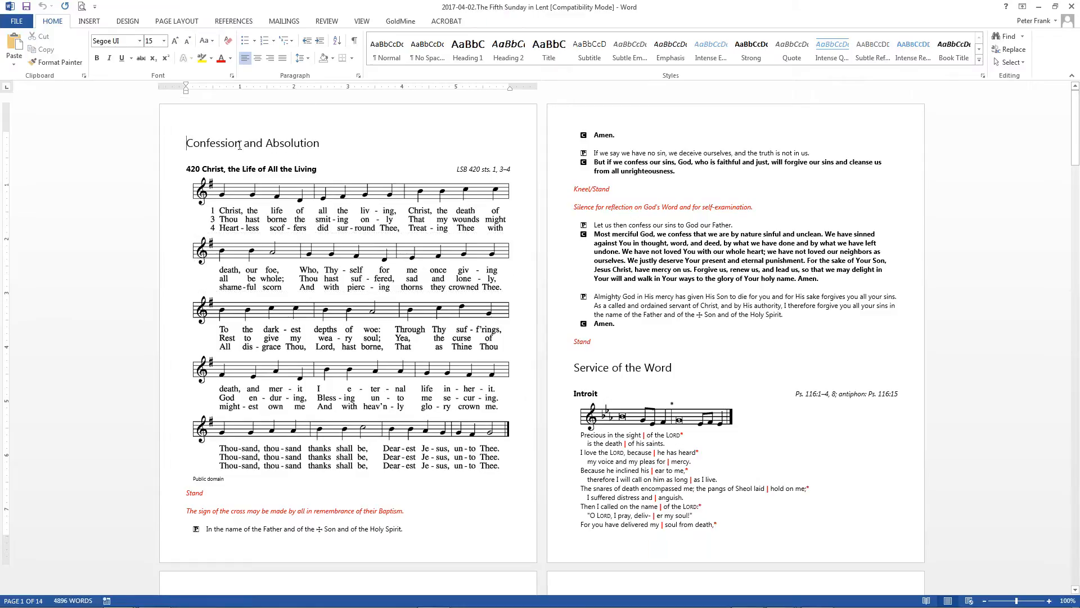
key("Return")
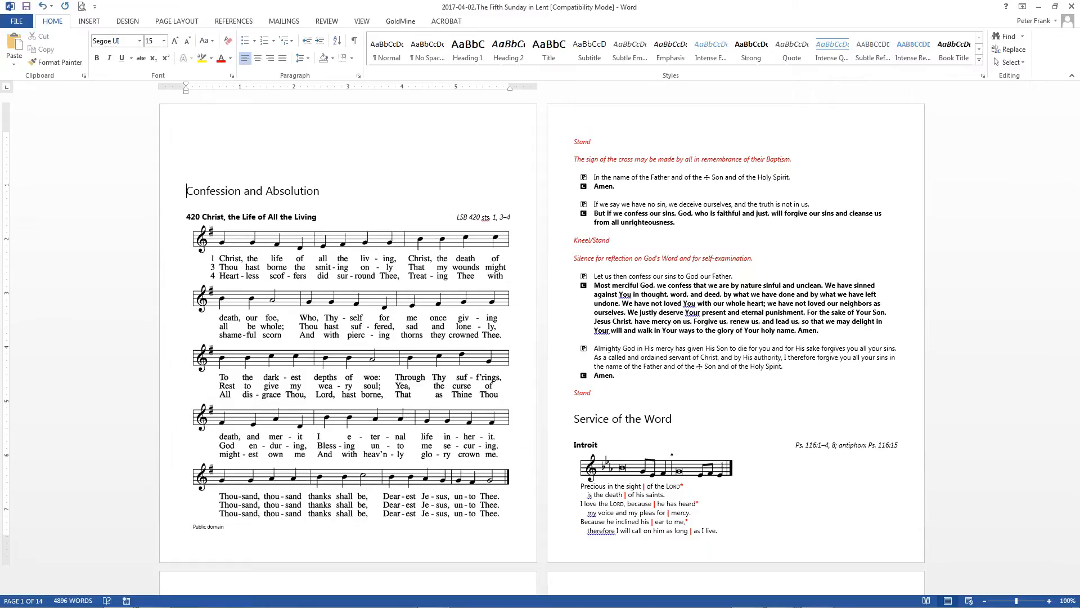
key("Return")
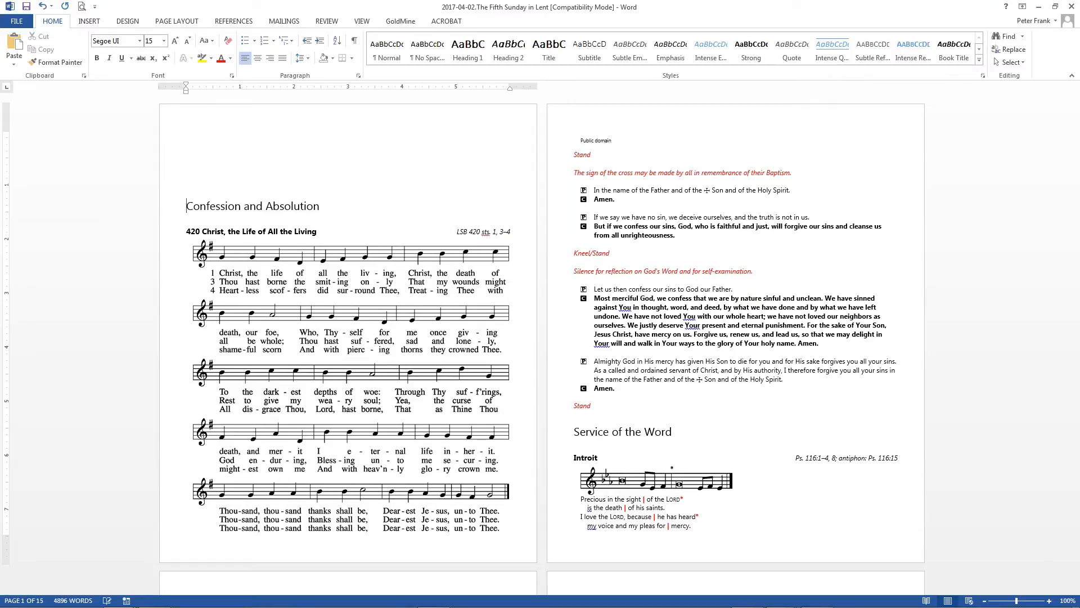
key("Return")
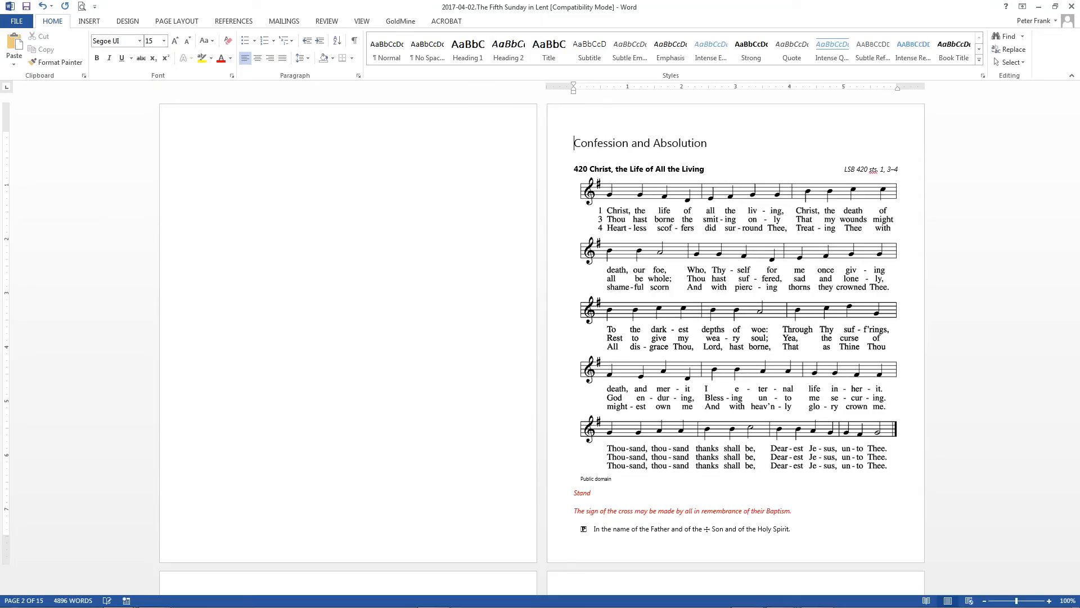
- Insert a page break before the rubric about the sign of the cross
scroll(360, 260, "down", 5)
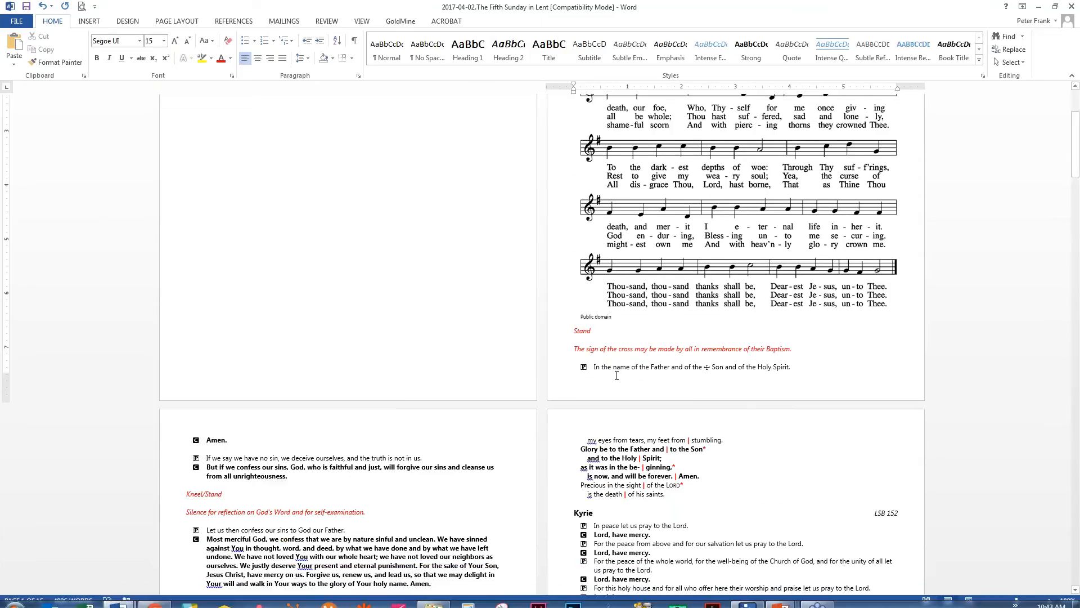
left_click(575, 354)
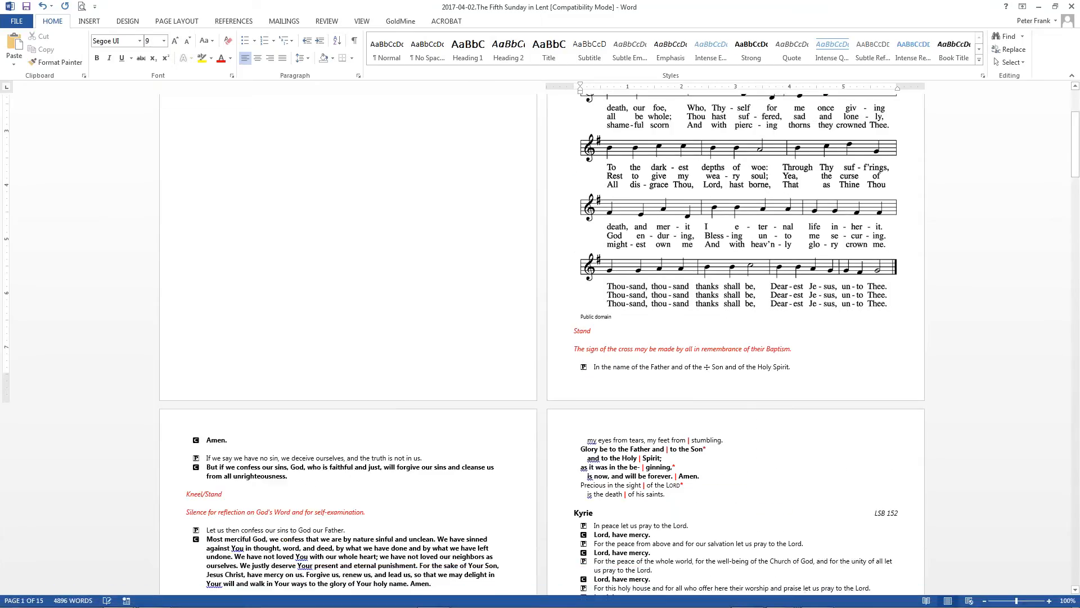
left_click(578, 349)
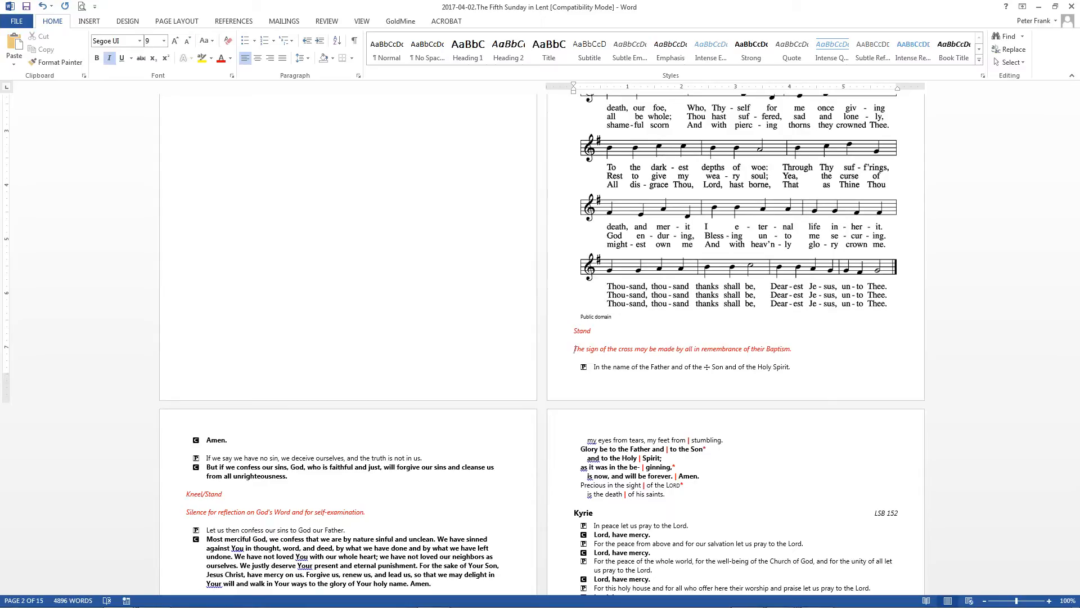
key("ctrl+Return")
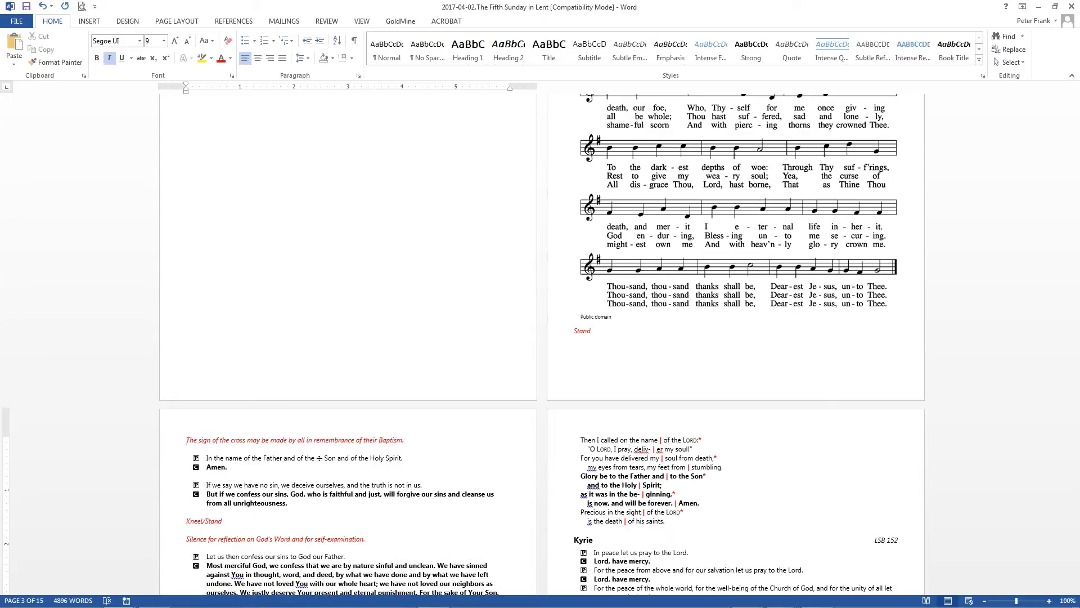
- Insert a page break before the Service of the Word heading and review the resulting page layout
scroll(414, 446, "down", 10)
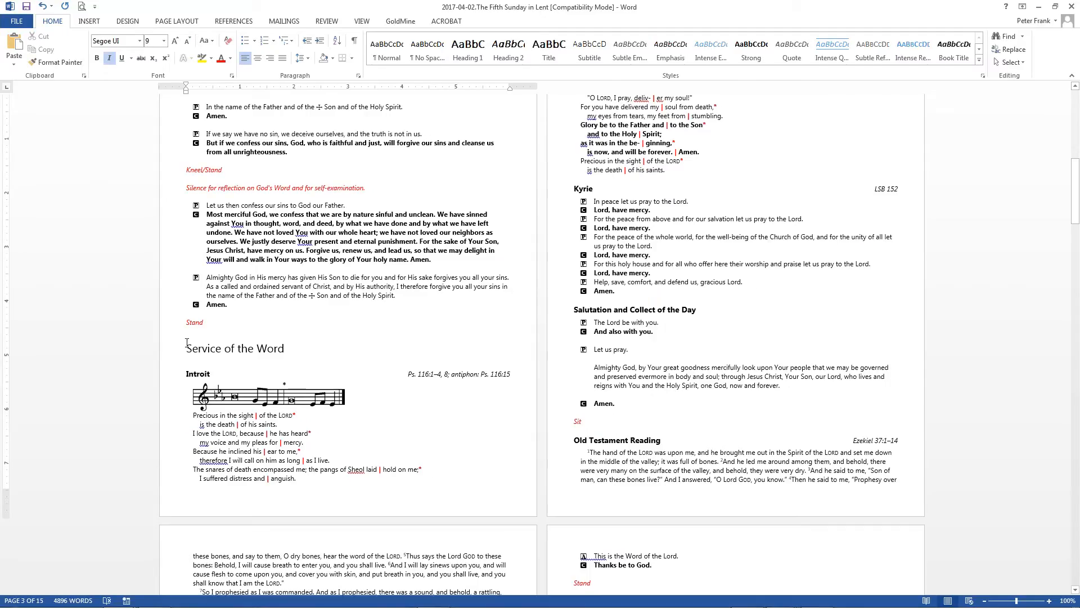
left_click(187, 344)
key("ctrl+Return")
scroll(315, 509, "up", 4)
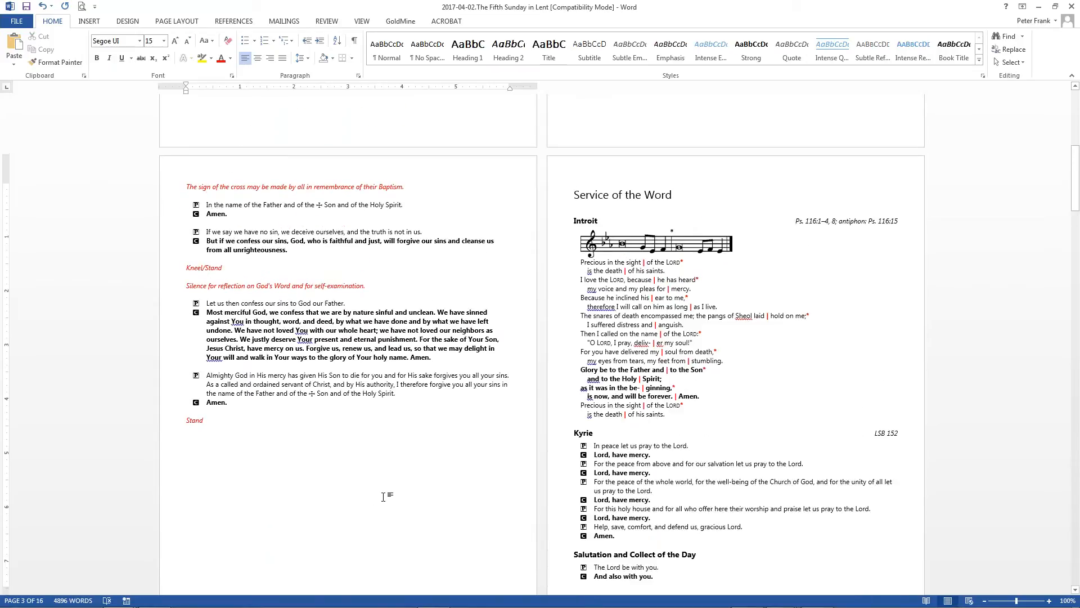
scroll(388, 490, "down", 2)
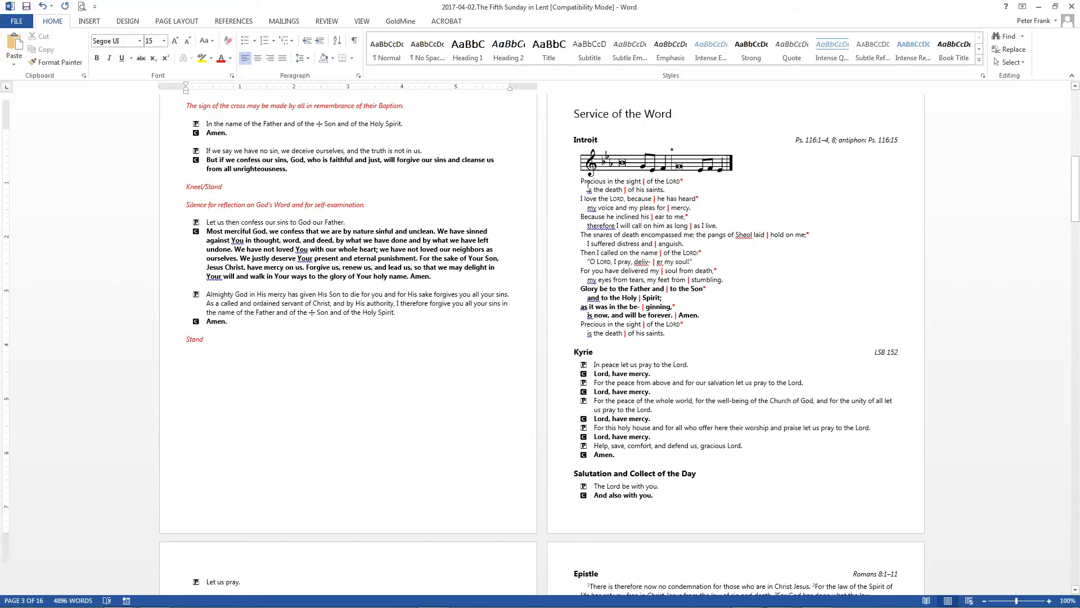
scroll(656, 236, "up", 2)
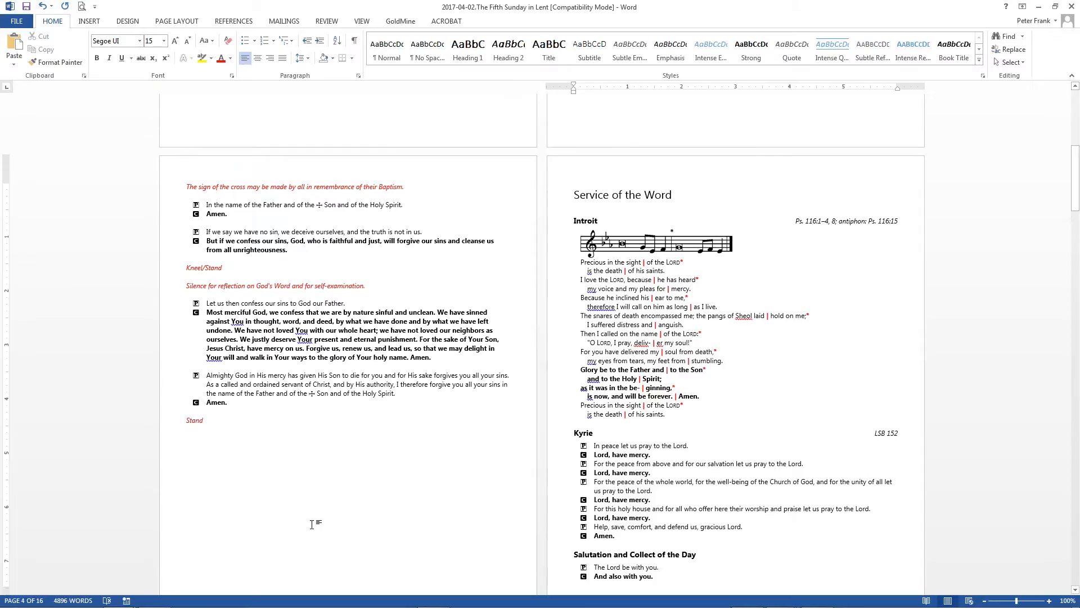
left_click(336, 446)
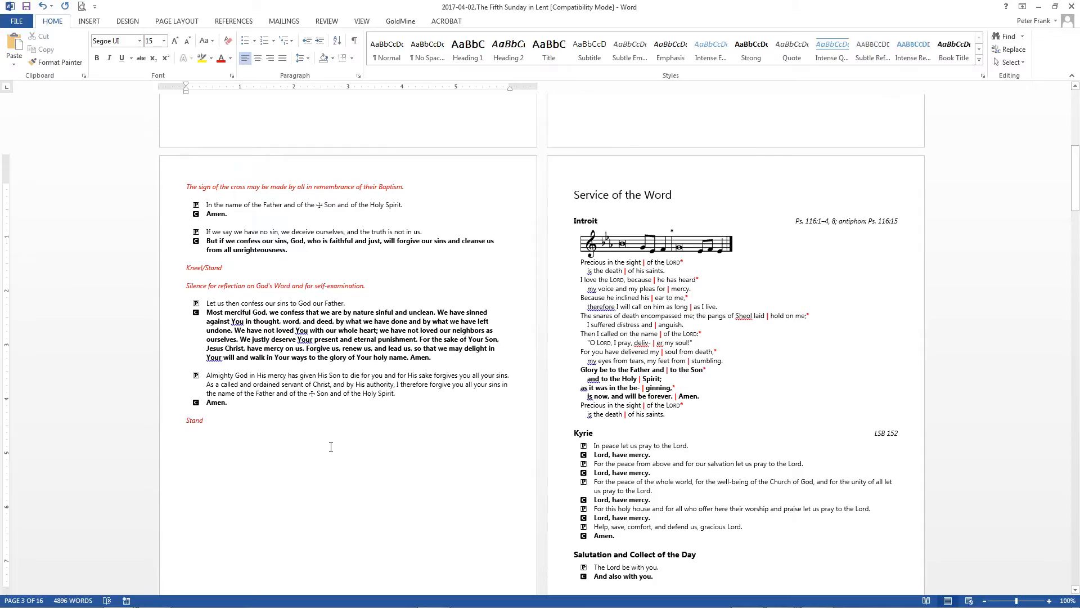
- Delete the paragraph with verses 7 to 10 from the Old Testament Reading
scroll(331, 446, "down", 10)
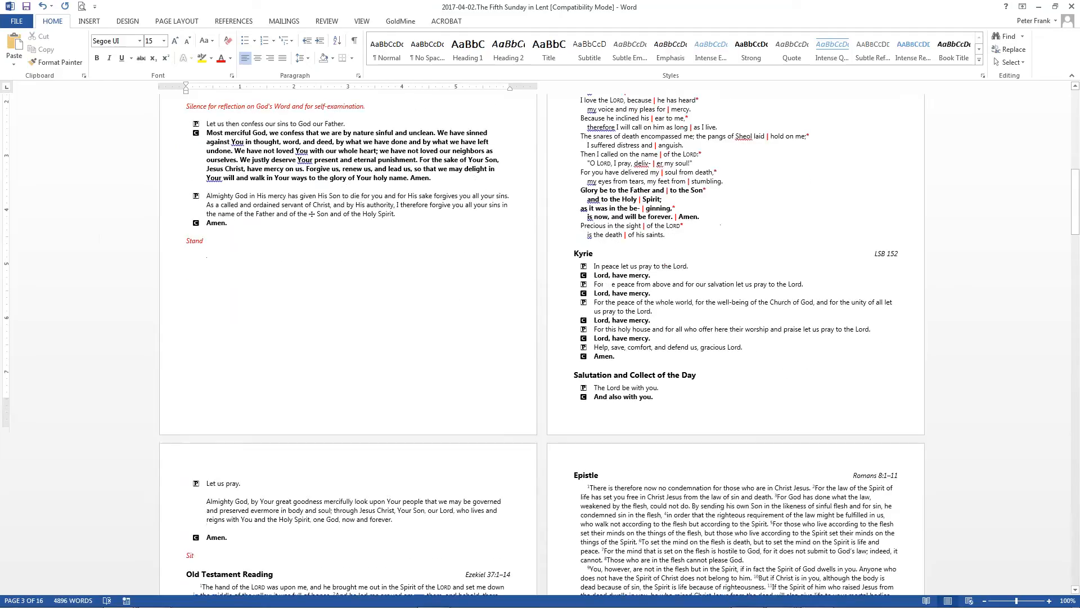
scroll(354, 336, "down", 7)
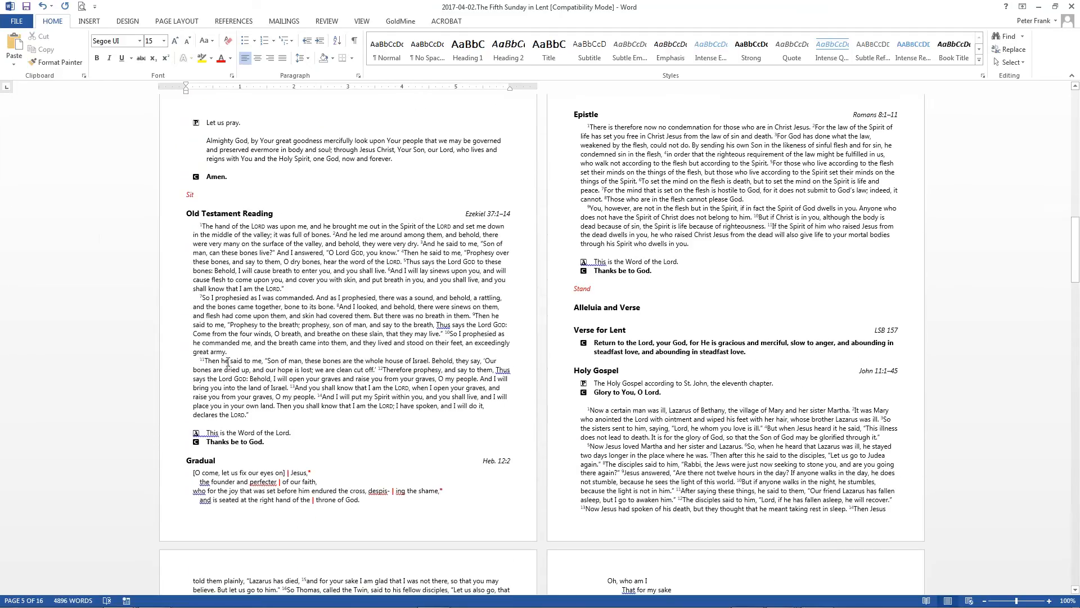
scroll(844, 363, "down", 1)
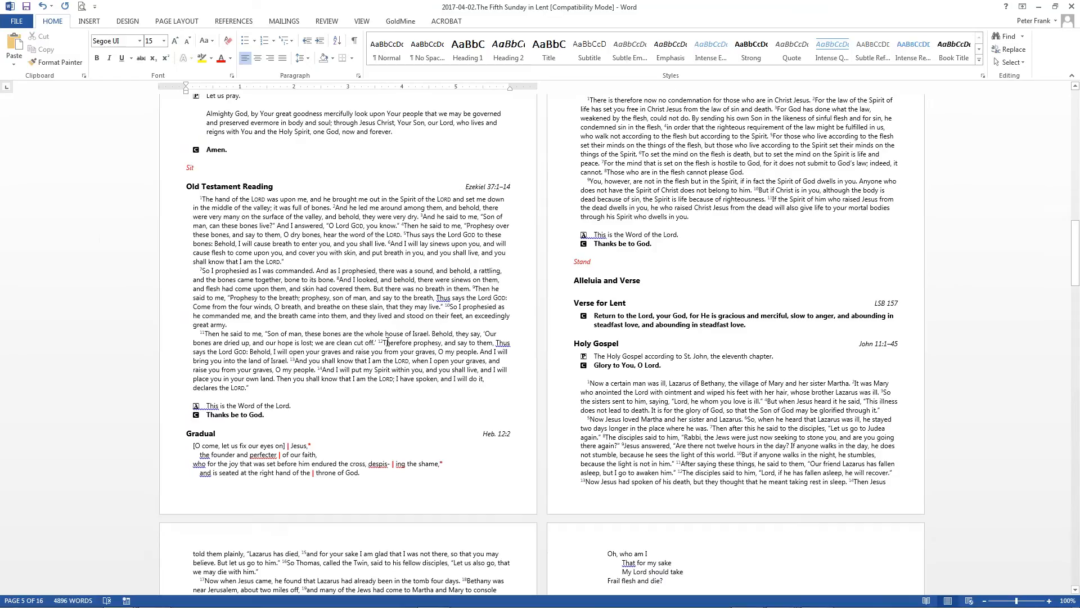
left_click_drag(227, 325, 182, 267)
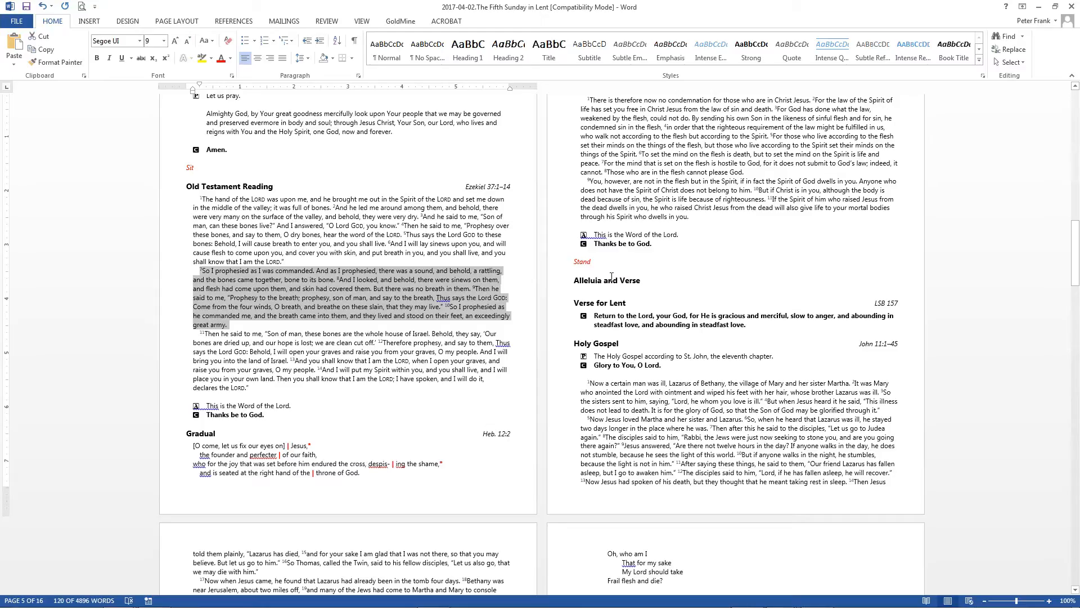
key("Delete")
- Change the Old Testament Reading's reference to Ezekiel 37:1-6,11-14
left_click(590, 205)
left_click(498, 186)
type("-6")
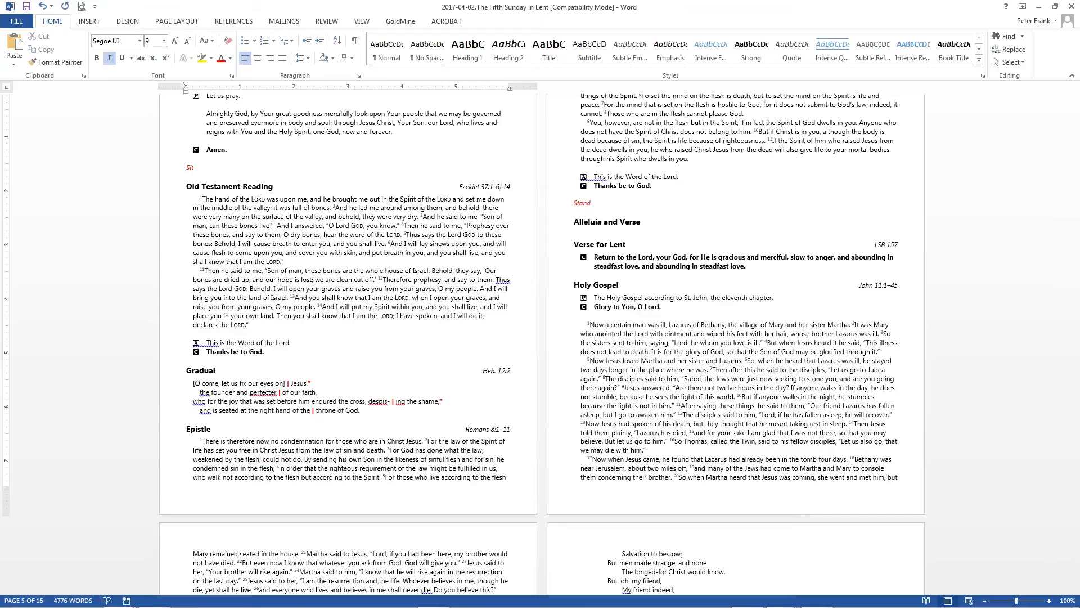
type(",11")
key("Delete")
type("–")
key("BackSpace")
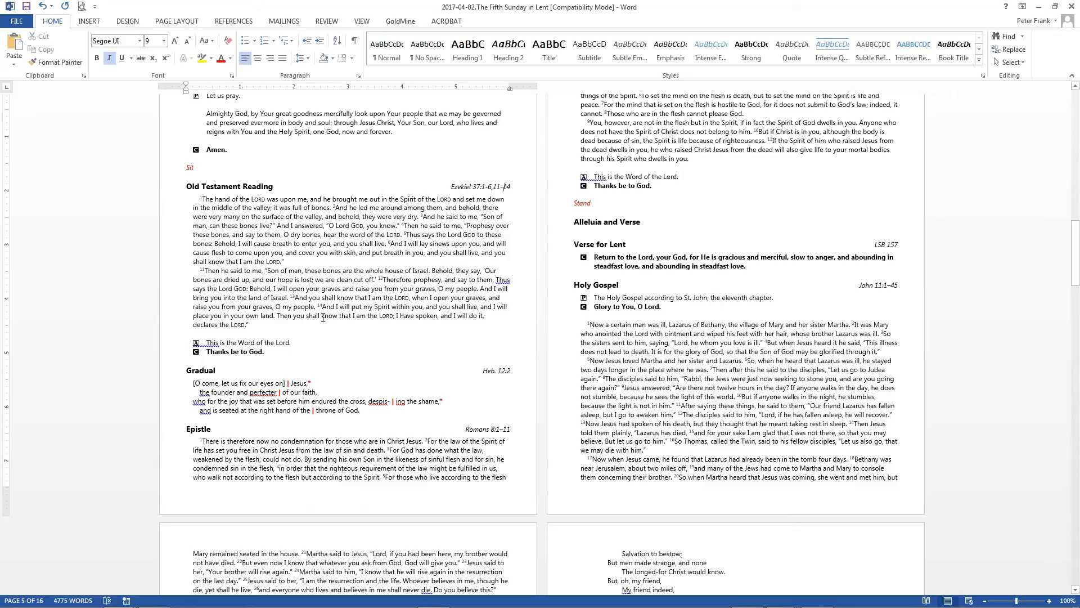
- Select hymn 430, My Song Is Love Unknown, from its heading through the last stanza
left_click_drag(683, 3, 783, 5)
scroll(323, 464, "down", 10)
scroll(410, 434, "down", 6)
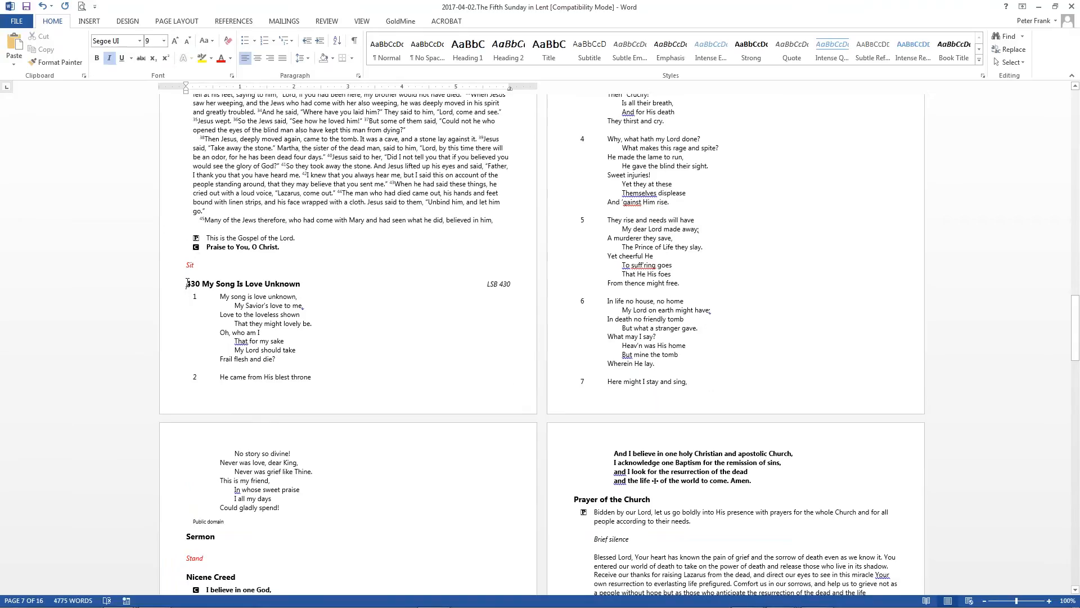
left_click_drag(234, 324, 404, 481)
scroll(400, 479, "up", 7)
scroll(354, 505, "down", 6)
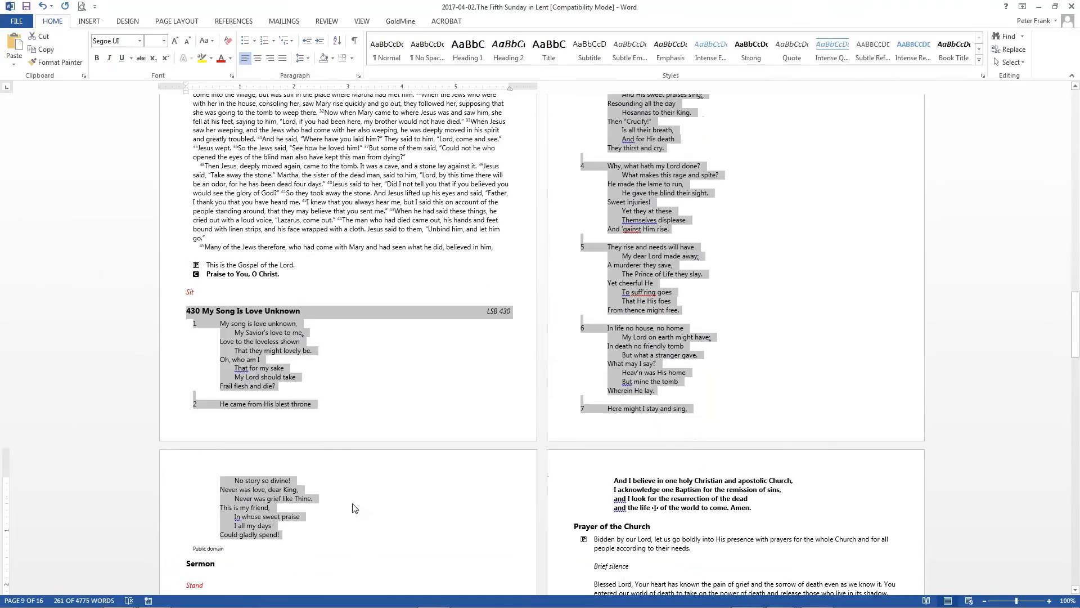
- Restore the Word window to a smaller size and switch back to the service in Lutheran Service Builder
left_click_drag(391, 11, 494, 98)
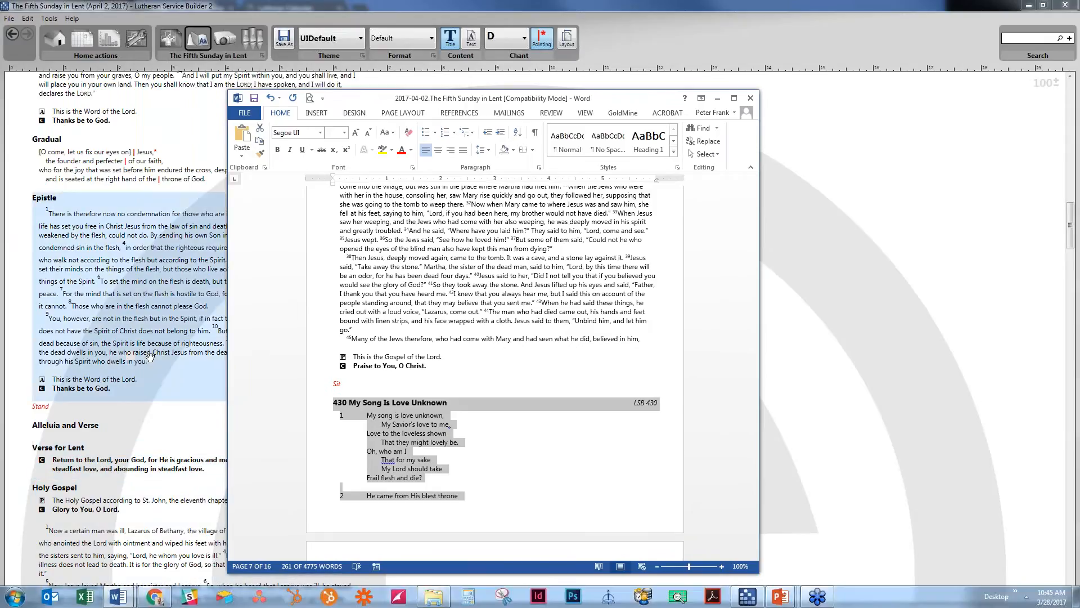
left_click(854, 417)
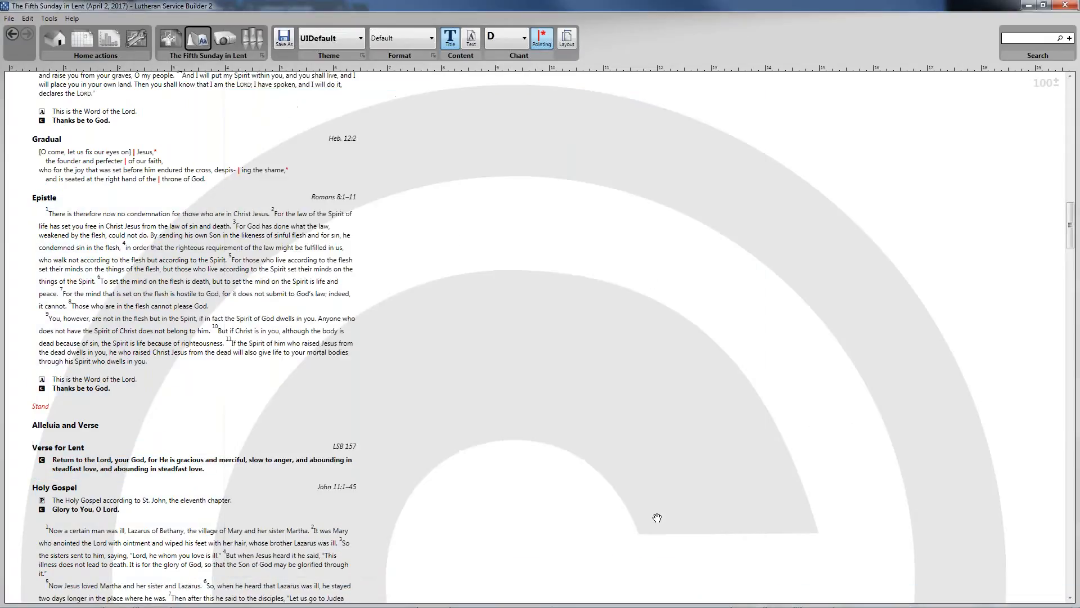
scroll(590, 450, "down", 1)
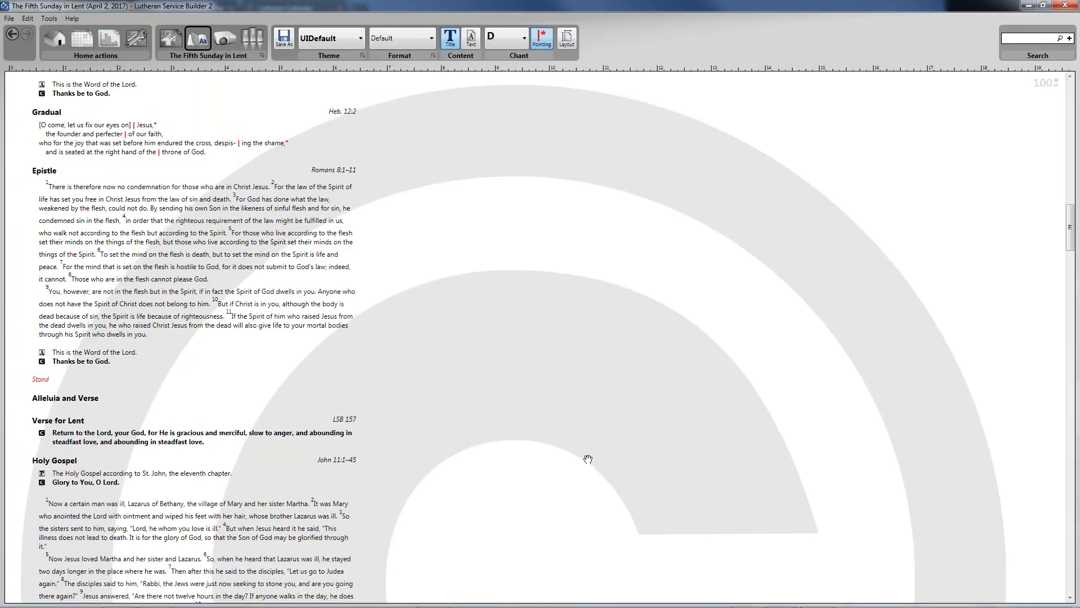
- Switch the service to its projection slides and go back to the opening Confession and Absolution slide
scroll(601, 457, "down", 1)
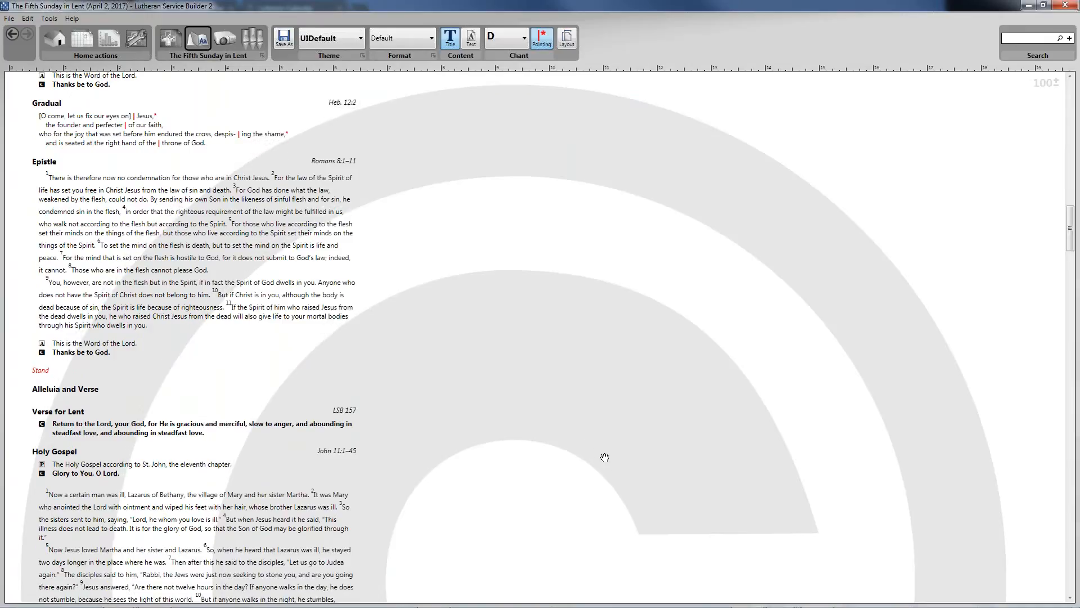
left_click(223, 40)
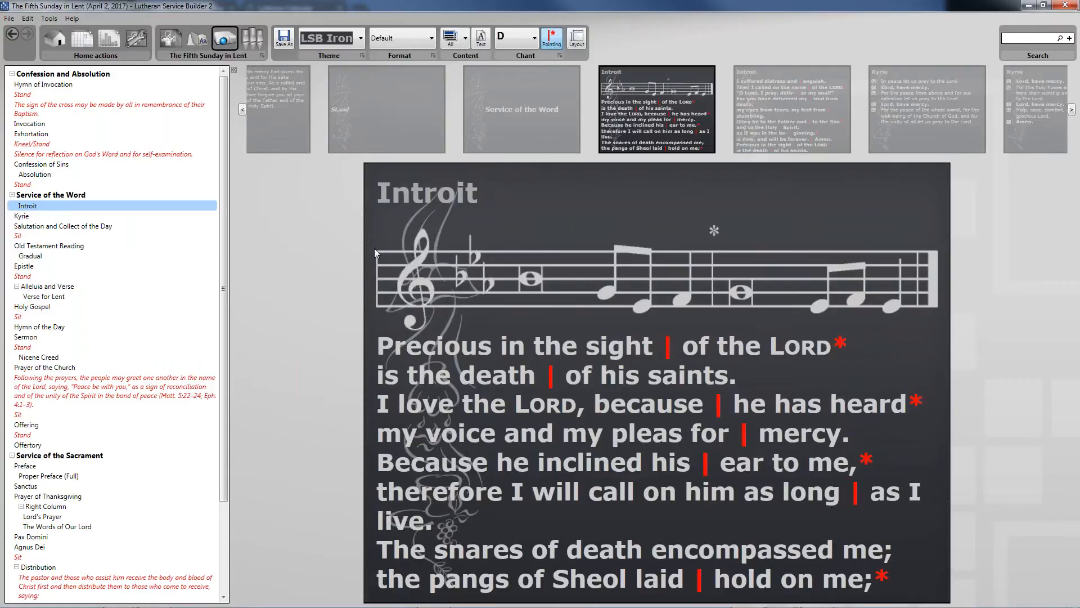
left_click(263, 127)
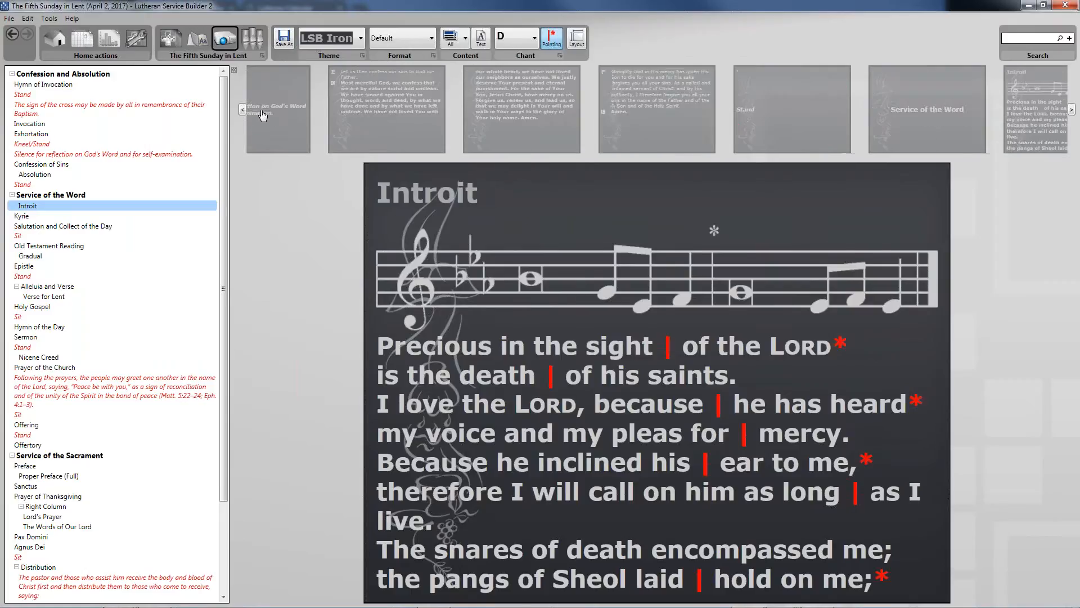
left_click(274, 110)
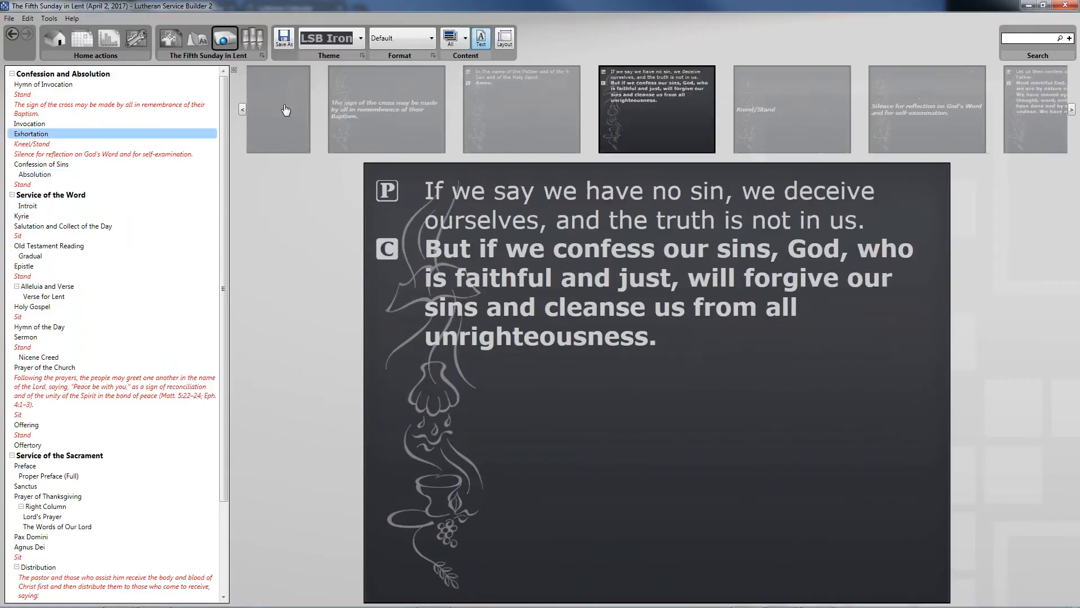
left_click(370, 111)
left_click(365, 102)
left_click(363, 100)
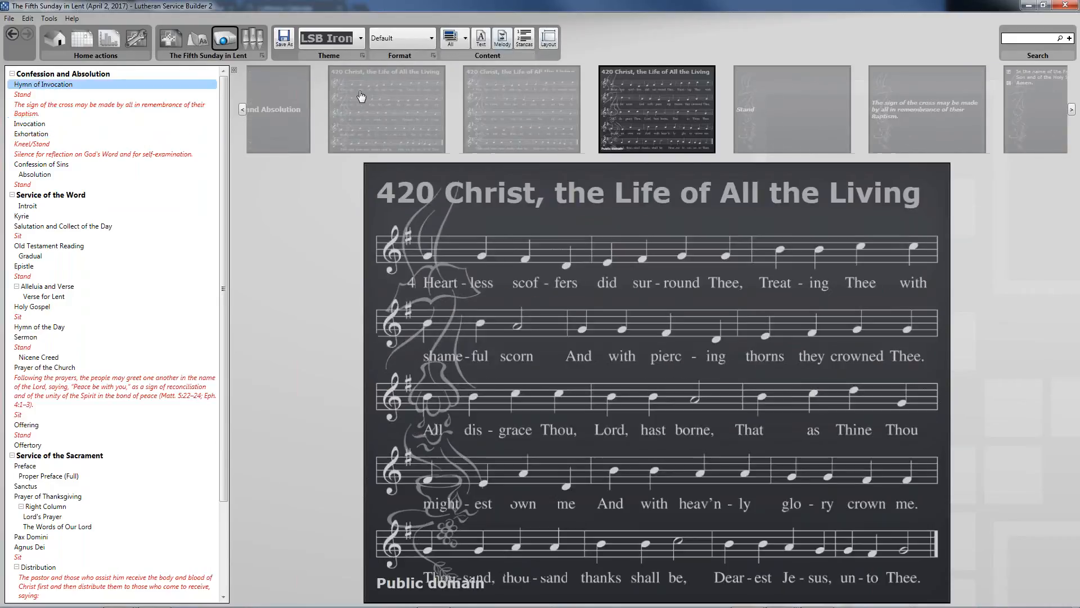
left_click(537, 108)
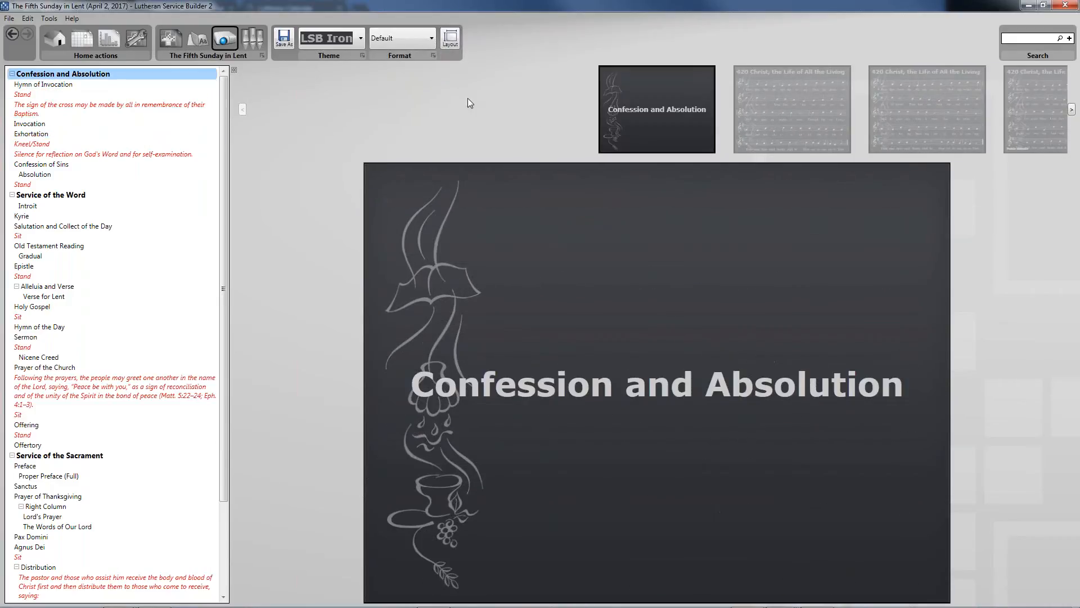
- Try the LSB Basic and Epiphany Green themes on the slides, checking the first slide of hymn 420
left_click(363, 38)
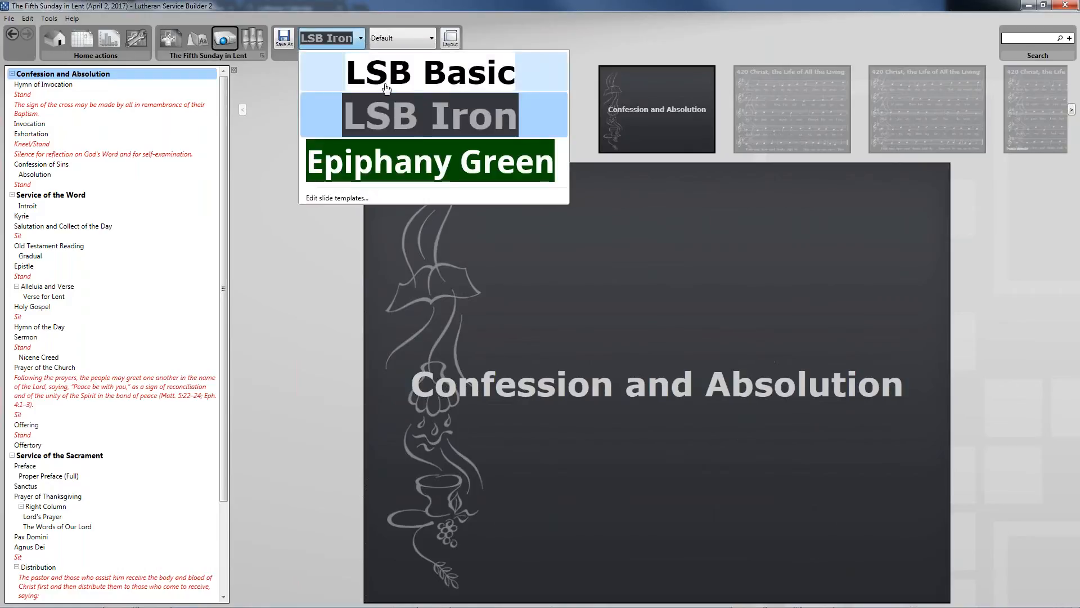
left_click(458, 76)
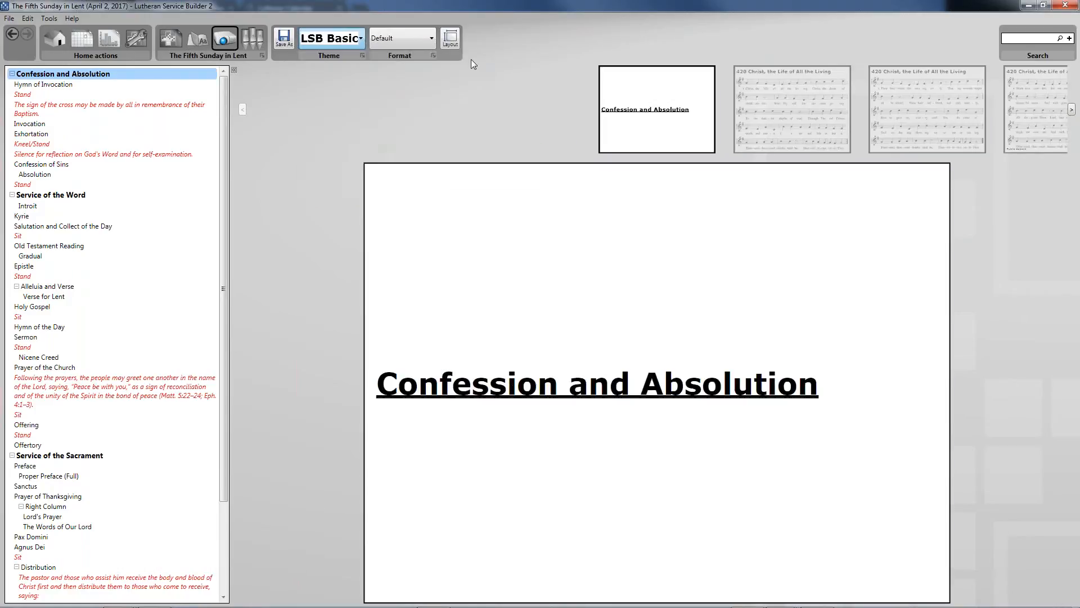
left_click(357, 46)
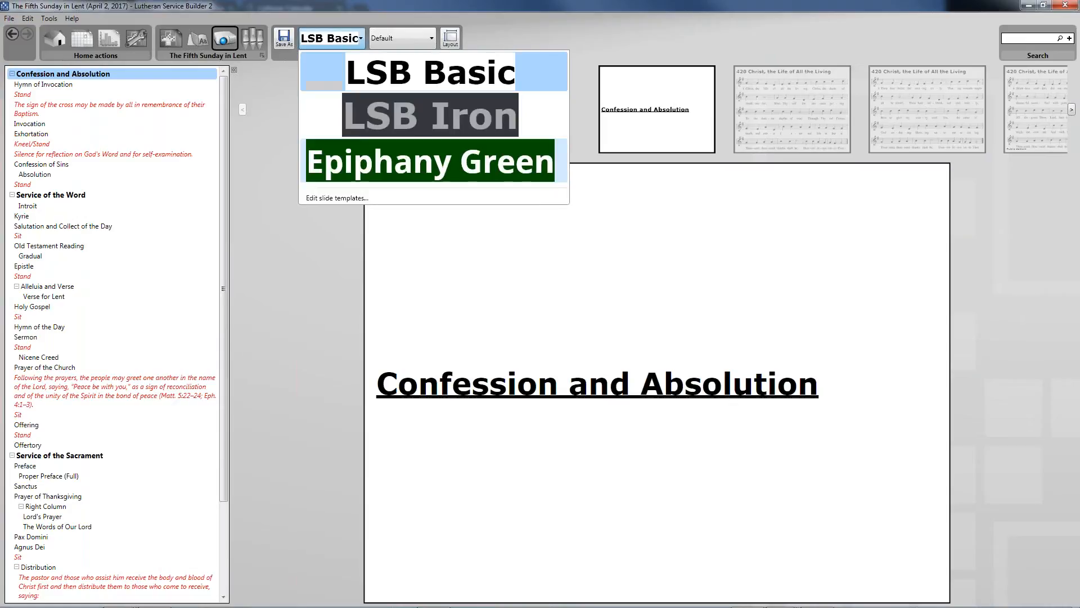
left_click(387, 148)
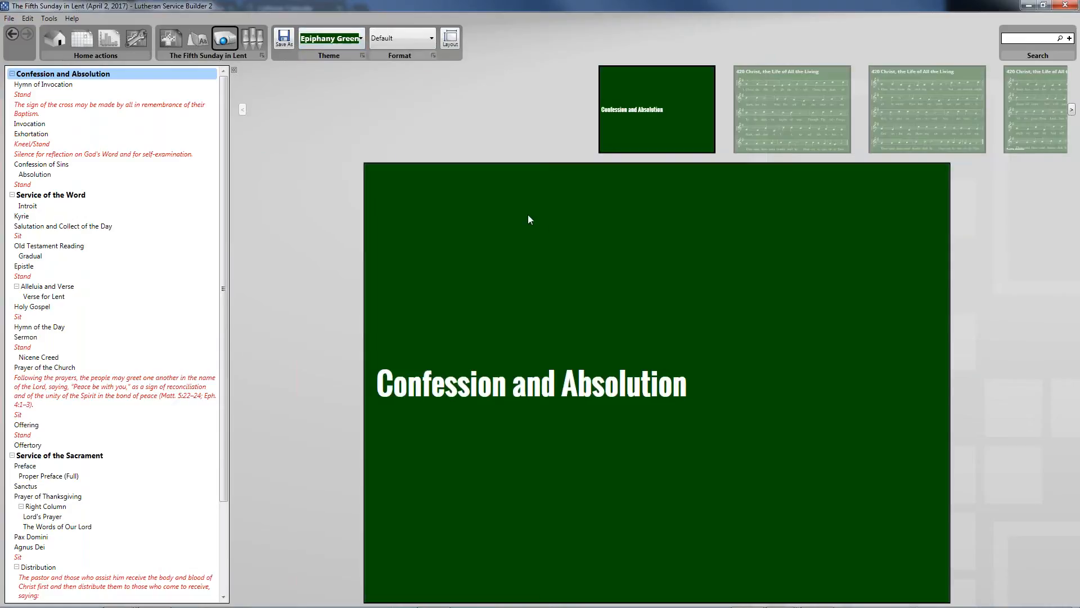
left_click(792, 115)
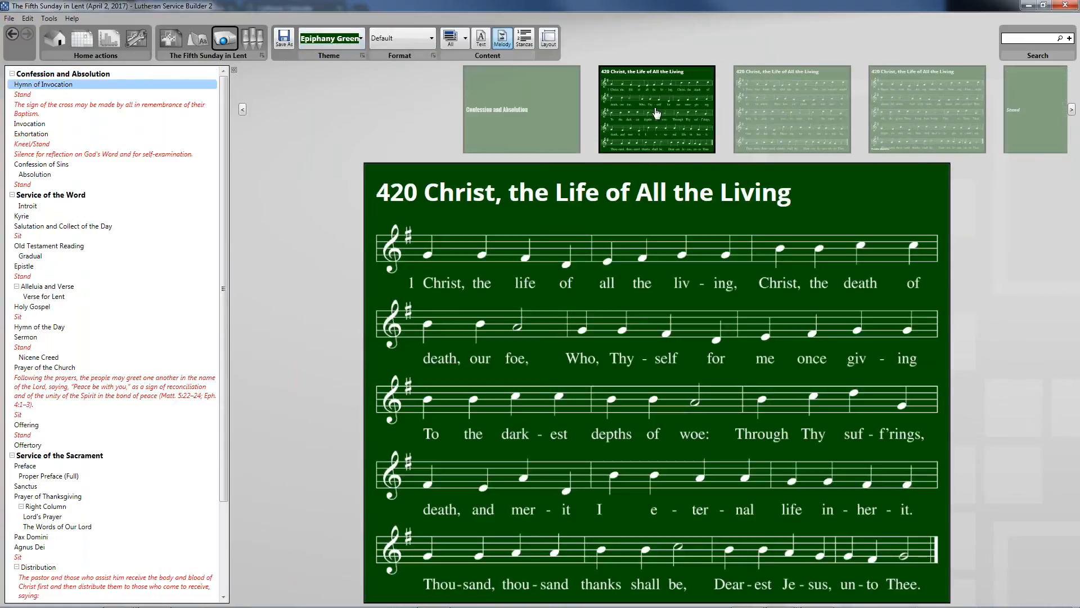
- Preview hymn 420 in the LSB Basic theme, then return to the opening slide and restore LSB Iron
left_click(361, 39)
left_click(428, 97)
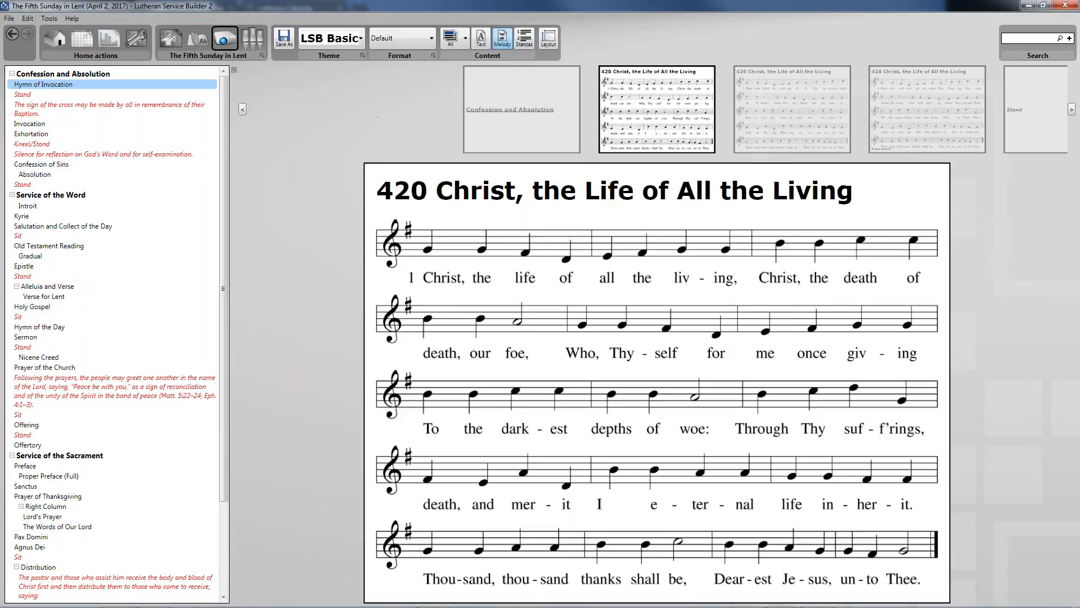
left_click(530, 119)
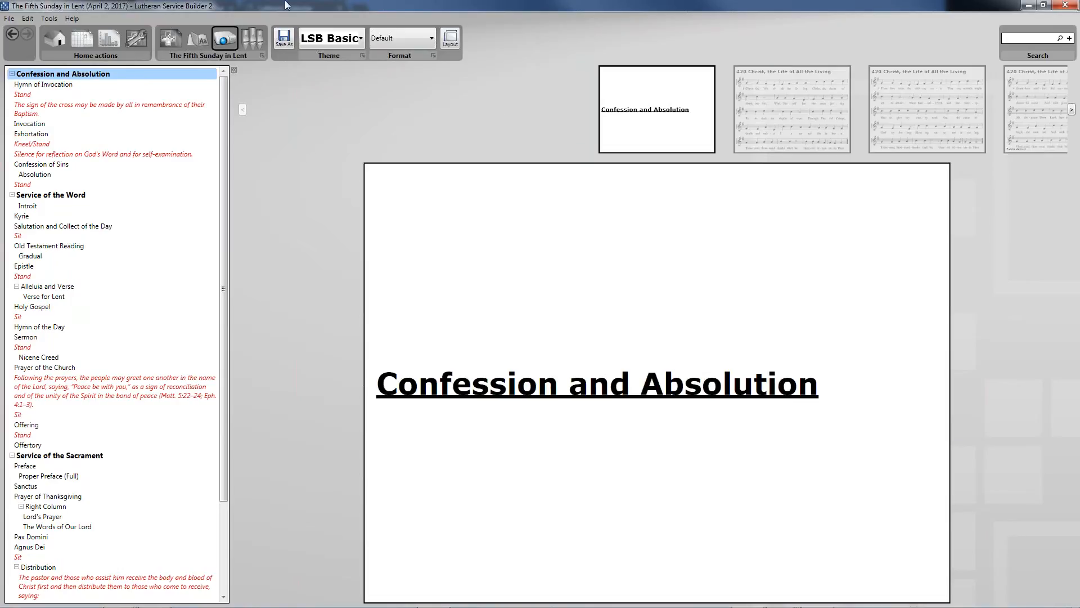
left_click(339, 41)
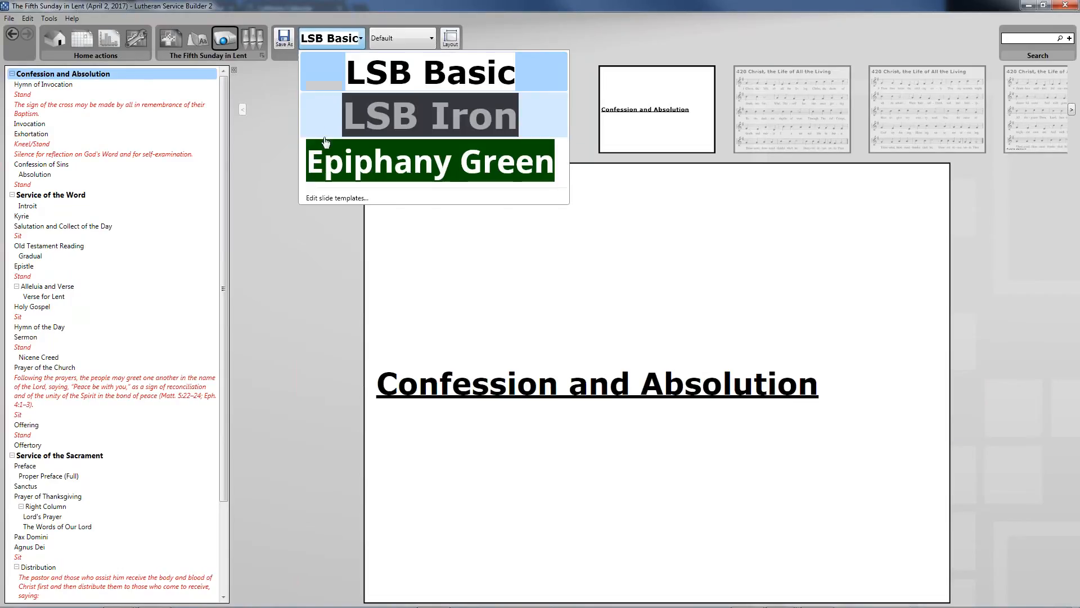
left_click(374, 129)
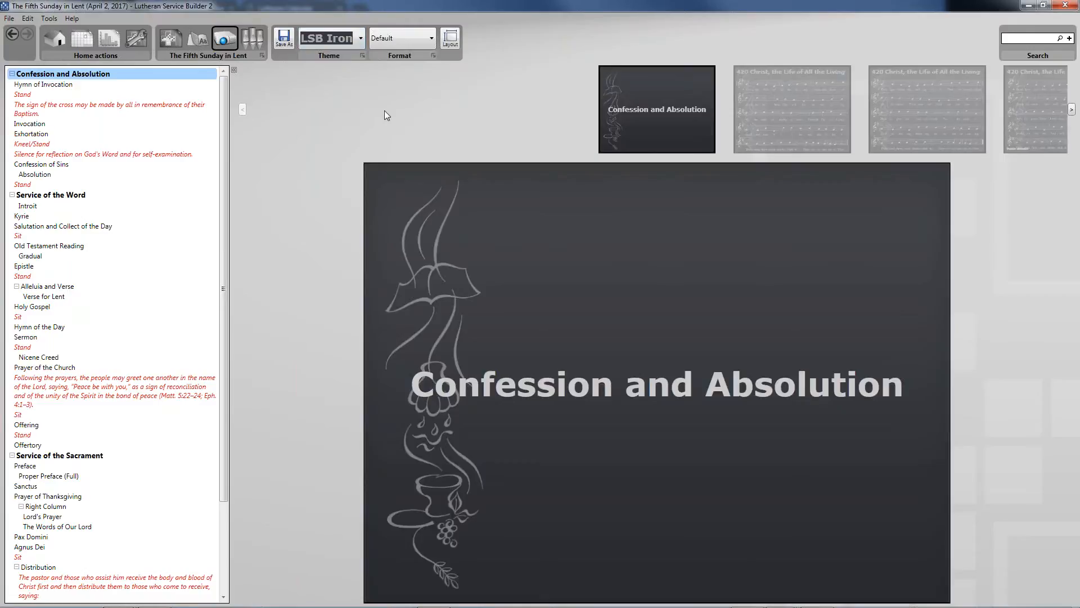
- Apply the LSB Basic theme to the service slides
left_click(356, 38)
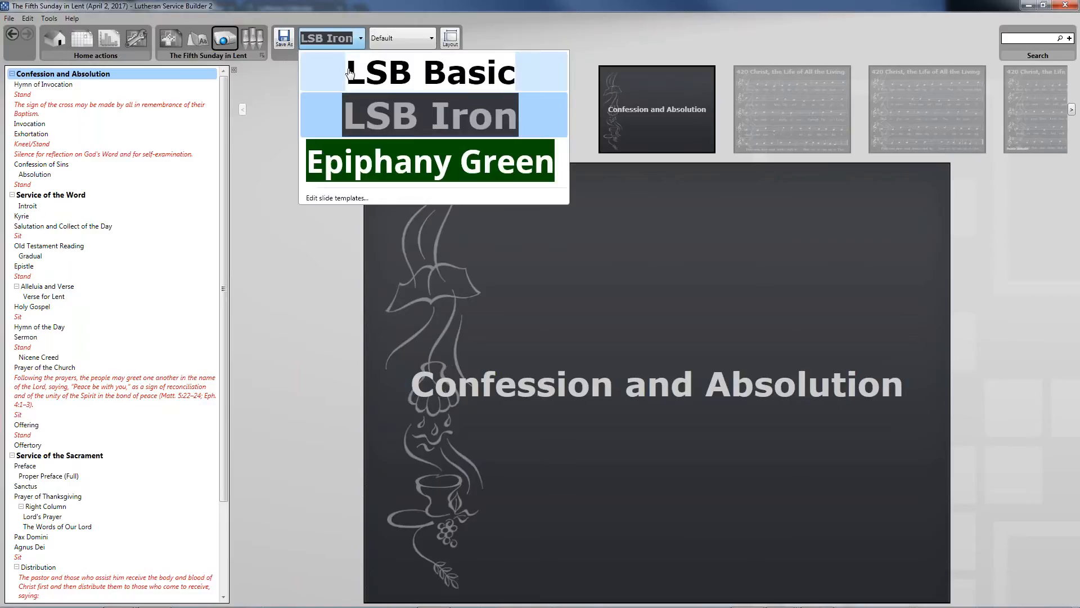
left_click(351, 92)
key("Up")
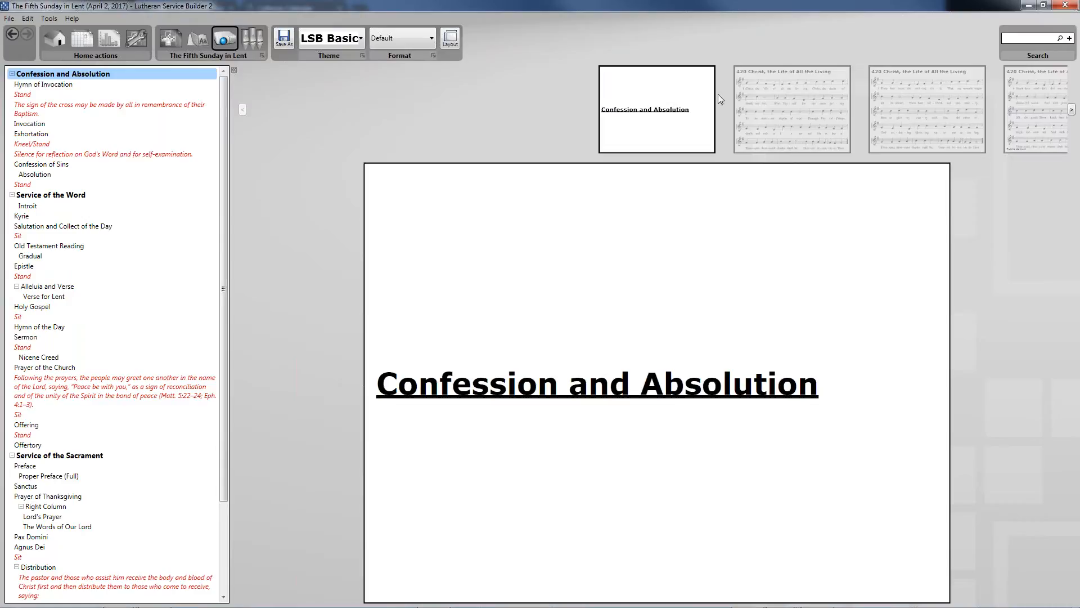
- Limit the title of hymn 420, Christ, the Life of All the Living, to its first slide and check the stanza slides
left_click(801, 107)
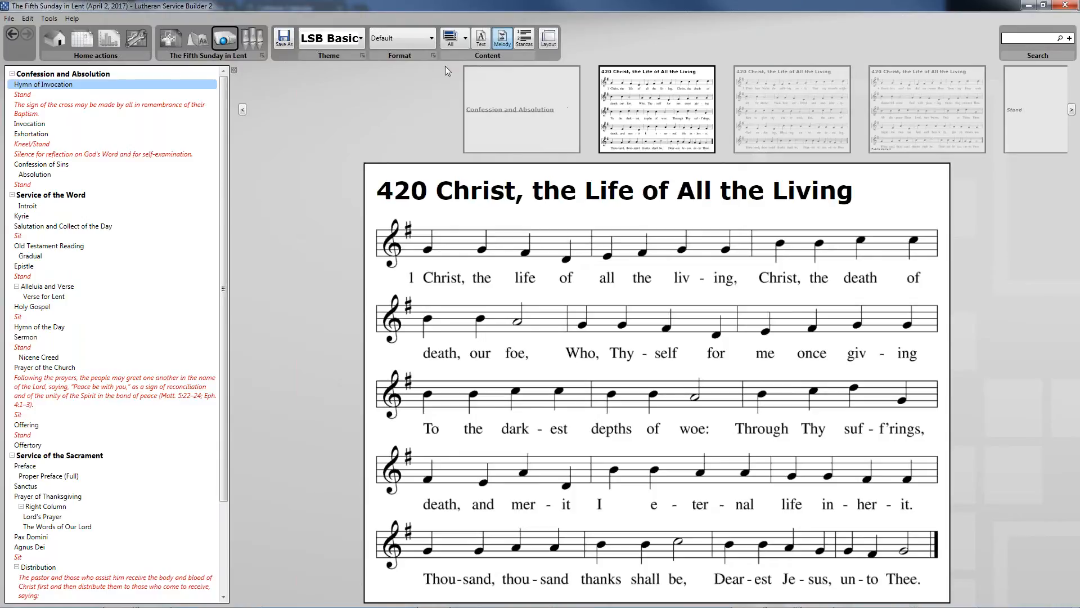
left_click(465, 40)
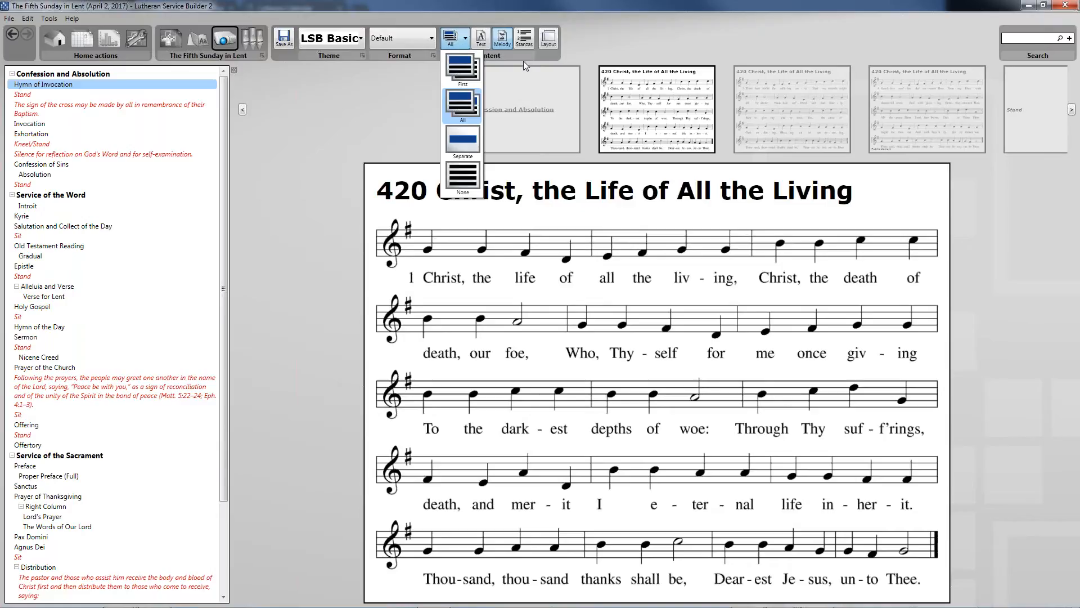
left_click(740, 97)
left_click(741, 96)
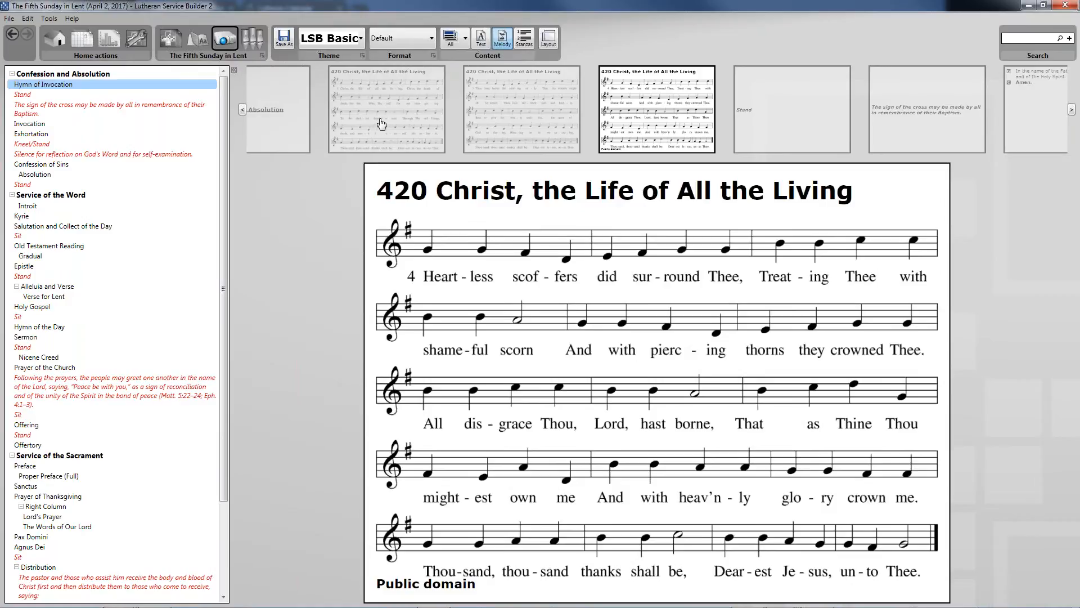
left_click(462, 39)
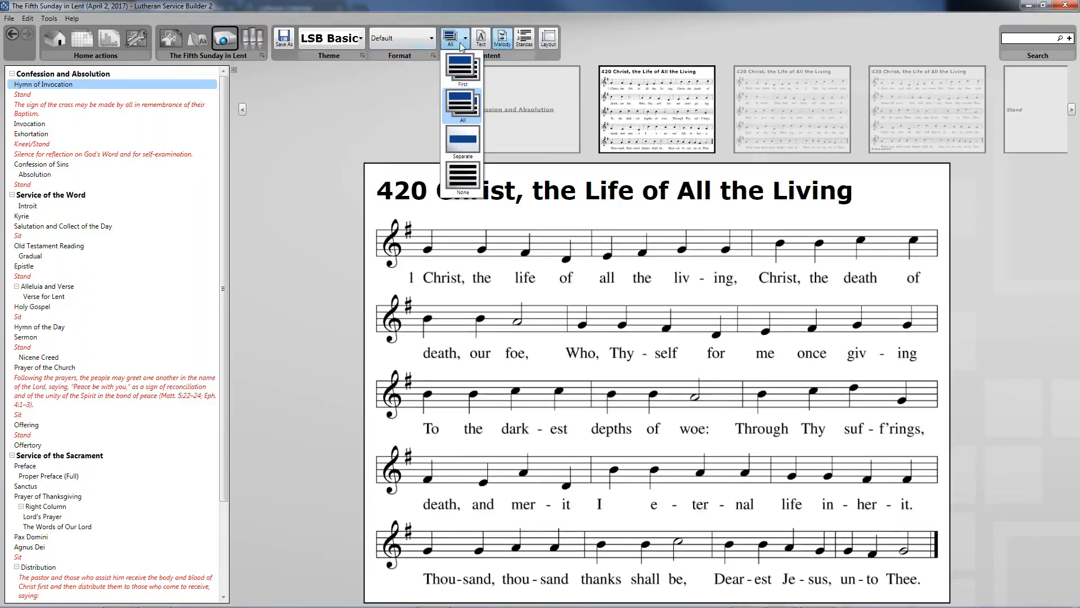
left_click(463, 67)
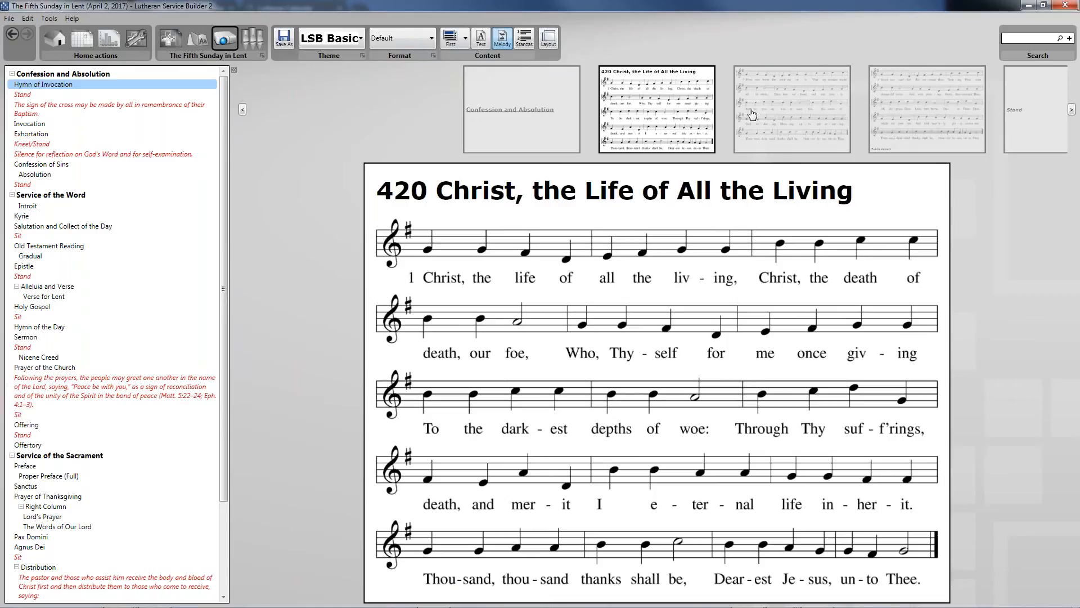
left_click(790, 135)
left_click(782, 138)
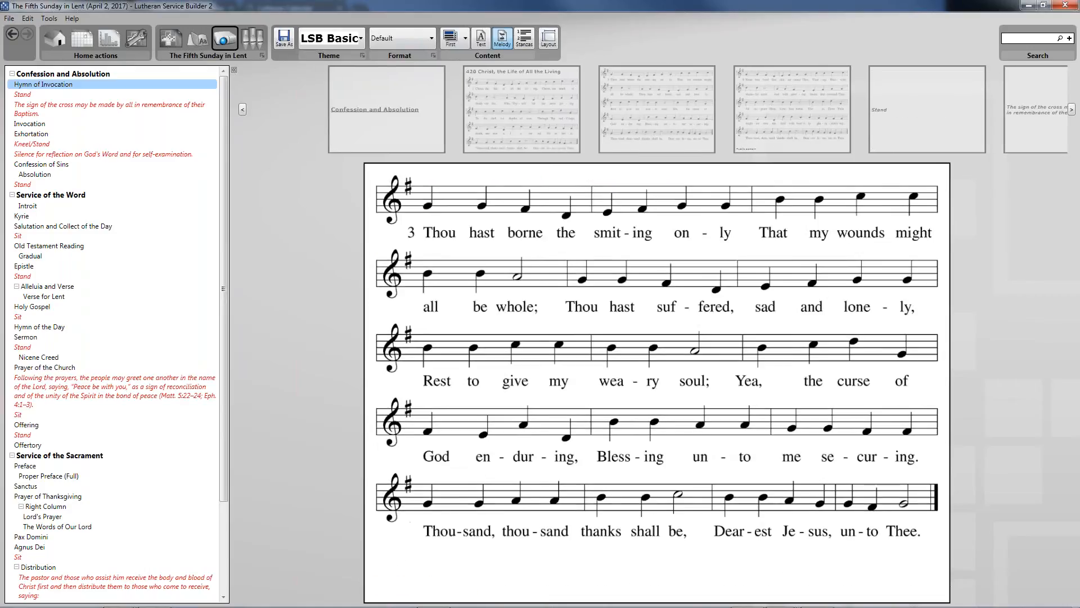
left_click(378, 115)
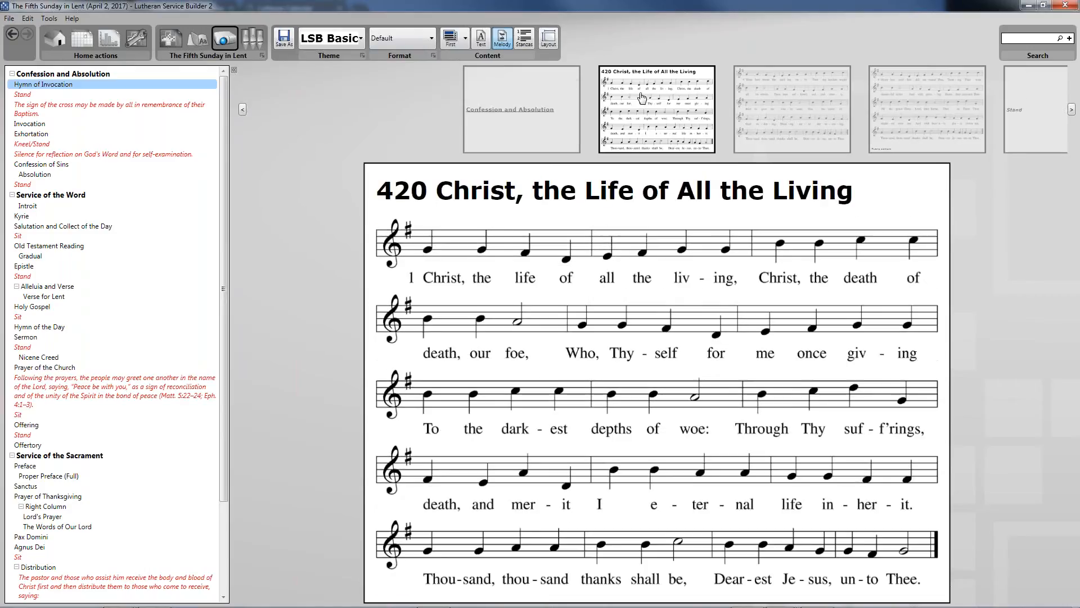
- Show hymn 420 as text instead of melody, check its stanza 3 slide and return to the first one
left_click(481, 45)
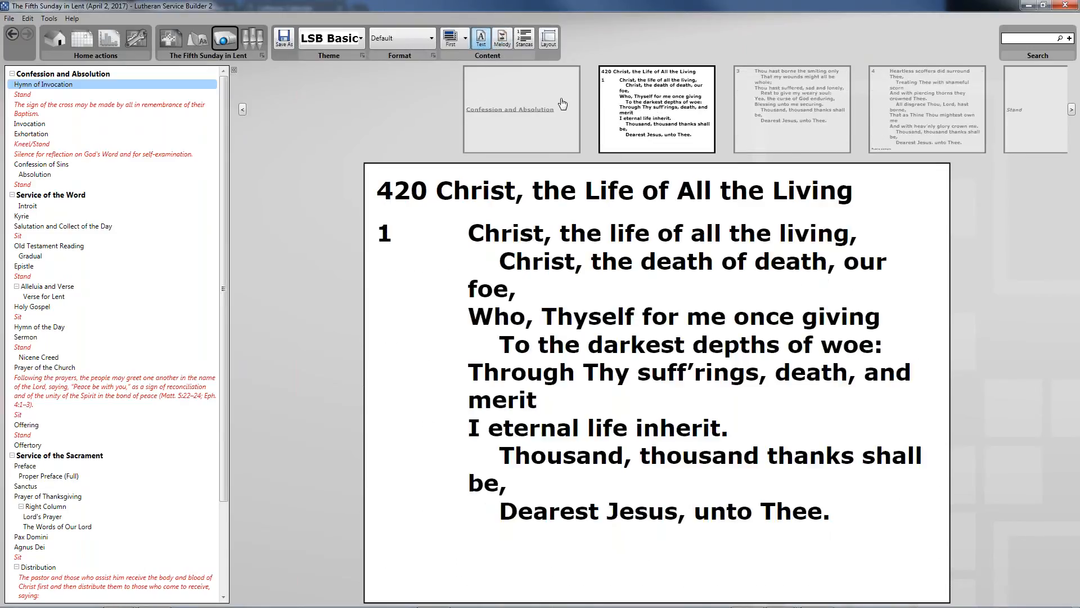
left_click(762, 84)
left_click(750, 101)
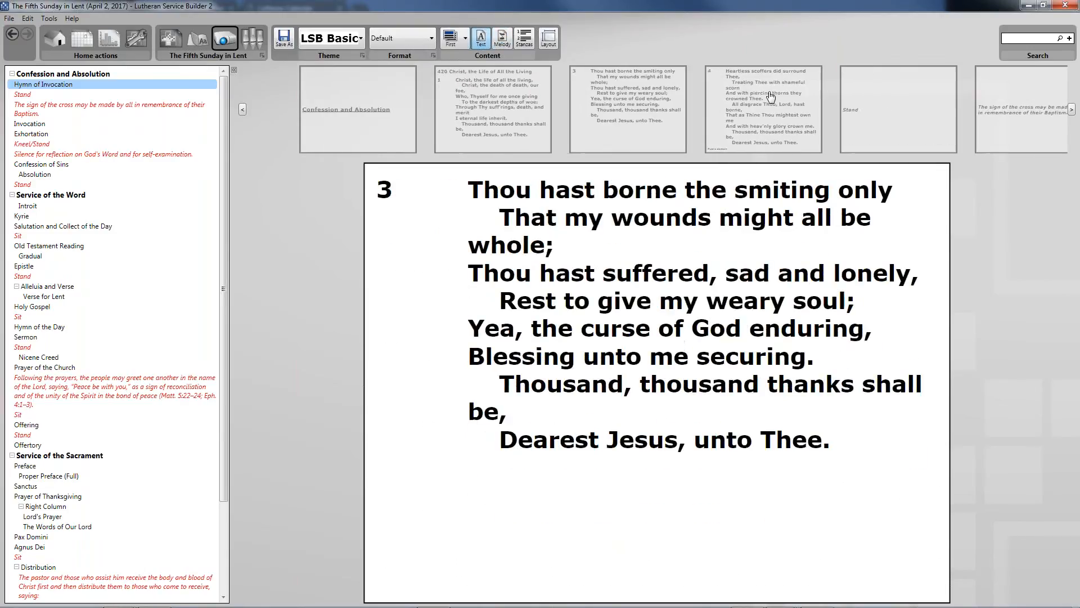
left_click(524, 110)
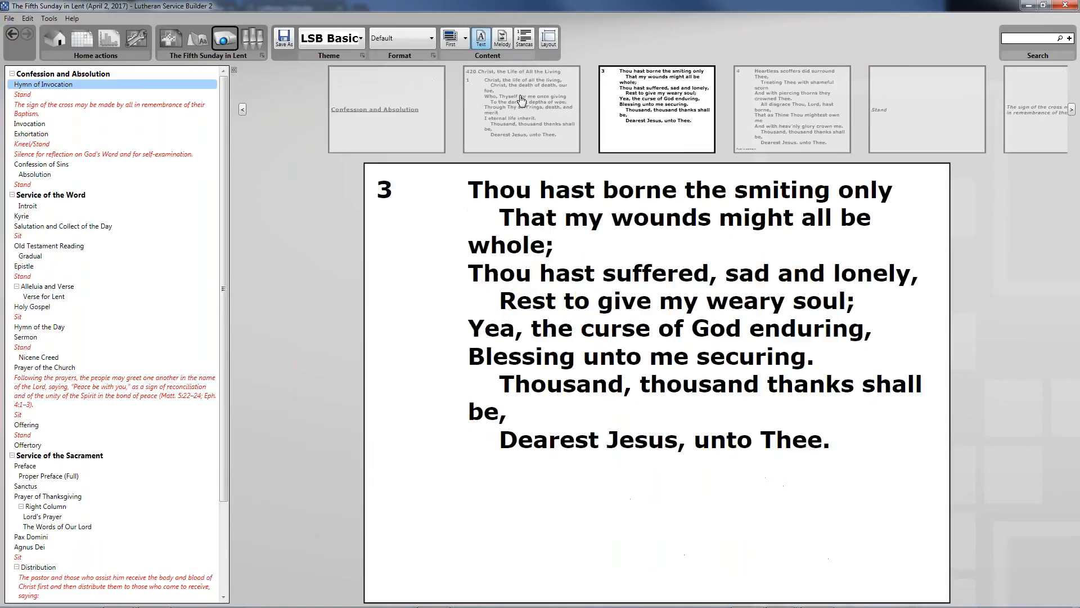
left_click(524, 101)
- Add stanza 2 to the stanzas shown for hymn 420 and look through the resulting stanza slides
left_click(522, 43)
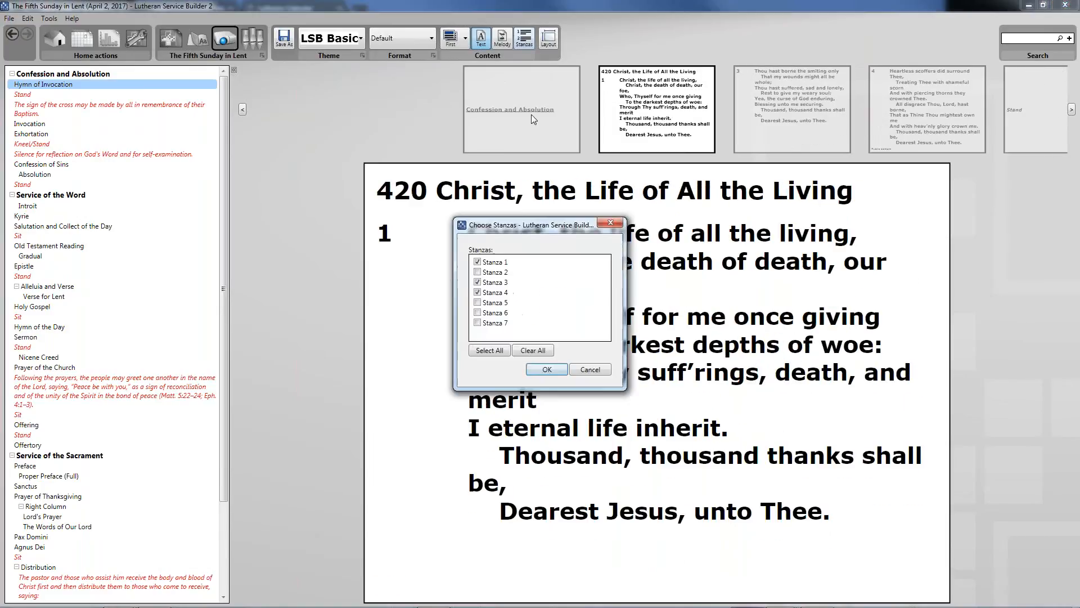
left_click(477, 272)
key("Return")
left_click(810, 109)
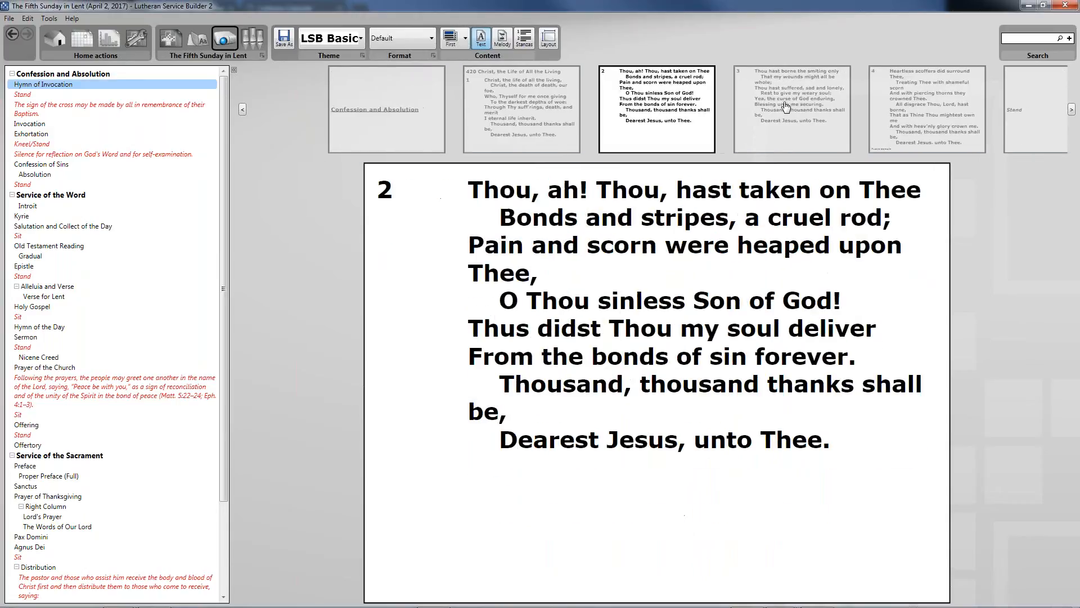
left_click(786, 107)
left_click(827, 110)
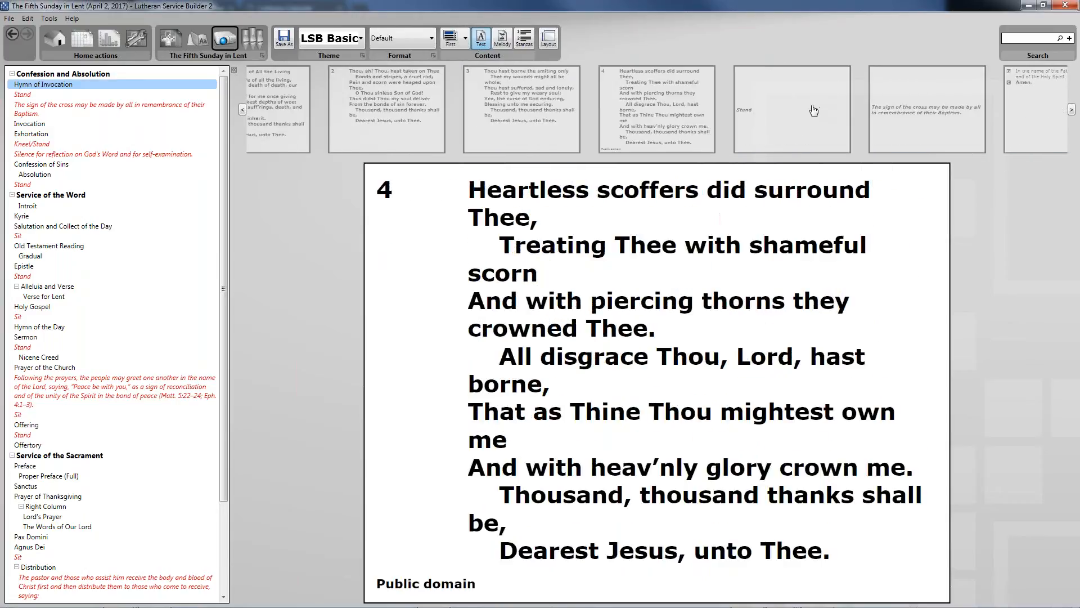
- Advance to the Invocation slide and set its title to appear on the first slide only, with its text shown
left_click(814, 110)
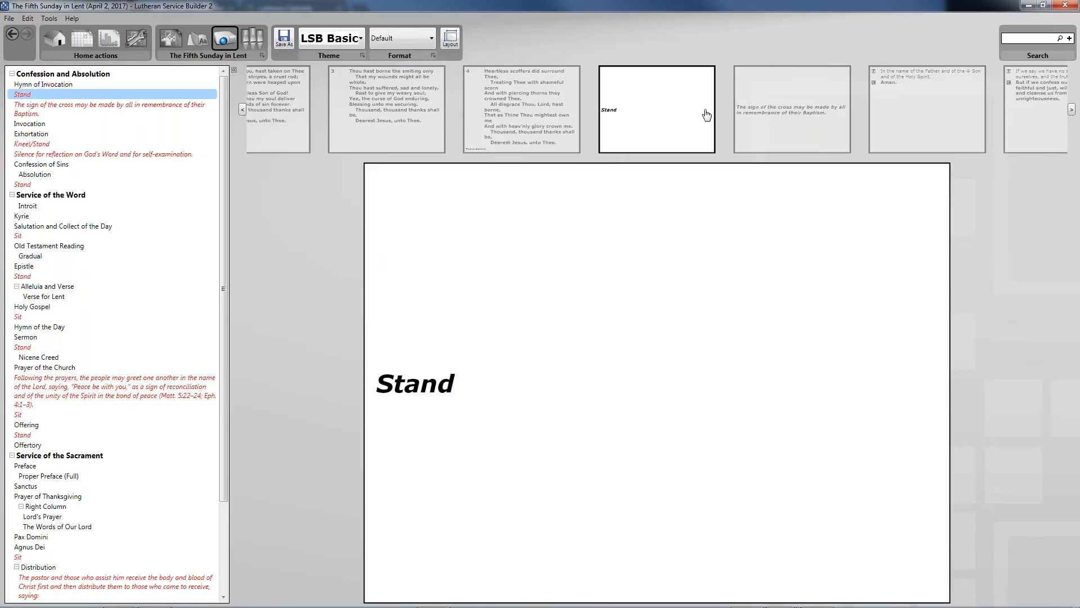
left_click(761, 107)
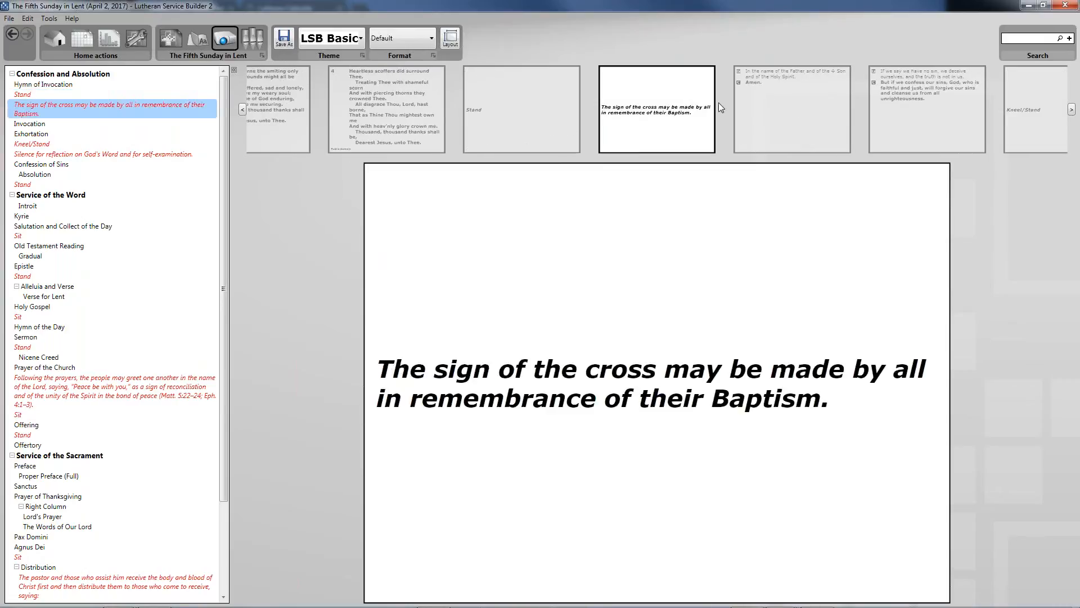
left_click(783, 108)
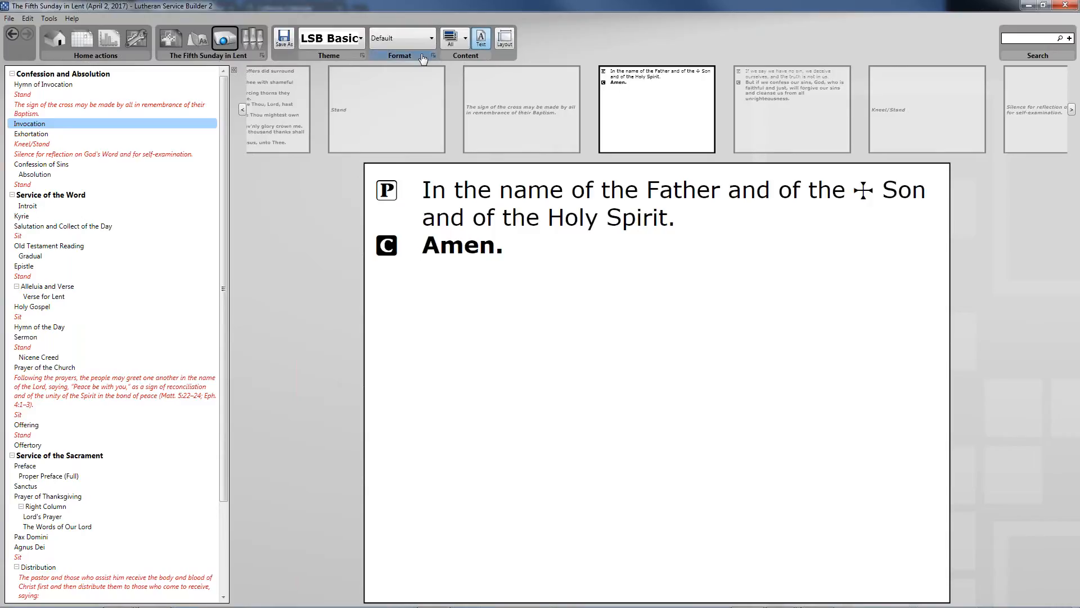
left_click(466, 40)
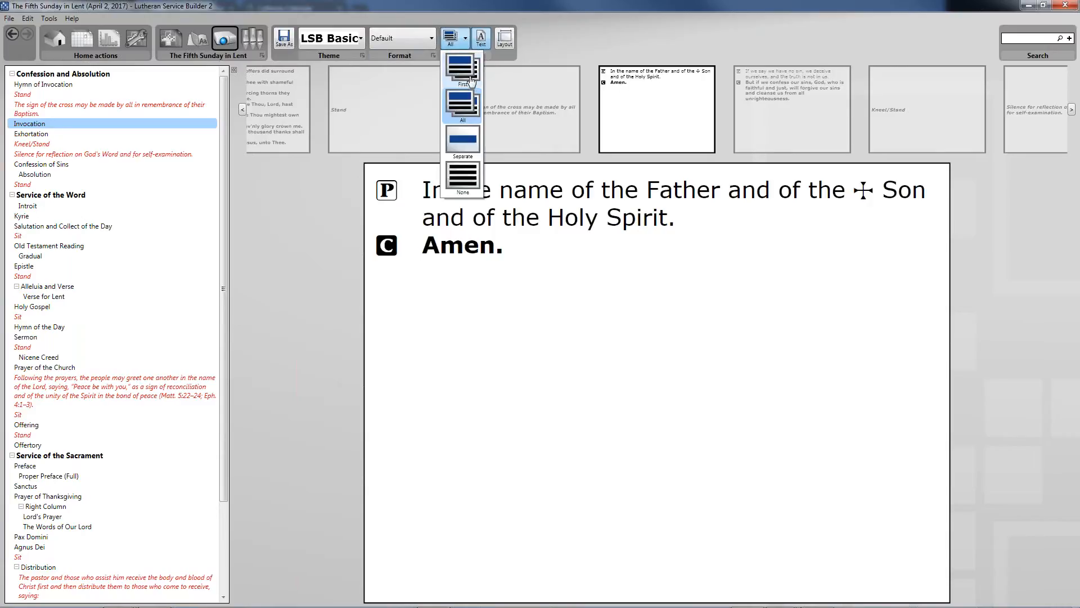
left_click(462, 70)
left_click(478, 39)
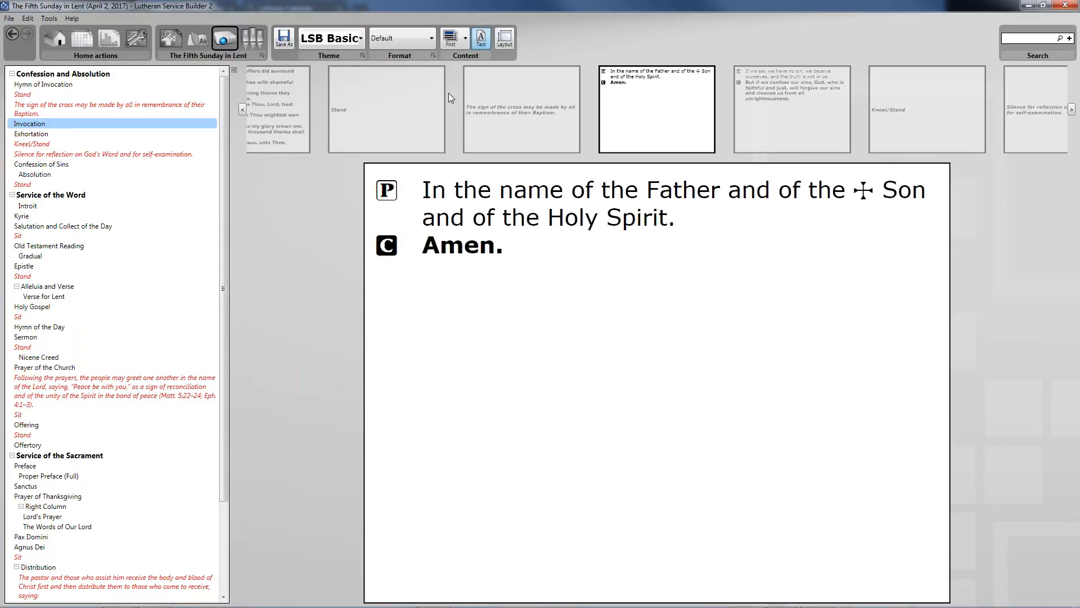
- Hide the Invocation slide's text, show it again, and check the slide's caption and text options
left_click(481, 40)
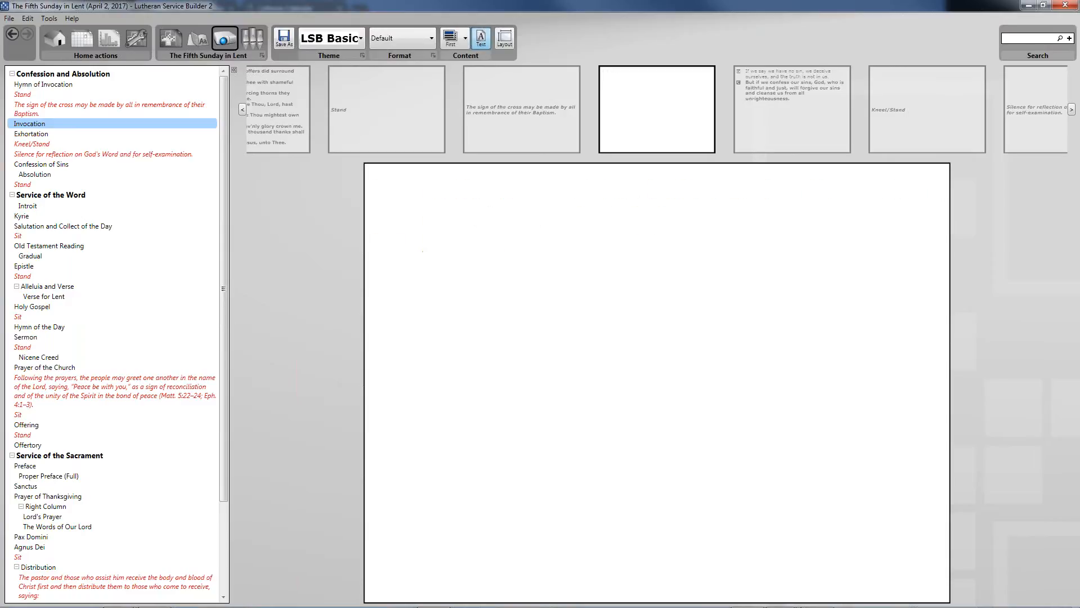
left_click(481, 41)
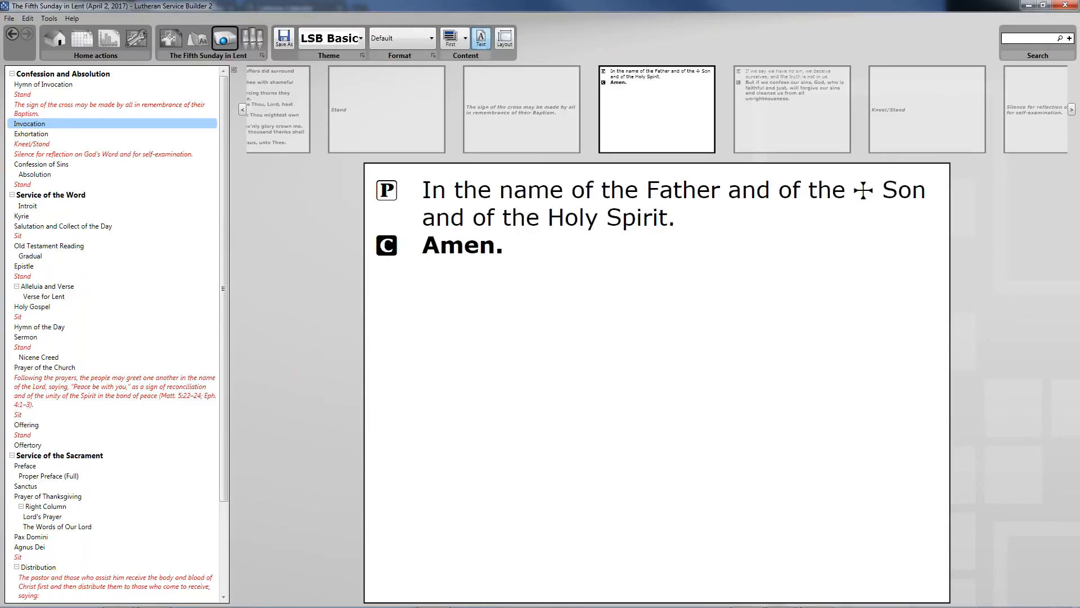
right_click(487, 199)
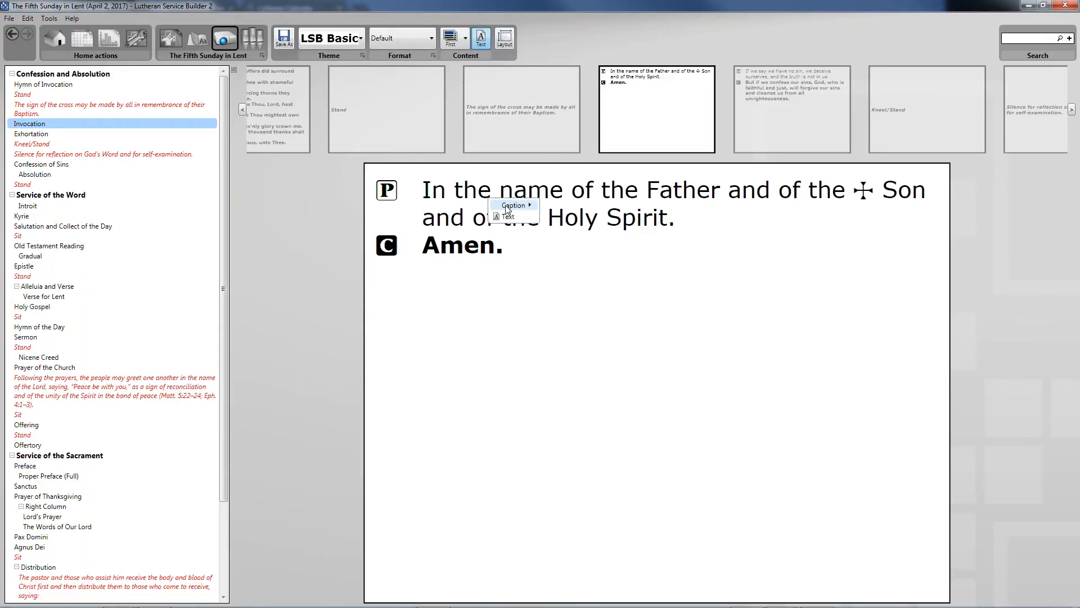
mouse_move(508, 207)
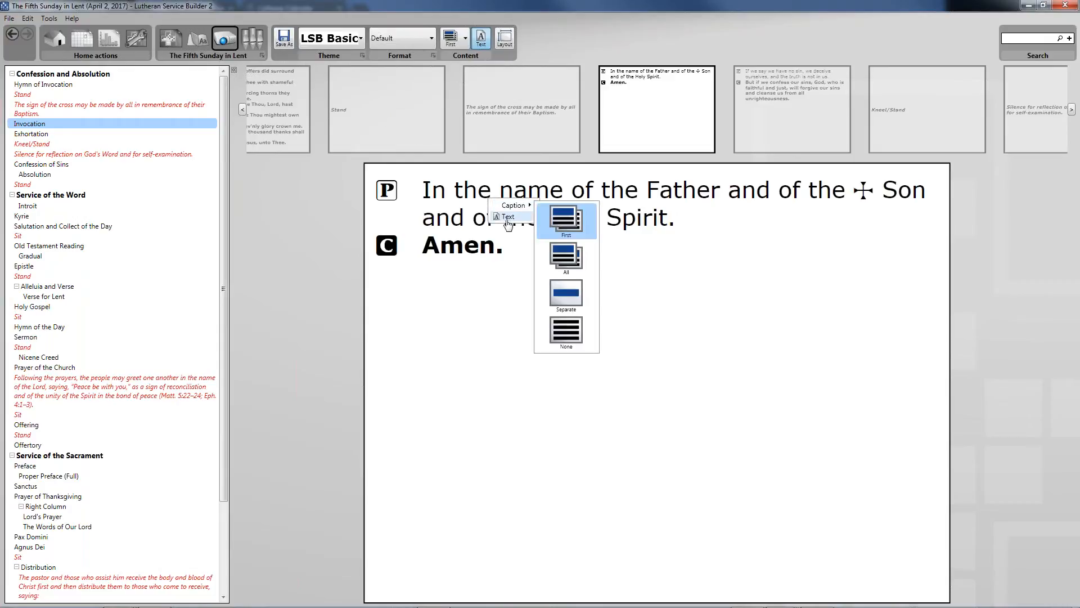
left_click(526, 219)
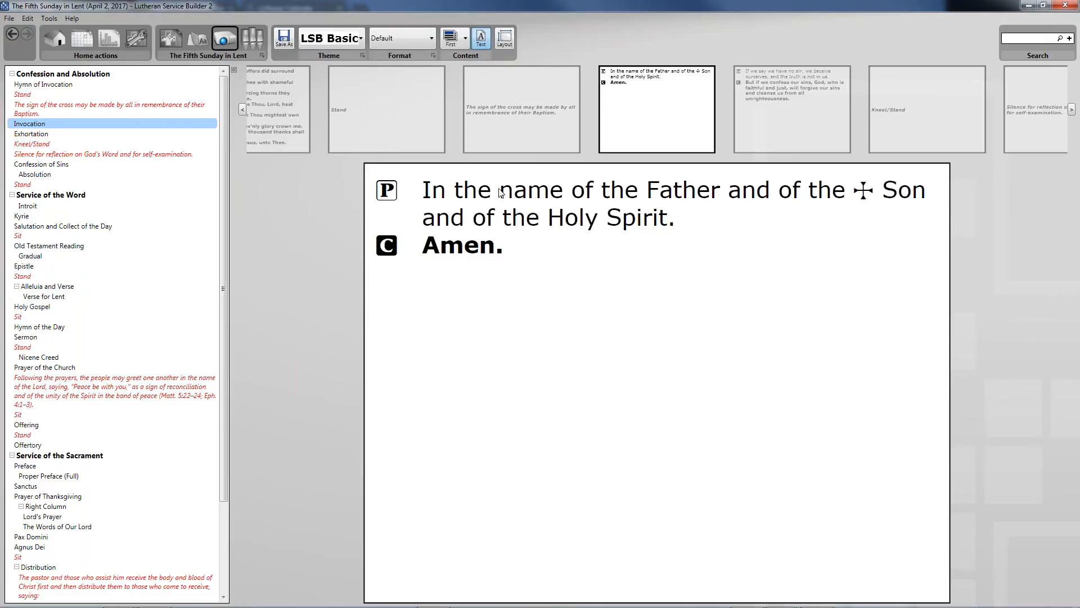
- View the sign of the cross rubric slide and the Exhortation slide
left_click(561, 116)
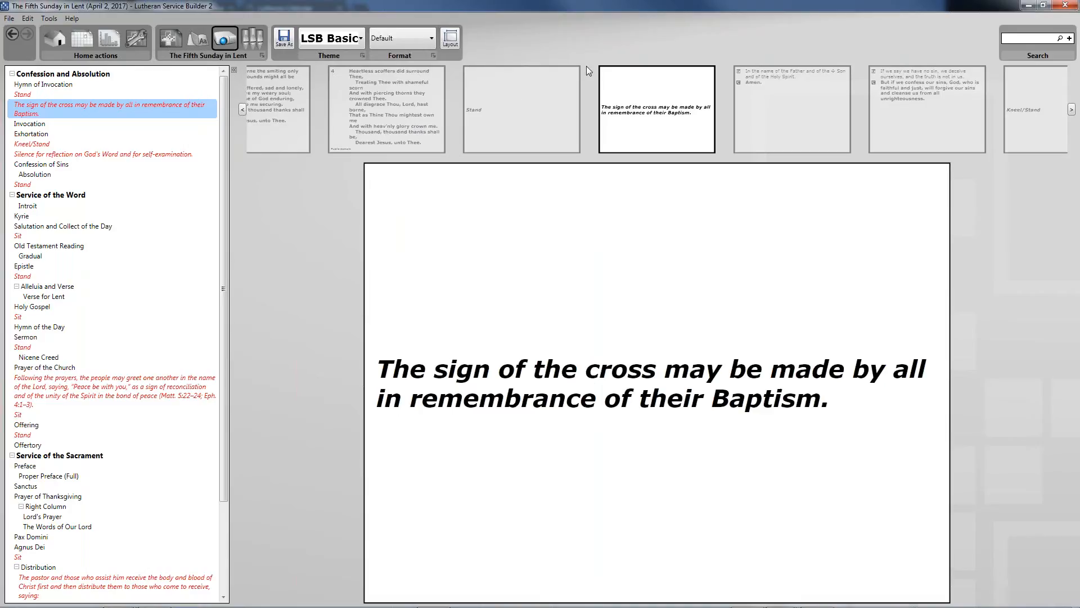
left_click(912, 144)
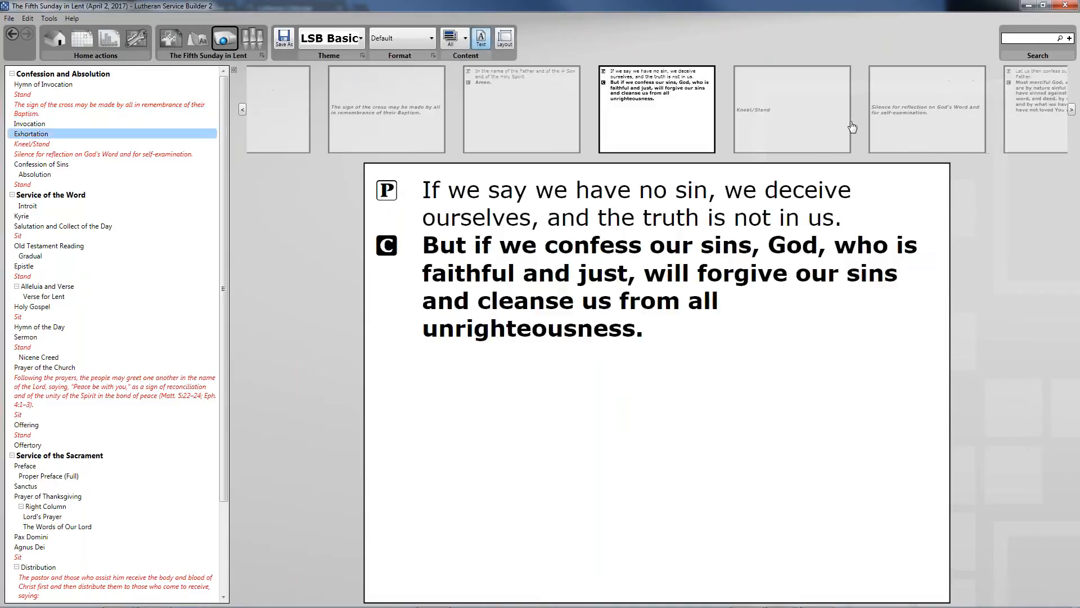
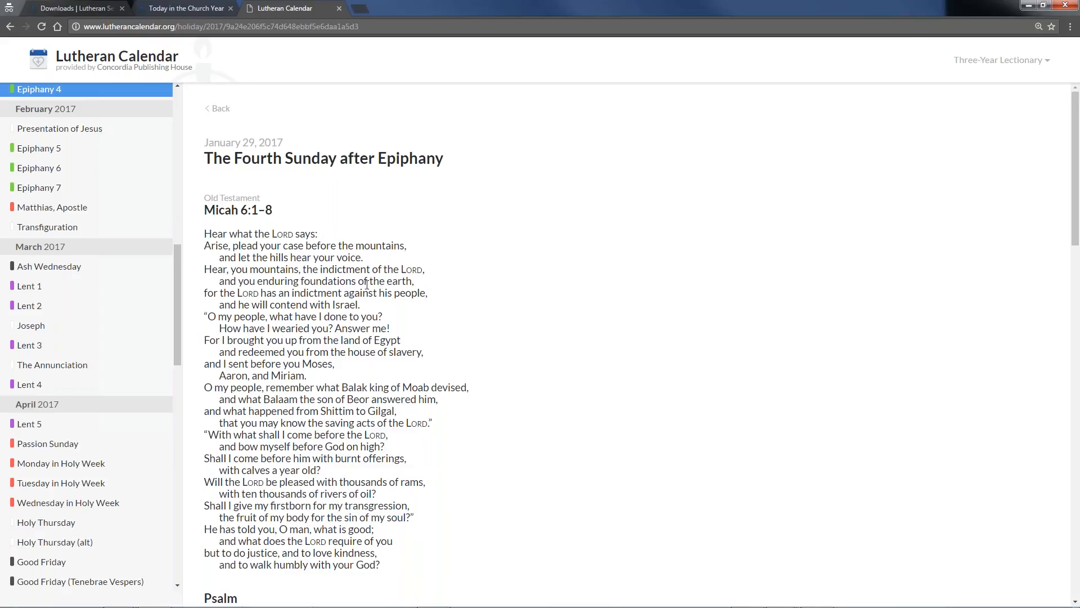
- Switch to the Lutheran Calendar website and browse the February 2017 propers from Presentation of Jesus through Matthias, Apostle, returning to Epiphany 5
left_click(103, 135)
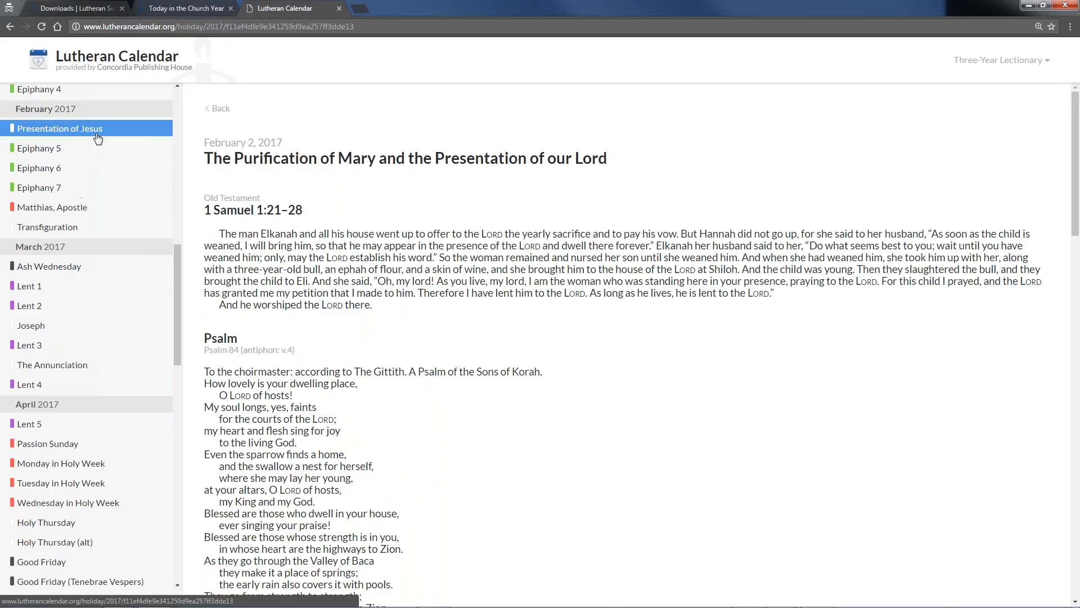
left_click(99, 148)
left_click(98, 168)
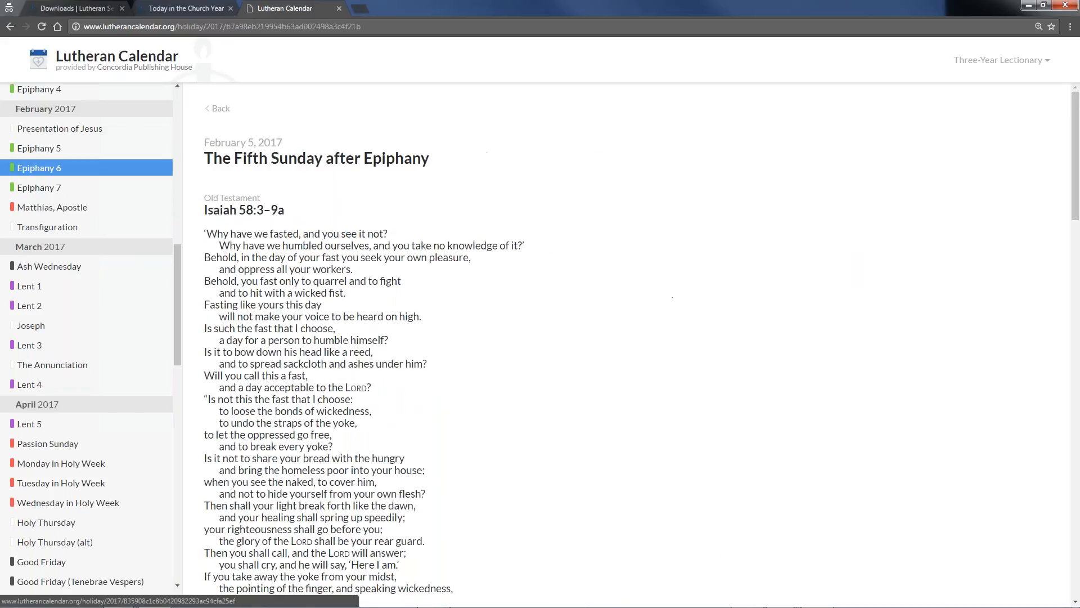
left_click(58, 191)
left_click(60, 210)
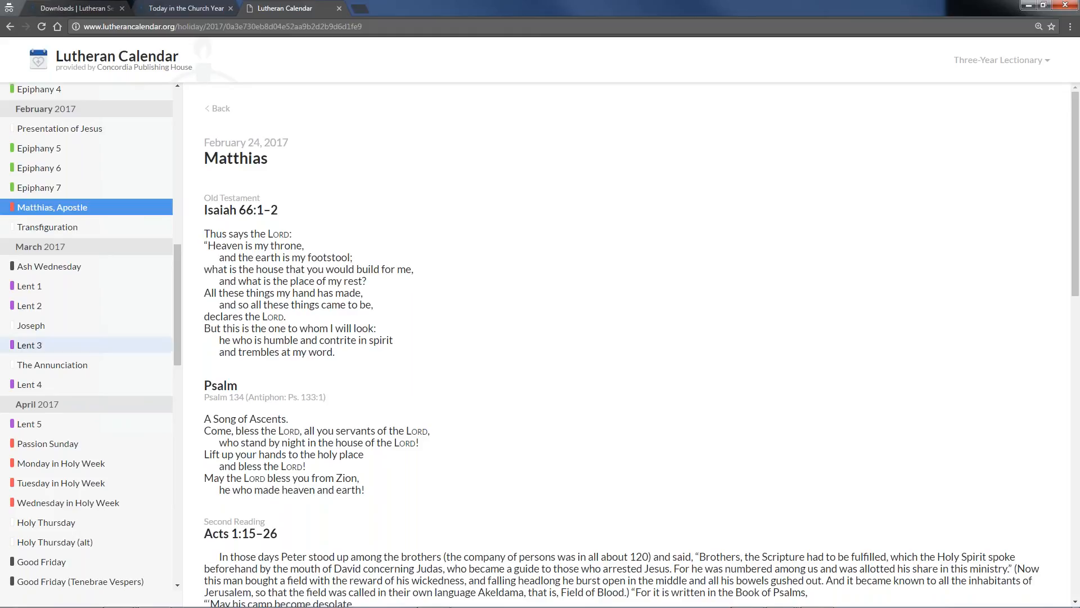
left_click(86, 149)
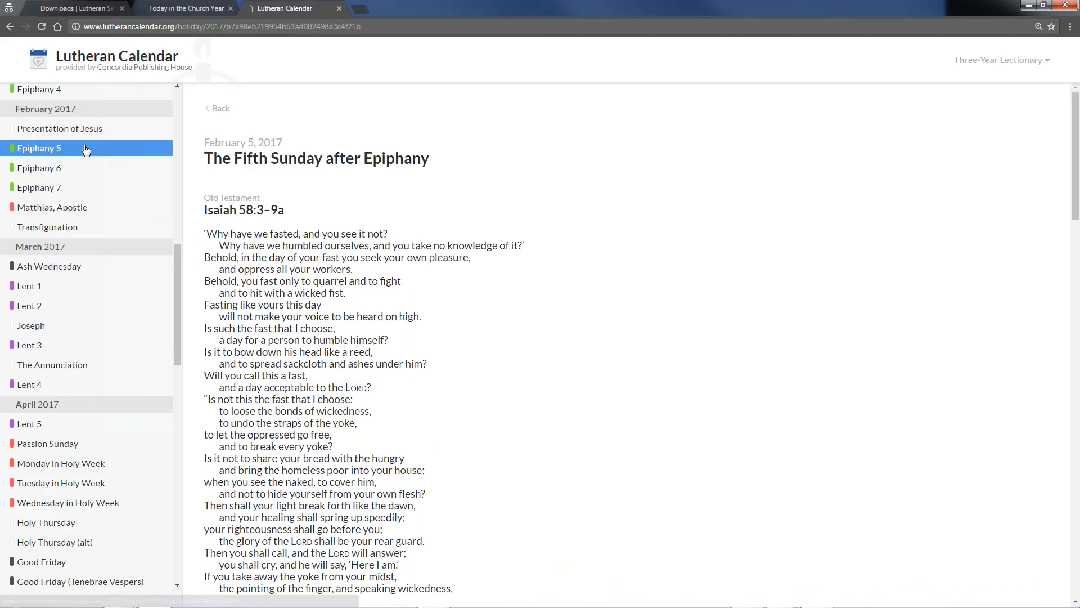
- Return to the February 2017 month view and open the propers for Matthias, Apostle
left_click(219, 109)
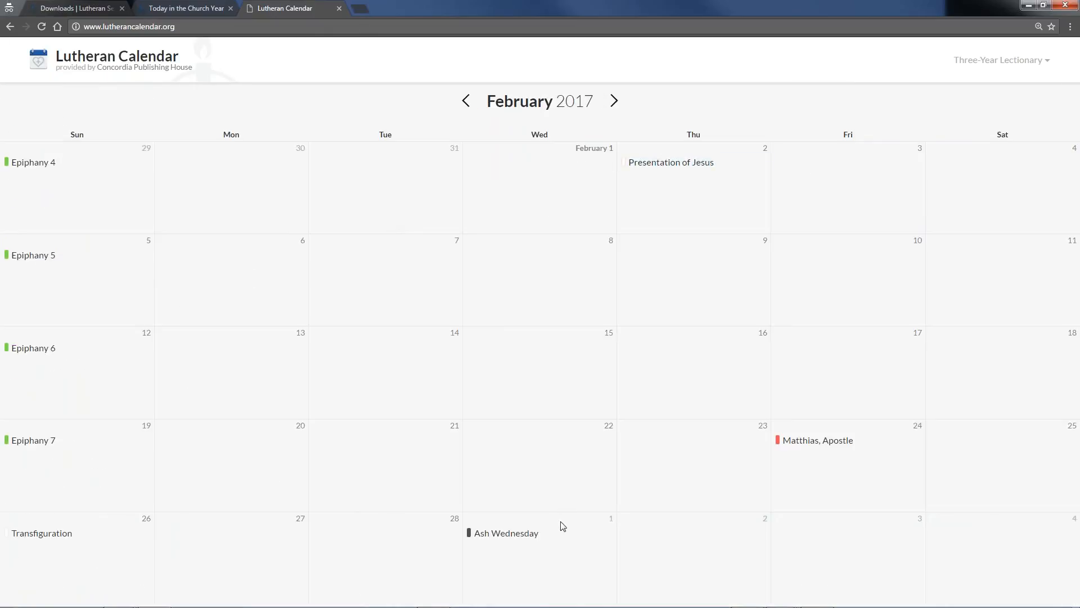
left_click(819, 442)
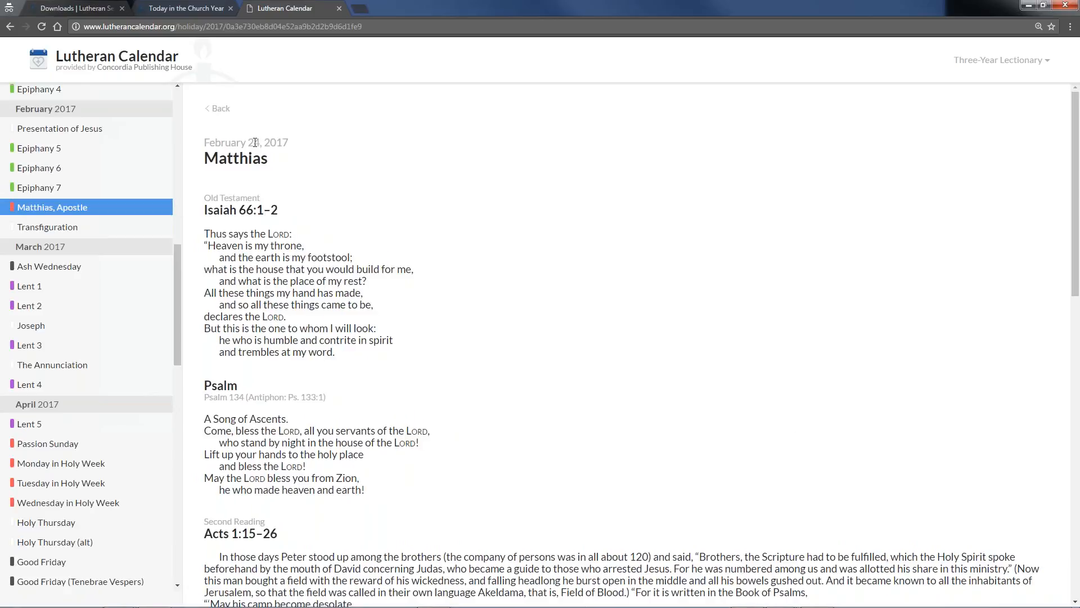
left_click(219, 108)
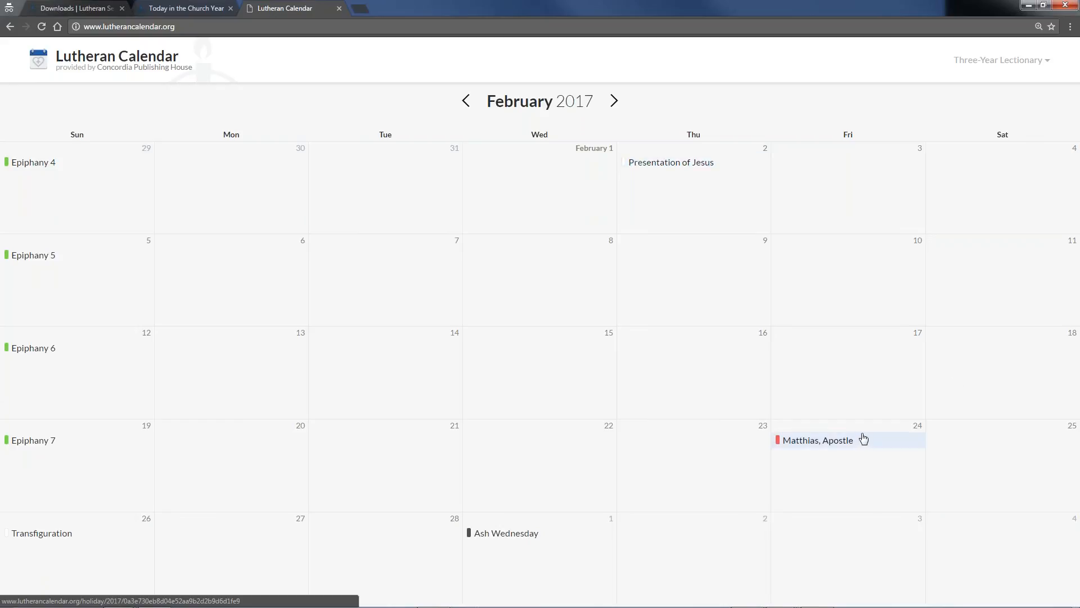
left_click(793, 441)
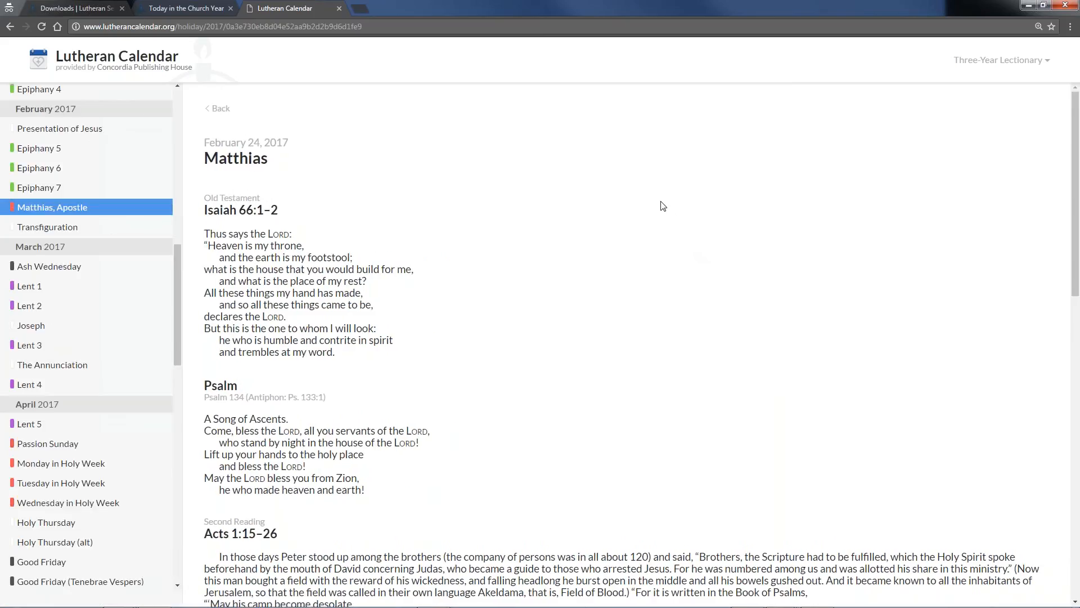
- Read through the Matthias propers from the Old Testament reading to the Verse, highlighting the closing sentence of Acts 1:15–26
scroll(658, 205, "down", 3)
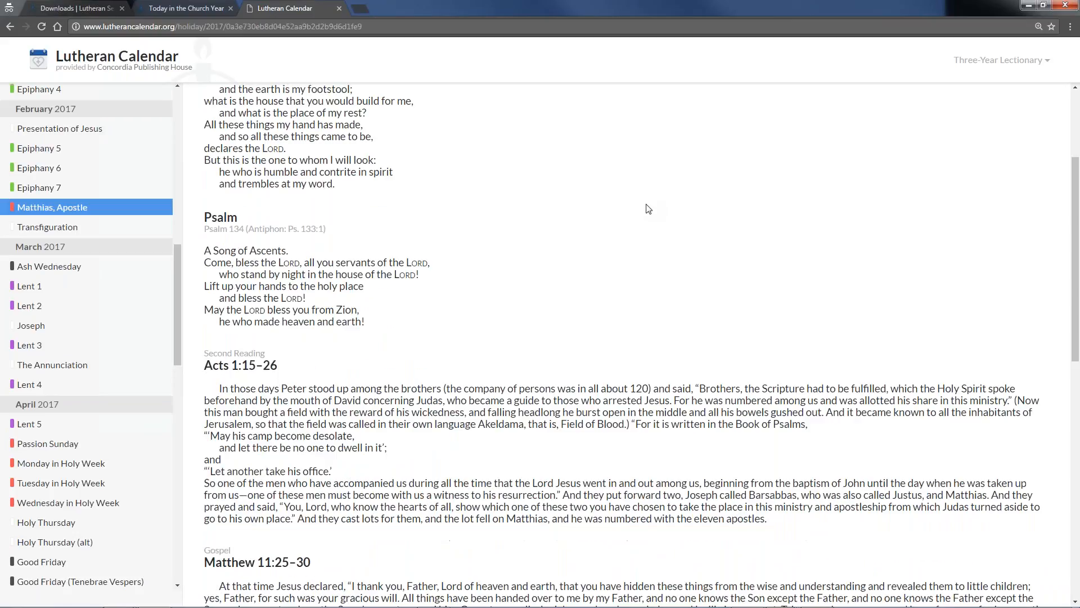
scroll(593, 234, "up", 3)
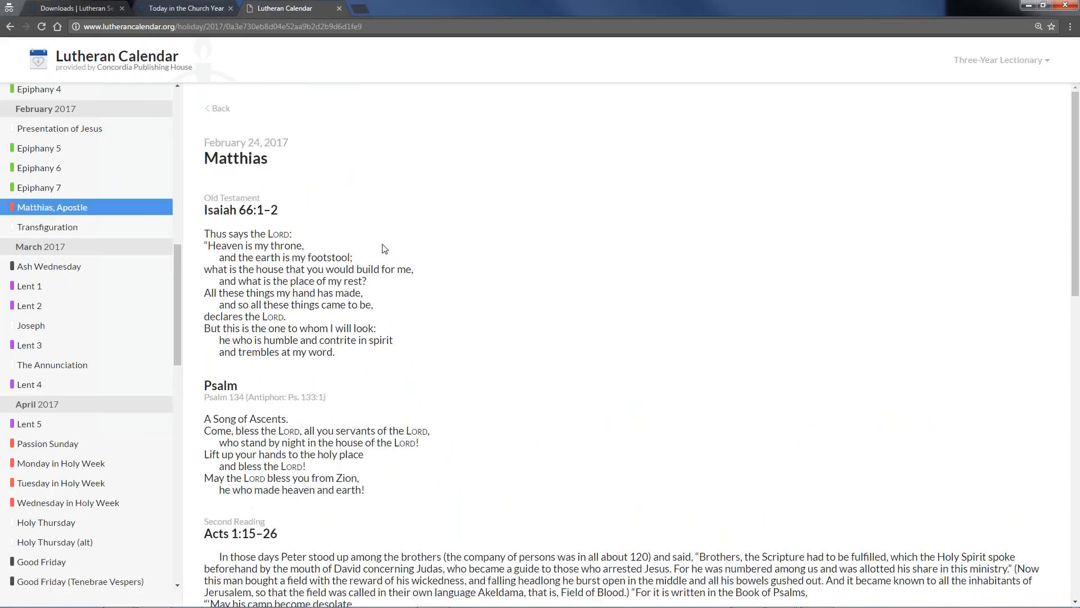
scroll(385, 253, "down", 5)
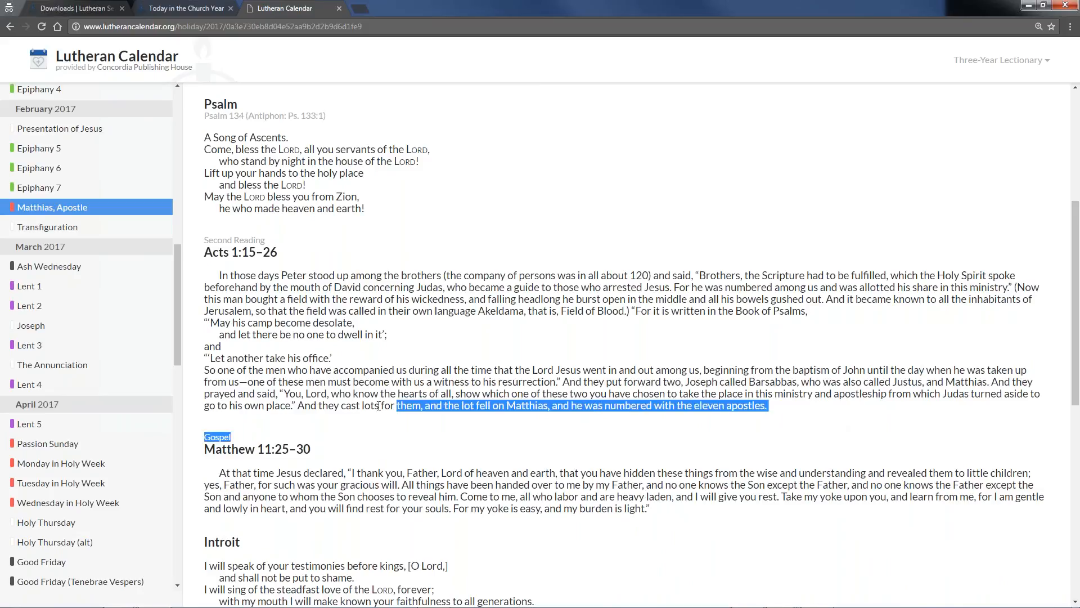
left_click_drag(630, 405, 521, 405)
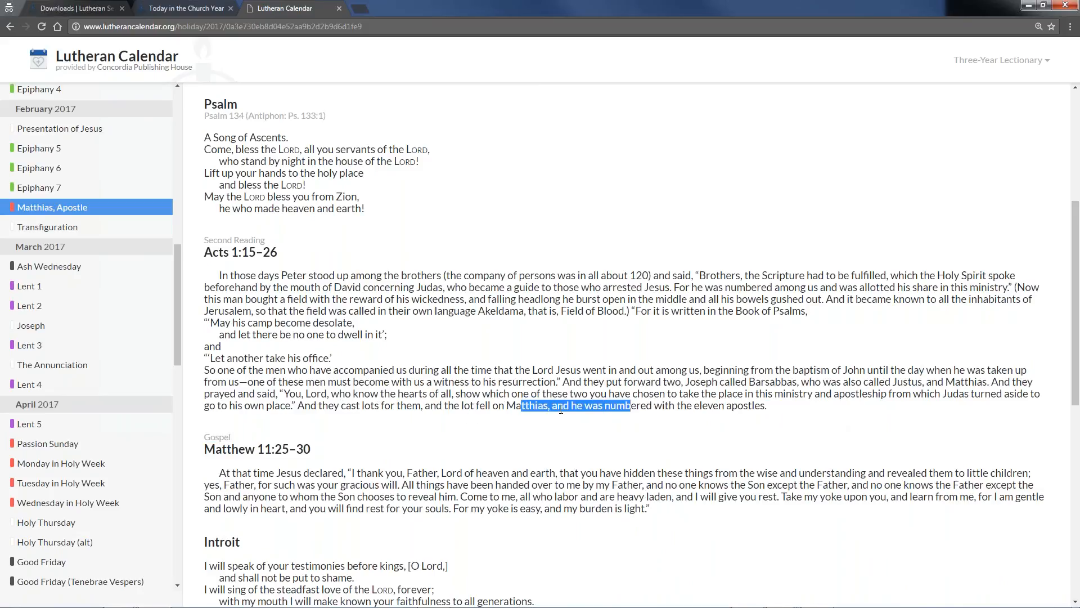
left_click_drag(808, 411, 334, 405)
scroll(329, 400, "down", 3)
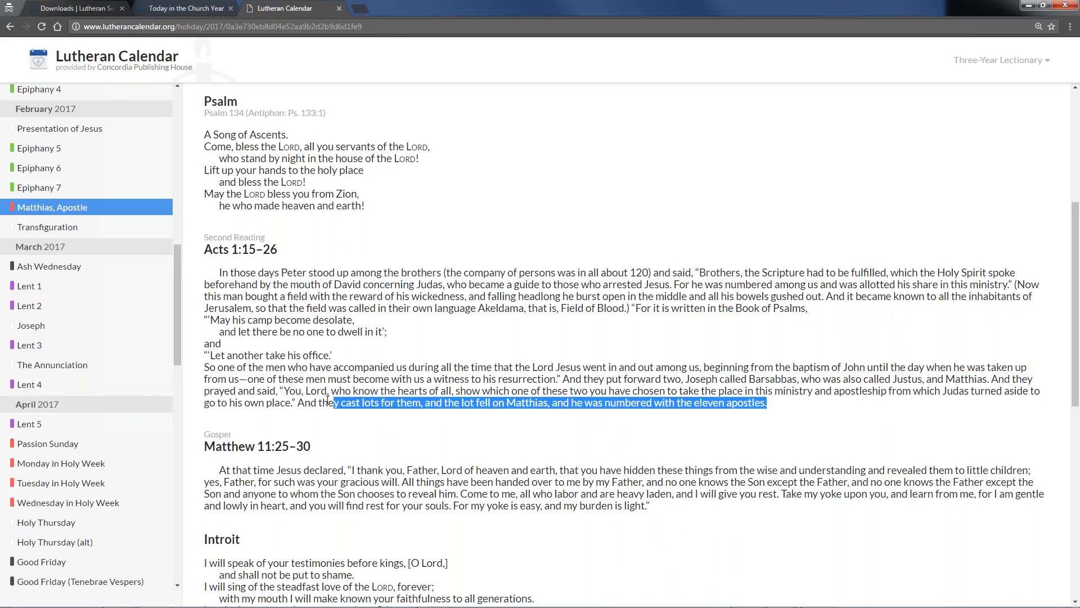
scroll(327, 395, "down", 4)
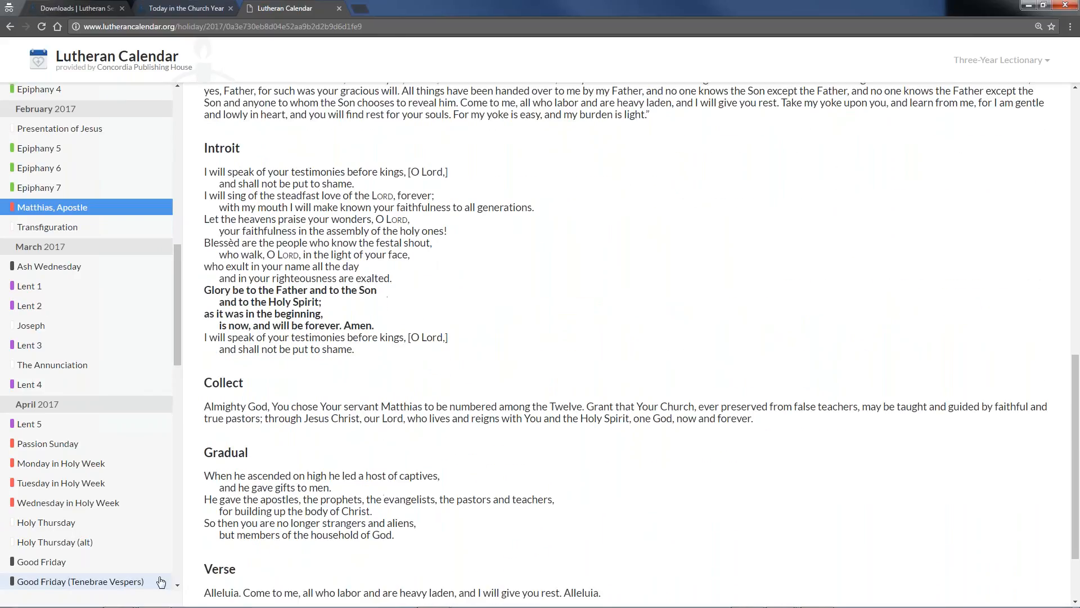
scroll(267, 499, "down", 2)
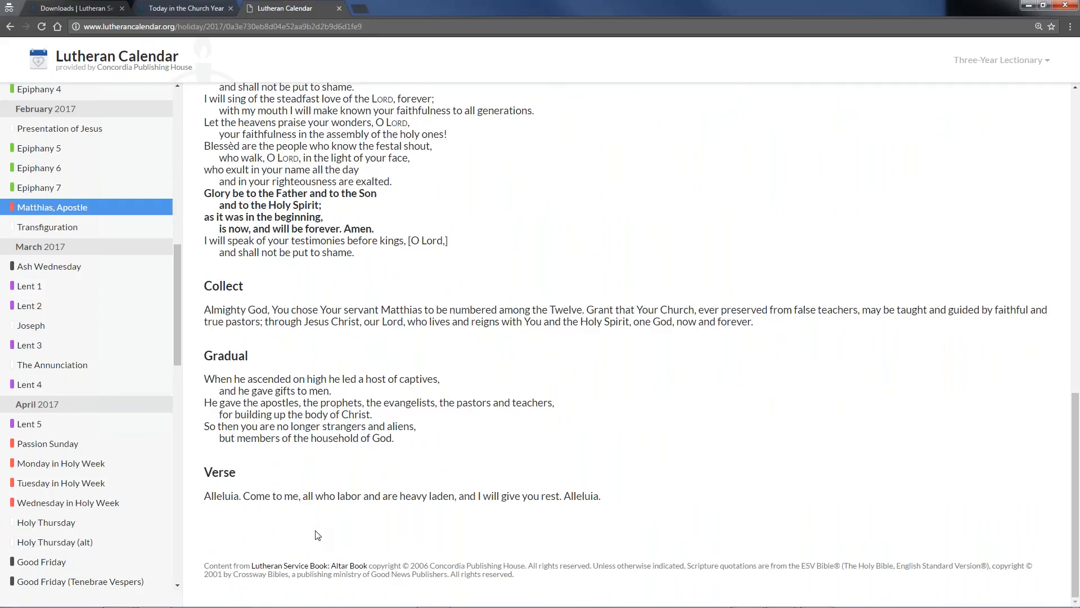
scroll(318, 535, "up", 20)
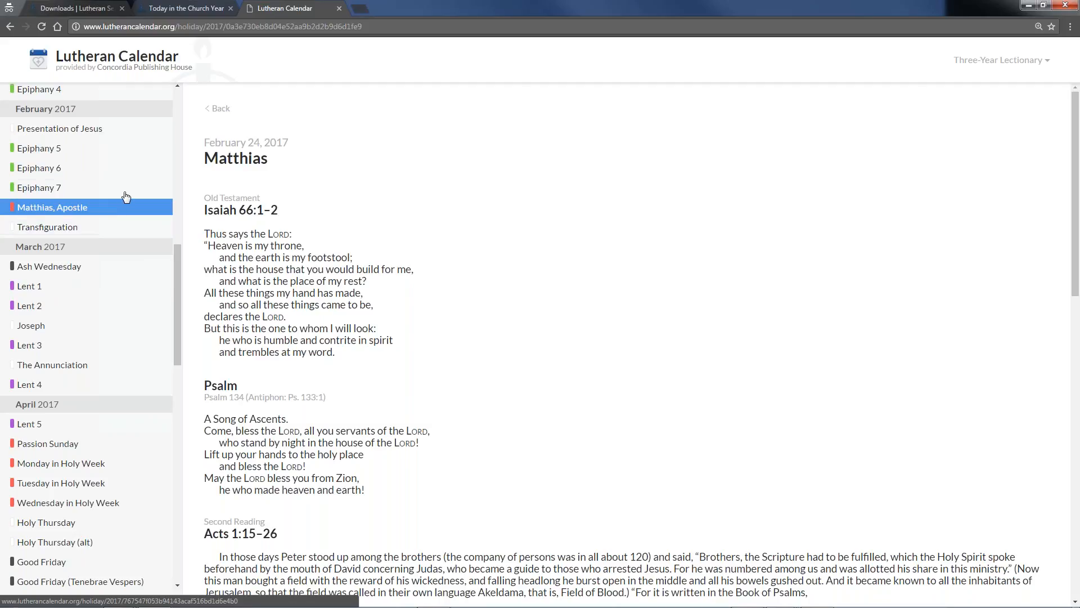
scroll(343, 248, "down", 1)
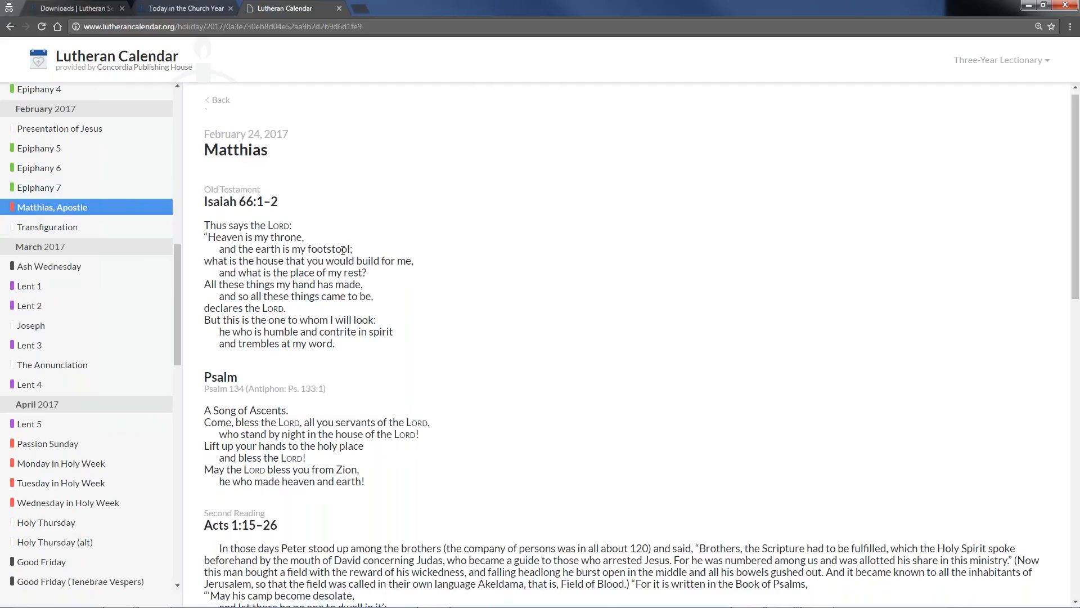
scroll(343, 248, "down", 2)
scroll(340, 277, "down", 3)
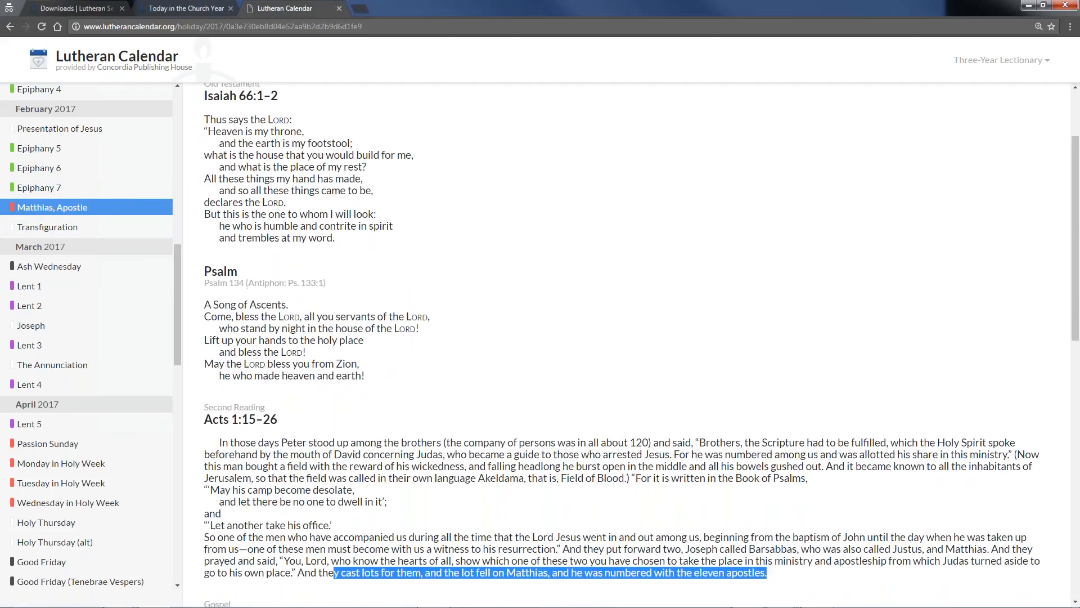
scroll(340, 277, "down", 7)
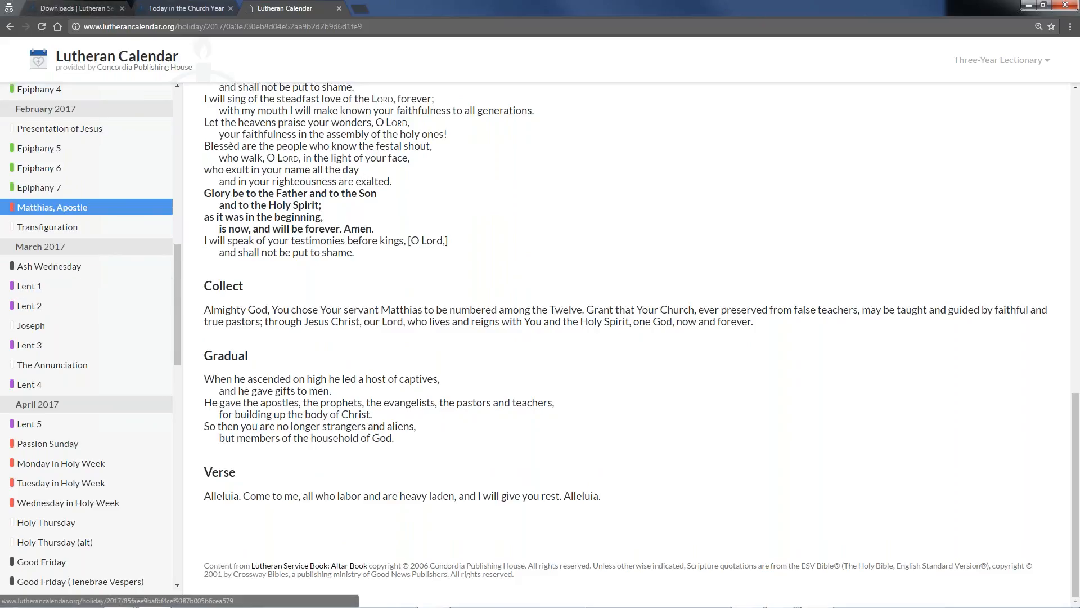
- Switch to the Today in the Church Year blog, look over its posts and open the Fourth Sunday in Lent one
left_click(169, 8)
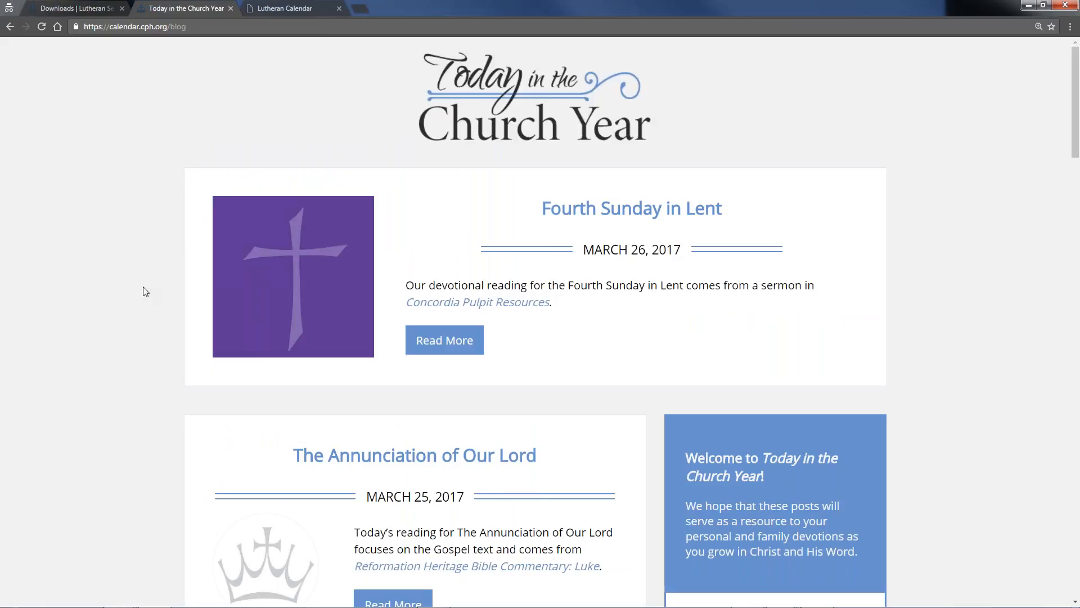
scroll(295, 351, "down", 10)
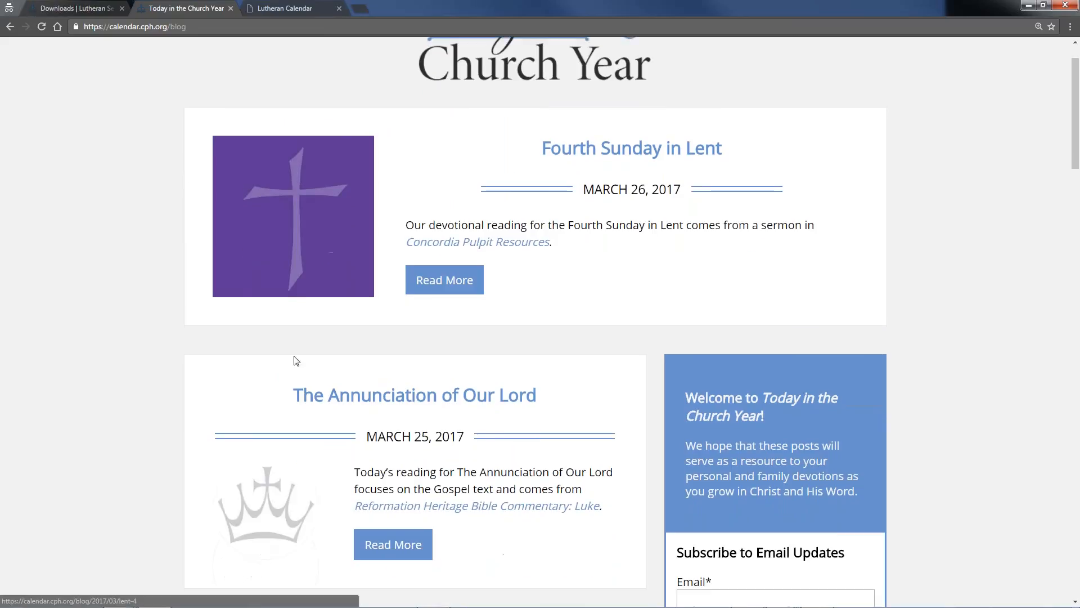
scroll(292, 358, "up", 10)
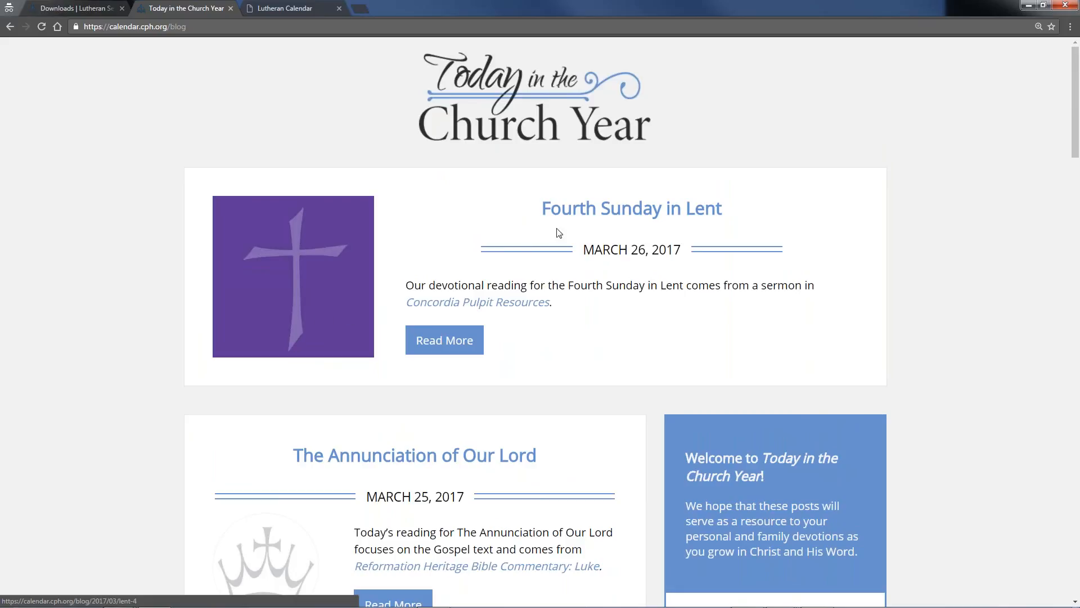
left_click(579, 214)
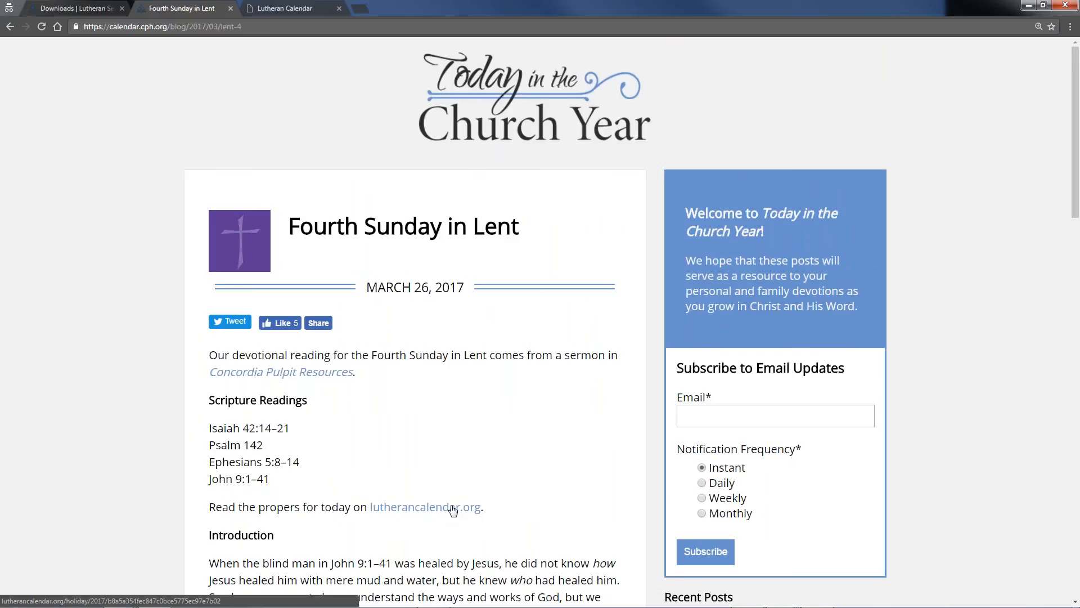
- Read through the Fourth Sunday in Lent devotion down to its hymn video and author section, and return to its beginning
scroll(484, 394, "down", 10)
scroll(468, 340, "down", 4)
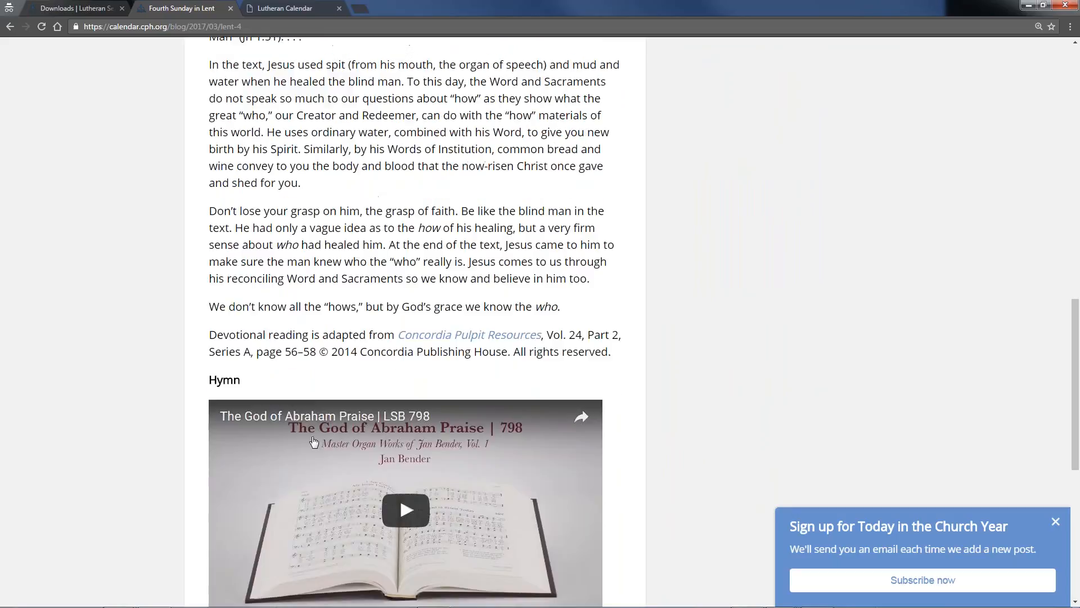
scroll(314, 441, "down", 2)
scroll(366, 419, "down", 1)
scroll(366, 419, "down", 2)
scroll(386, 456, "down", 2)
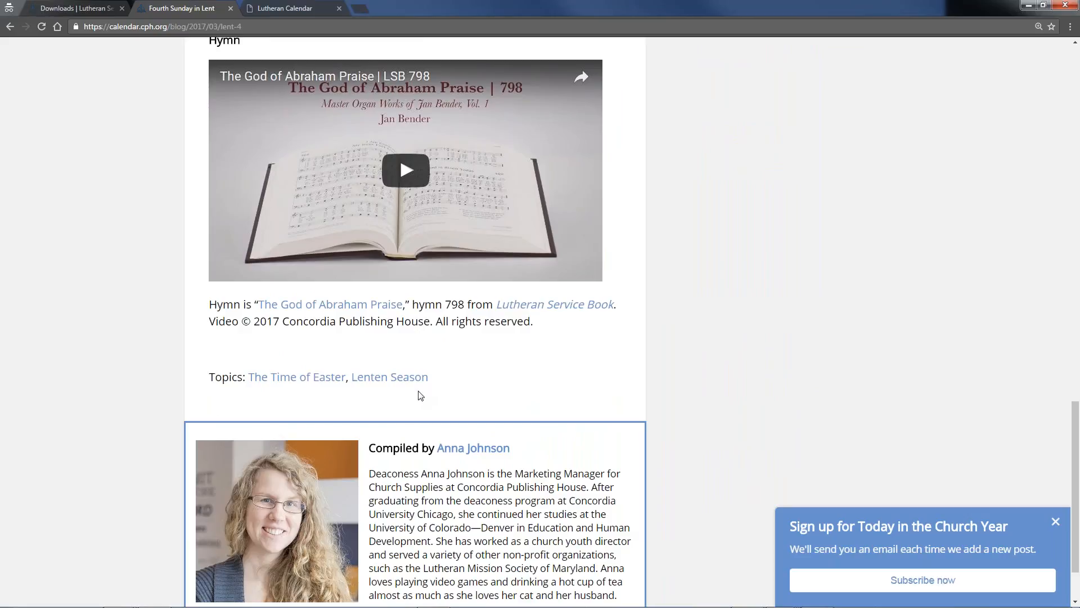
scroll(314, 398, "up", 7)
scroll(324, 400, "up", 13)
scroll(436, 355, "up", 2)
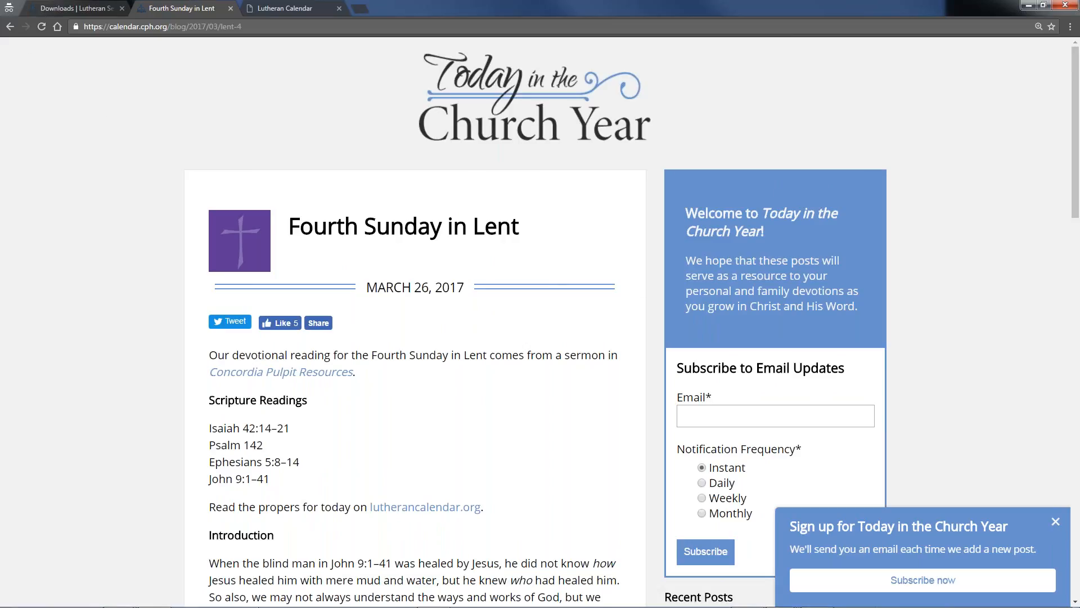
mouse_move(779, 606)
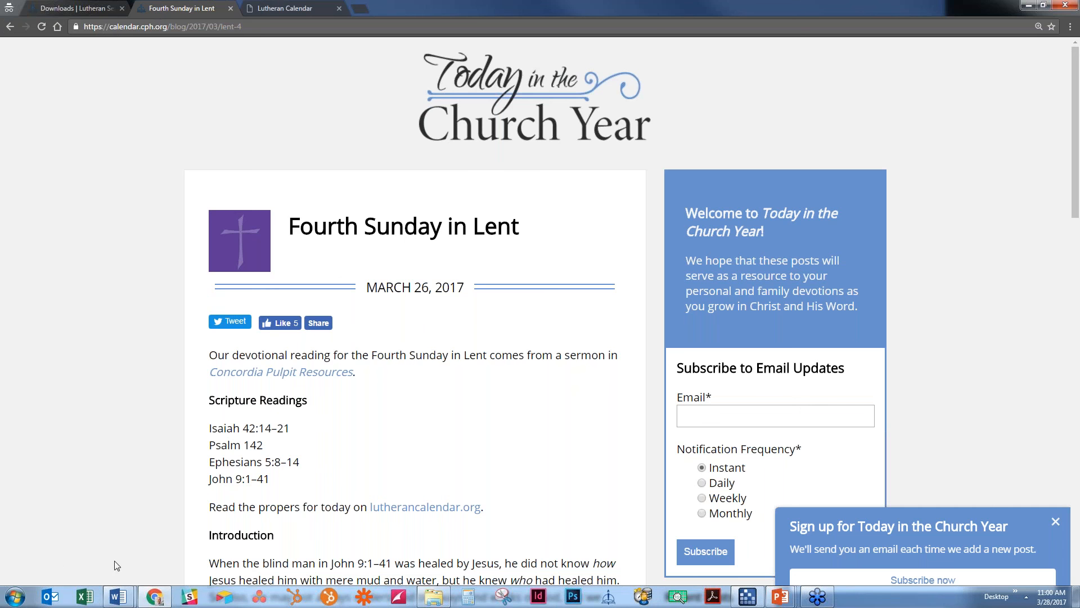
- Switch to the 2017-04-02 Fifth Sunday in Lent bulletin in Word, maximize its window and return to the opening hymn
left_click(118, 596)
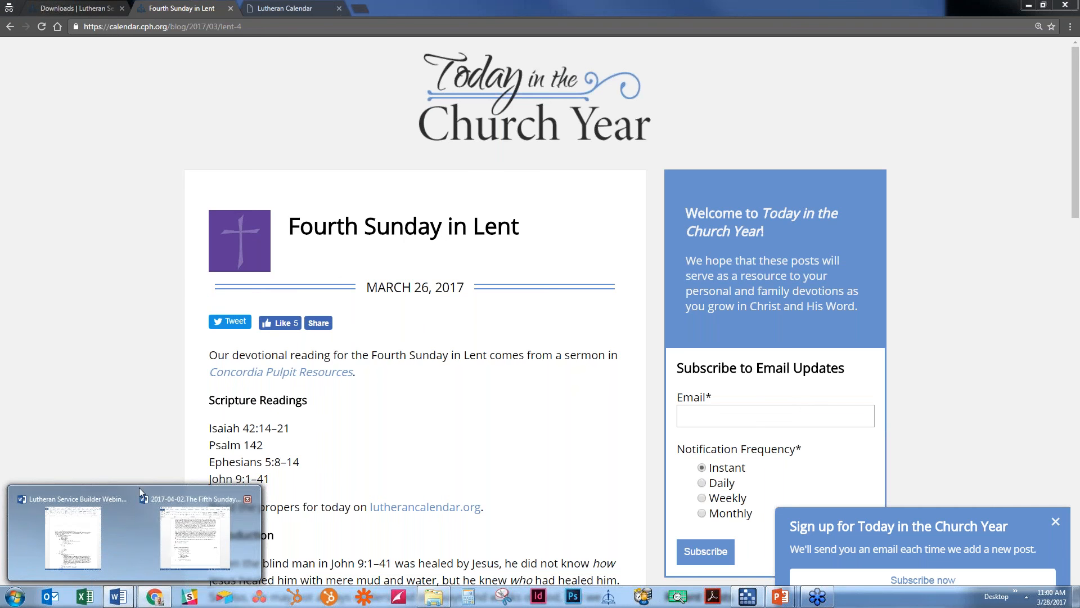
mouse_move(135, 513)
left_click(176, 534)
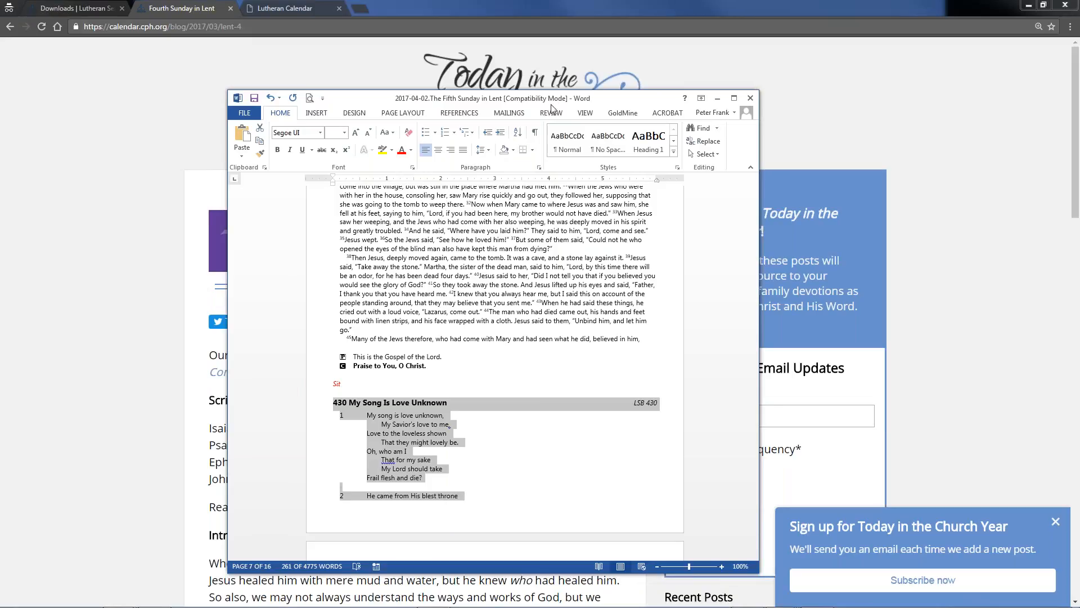
left_click(483, 258)
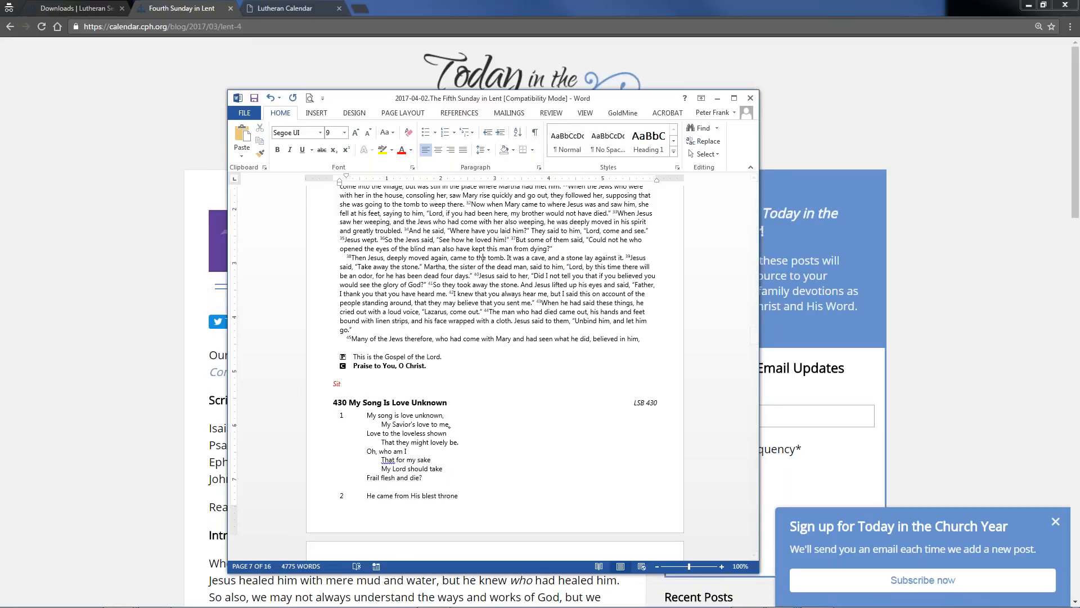
left_click(733, 97)
scroll(355, 197, "up", 12)
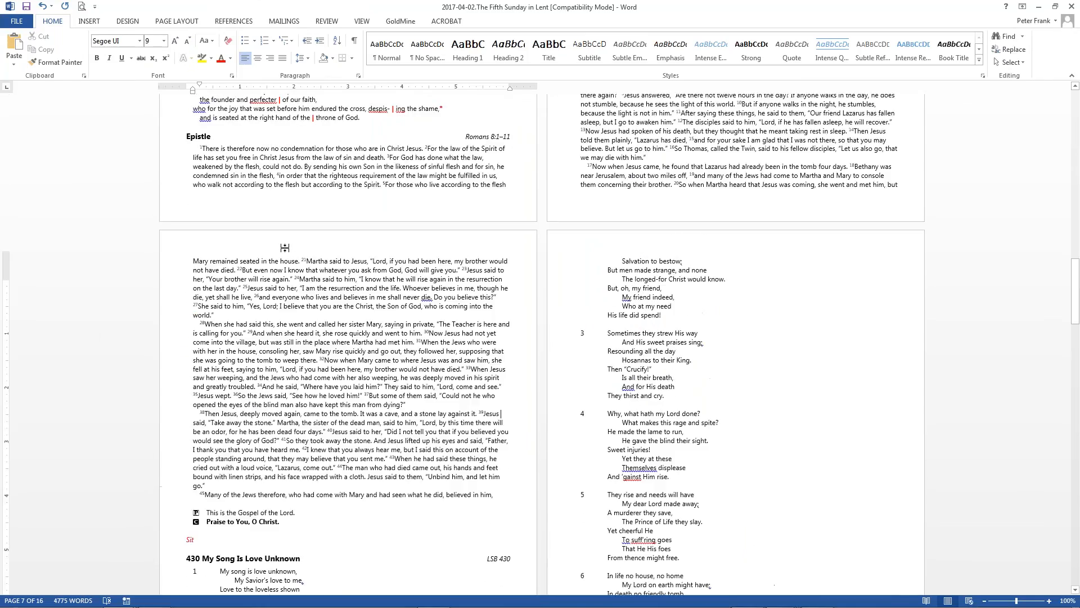
scroll(540, 338, "up", 13)
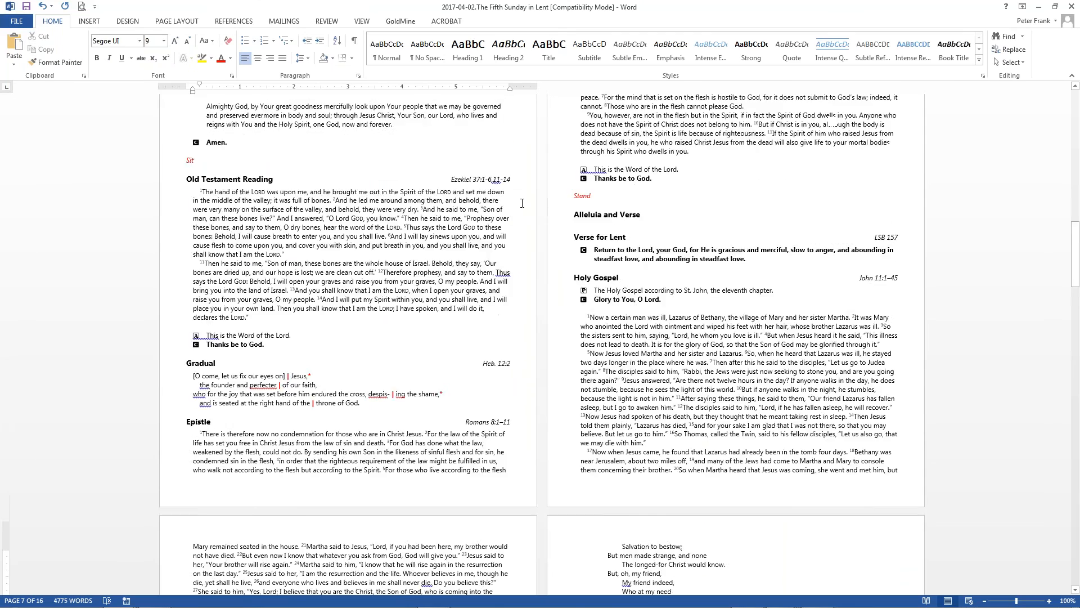
scroll(513, 181, "up", 20)
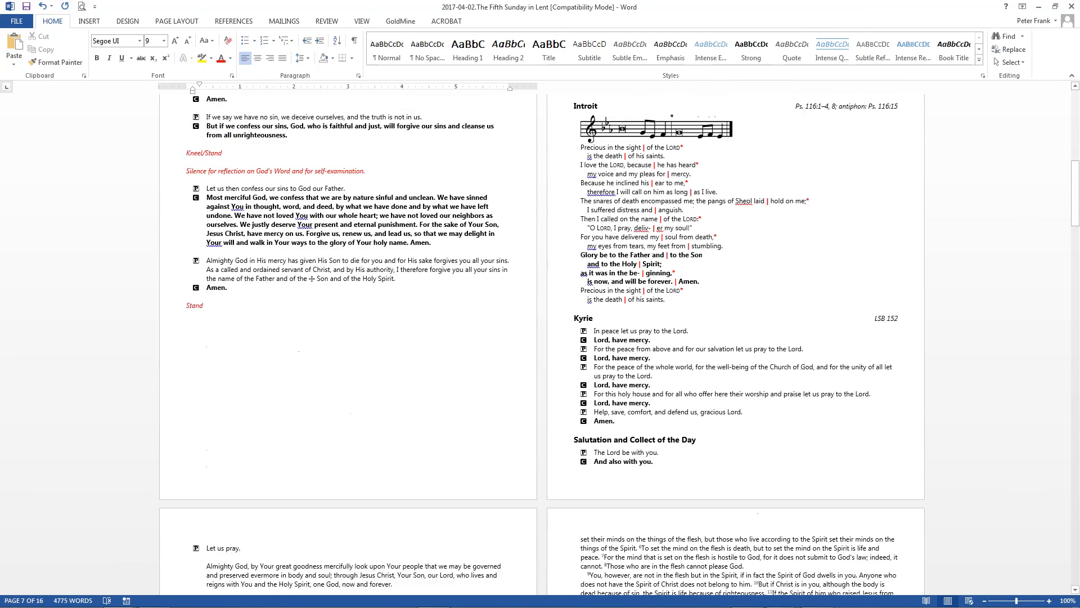
scroll(736, 281, "up", 4)
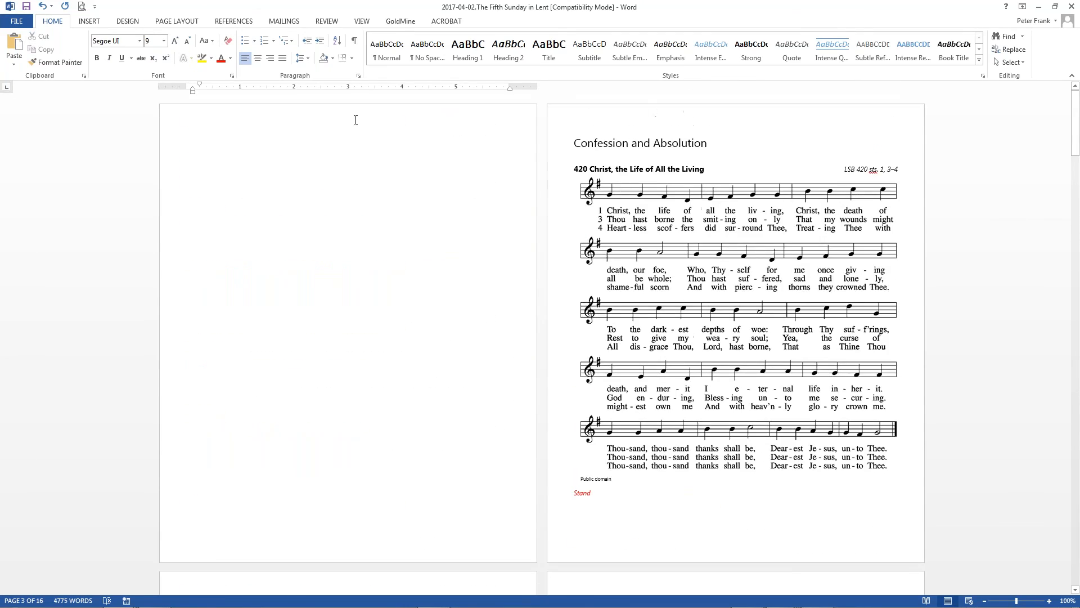
- In the print page setup, try 2 pages per sheet and Mirror margins, and set multiple pages back to Book fold
left_click(17, 21)
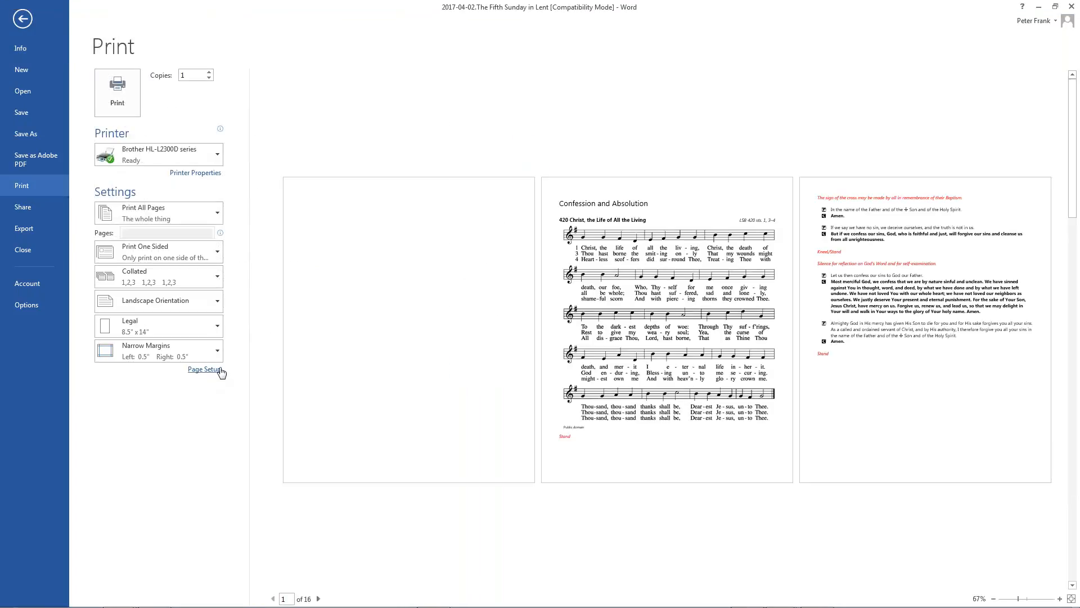
left_click(219, 370)
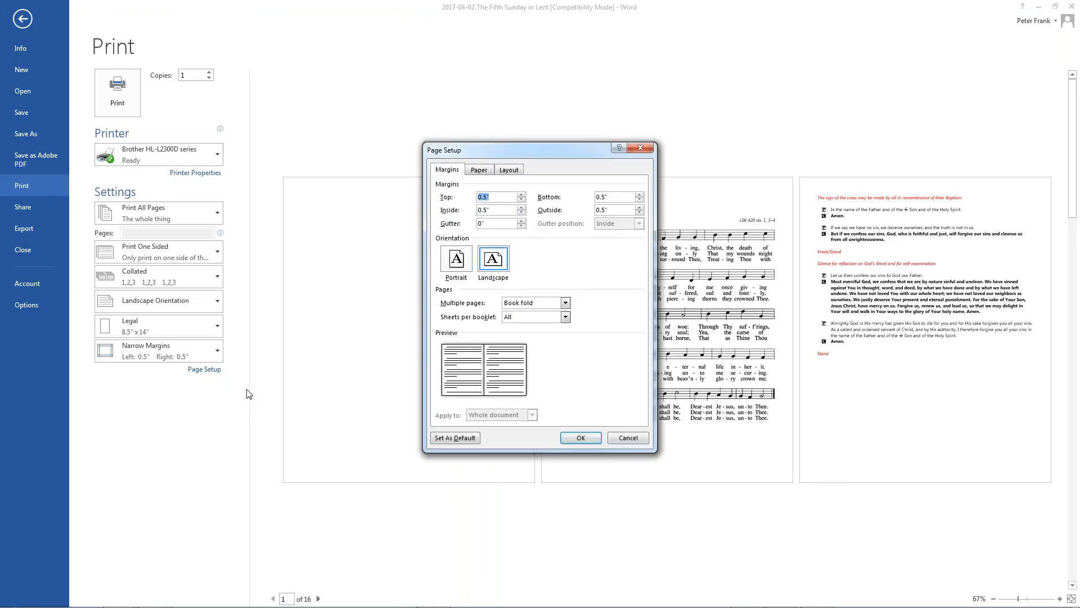
left_click(564, 303)
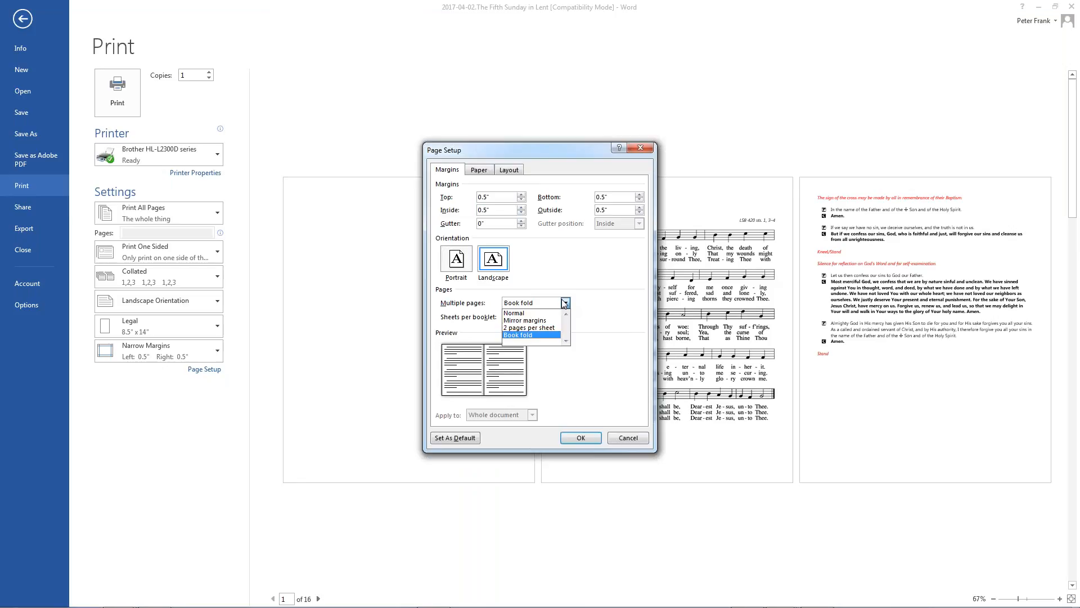
left_click(543, 328)
left_click(562, 302)
left_click(529, 320)
left_click(565, 303)
left_click(538, 335)
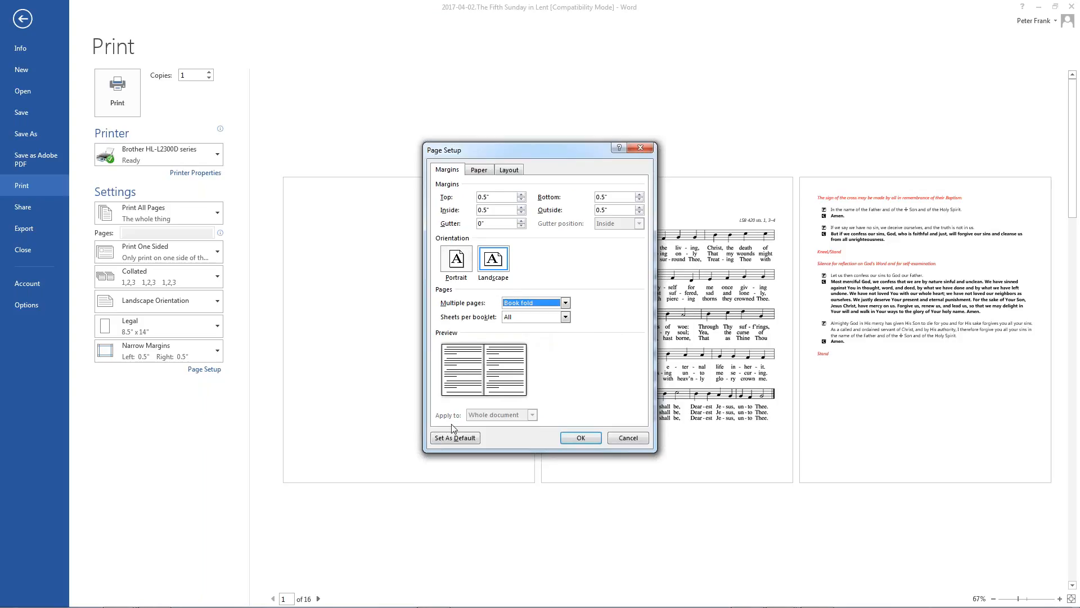
- Check the paper size and source settings, return to the margin settings and apply the page setup
left_click(482, 170)
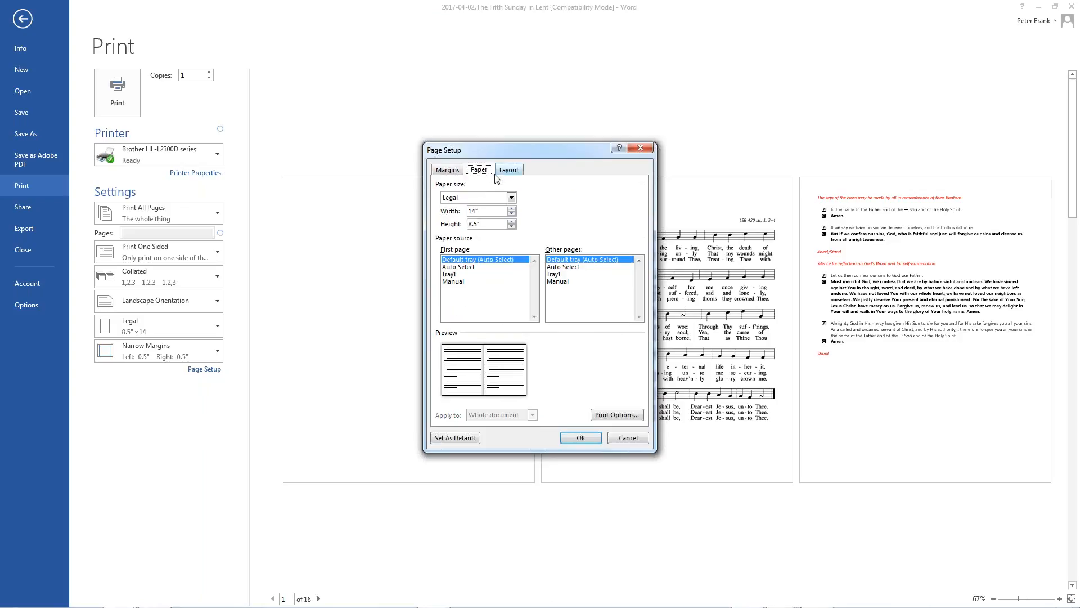
left_click(460, 168)
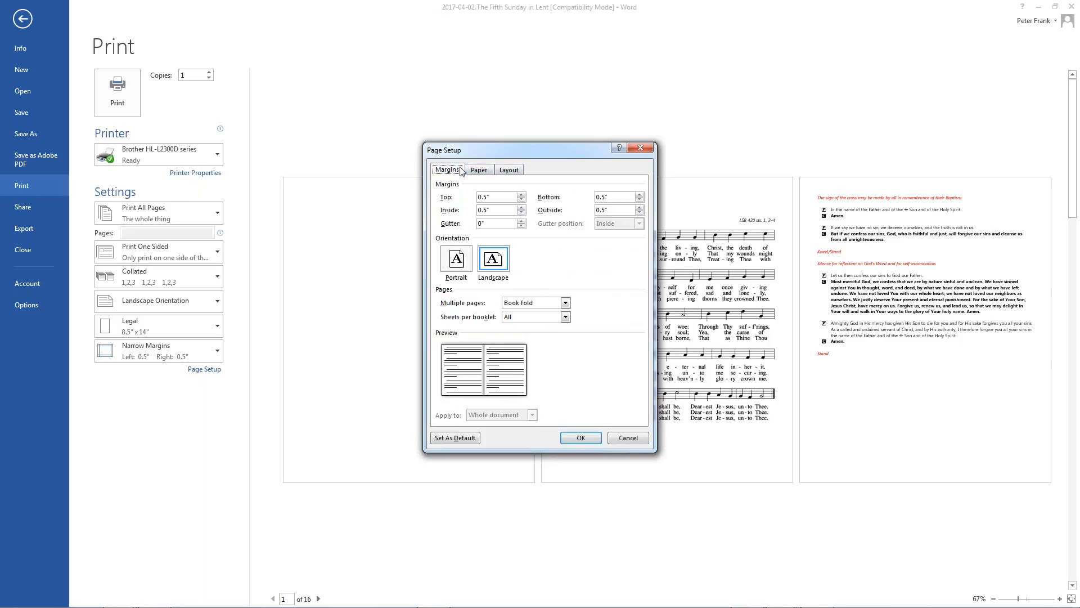
left_click(582, 437)
- Page through the bulletin's print preview from the first page to page 9
mouse_move(318, 602)
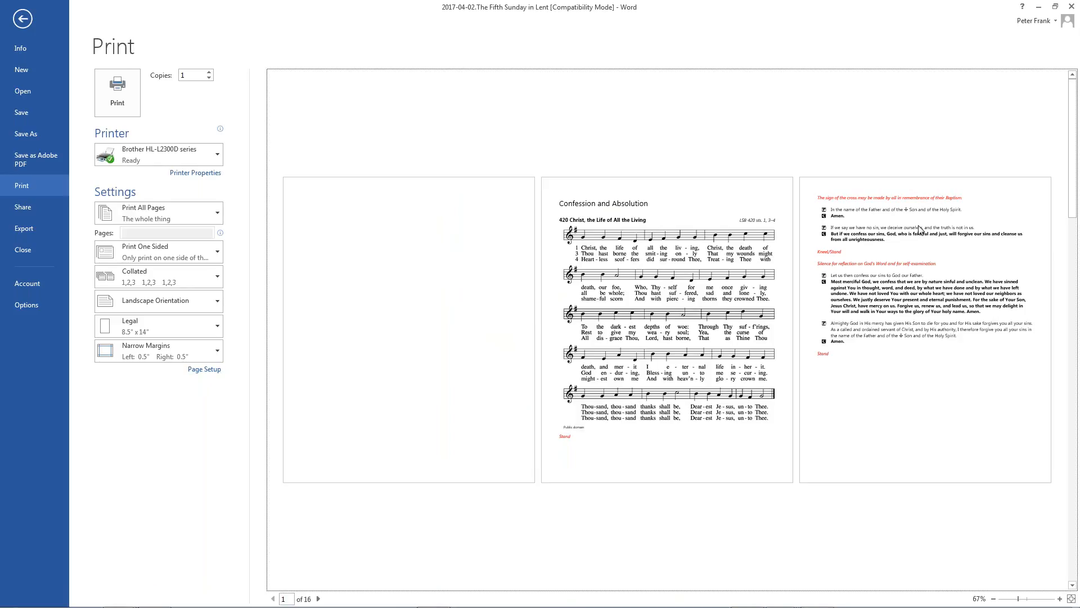
left_click(318, 599)
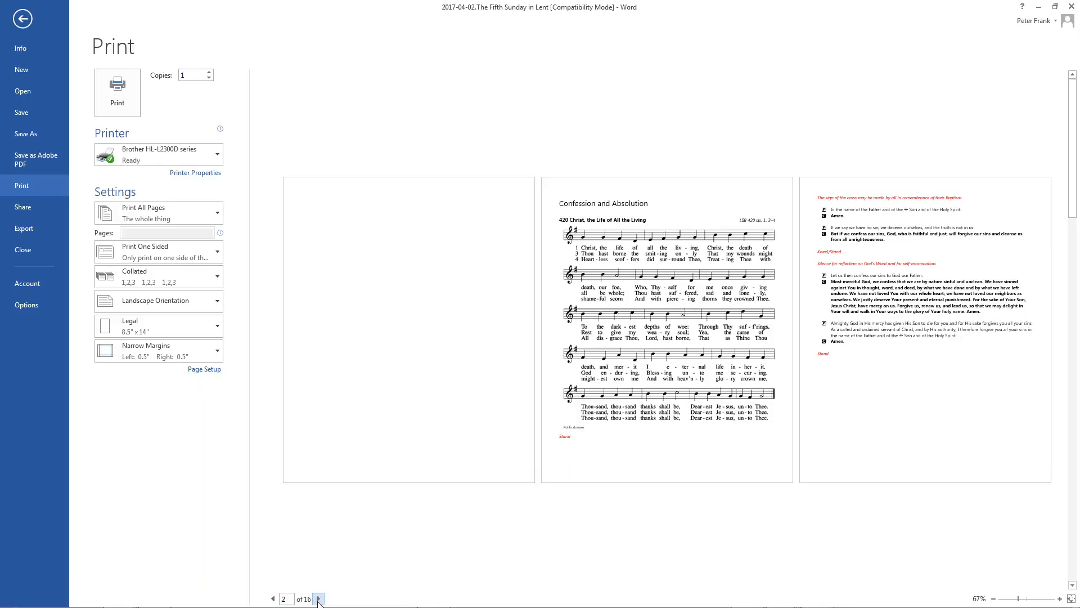
left_click(318, 598)
left_click(319, 598)
left_click(319, 598)
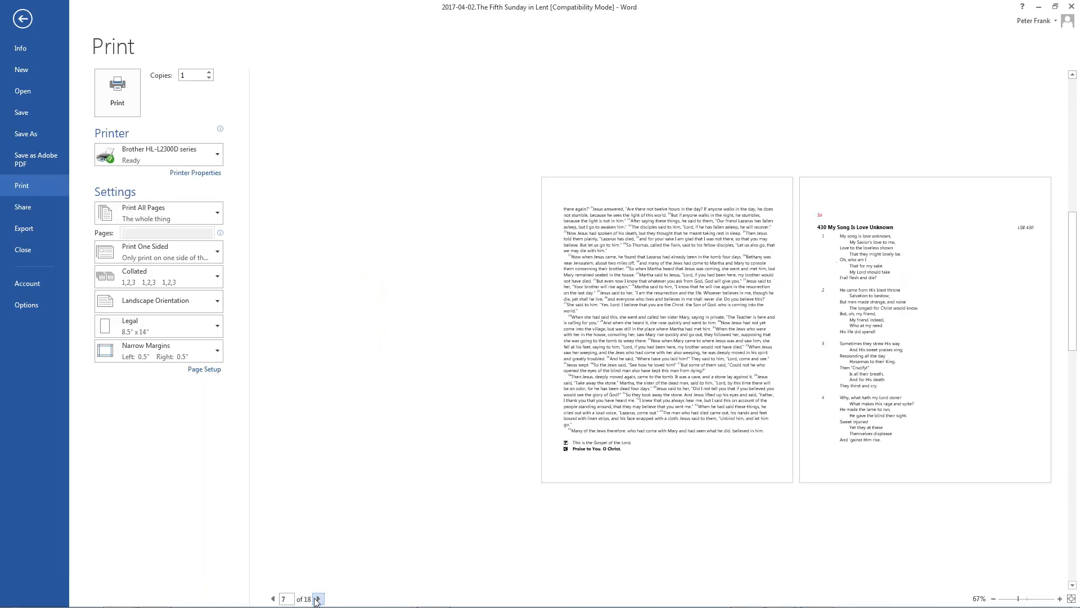
left_click(318, 599)
left_click(318, 598)
left_click(319, 598)
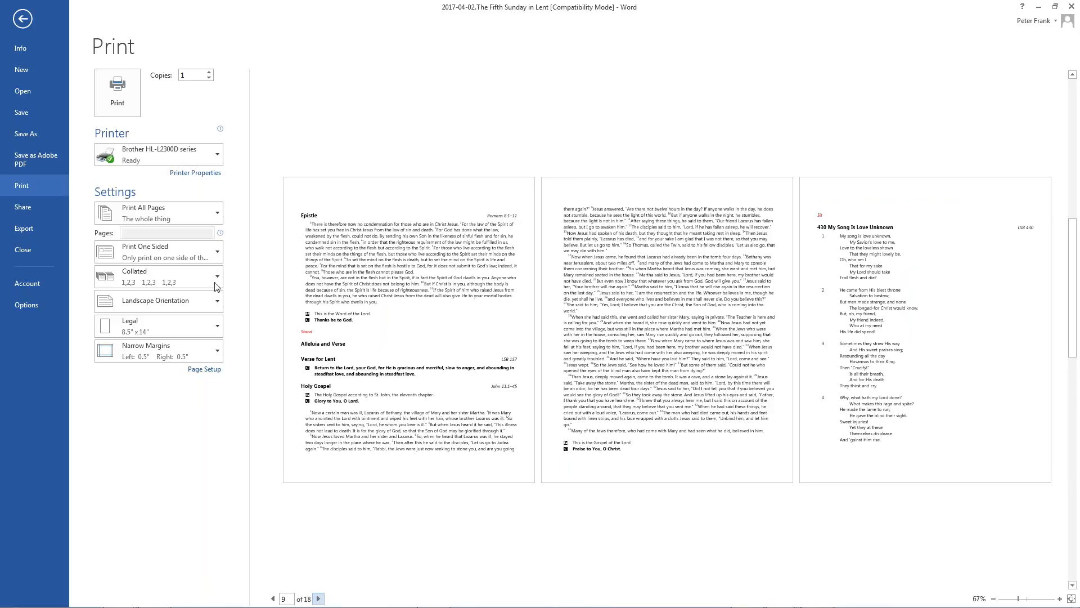
- Print the bulletin with the Adobe PDF printer and save the file as 2017-04-02
left_click(195, 173)
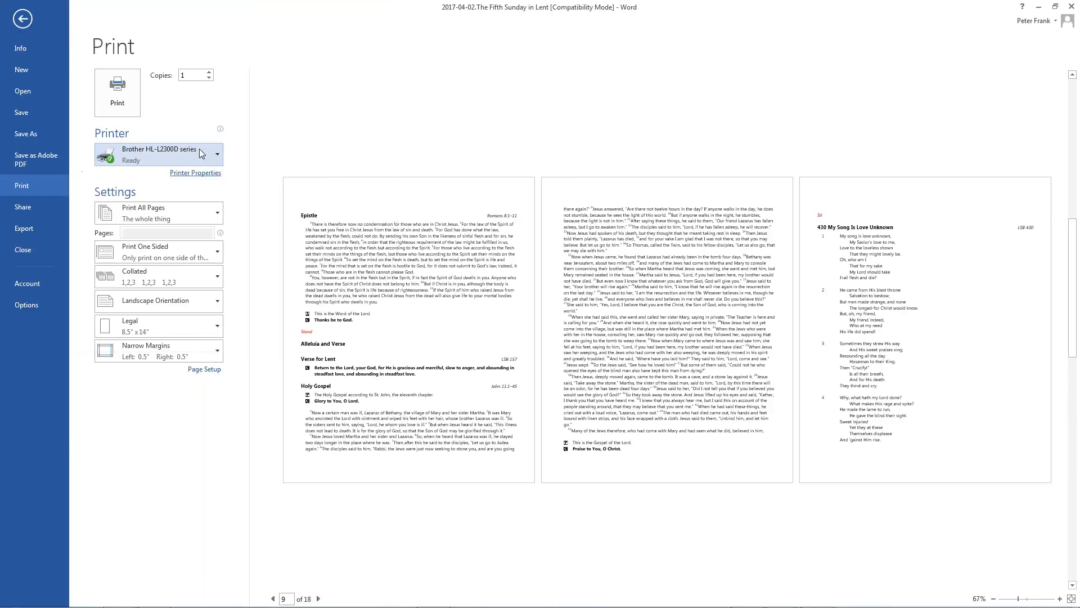
left_click(202, 156)
left_click(165, 306)
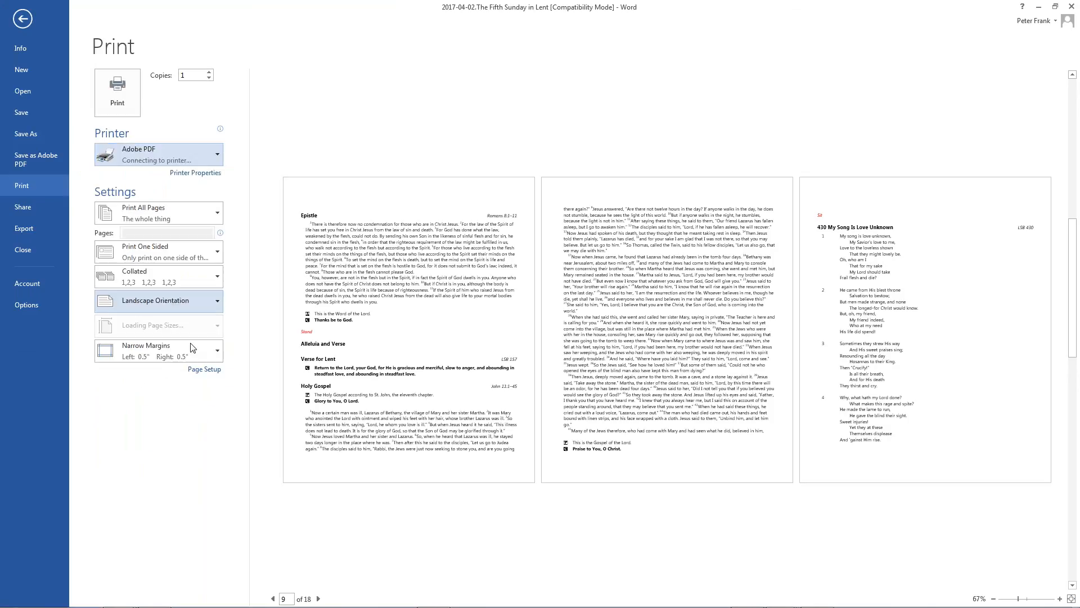
left_click(117, 93)
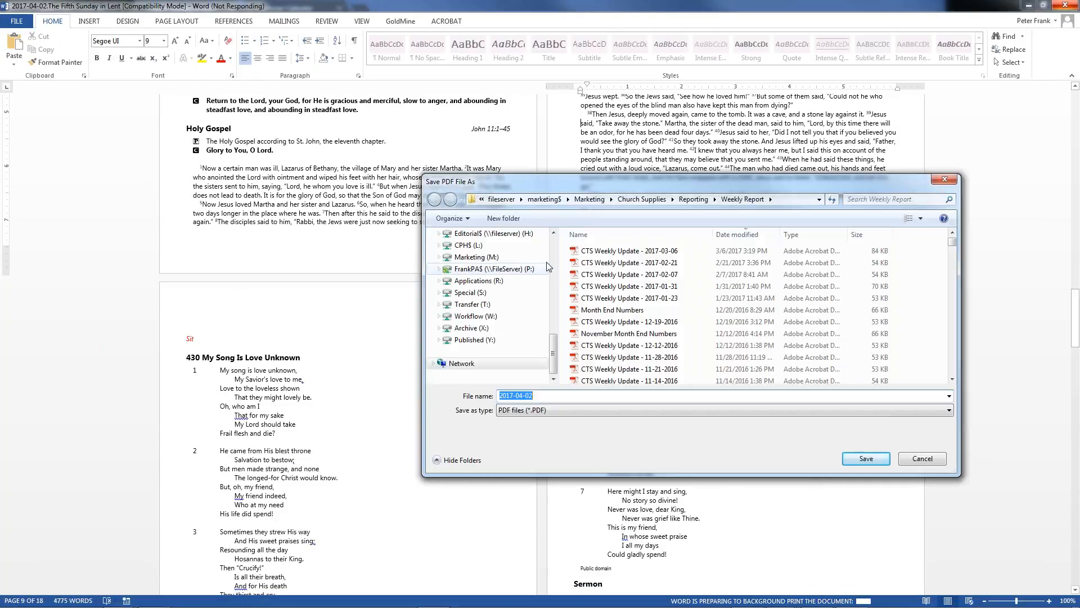
scroll(538, 242, "up", 5)
left_click(470, 251)
left_click(866, 458)
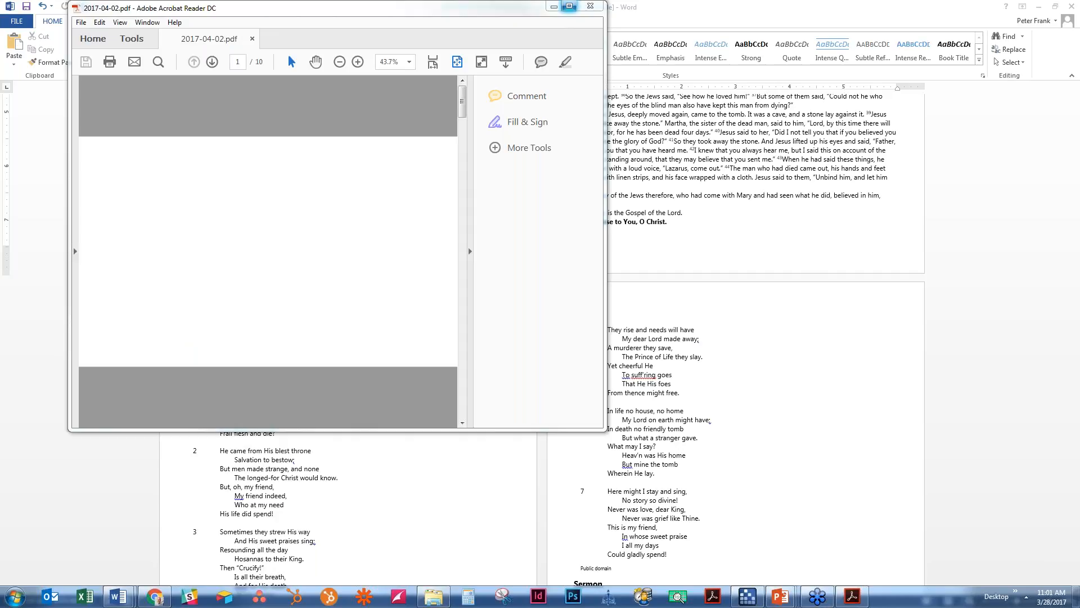
- Look through the booklet page order of the 2017-04-02 PDF up to its last page, and close it
left_click_drag(463, 111, 463, 141)
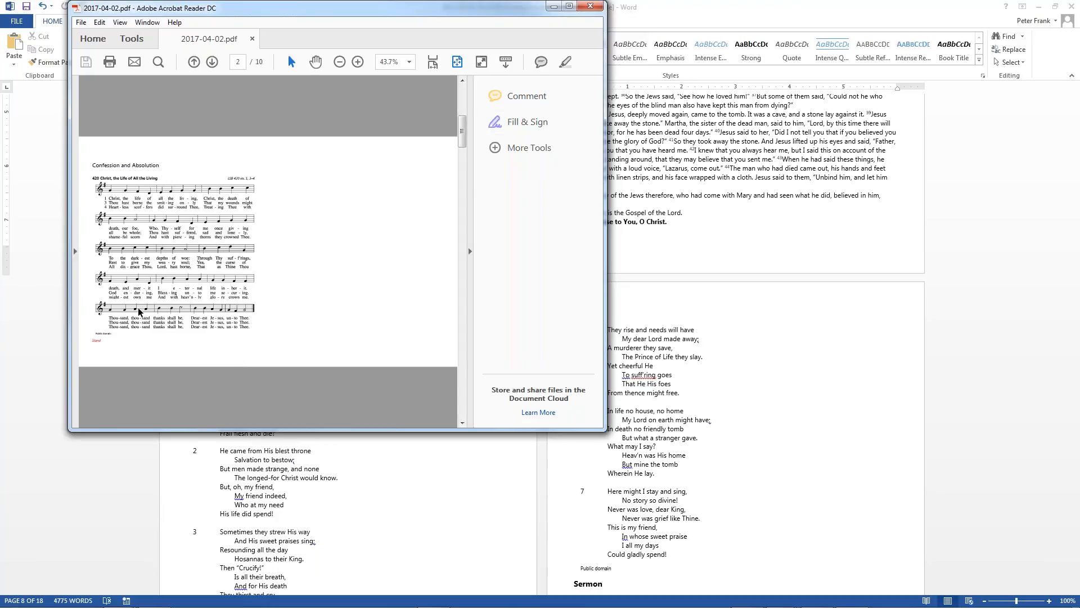
left_click(462, 422)
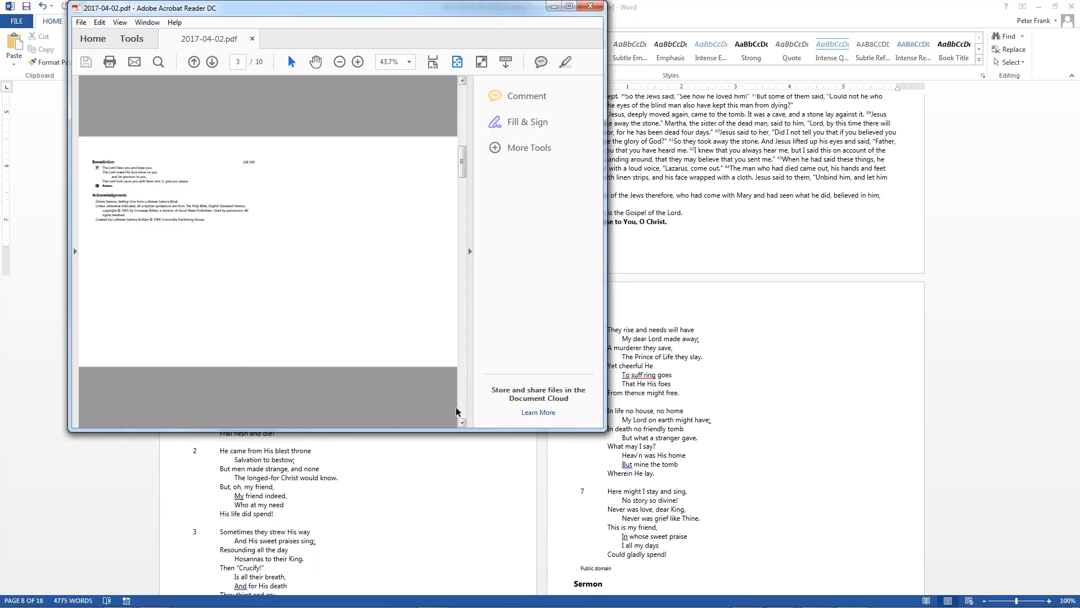
left_click(462, 422)
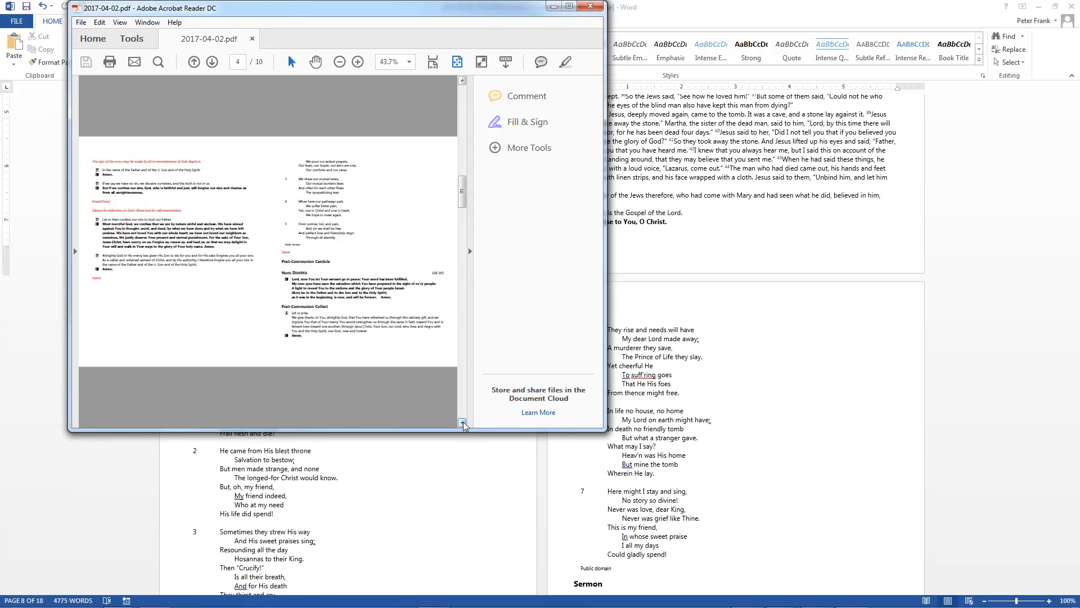
left_click(462, 422)
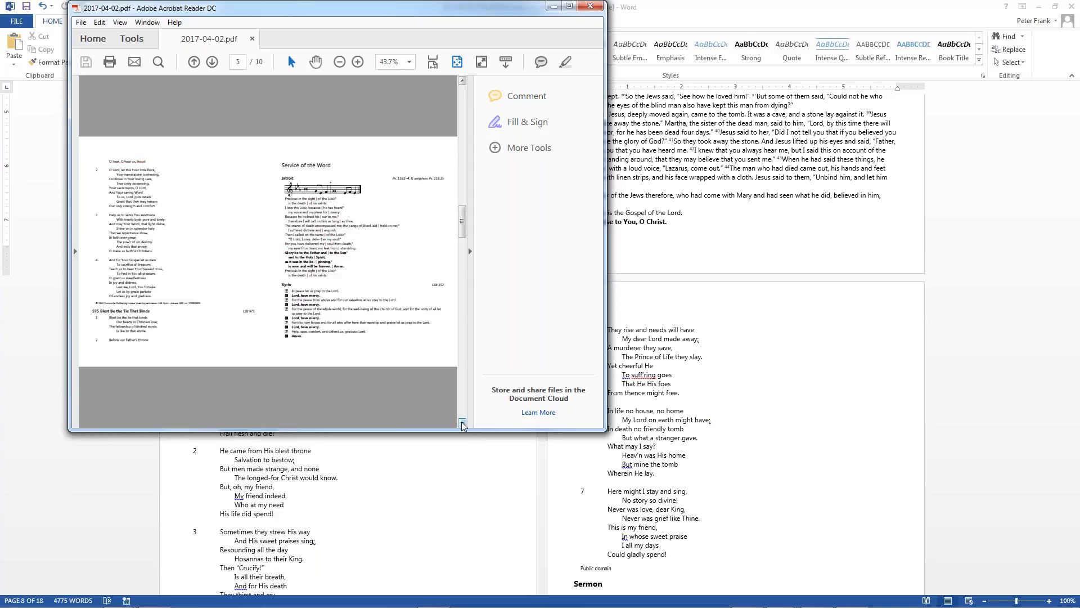
left_click(462, 423)
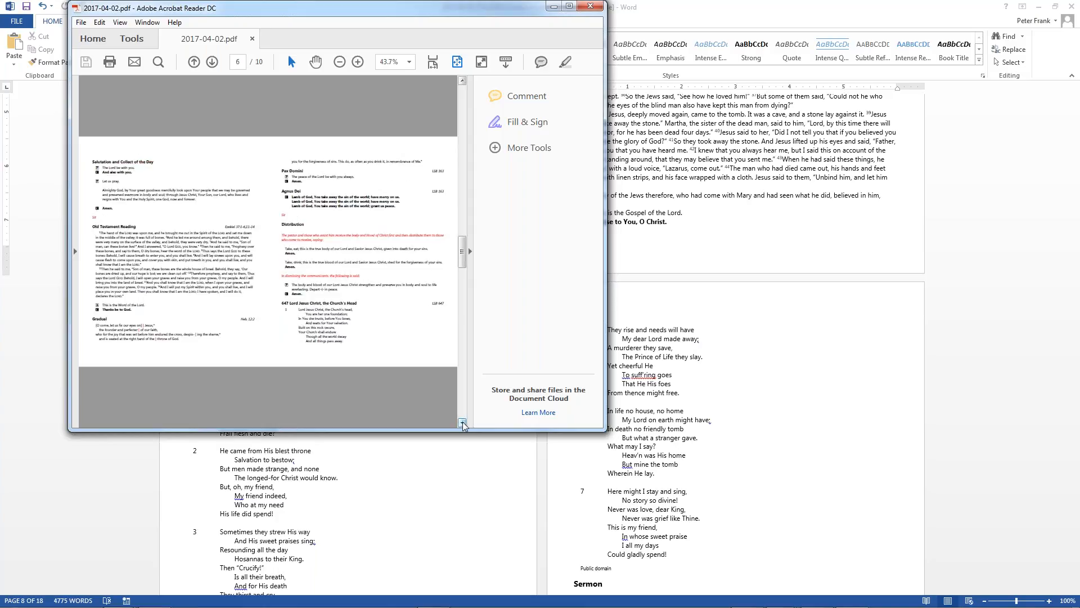
left_click(461, 423)
left_click(462, 423)
left_click(463, 422)
left_click(463, 422)
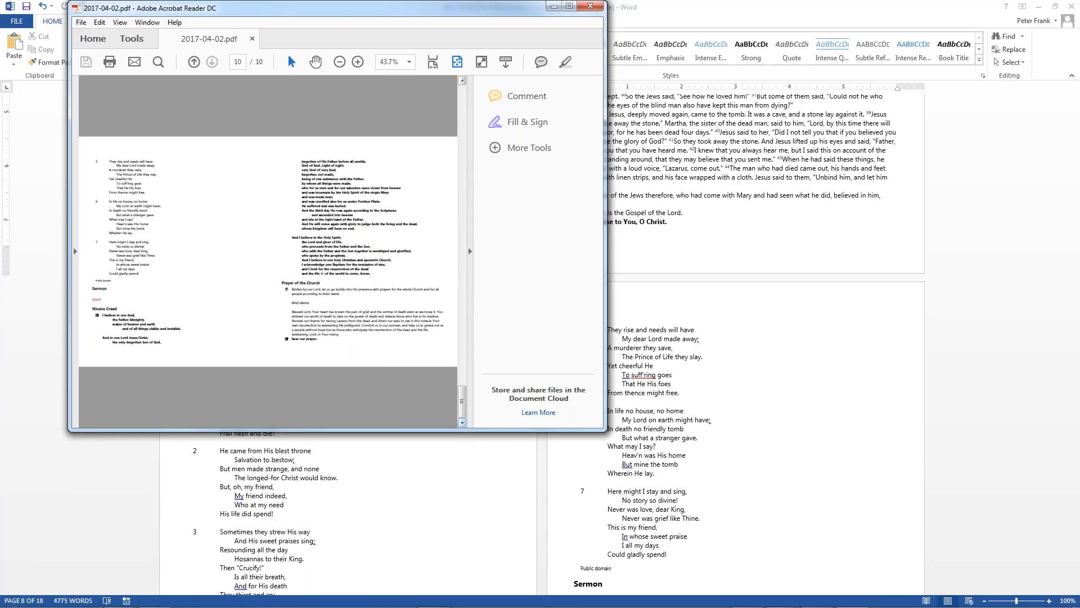
left_click(597, 9)
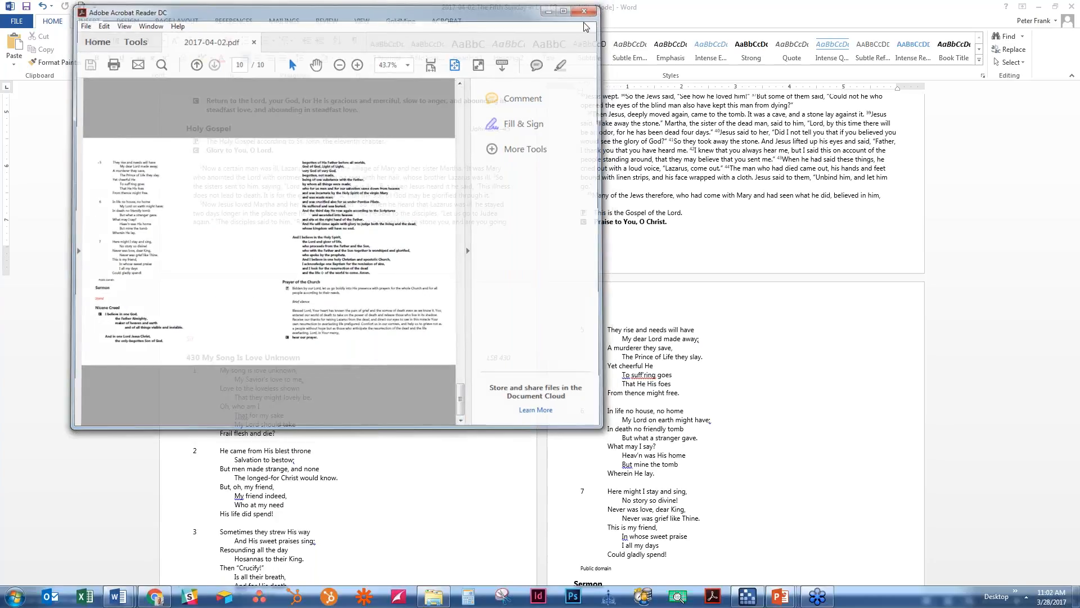
- Add page numbers at the bottom of the bulletin's pages in the Plain Number 1 style and return to the body text
scroll(540, 337, "up", 4)
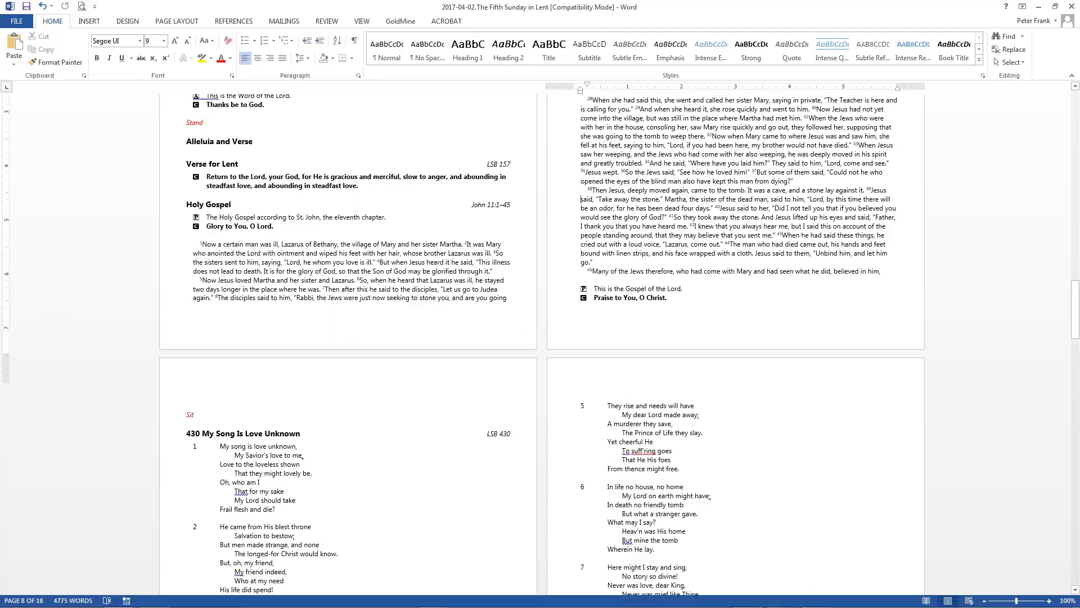
left_click(284, 21)
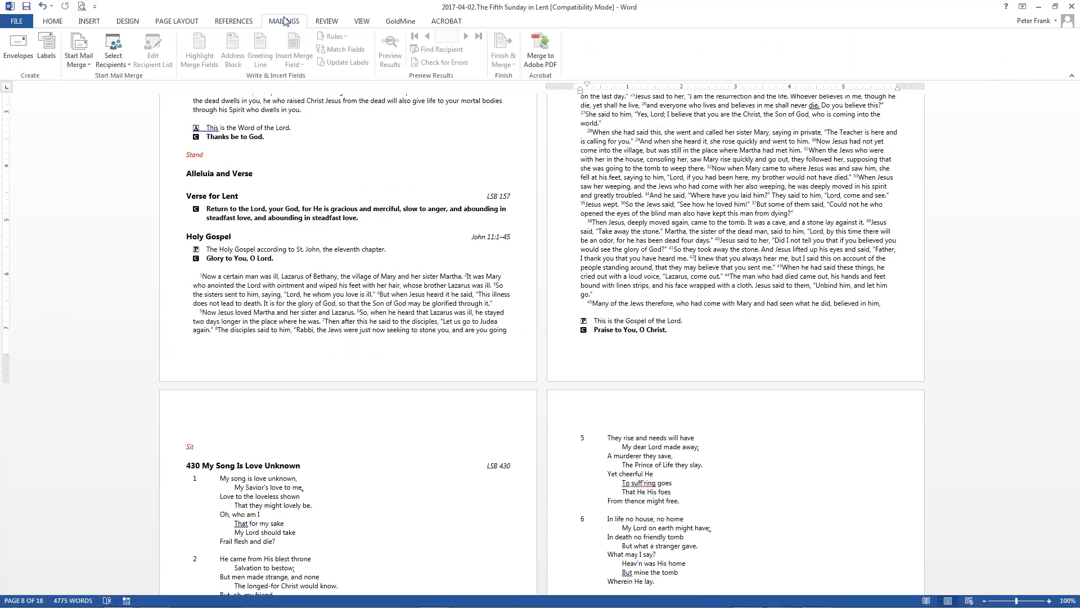
left_click(125, 21)
left_click(88, 23)
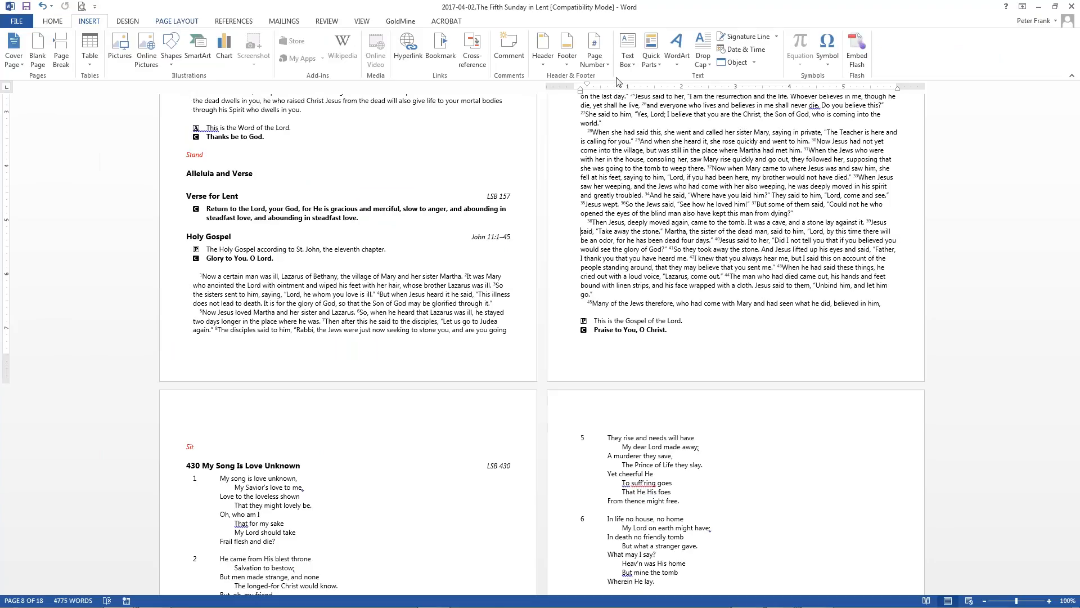
left_click(596, 57)
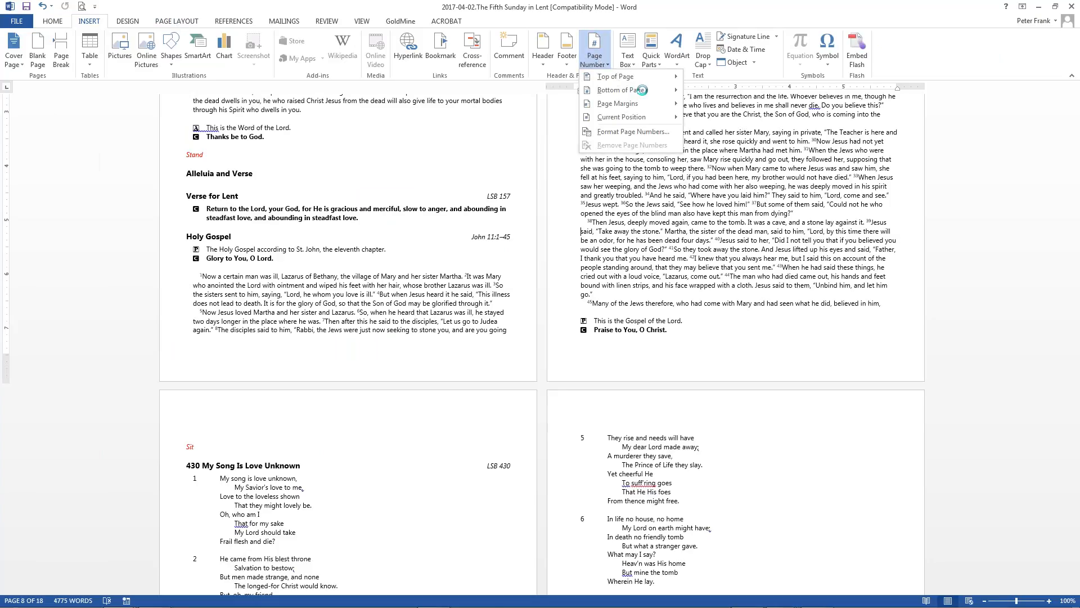
mouse_move(649, 93)
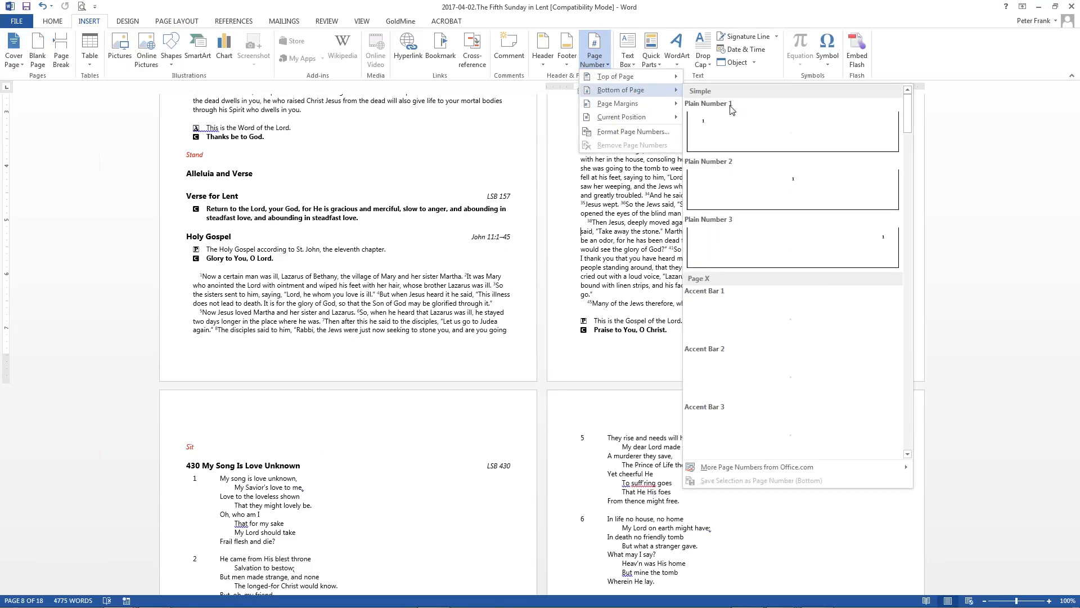
left_click(762, 114)
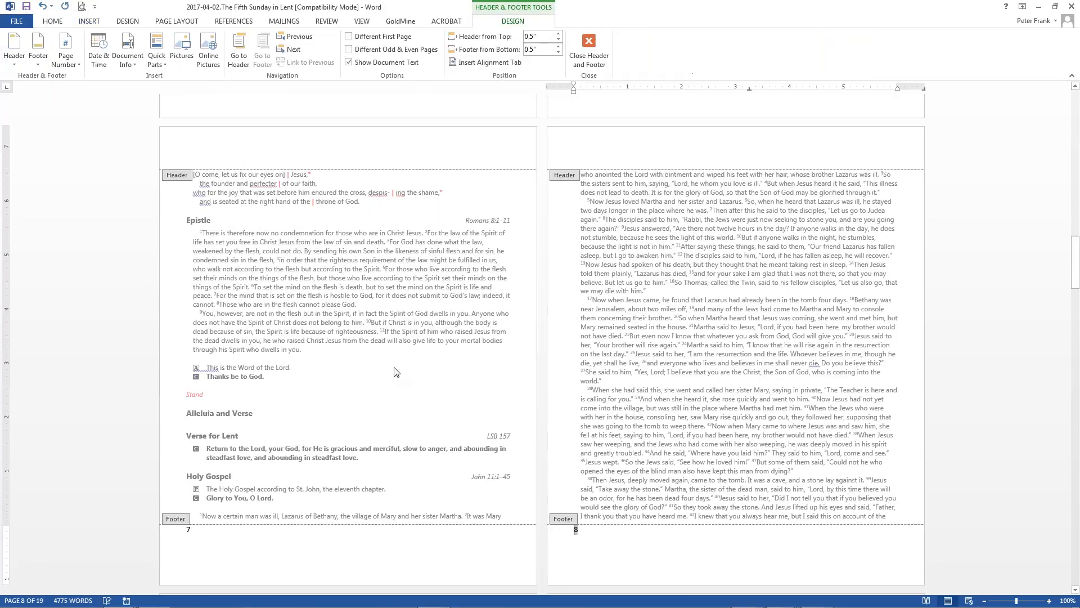
double_click(652, 248)
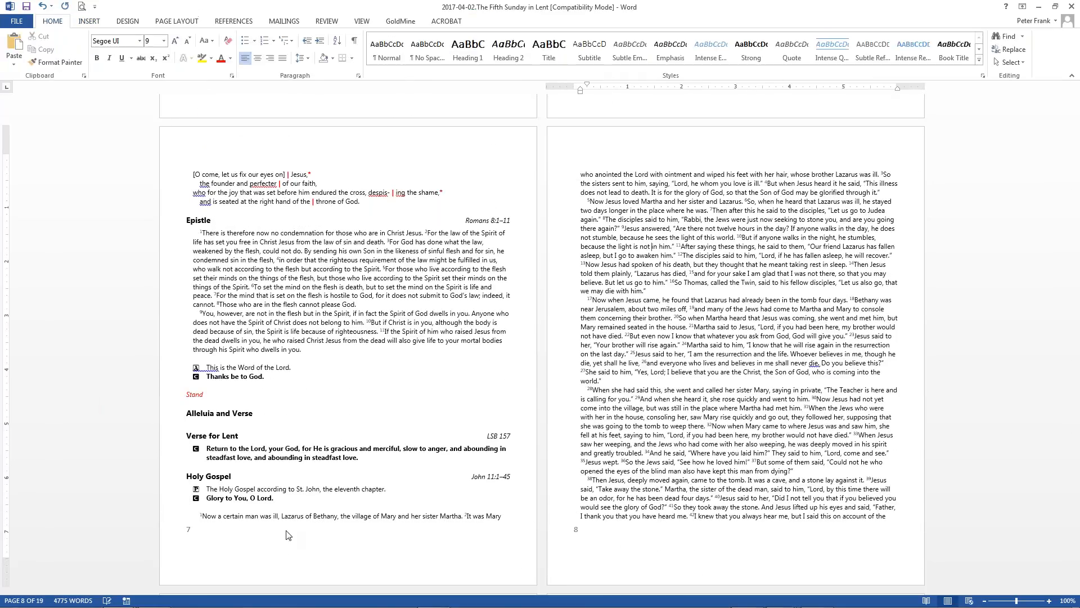